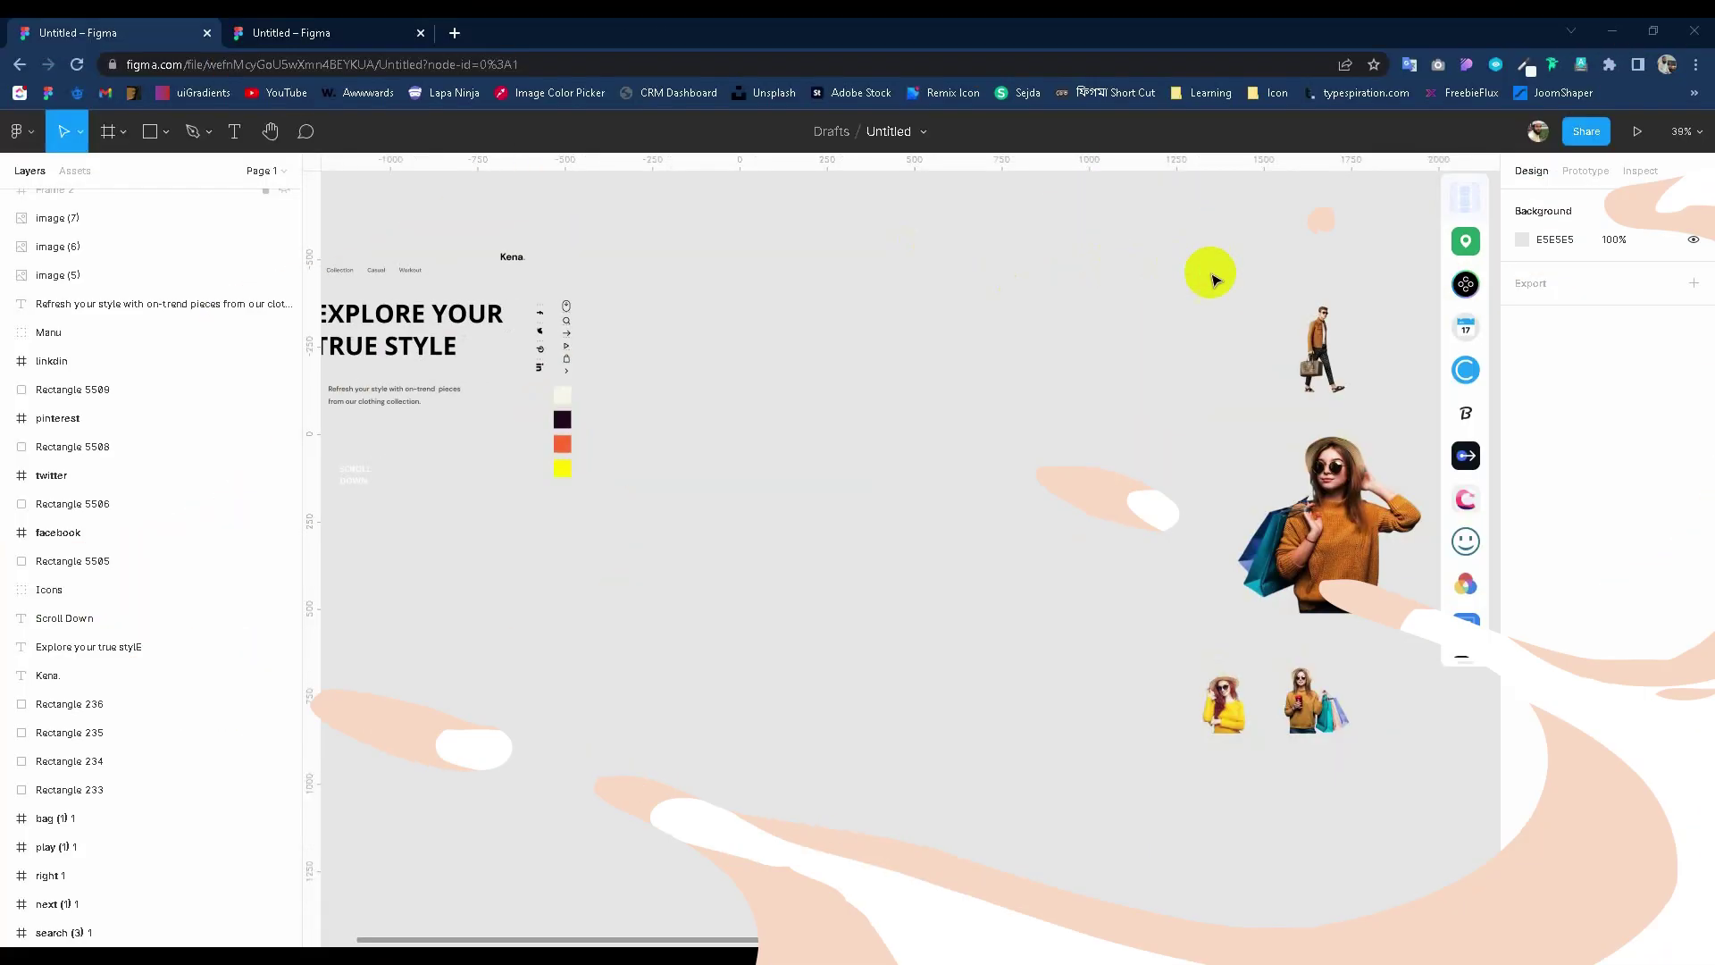
Add a 1440×1024 Desktop frame and move it beside the existing design.
left_click(108, 133)
left_click(1574, 377)
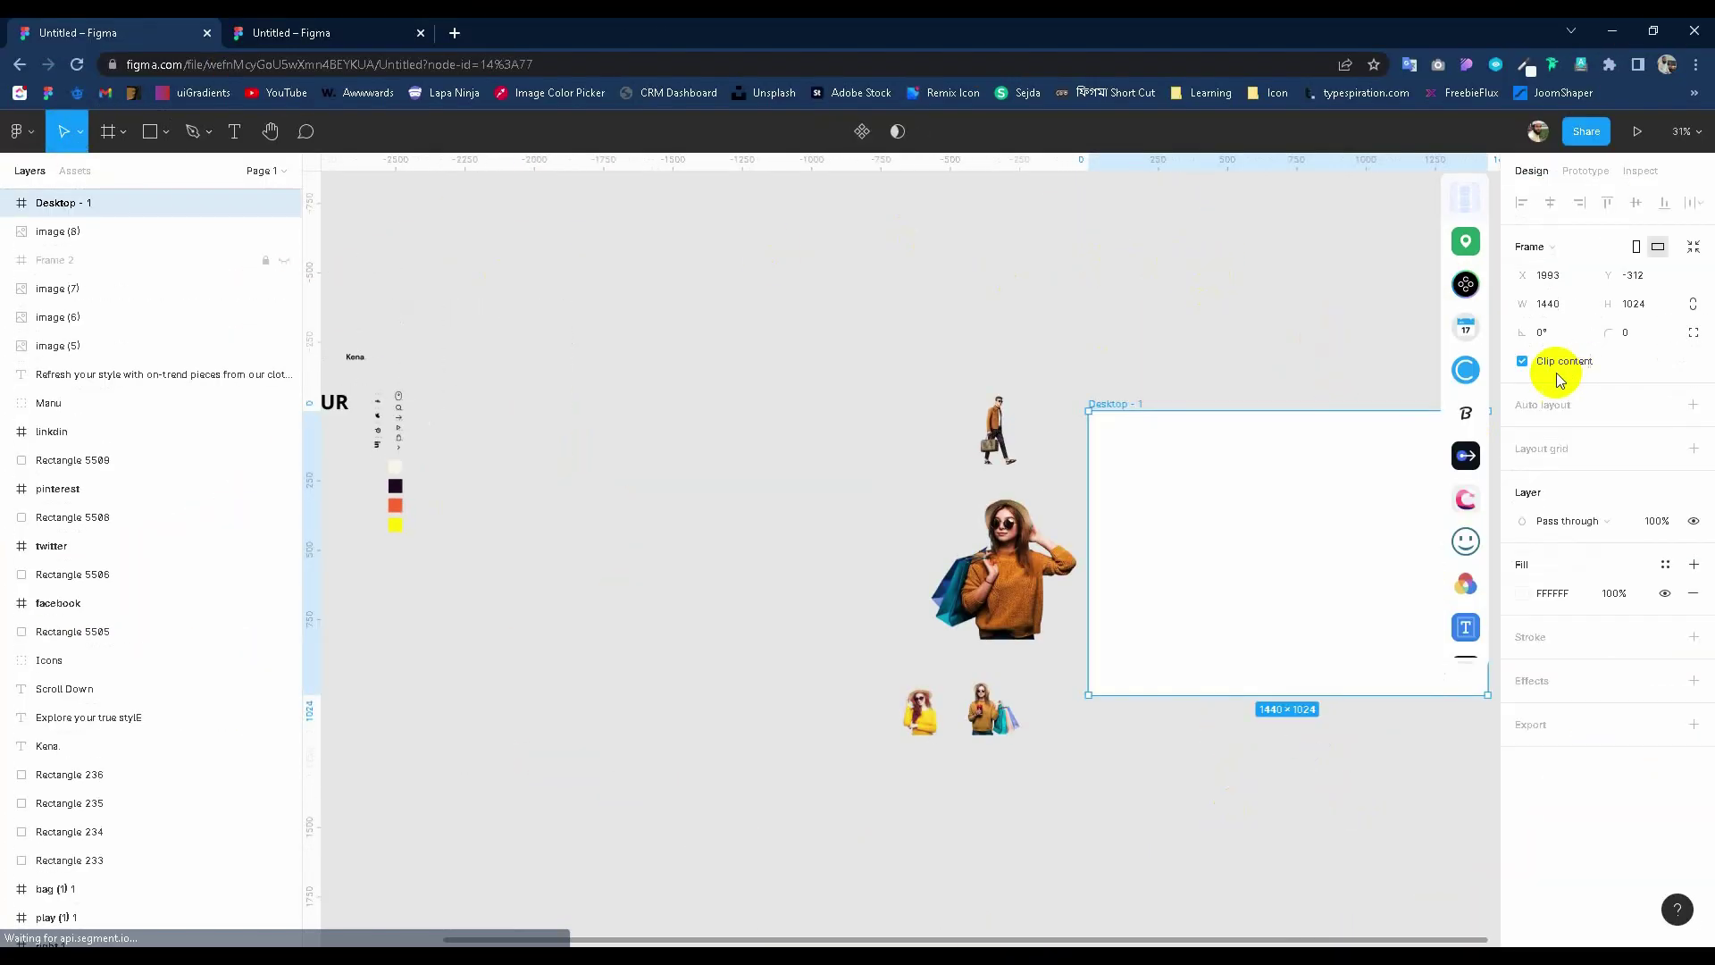
left_click_drag(1133, 399, 505, 366)
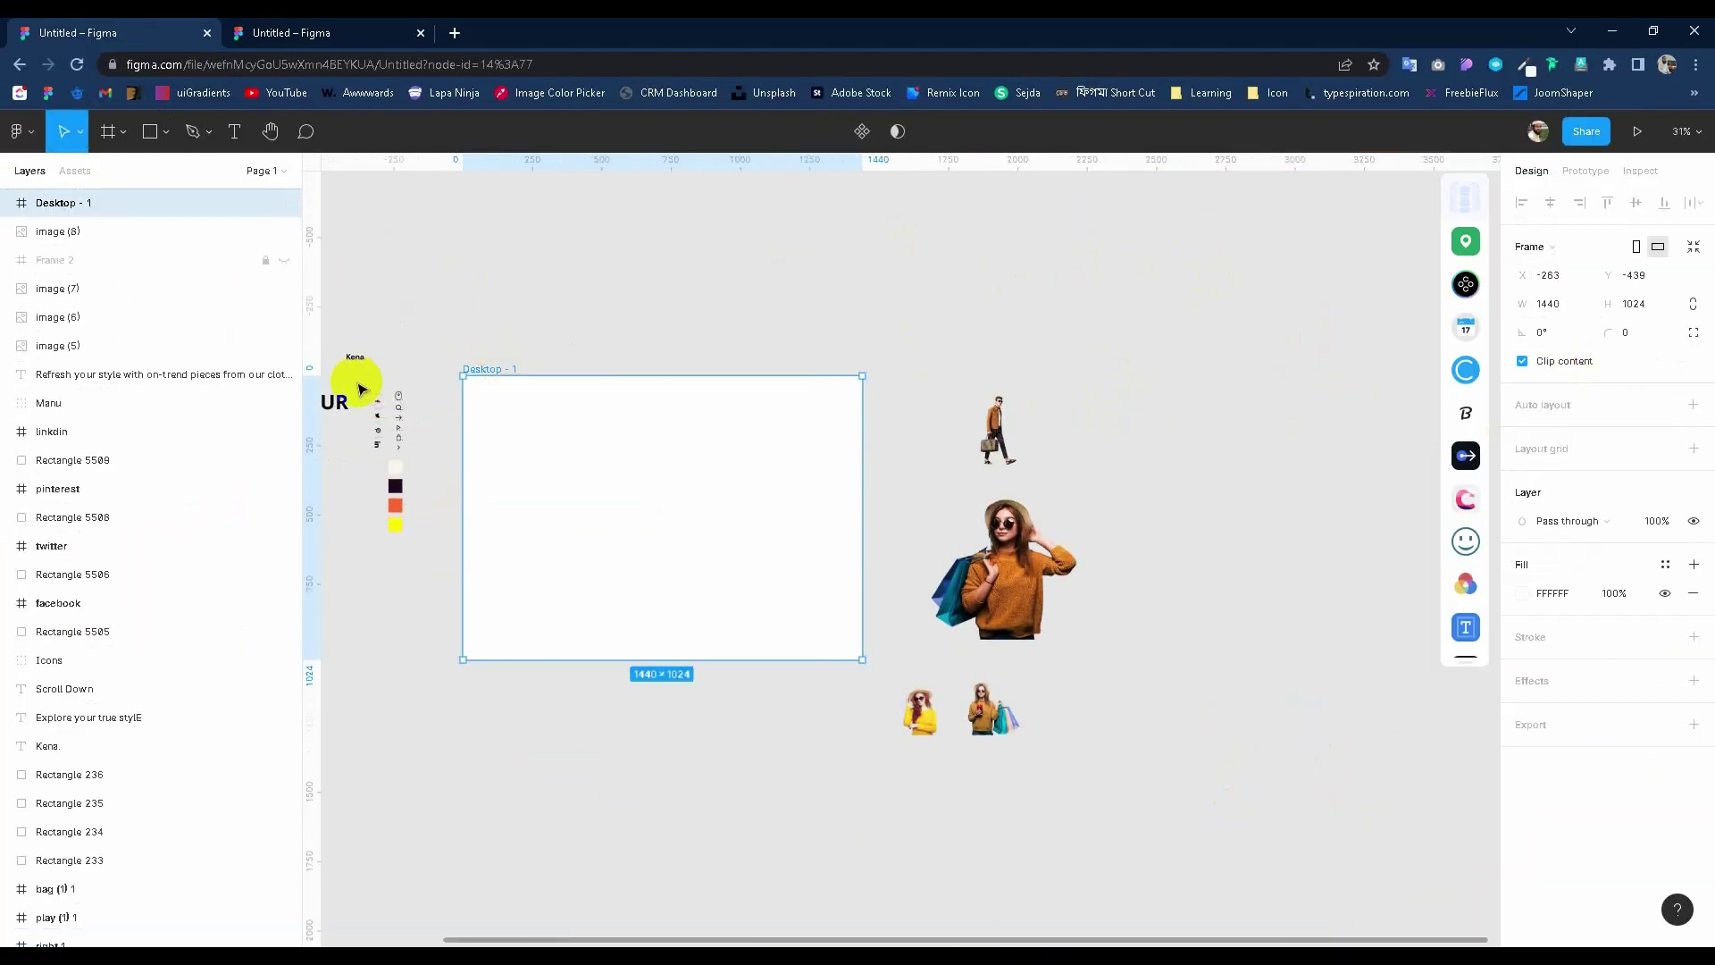
key("shift+1")
Give the frame a 12-column layout grid: gutter 28, margin 150, pale CBC9C9 at 10%.
left_click(1693, 448)
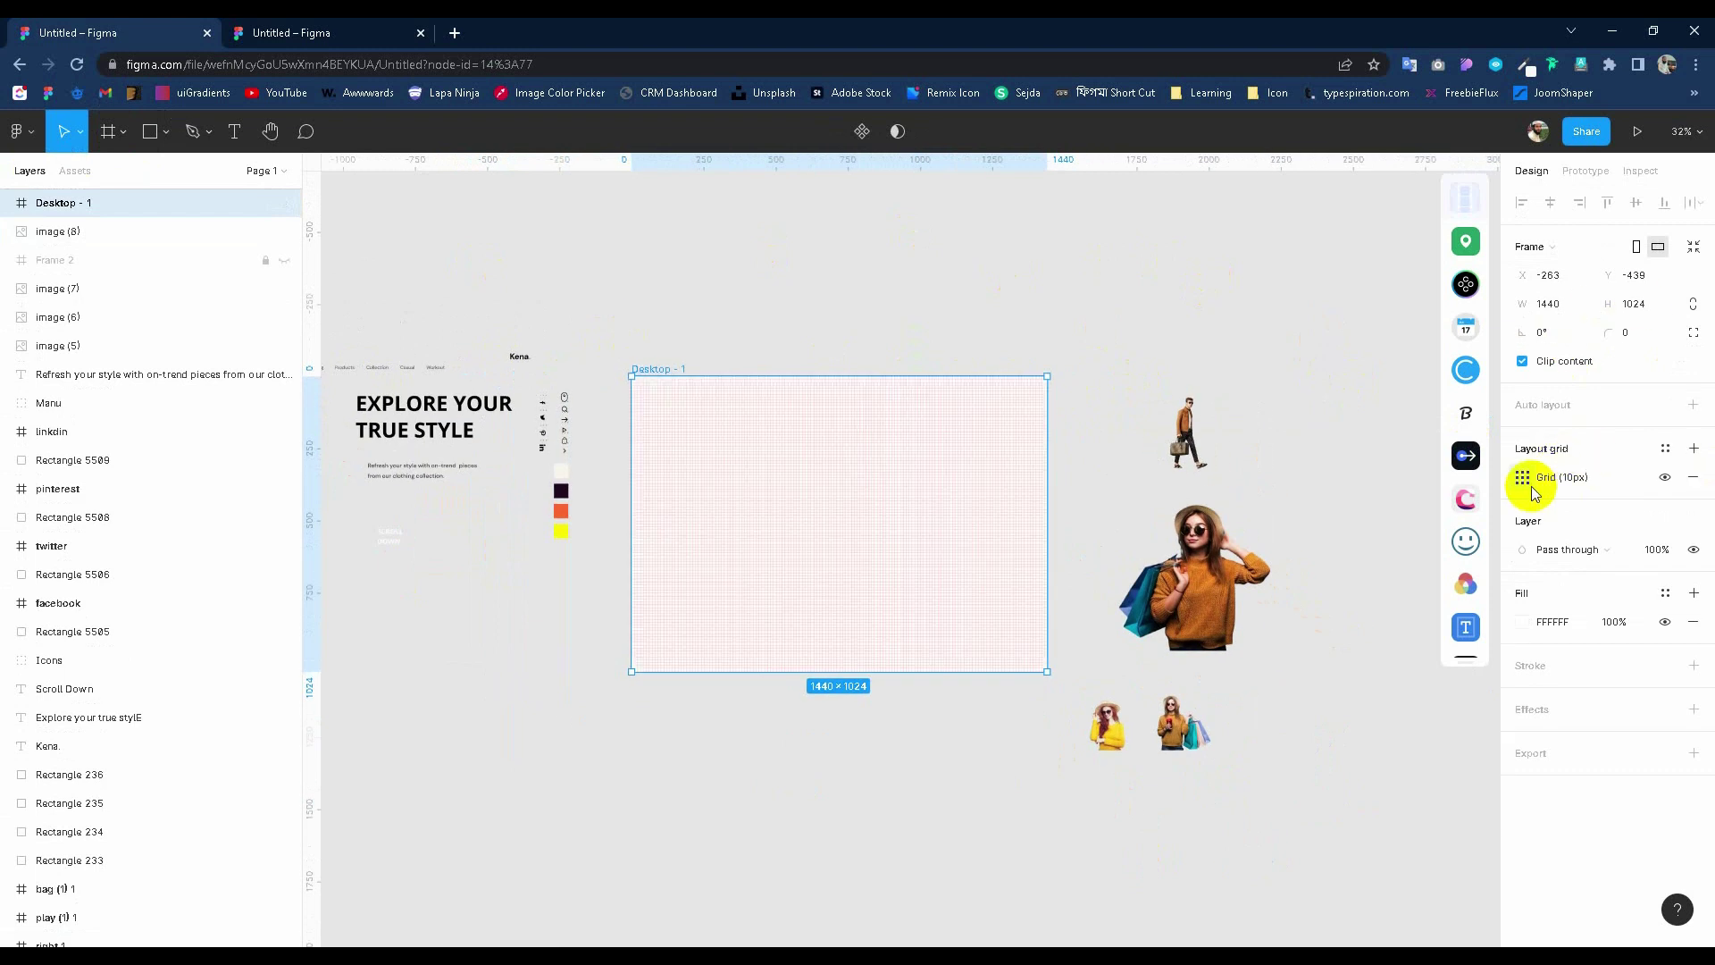
left_click(1522, 476)
left_click(1322, 481)
left_click(1344, 507)
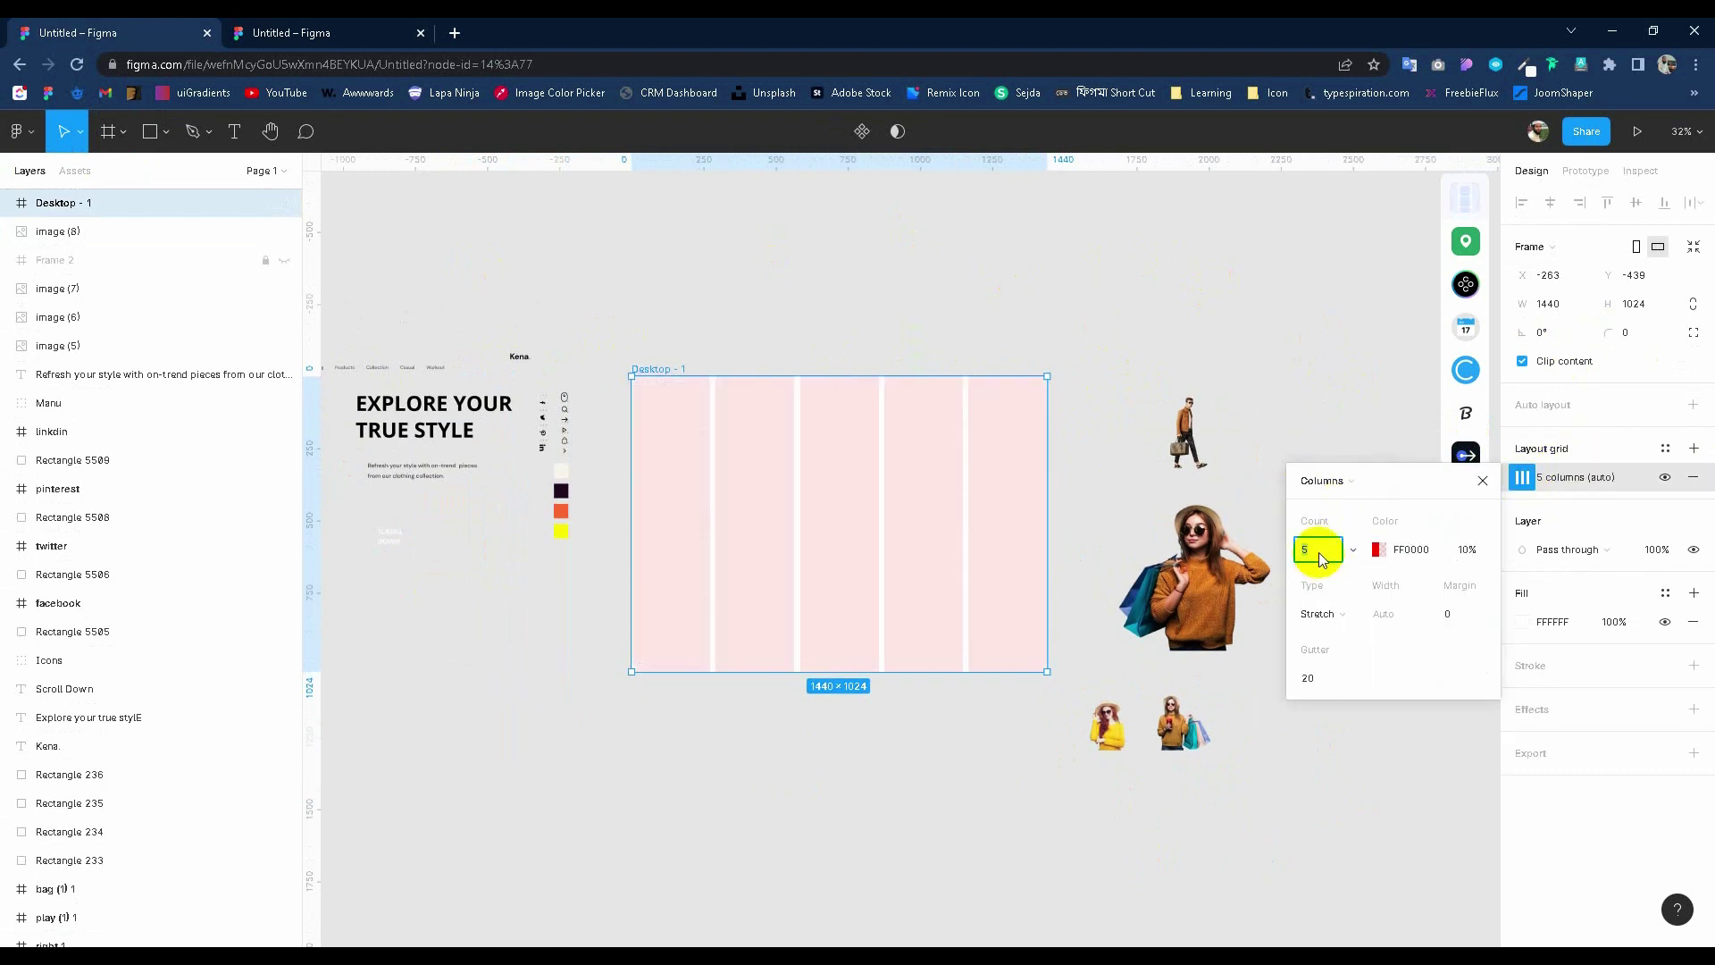
type("12")
left_click(1322, 678)
type("28")
left_click(1454, 614)
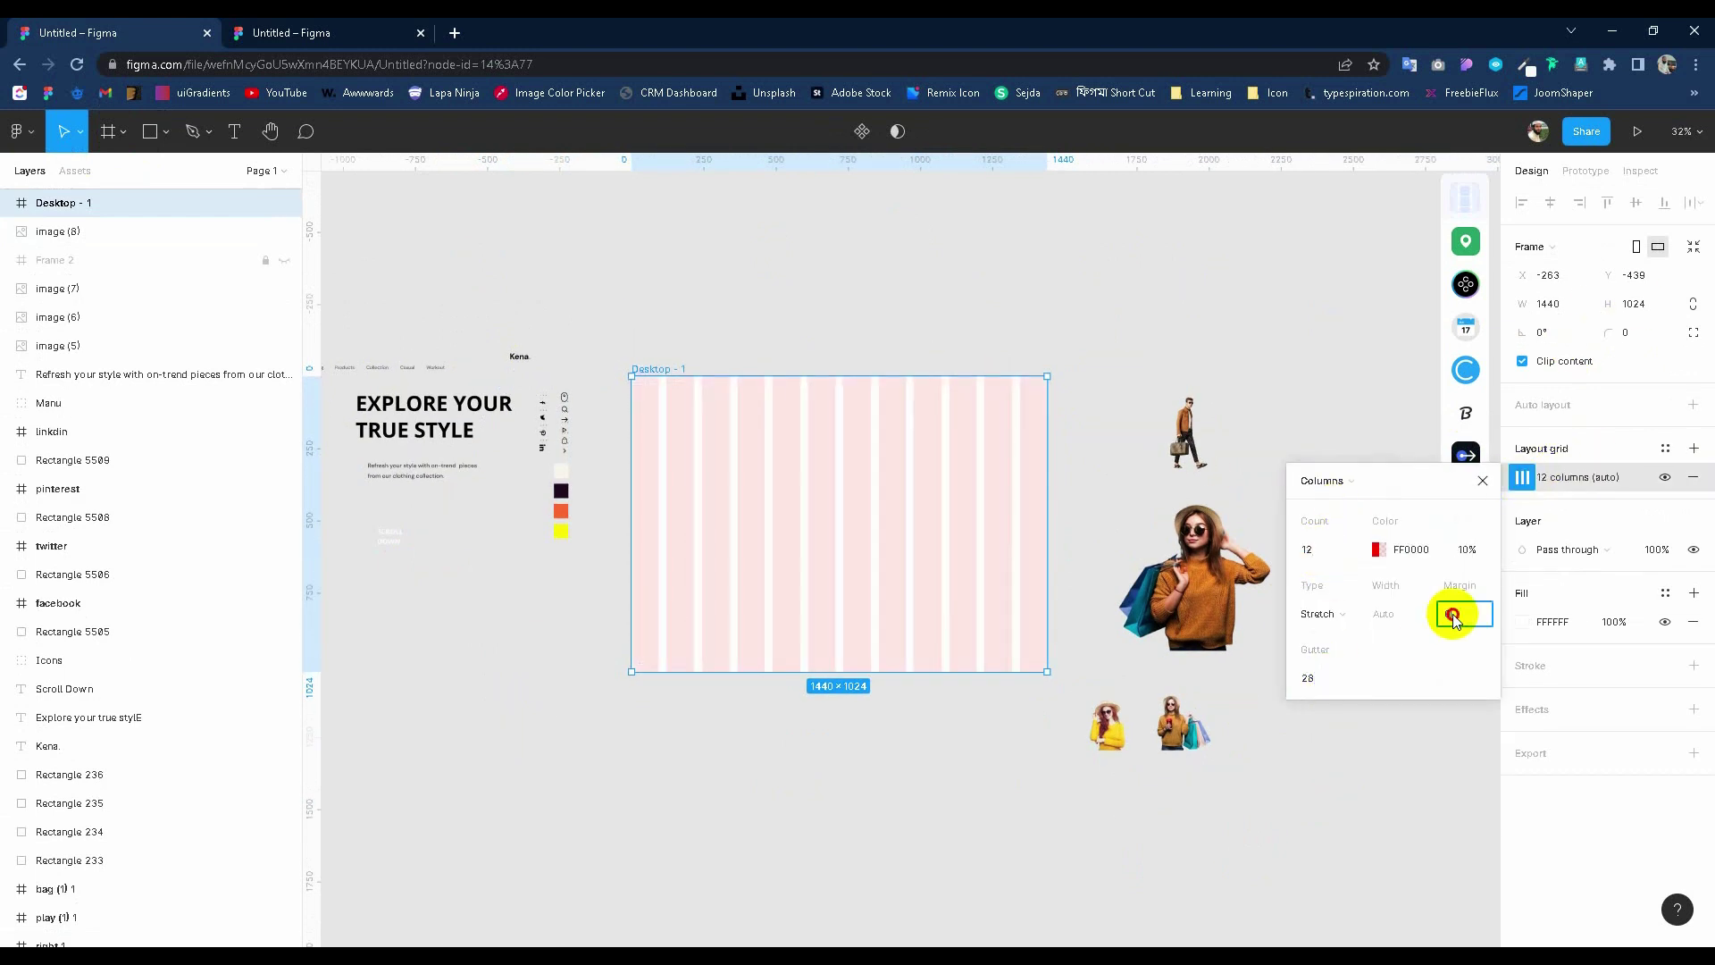
type("150")
key("Return")
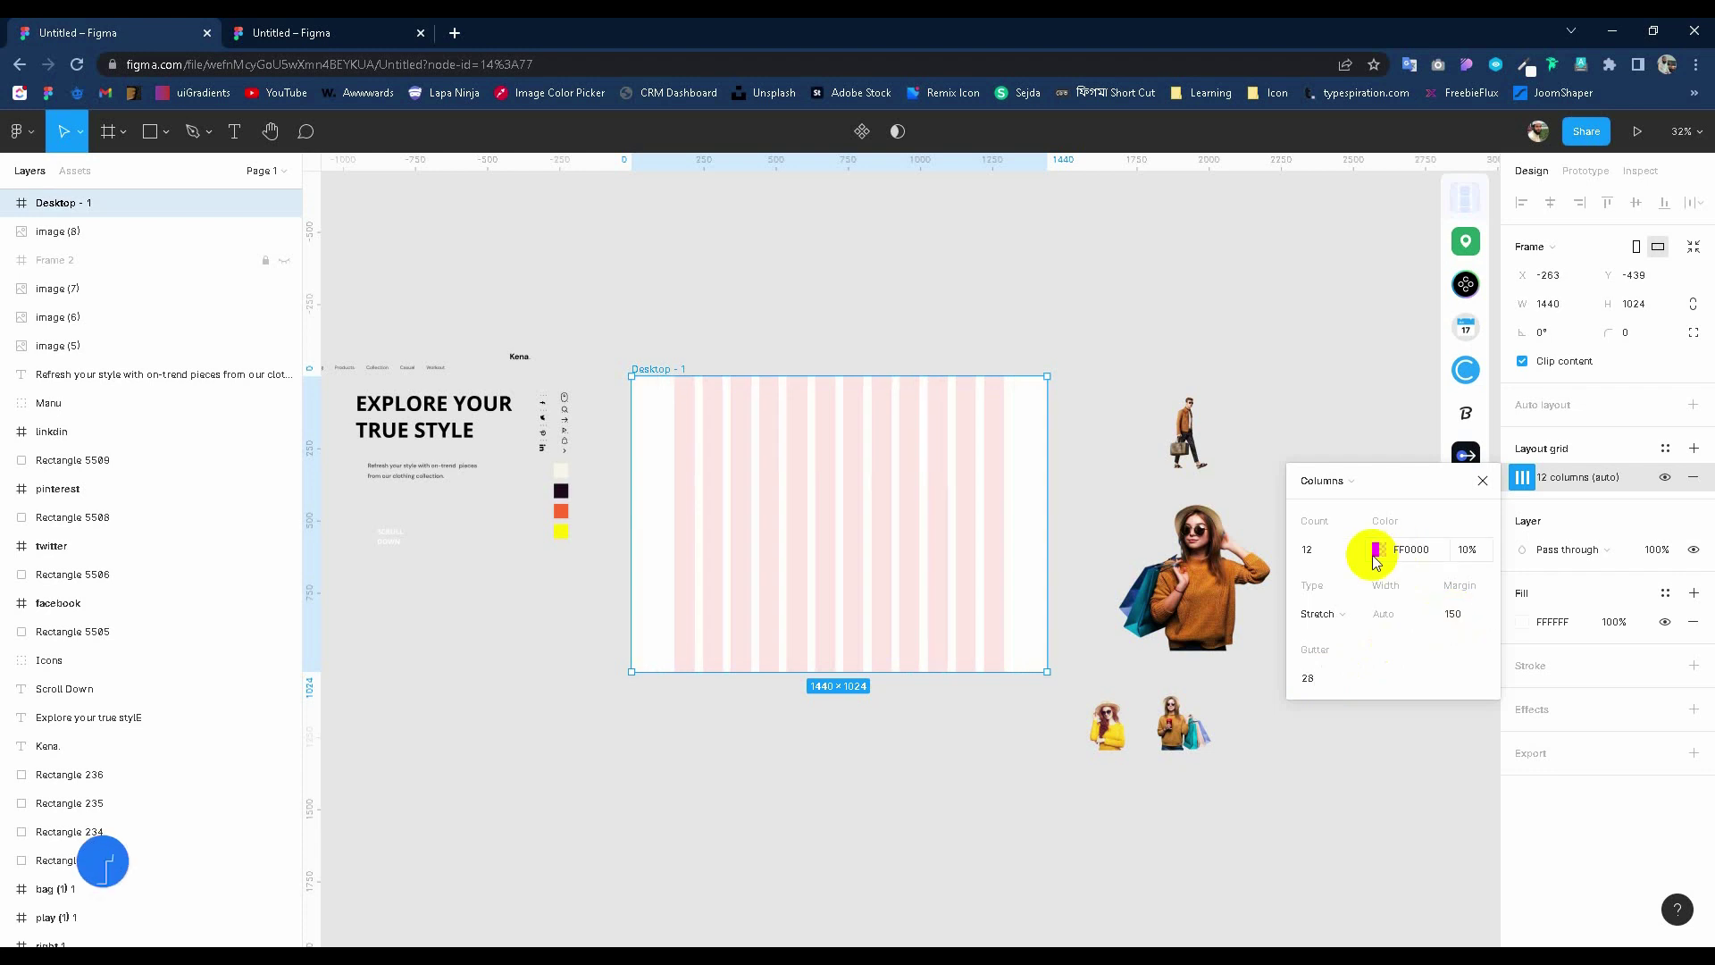
left_click(1378, 549)
left_click_drag(1284, 505, 1121, 542)
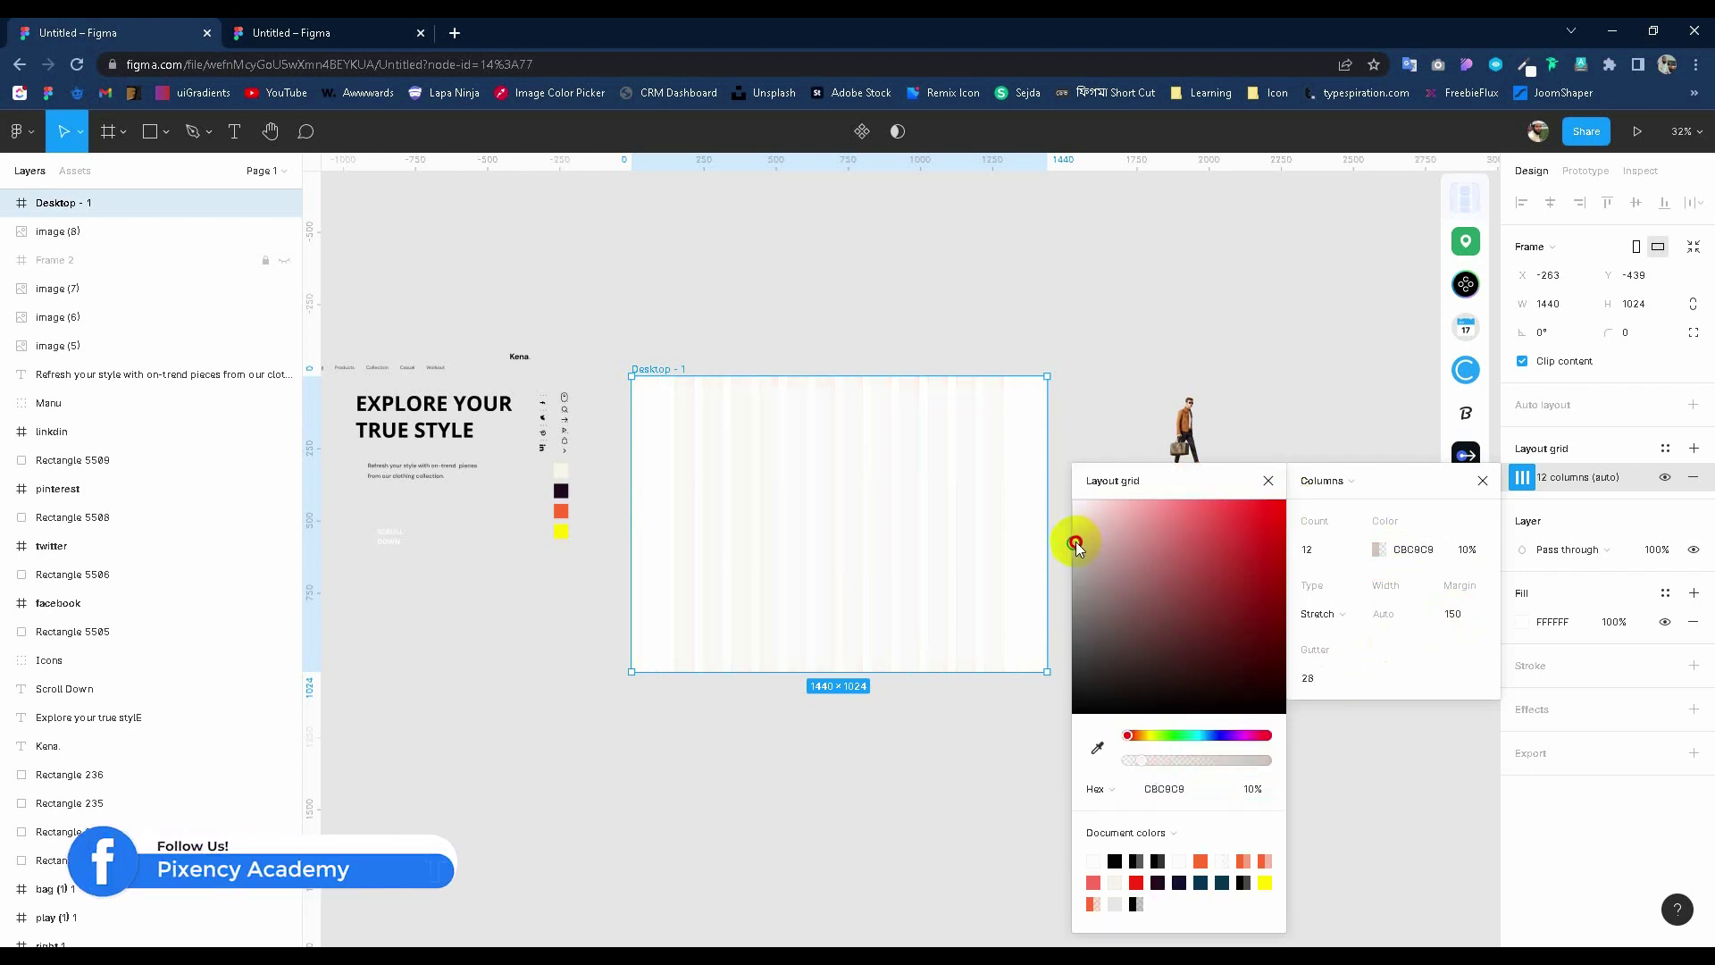
left_click(1215, 326)
Move the Kena. logo into the desktop frame, nudged down one pixel.
scroll(601, 355, "up", 2, "ctrl")
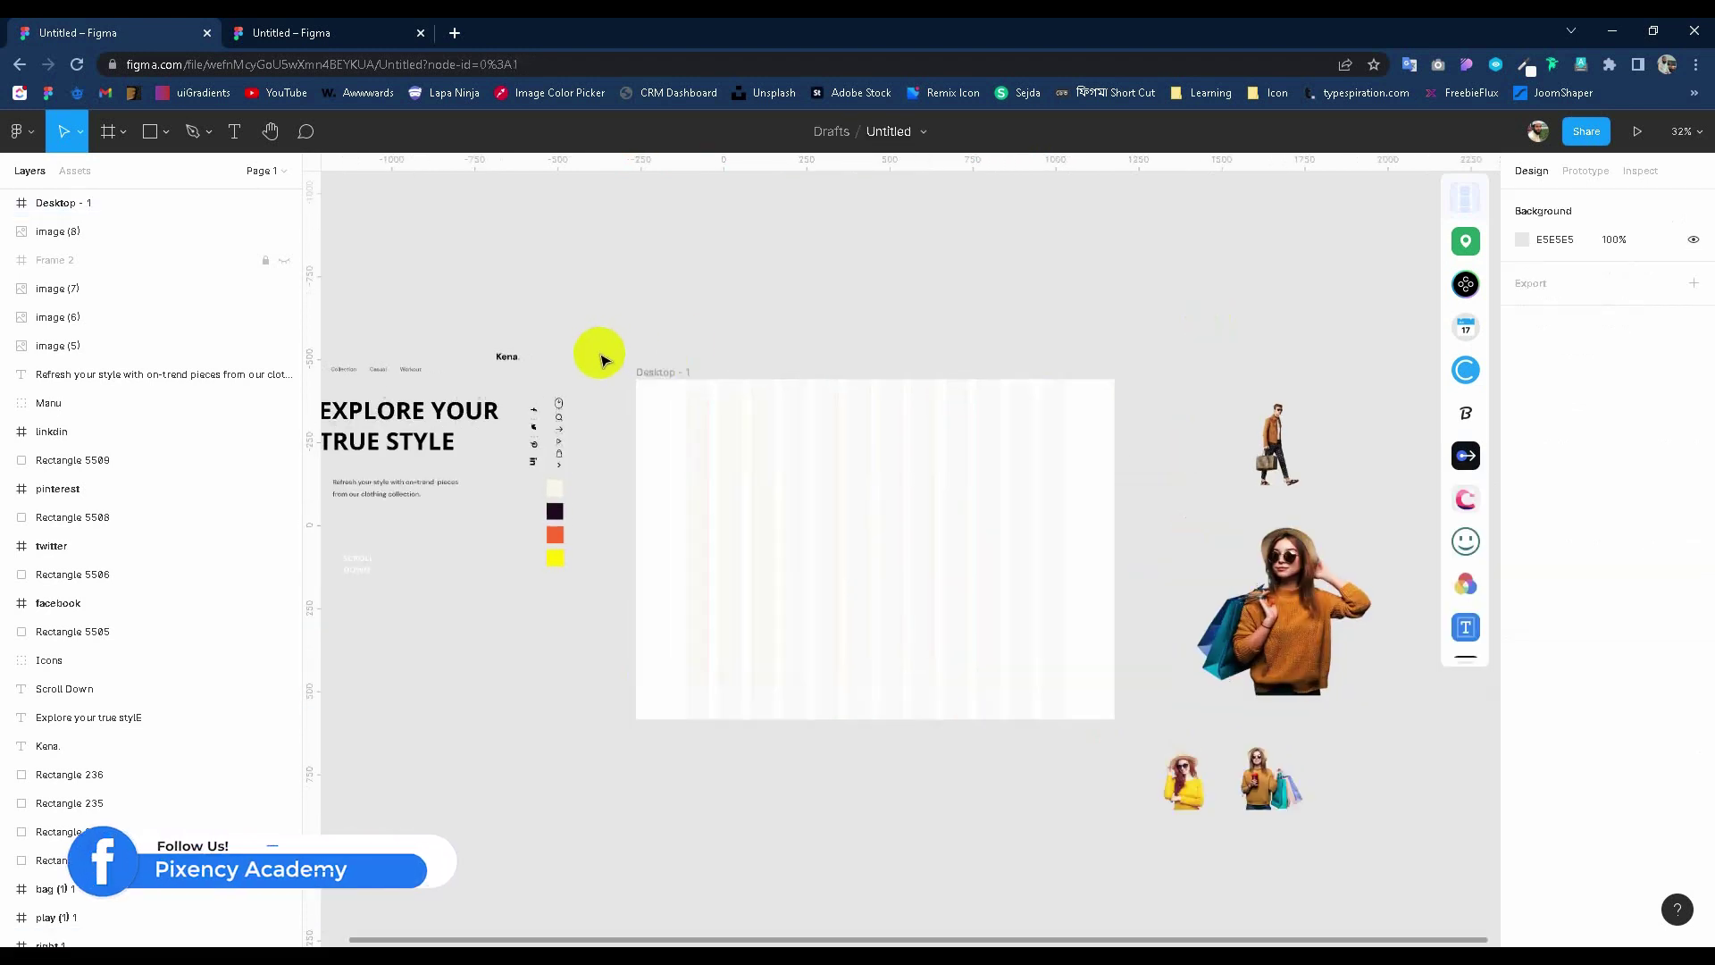
scroll(793, 348, "up", 1, "ctrl")
scroll(766, 347, "up", 1, "ctrl")
left_click_drag(471, 358, 694, 401)
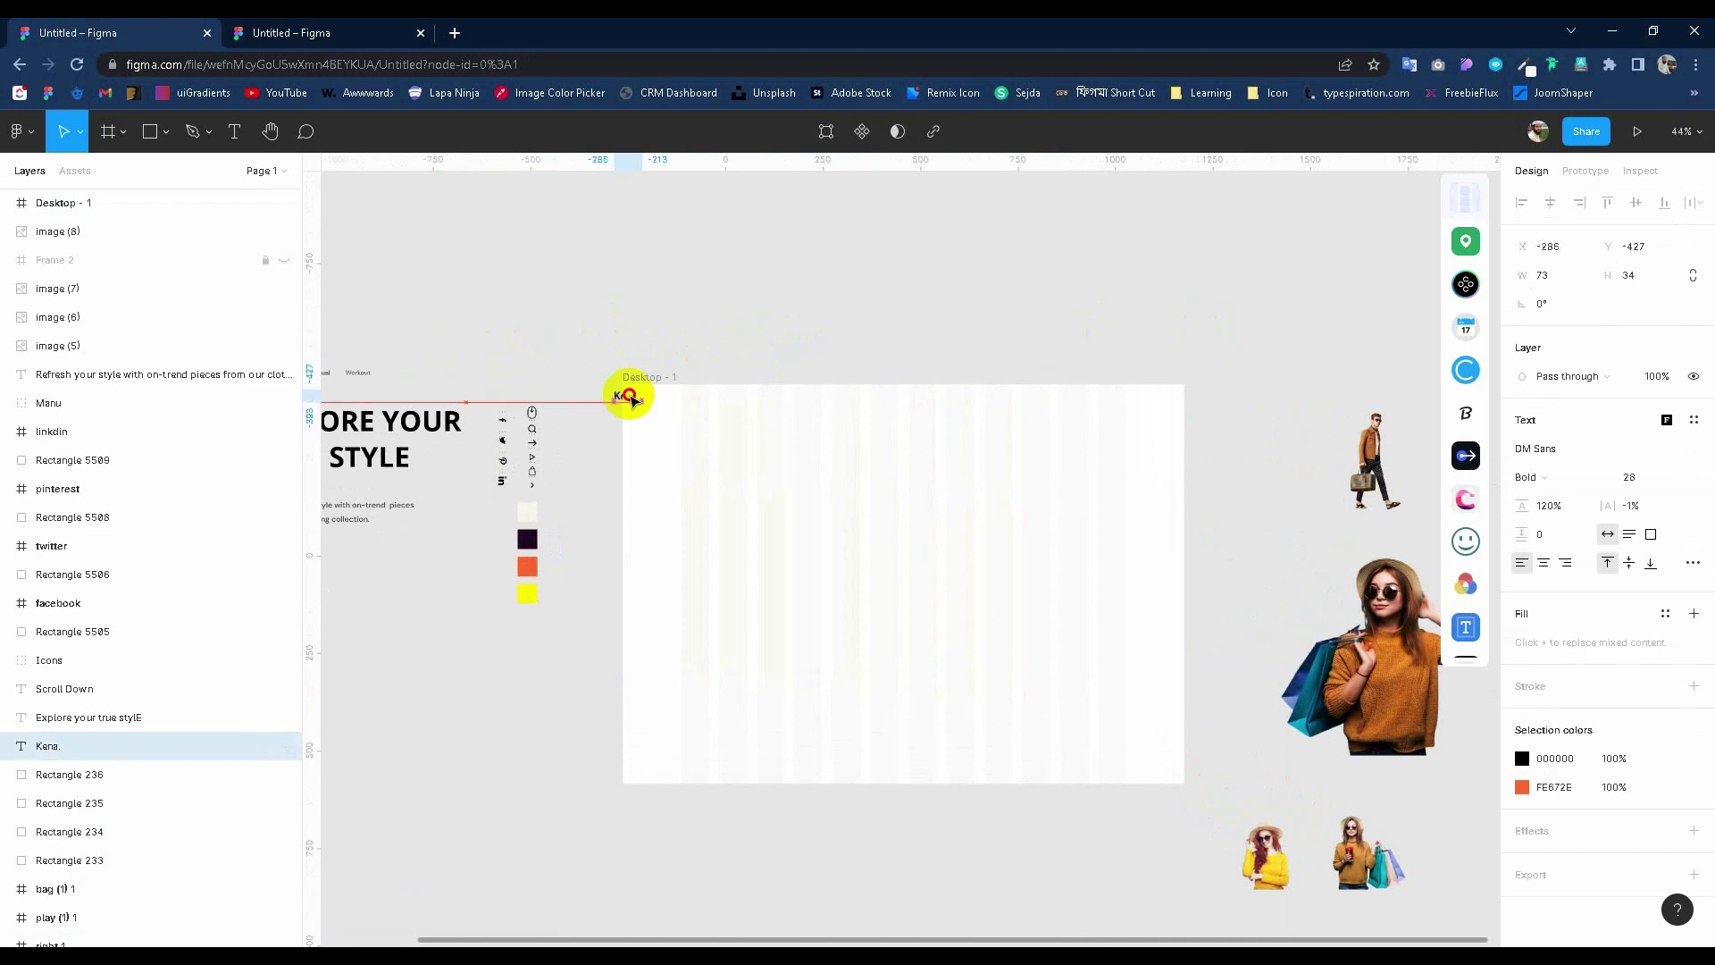
scroll(694, 401, "up", 1, "ctrl")
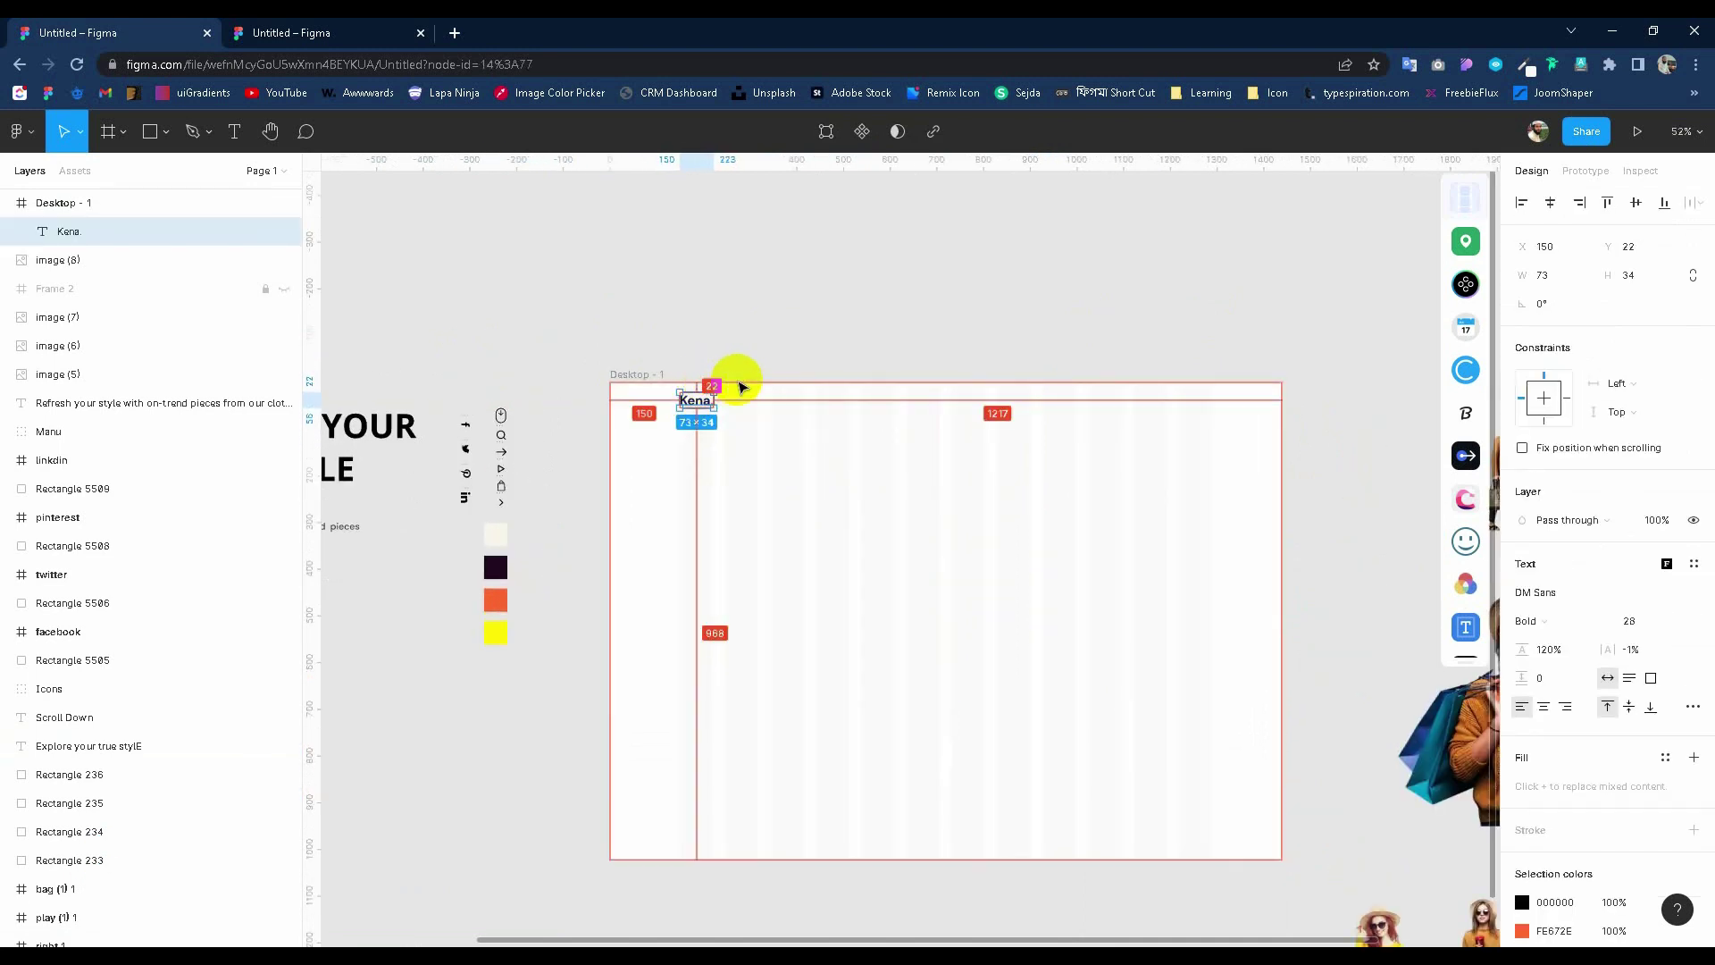
key("Down")
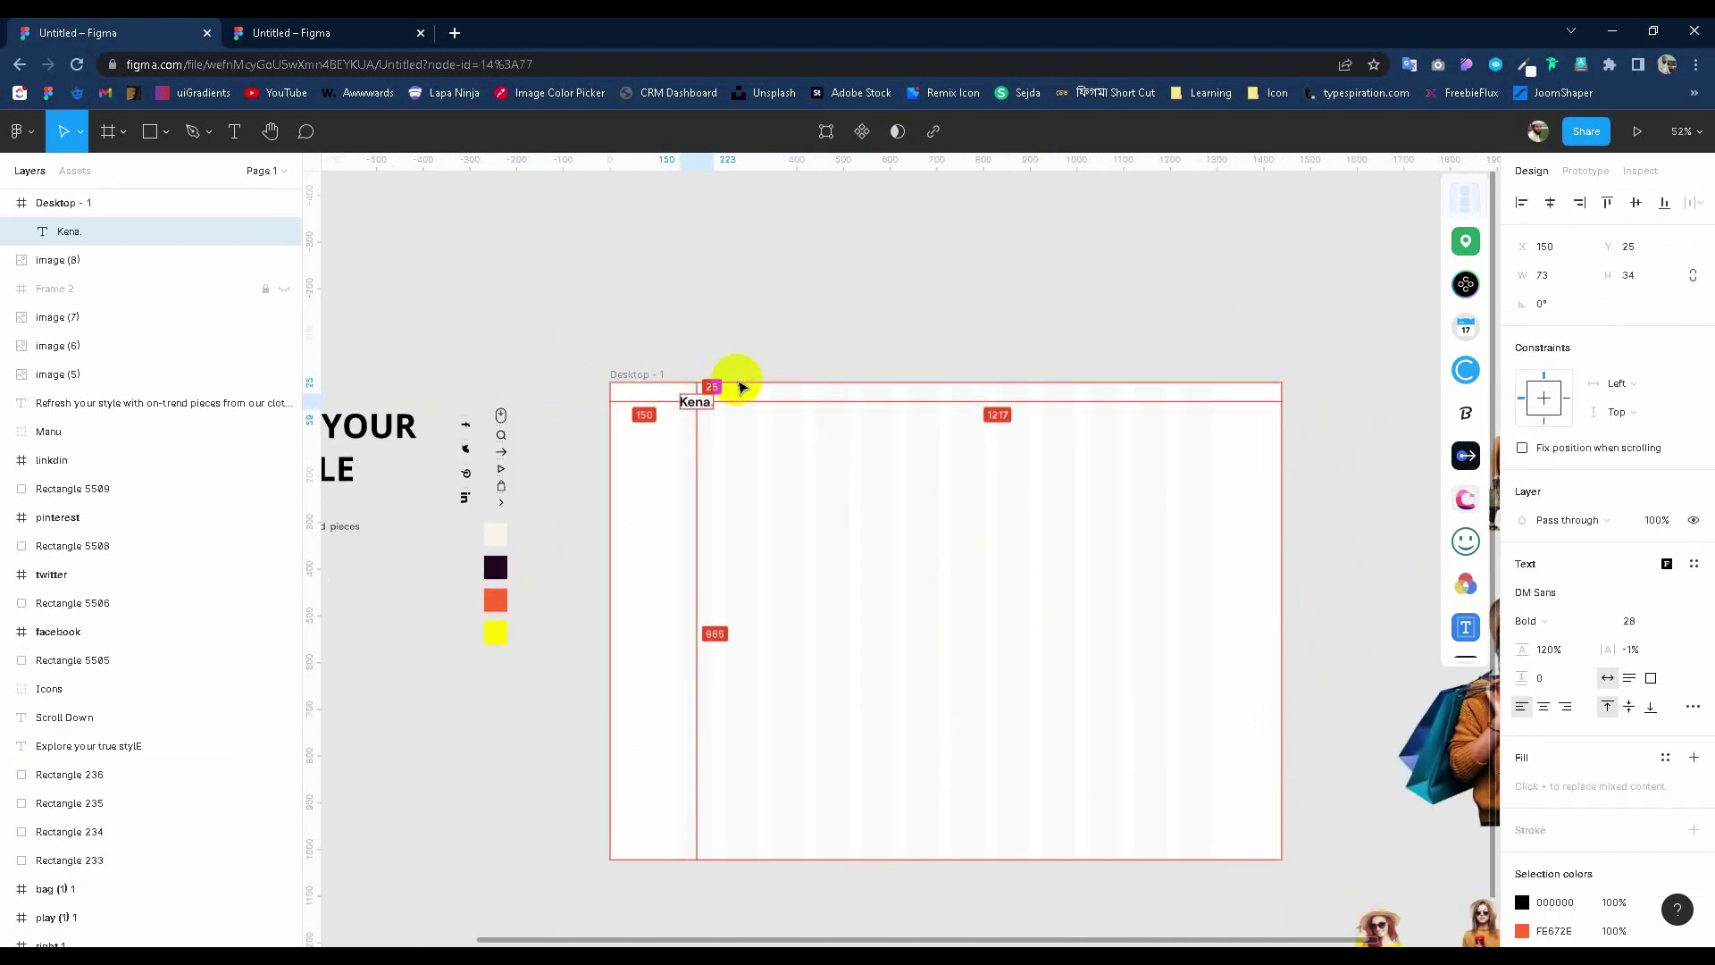
left_click(759, 326)
scroll(766, 331, "down", 1, "ctrl")
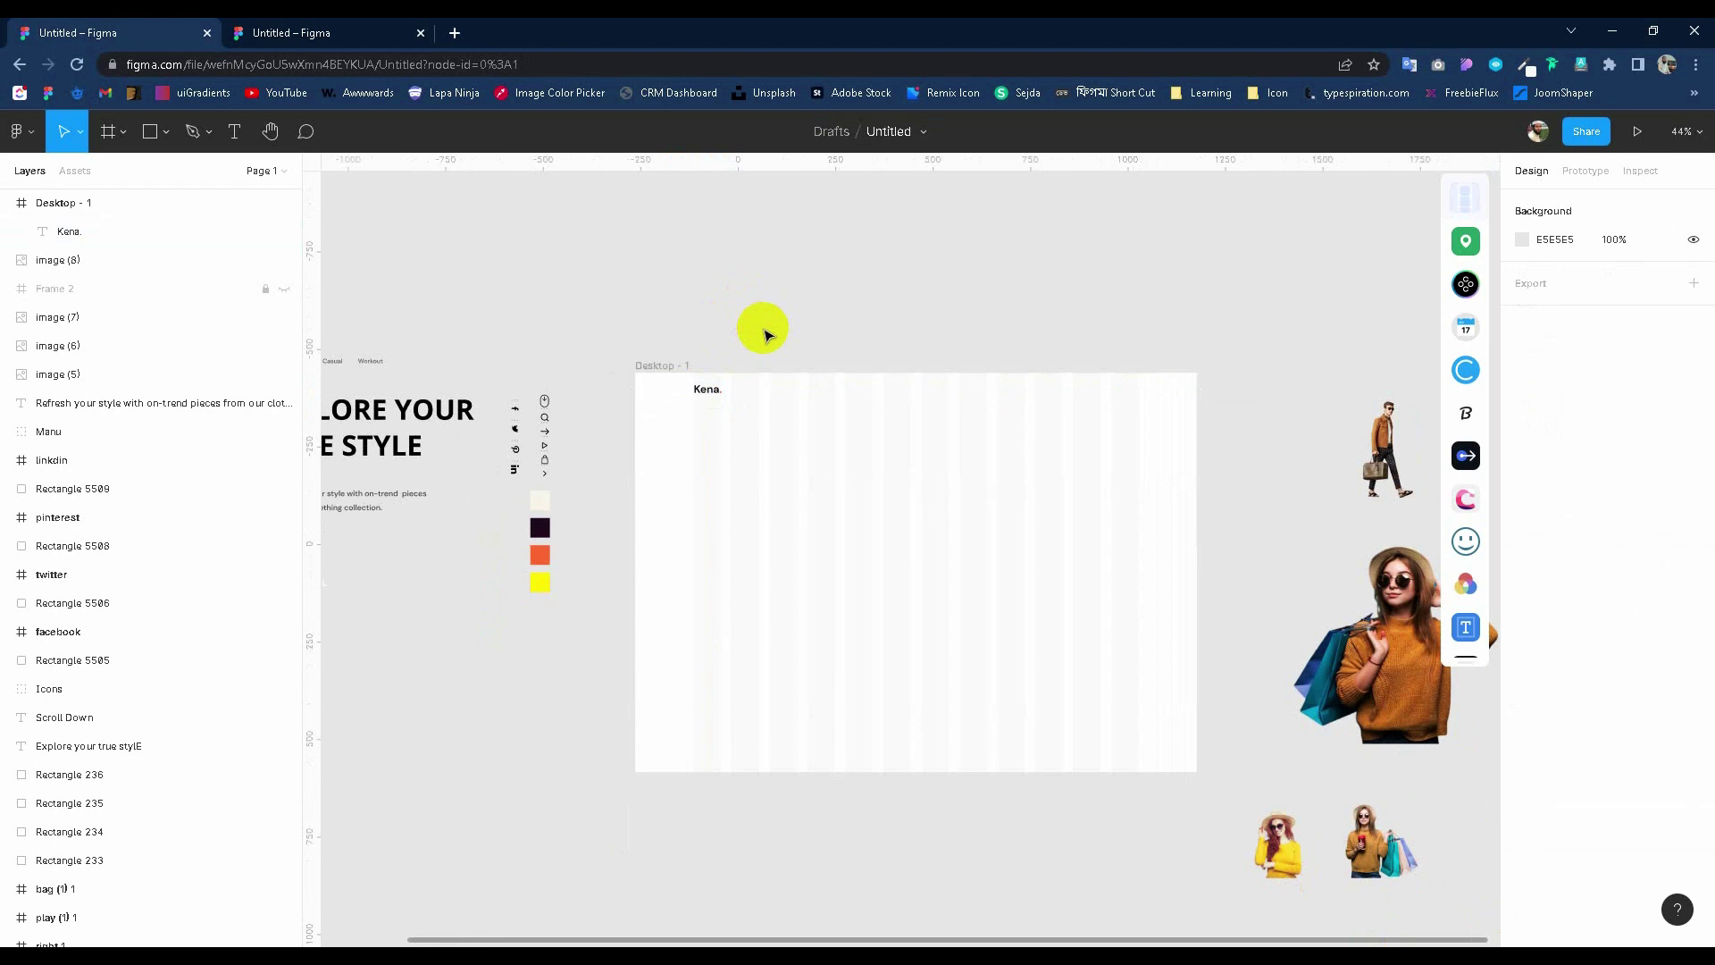
scroll(782, 349, "up", 1, "ctrl")
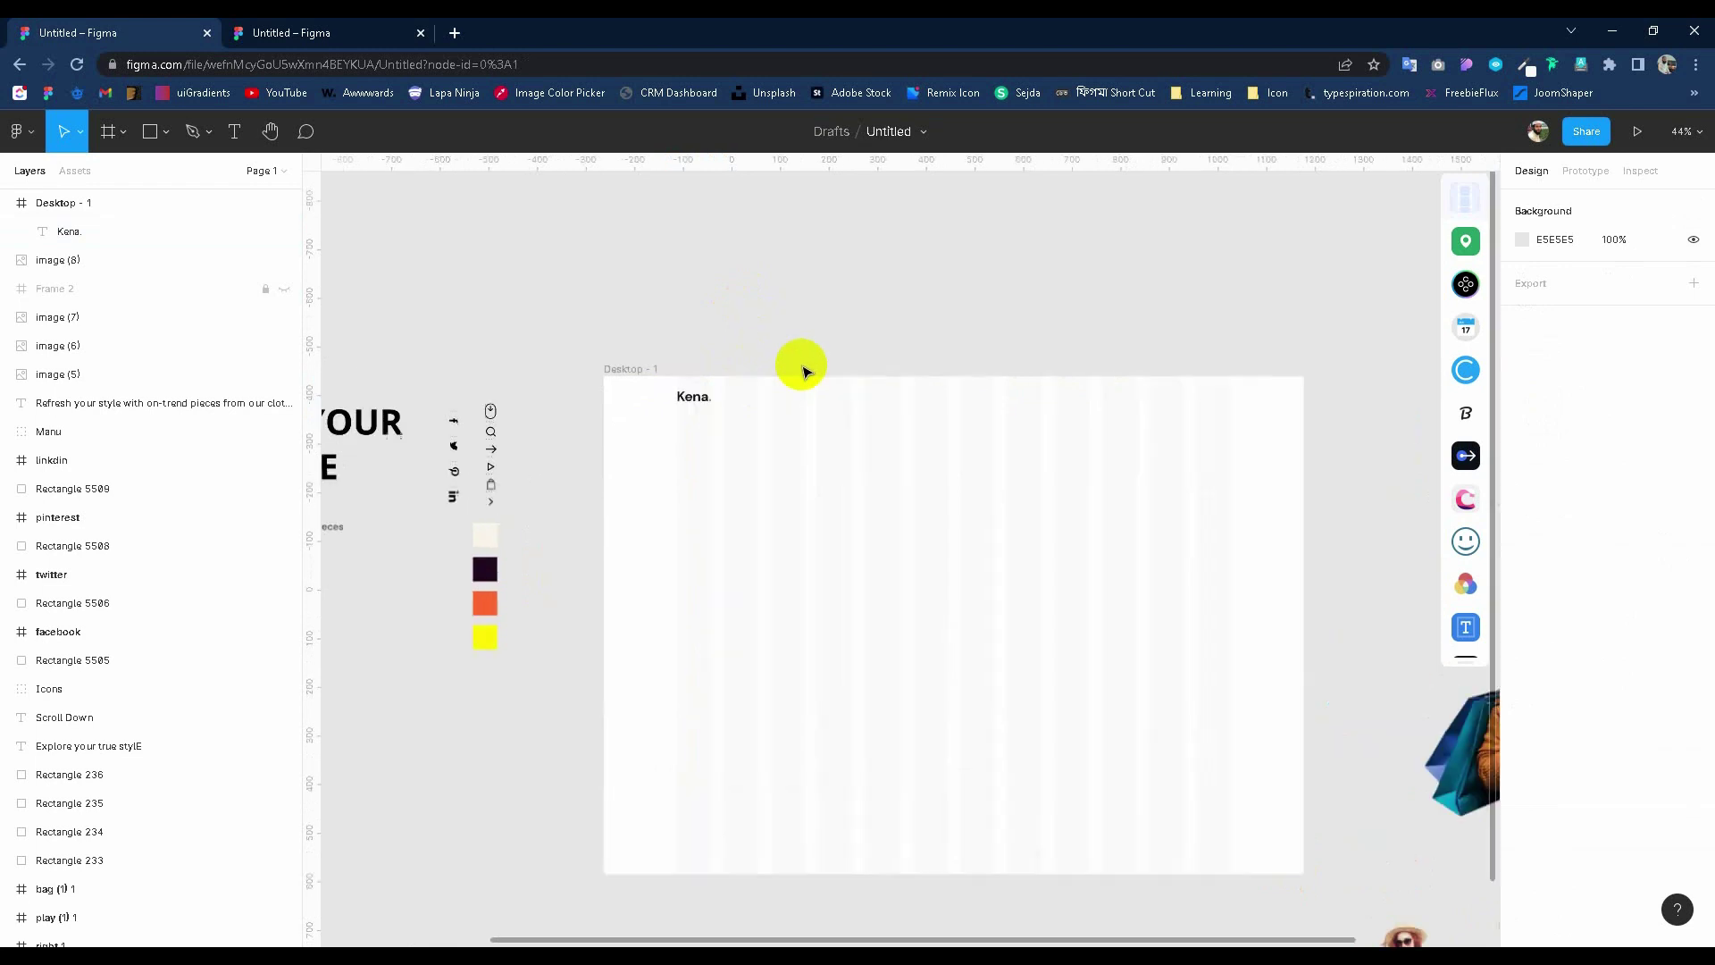
scroll(796, 362, "up", 1, "ctrl")
Add a 'Trending' text label beside the logo in size 16 Medium.
left_click(242, 140)
left_click(759, 398)
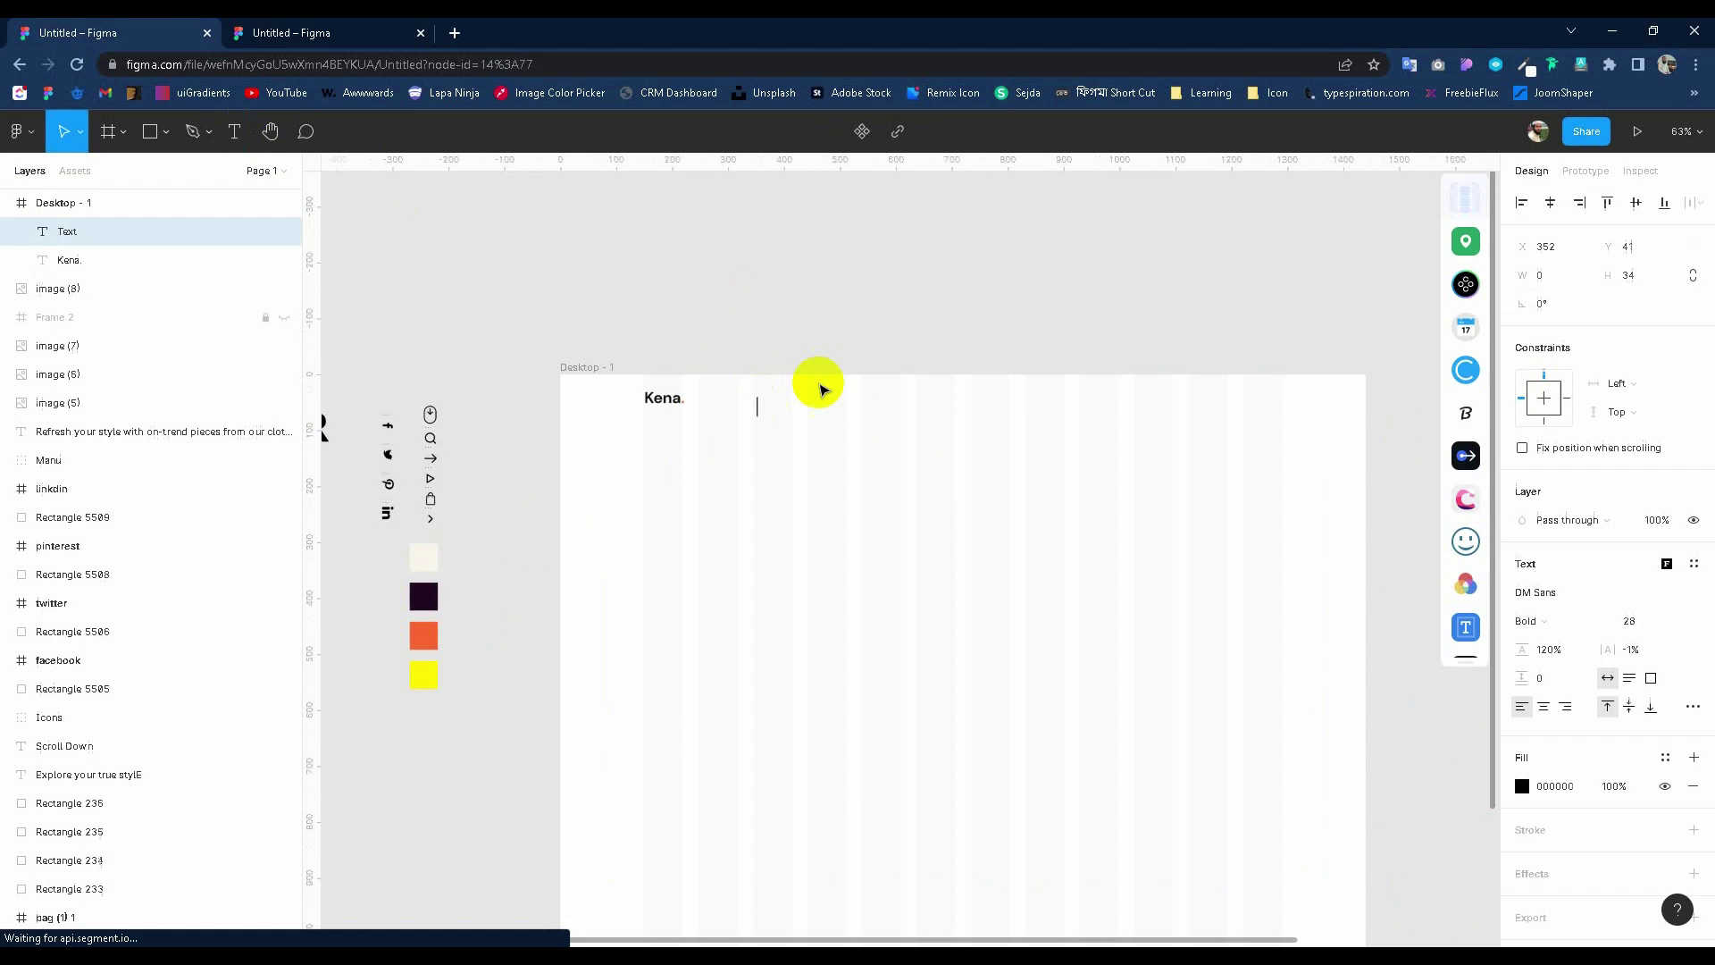
type("Trending")
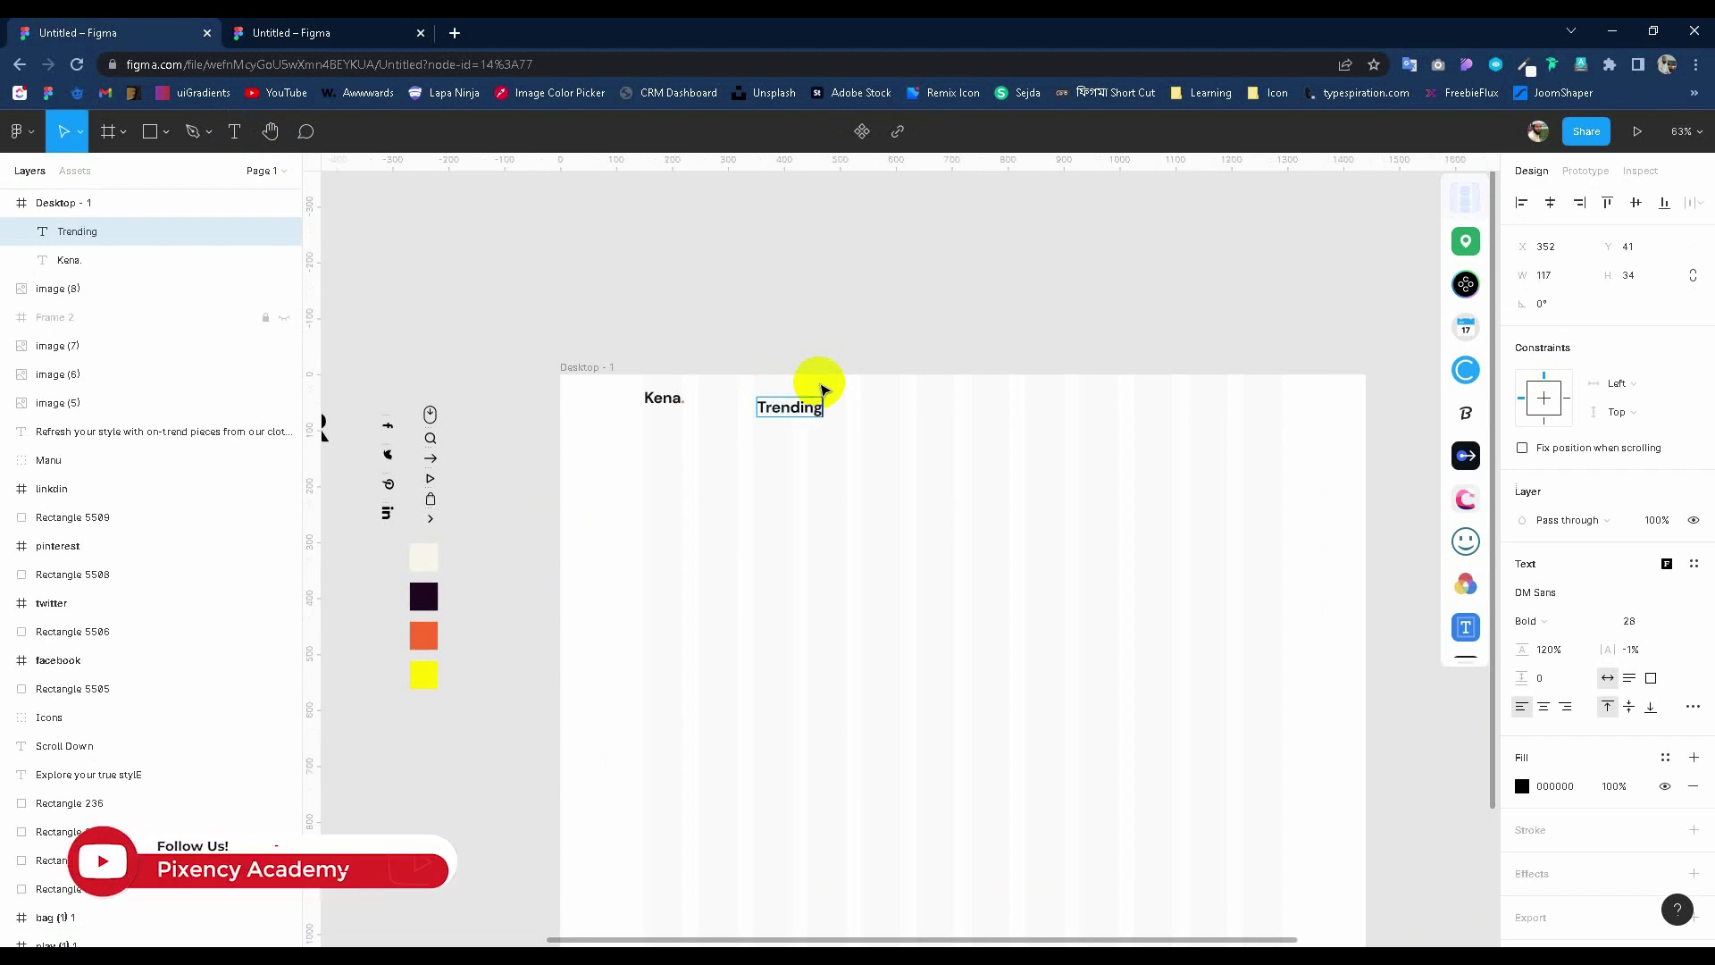
key("Escape")
type("16")
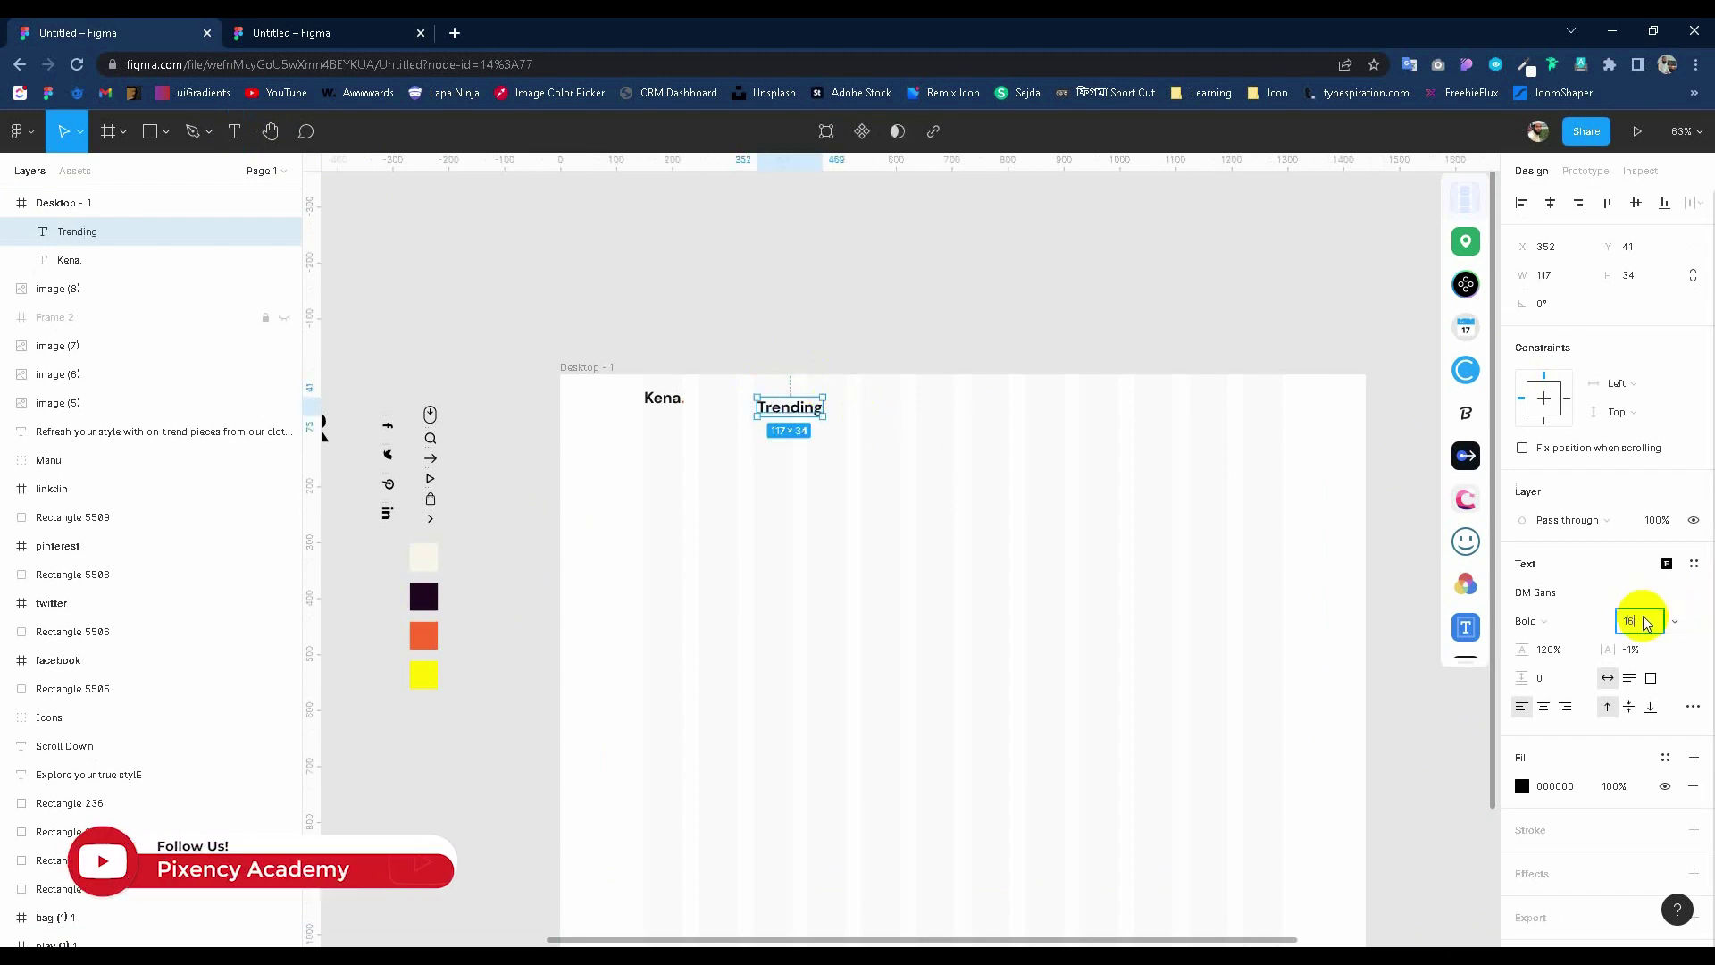
key("Return")
left_click(1532, 621)
left_click(1565, 597)
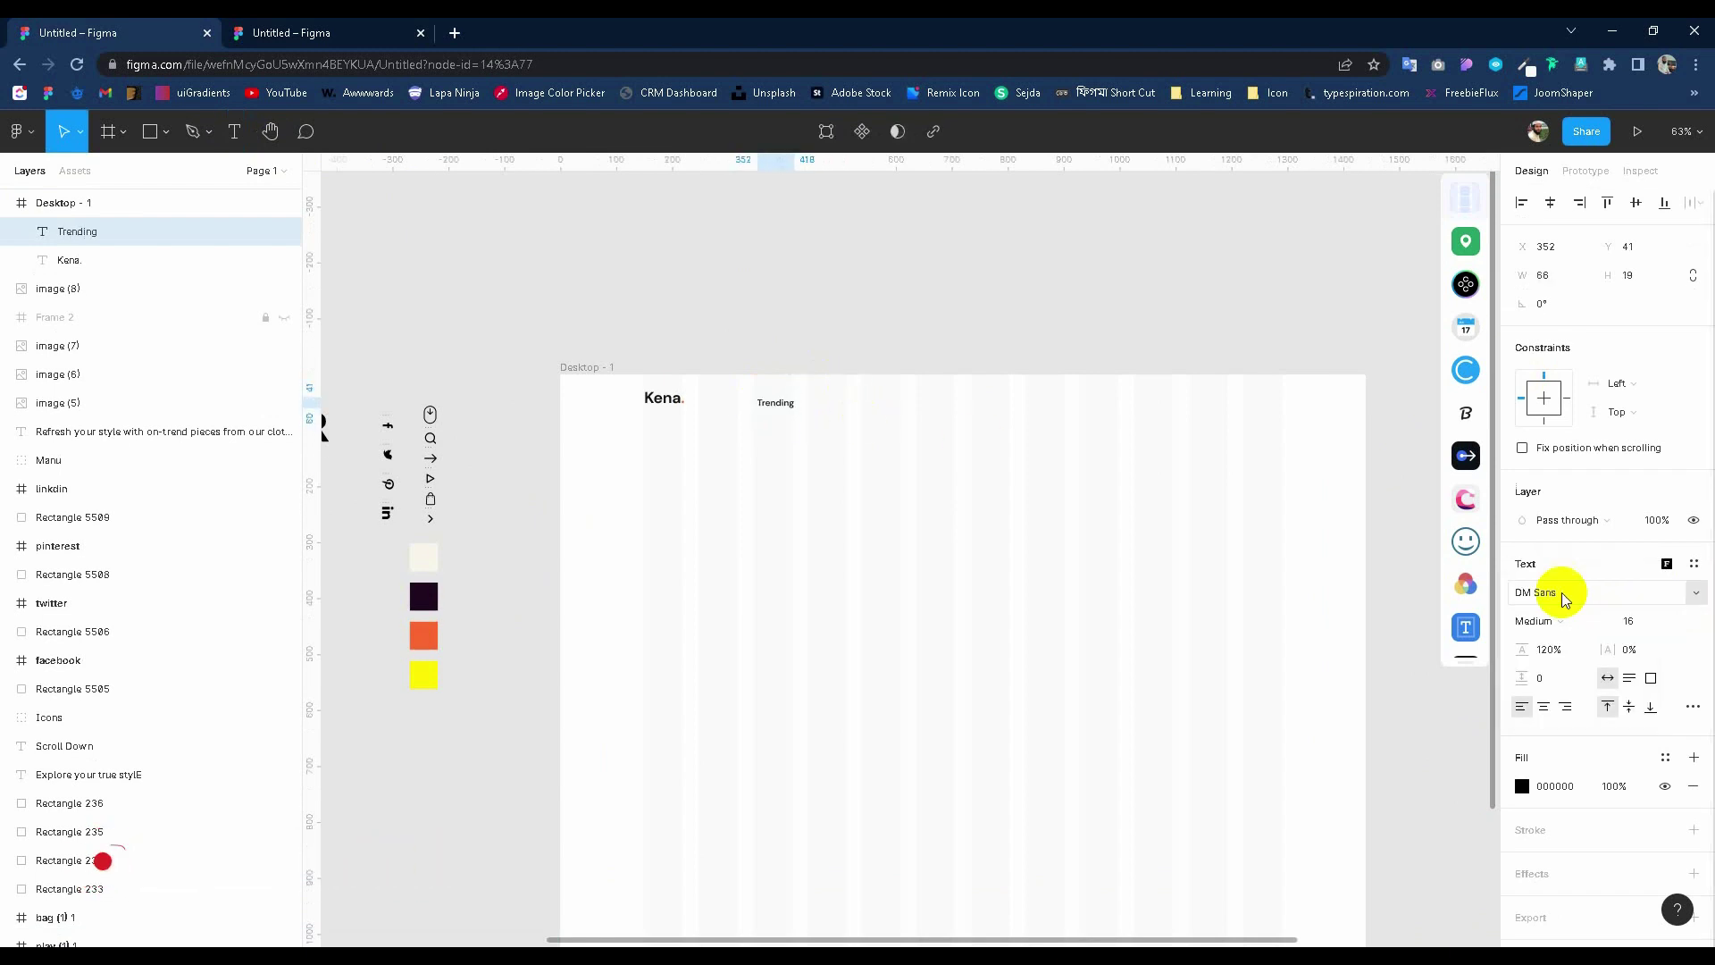
Align Trending vertically with the Kena. logo.
scroll(675, 352, "up", 5)
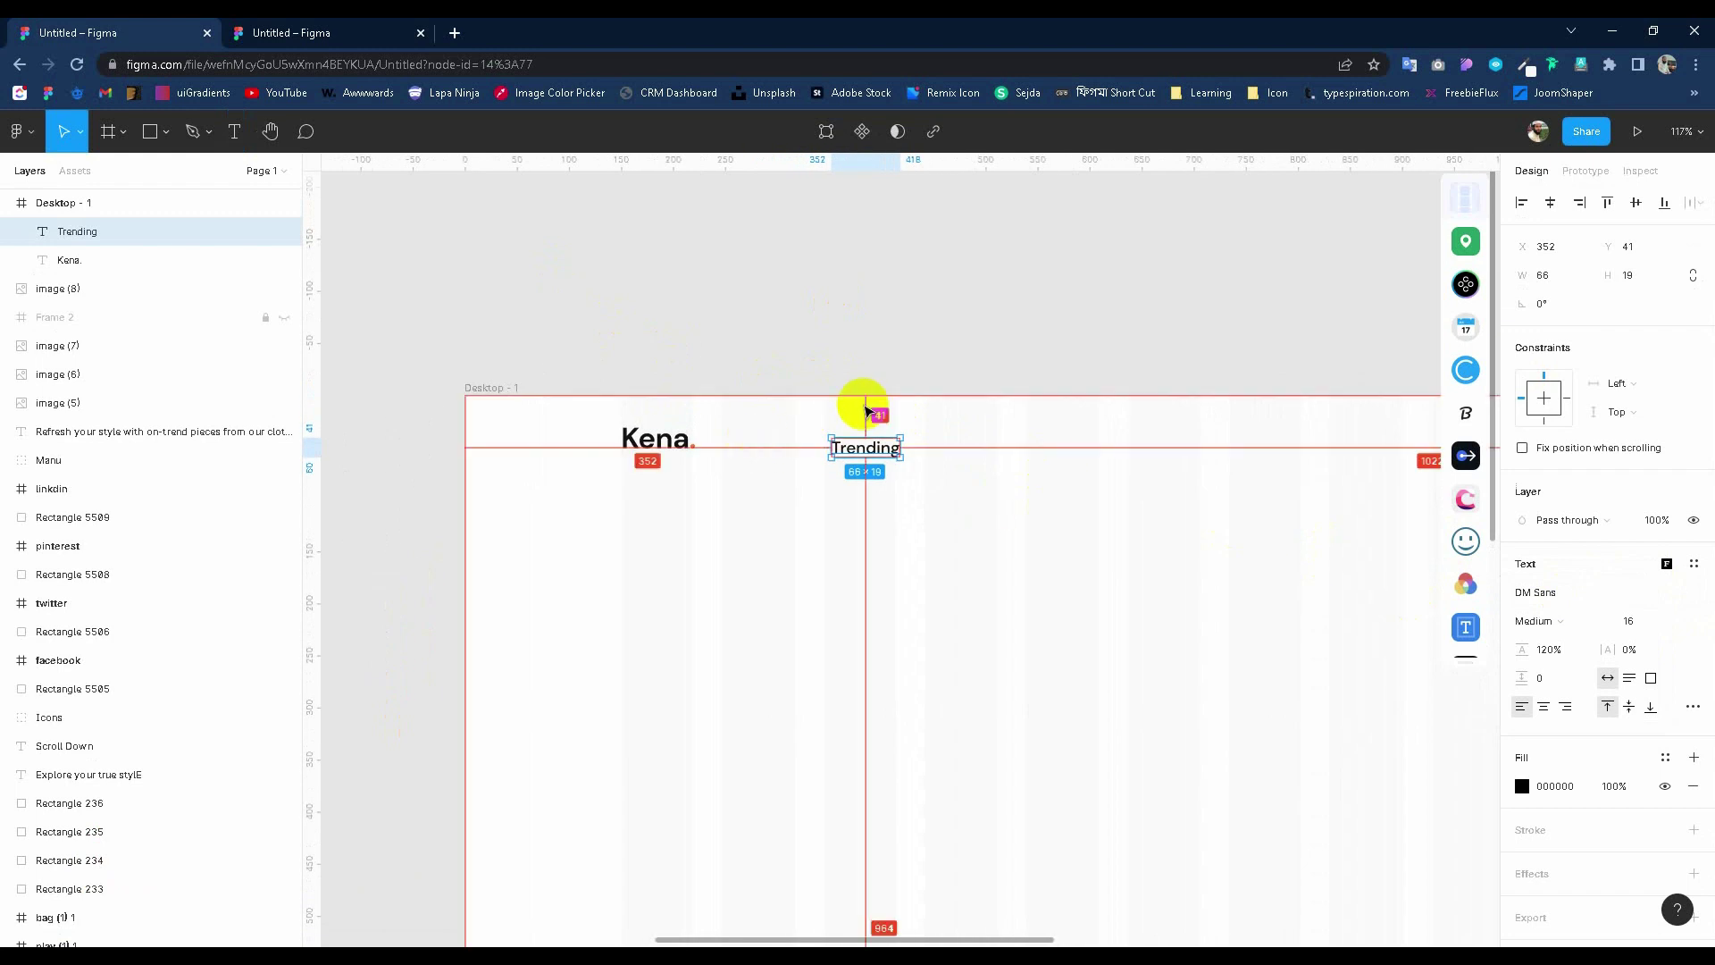
left_click(681, 442, "shift")
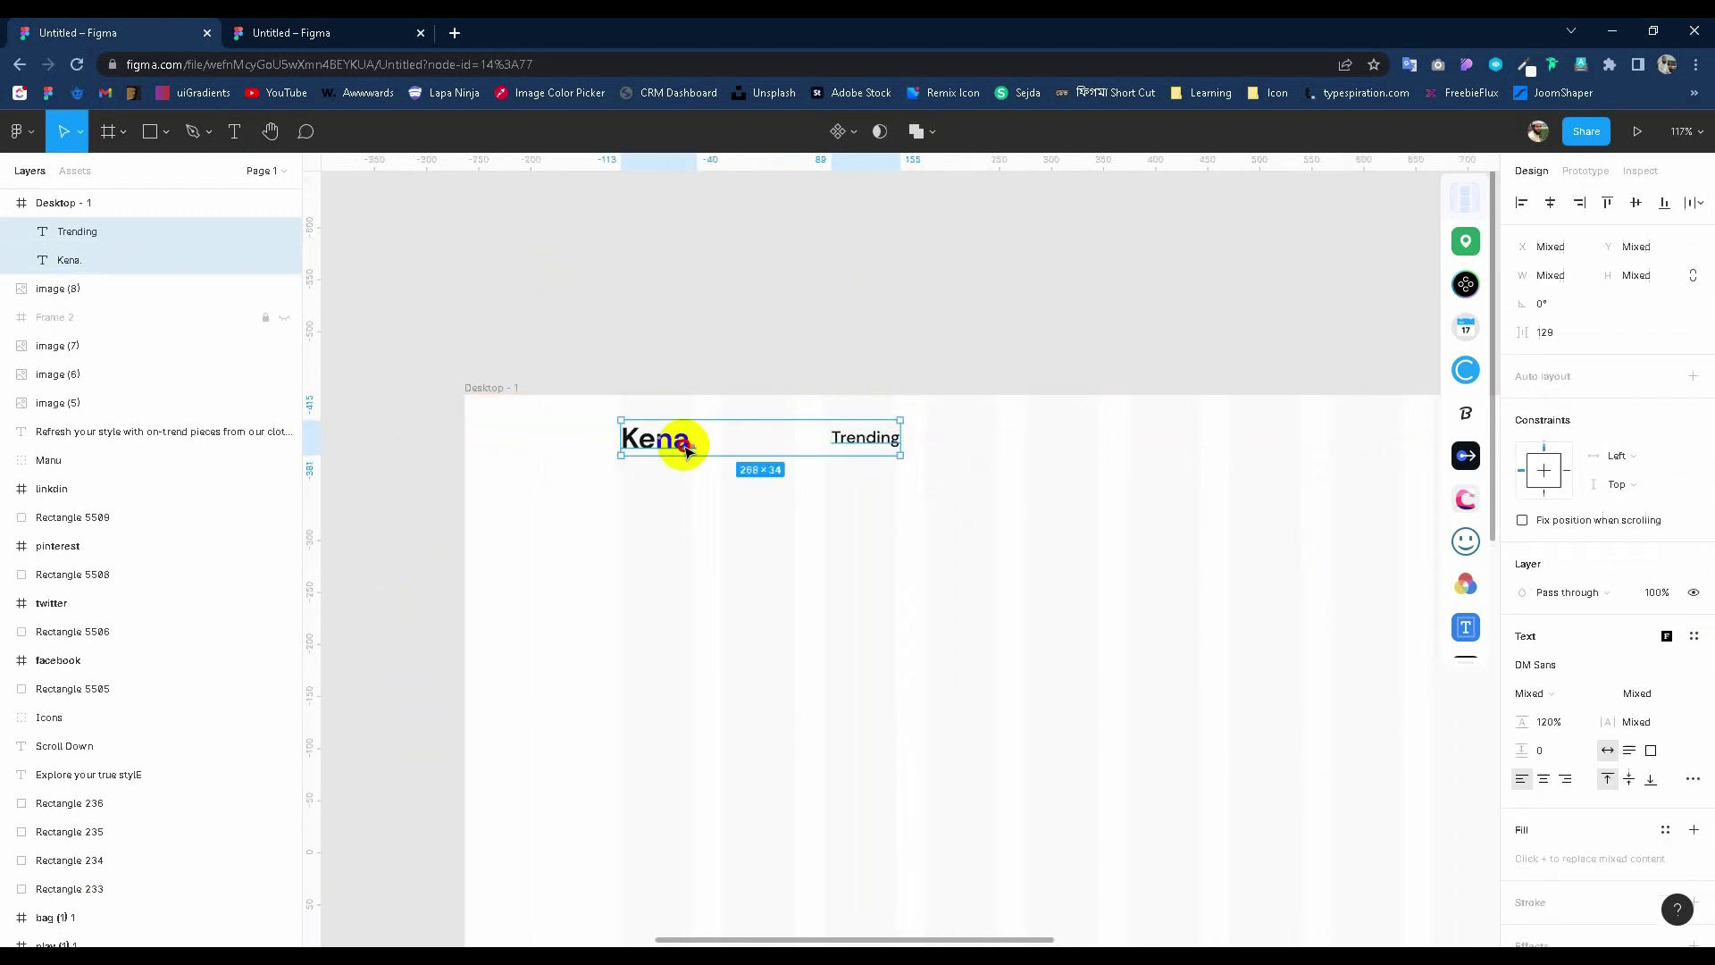
left_click(1637, 215)
left_click(911, 444)
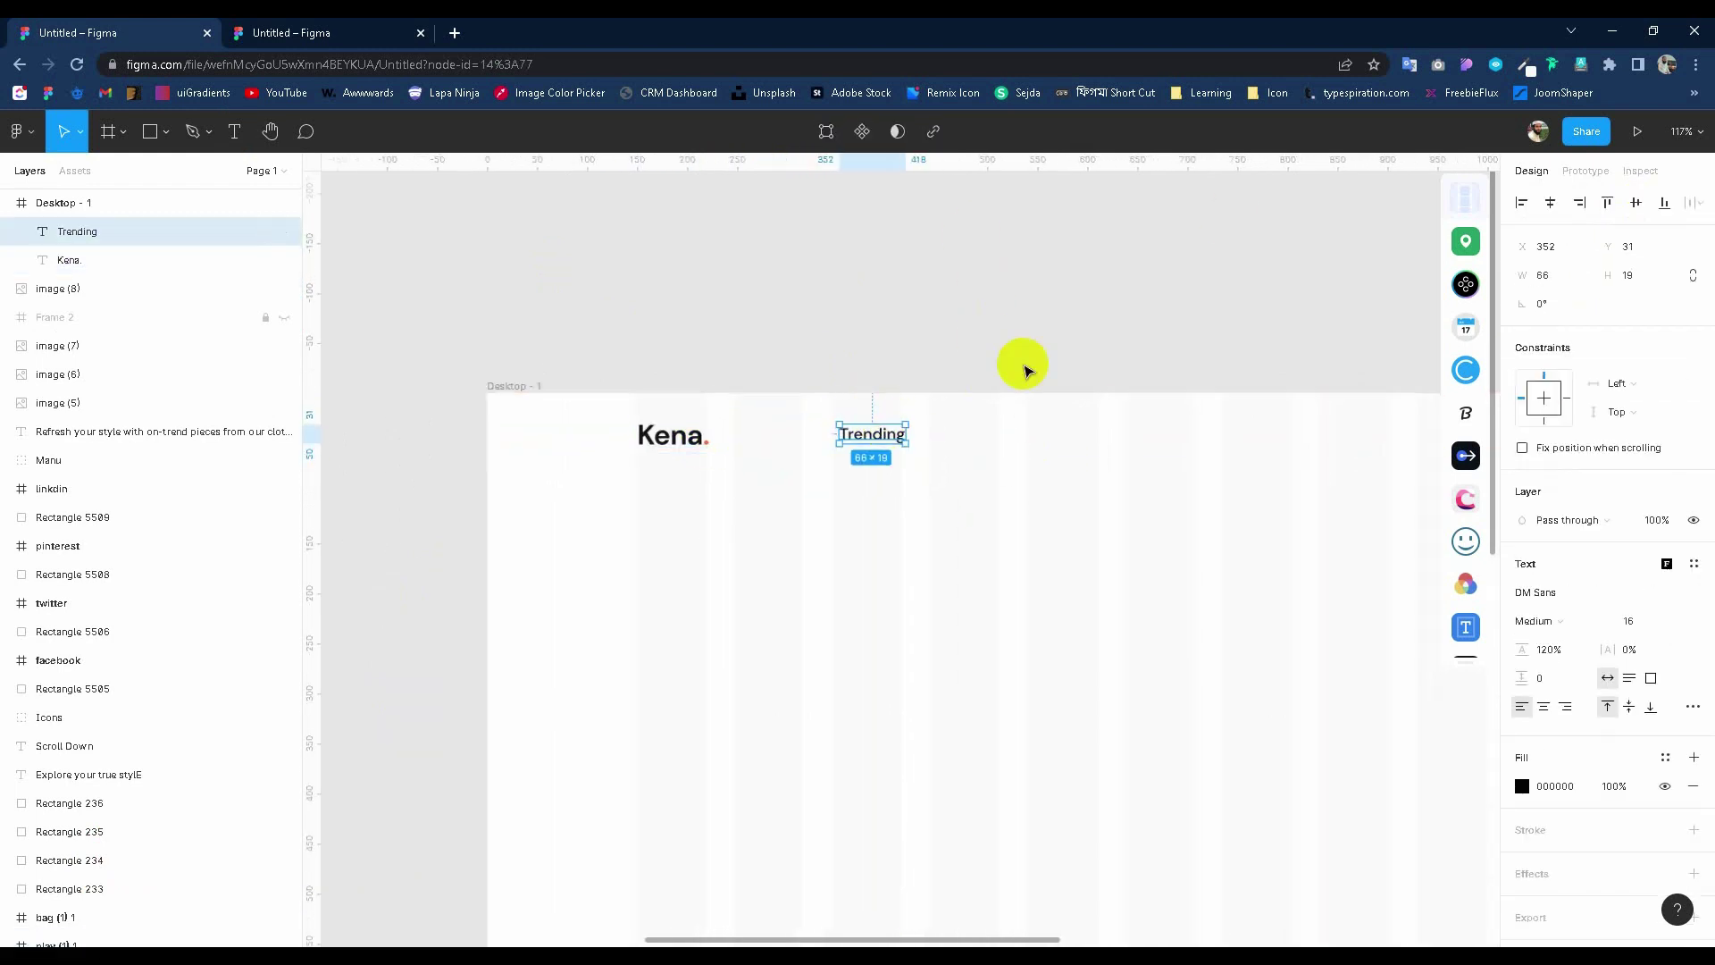
scroll(1025, 363, "down", 5)
left_click(969, 347)
Ungroup Manu and evenly space Trending, Products, Collection, Casual and Workout.
left_click(489, 358)
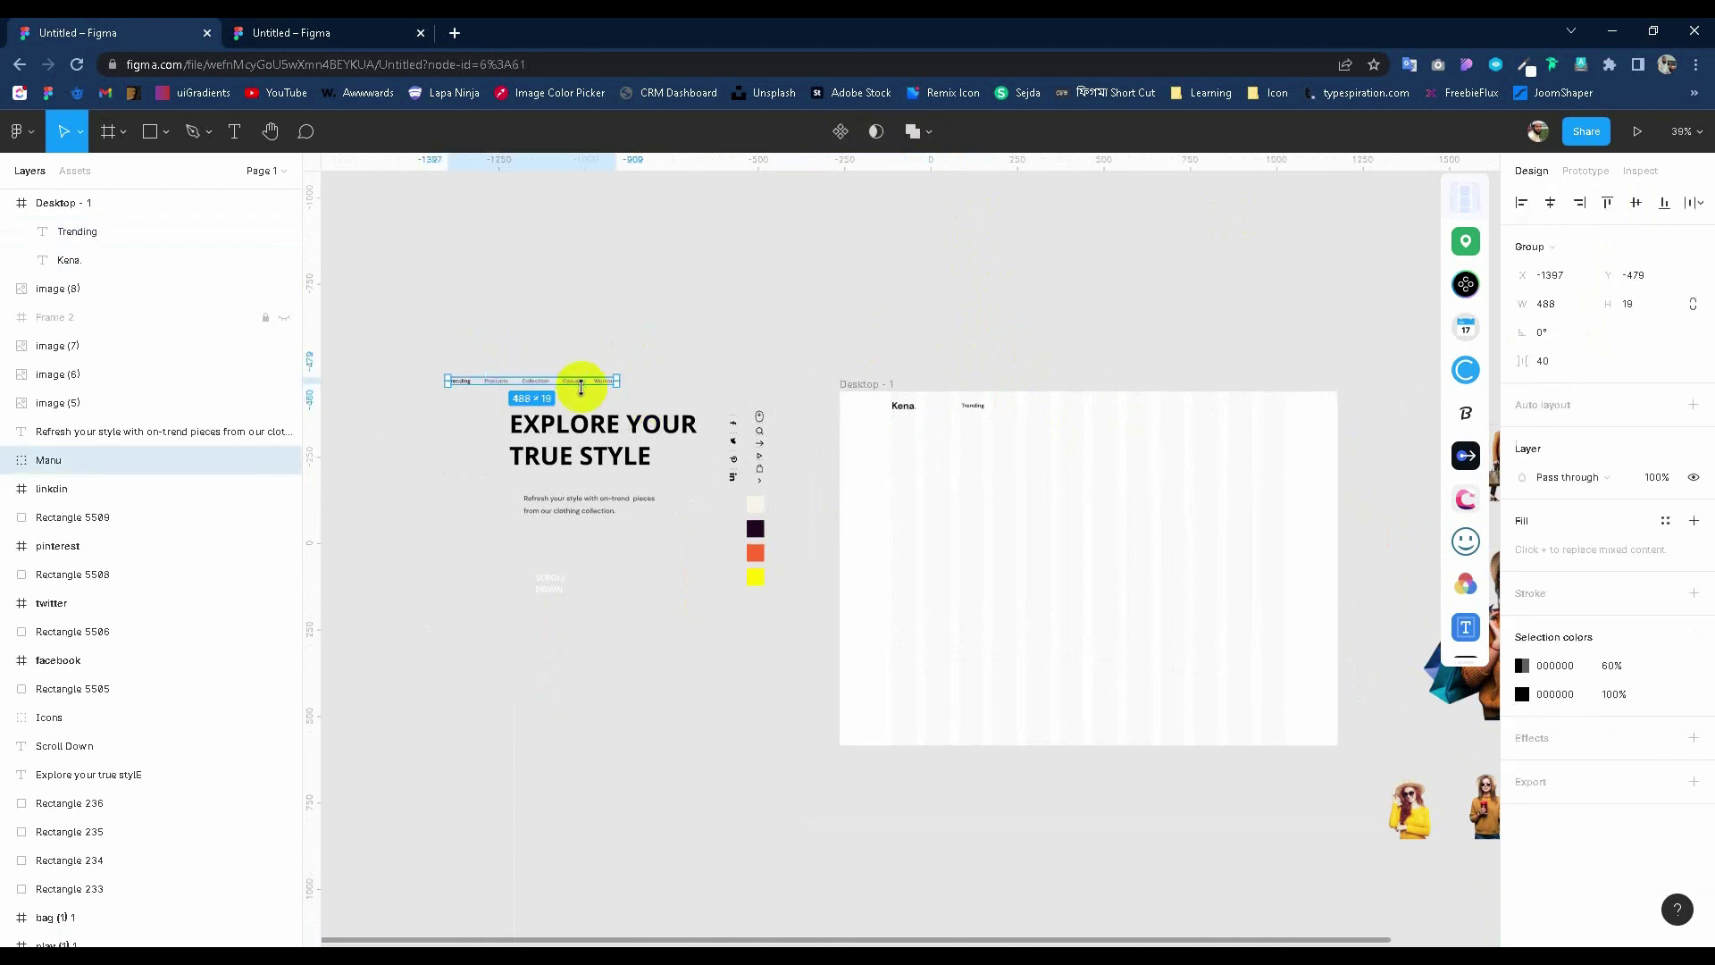
right_click(561, 374)
left_click(626, 617)
mouse_move(500, 359)
left_mouse_down()
mouse_move(618, 396)
mouse_move(1152, 409)
left_mouse_up()
scroll(1060, 407, "up", 5)
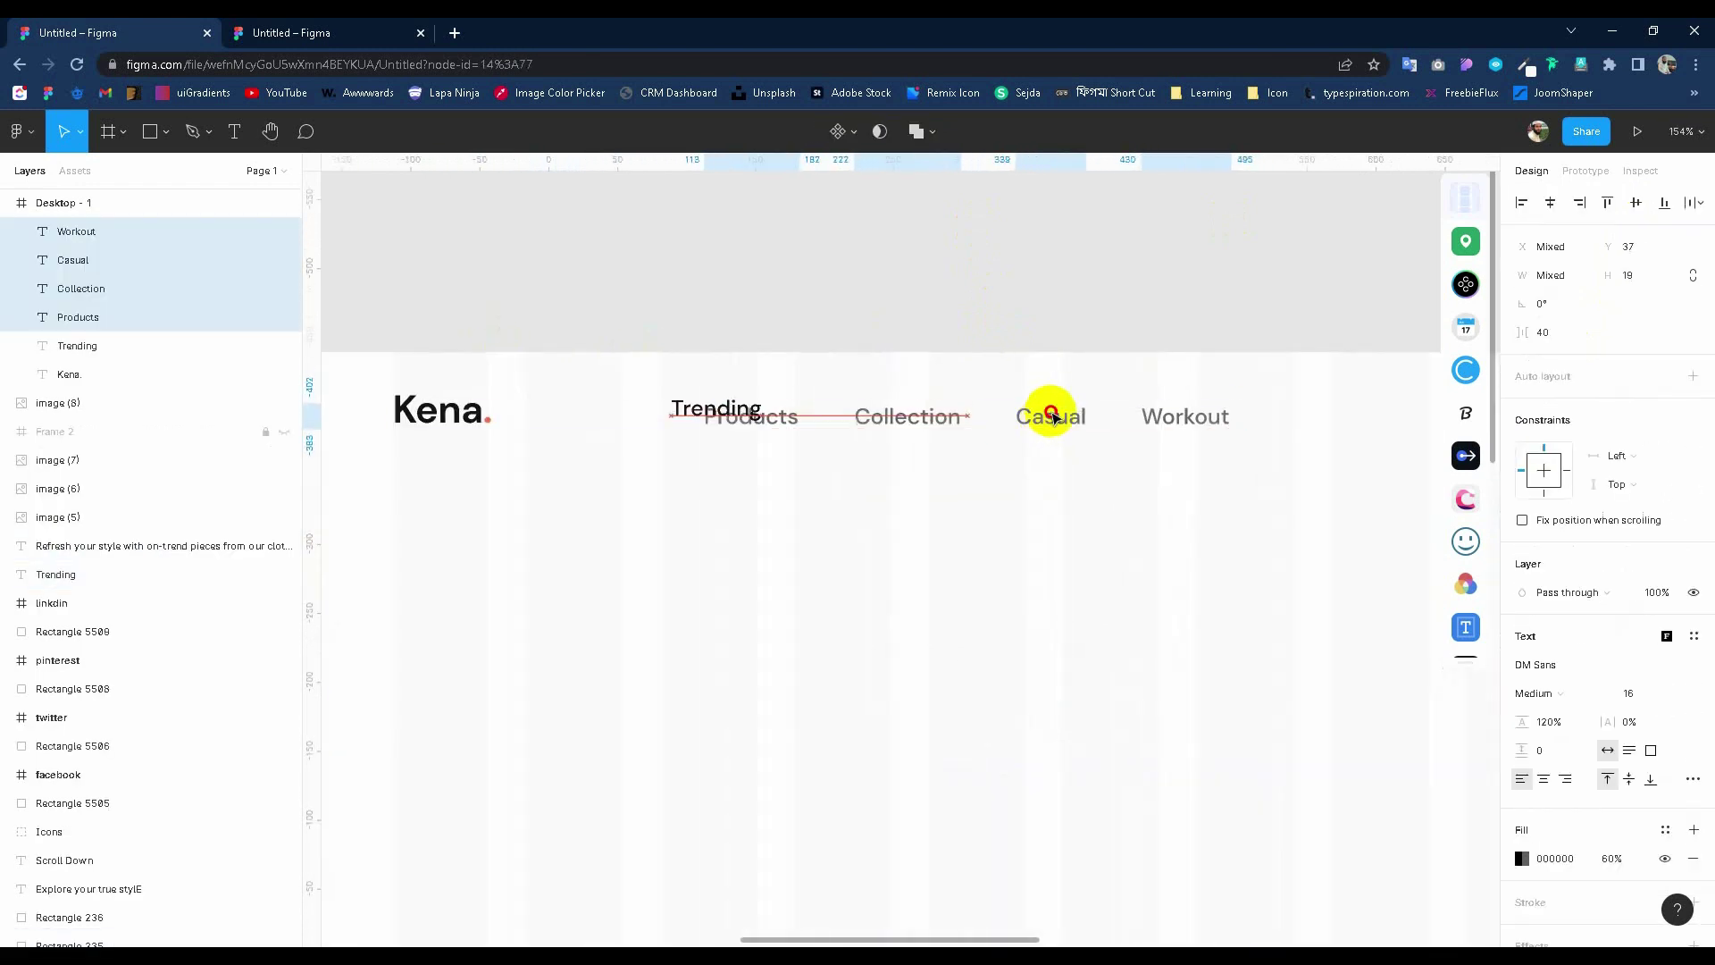
left_click(719, 411, "shift")
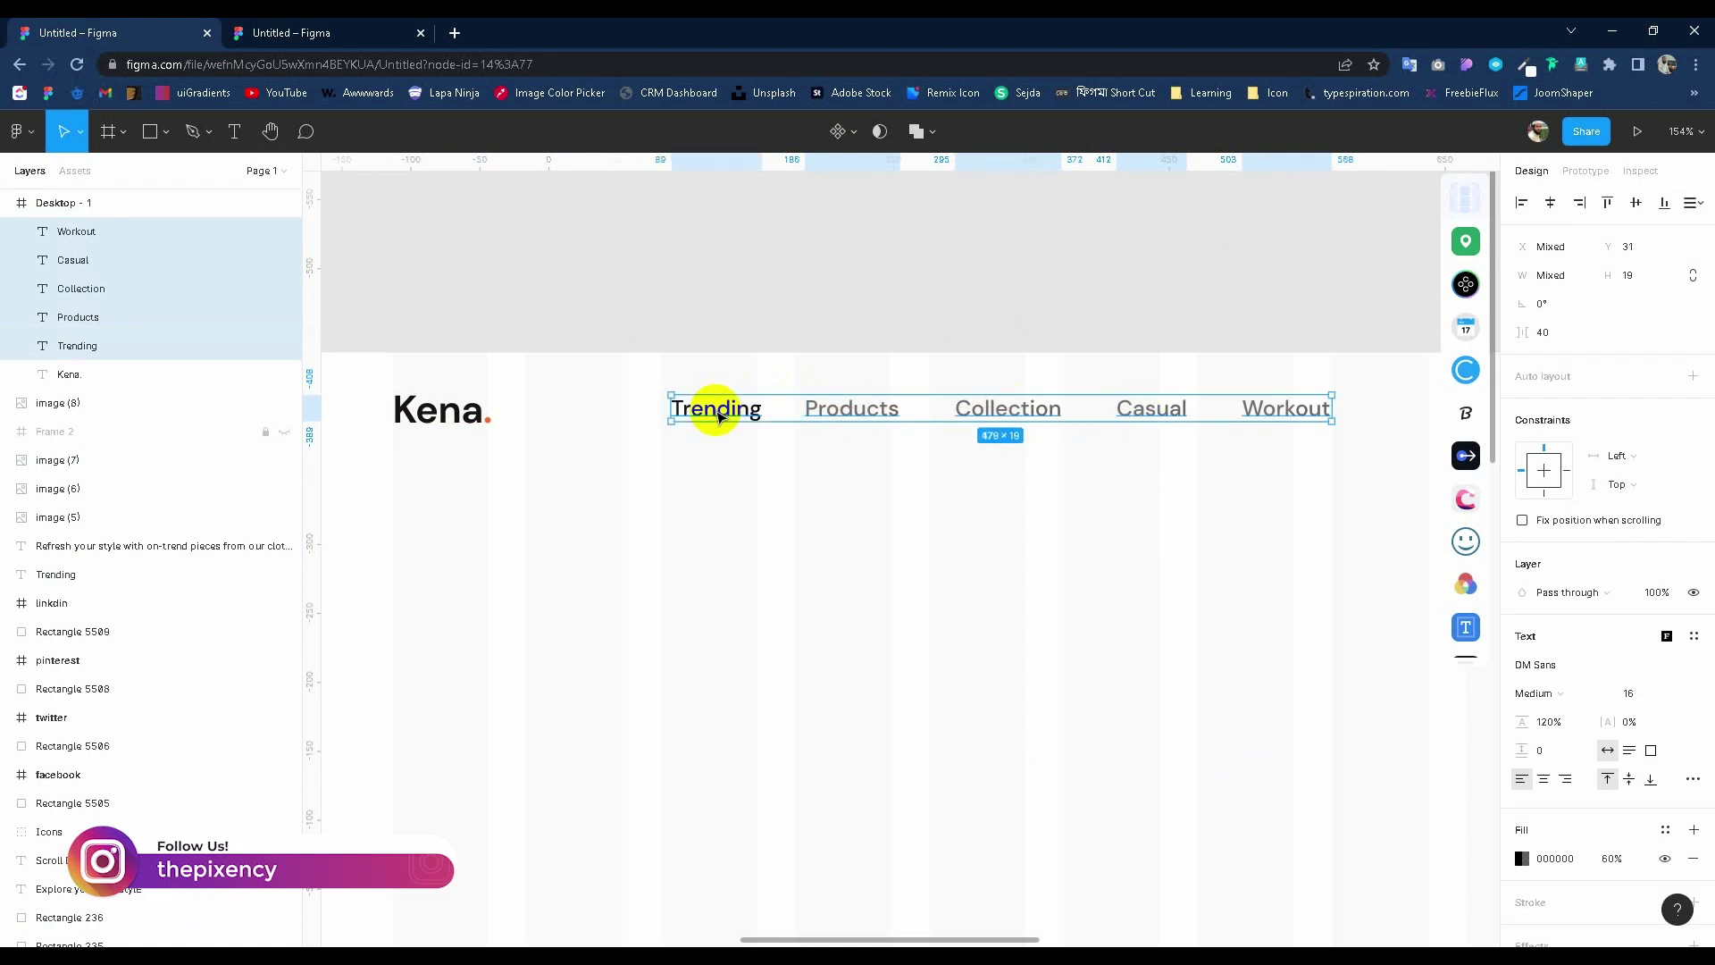
left_click(1695, 203)
left_click(1542, 255)
scroll(823, 344, "down", 2)
scroll(930, 352, "down", 2)
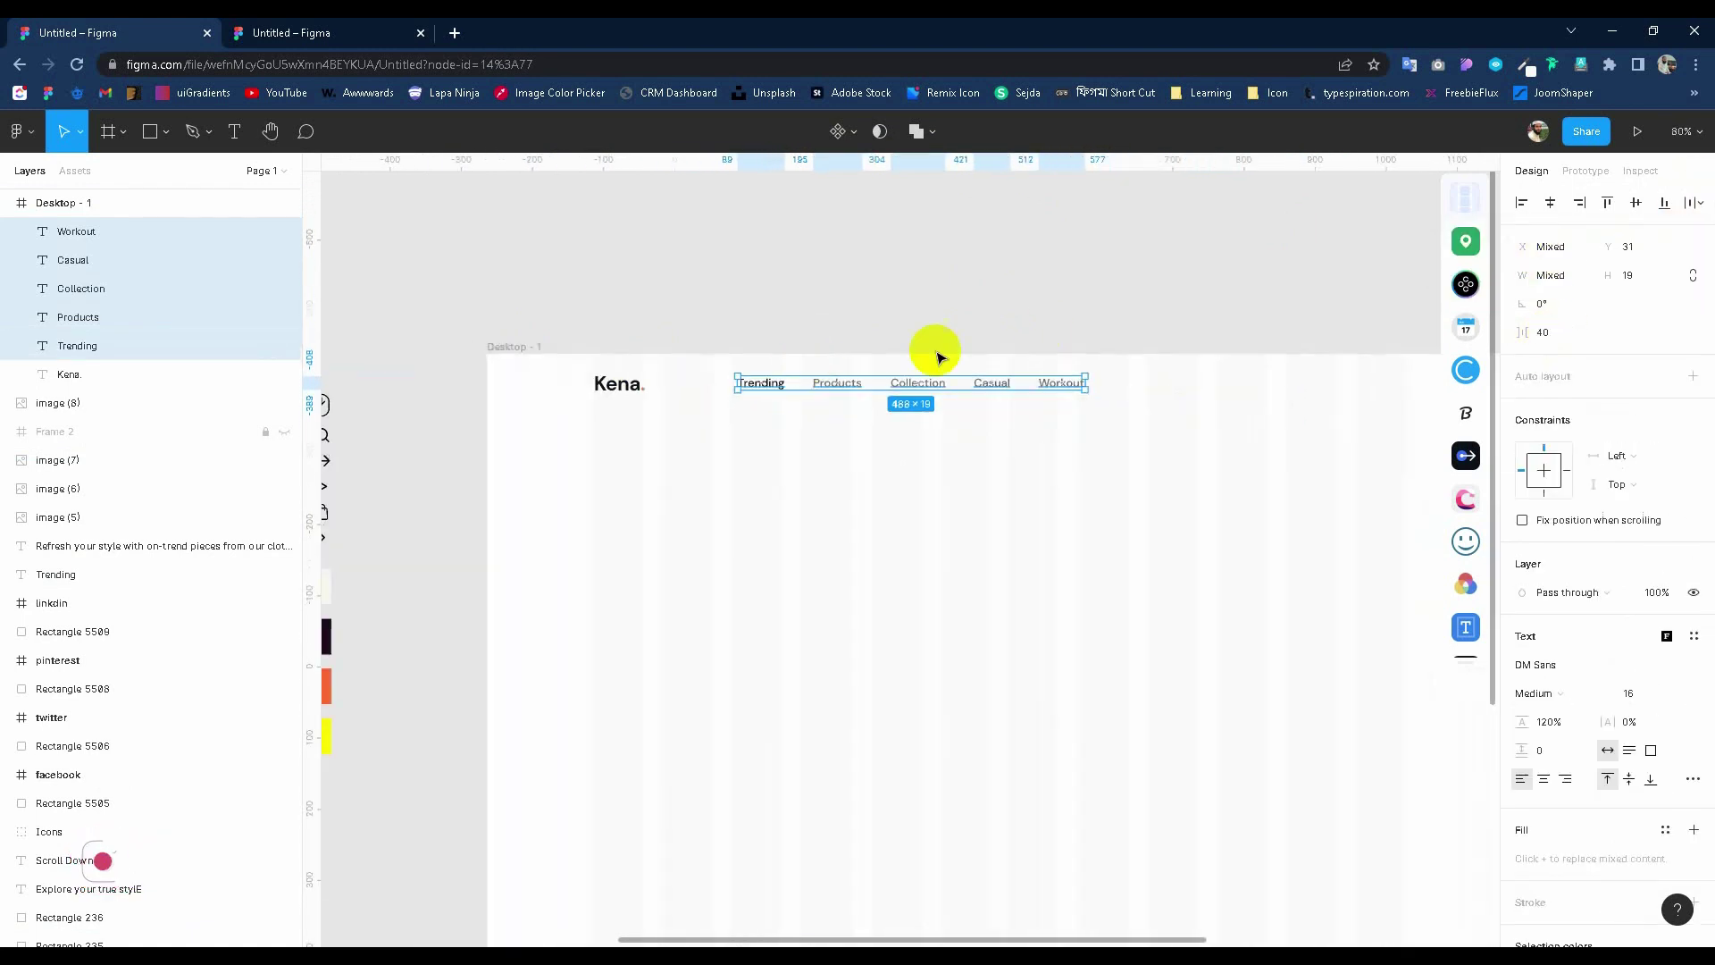
scroll(789, 281, "down", 2)
left_click(1003, 273)
scroll(1003, 272, "up", 1)
Group the five menu items as Manu and shift it 10 px left toward the logo.
left_click_drag(704, 335, 1048, 407)
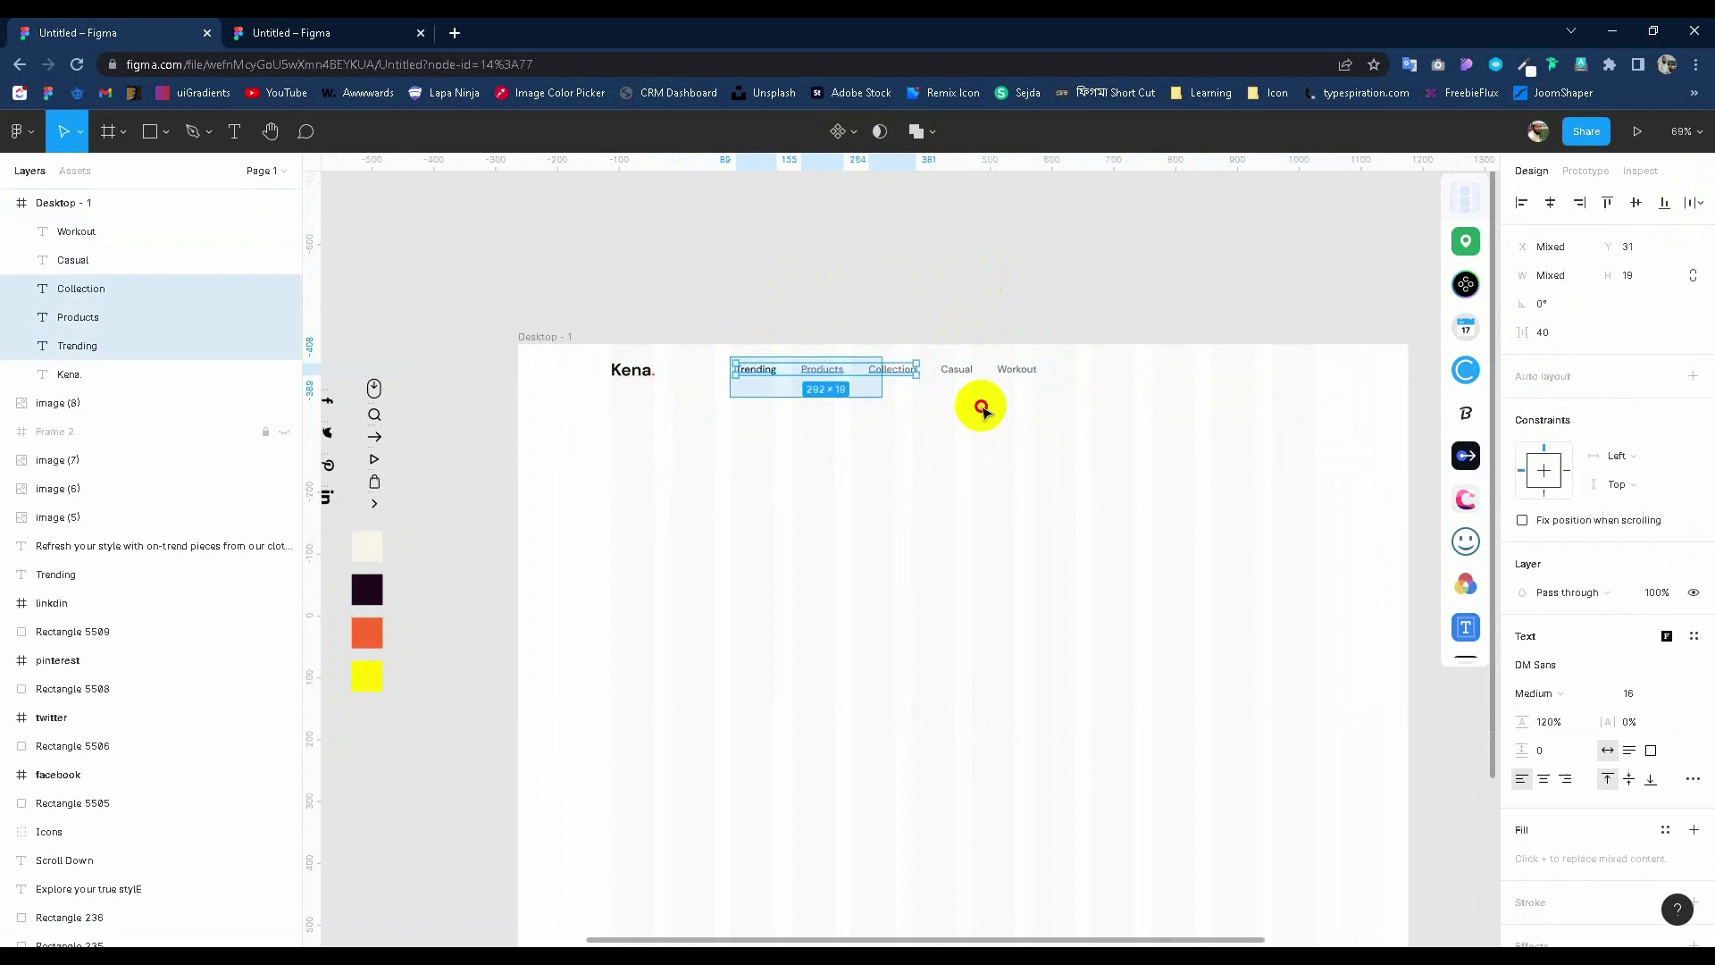
key("ctrl+g")
key("ctrl+r")
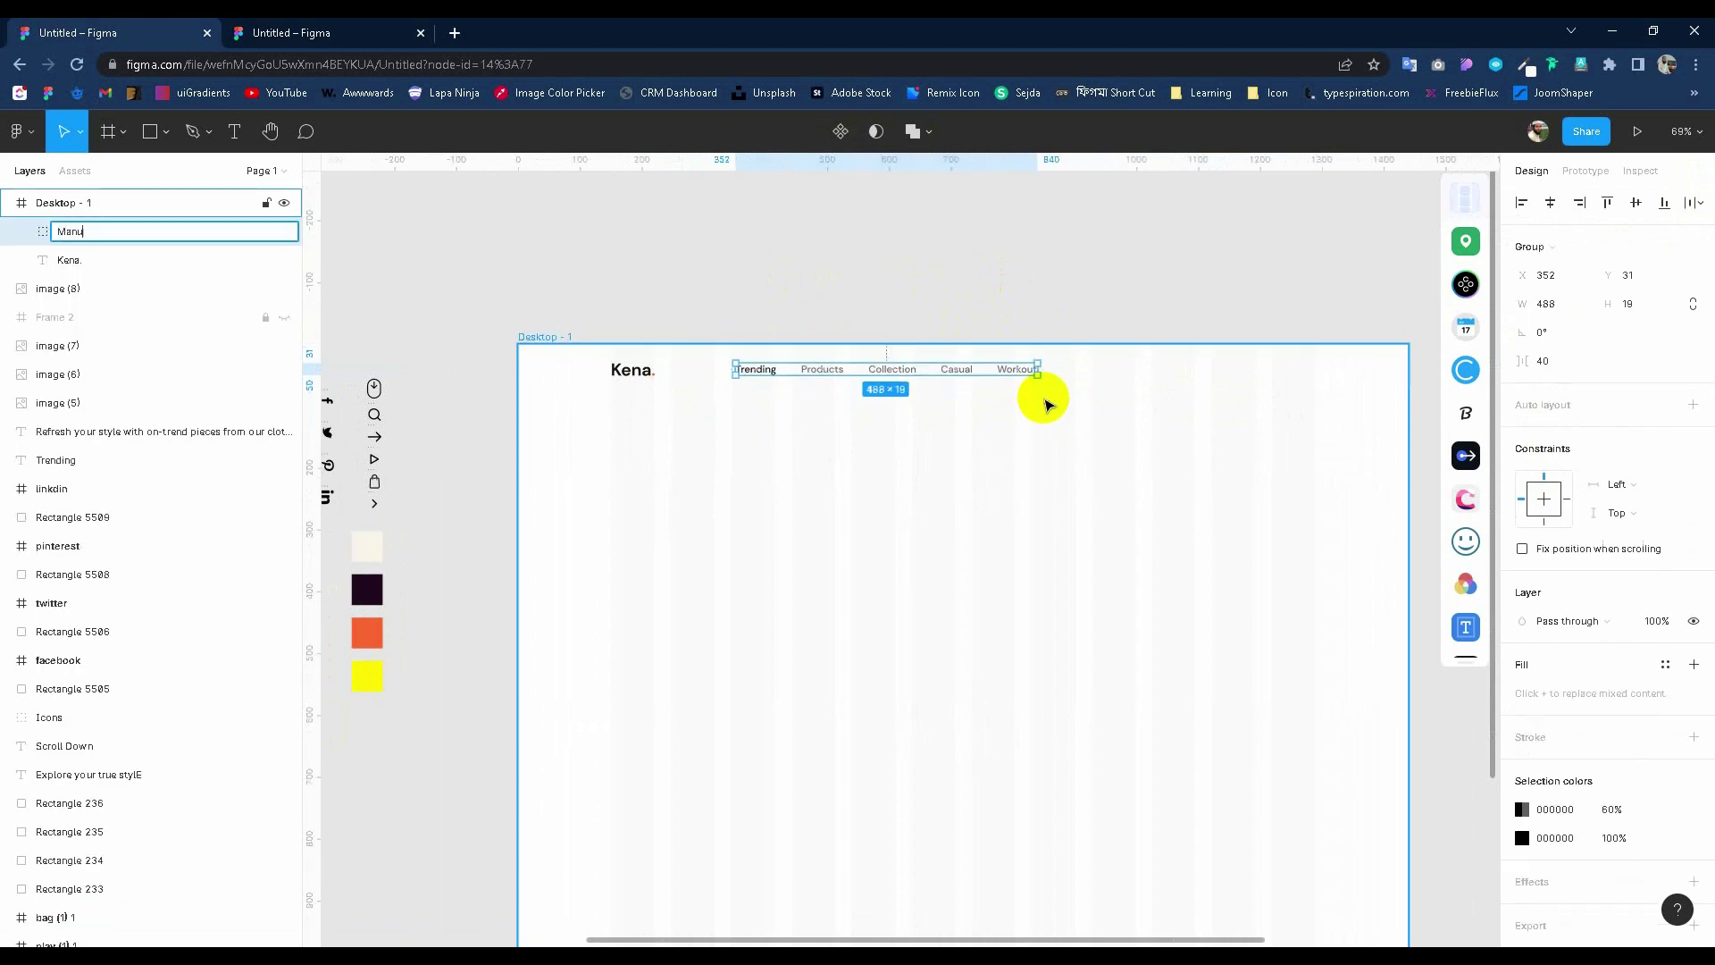
left_click_drag(831, 370, 808, 371)
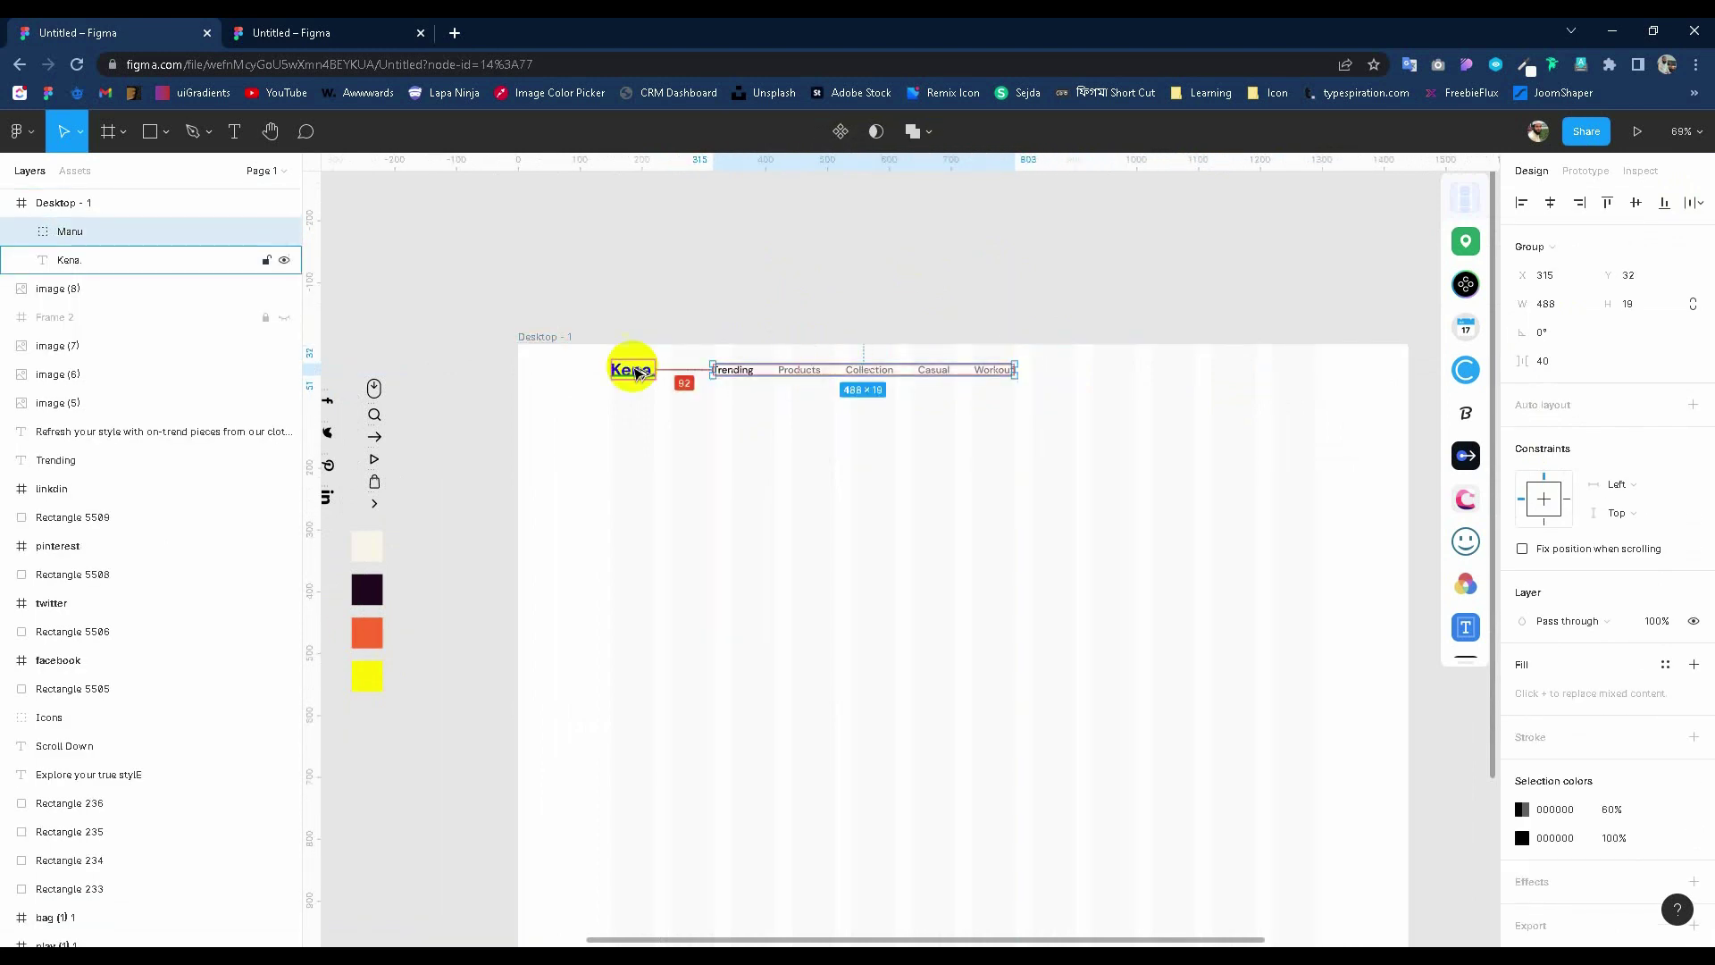
key("shift+Left")
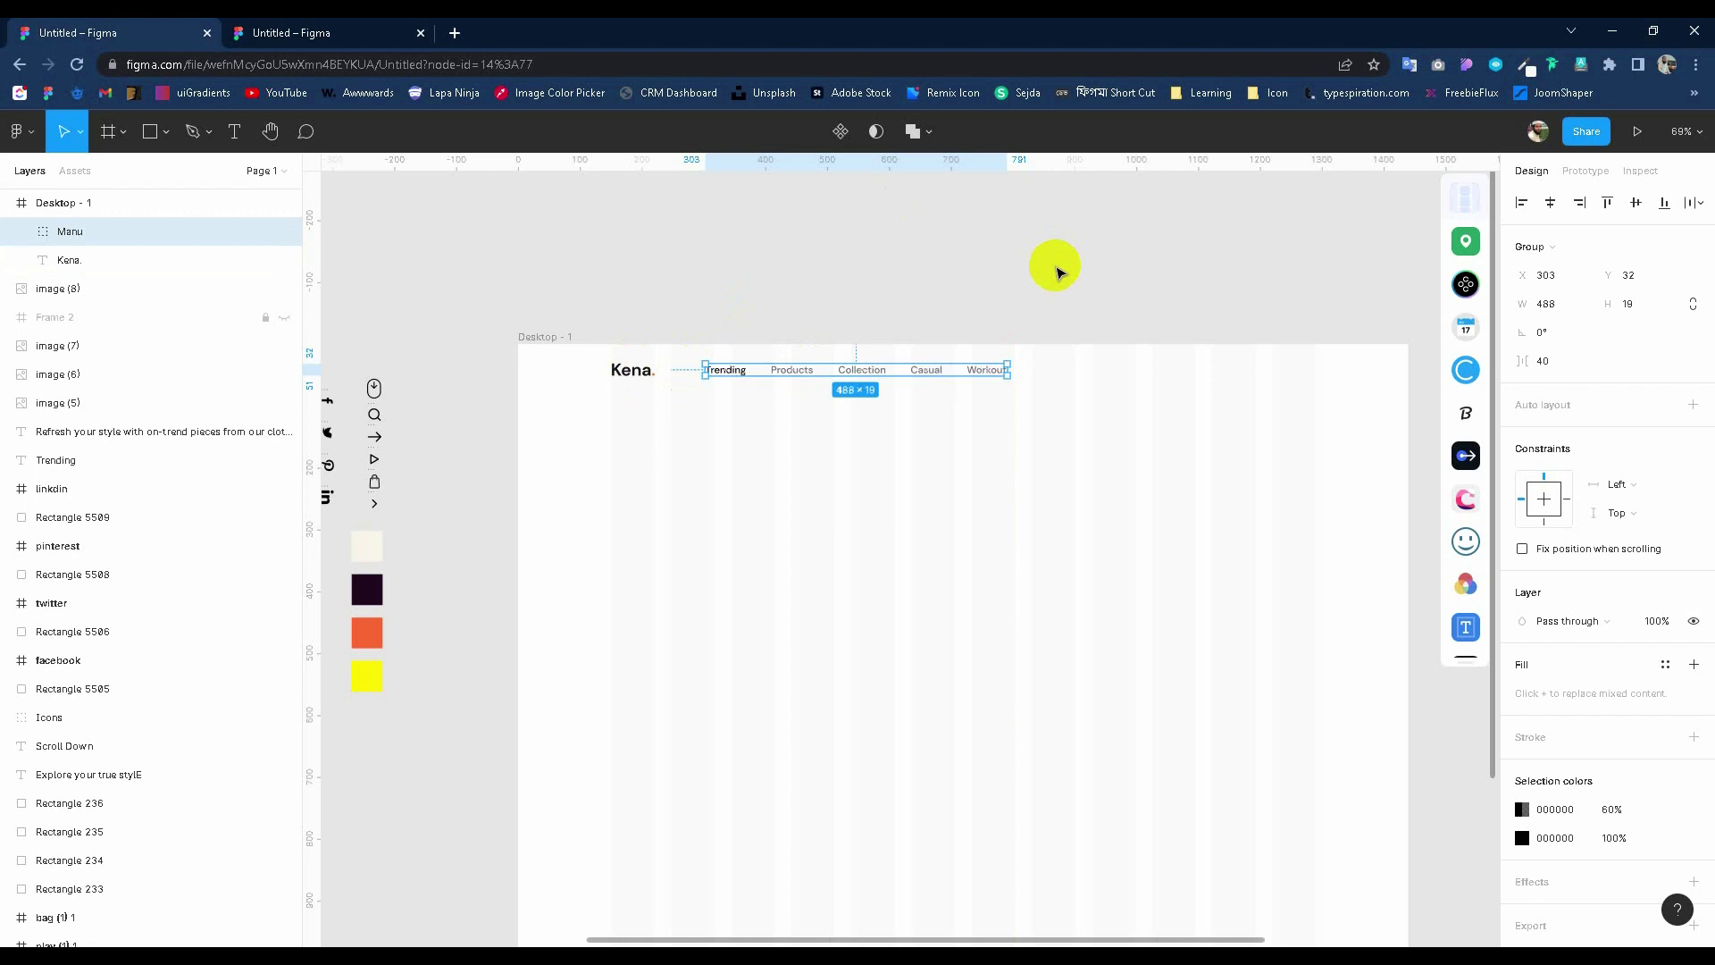
left_click(1313, 299)
scroll(1313, 298, "up", 2, "ctrl")
Draw a 292×40 rectangle to the right of the menu.
left_click(150, 134)
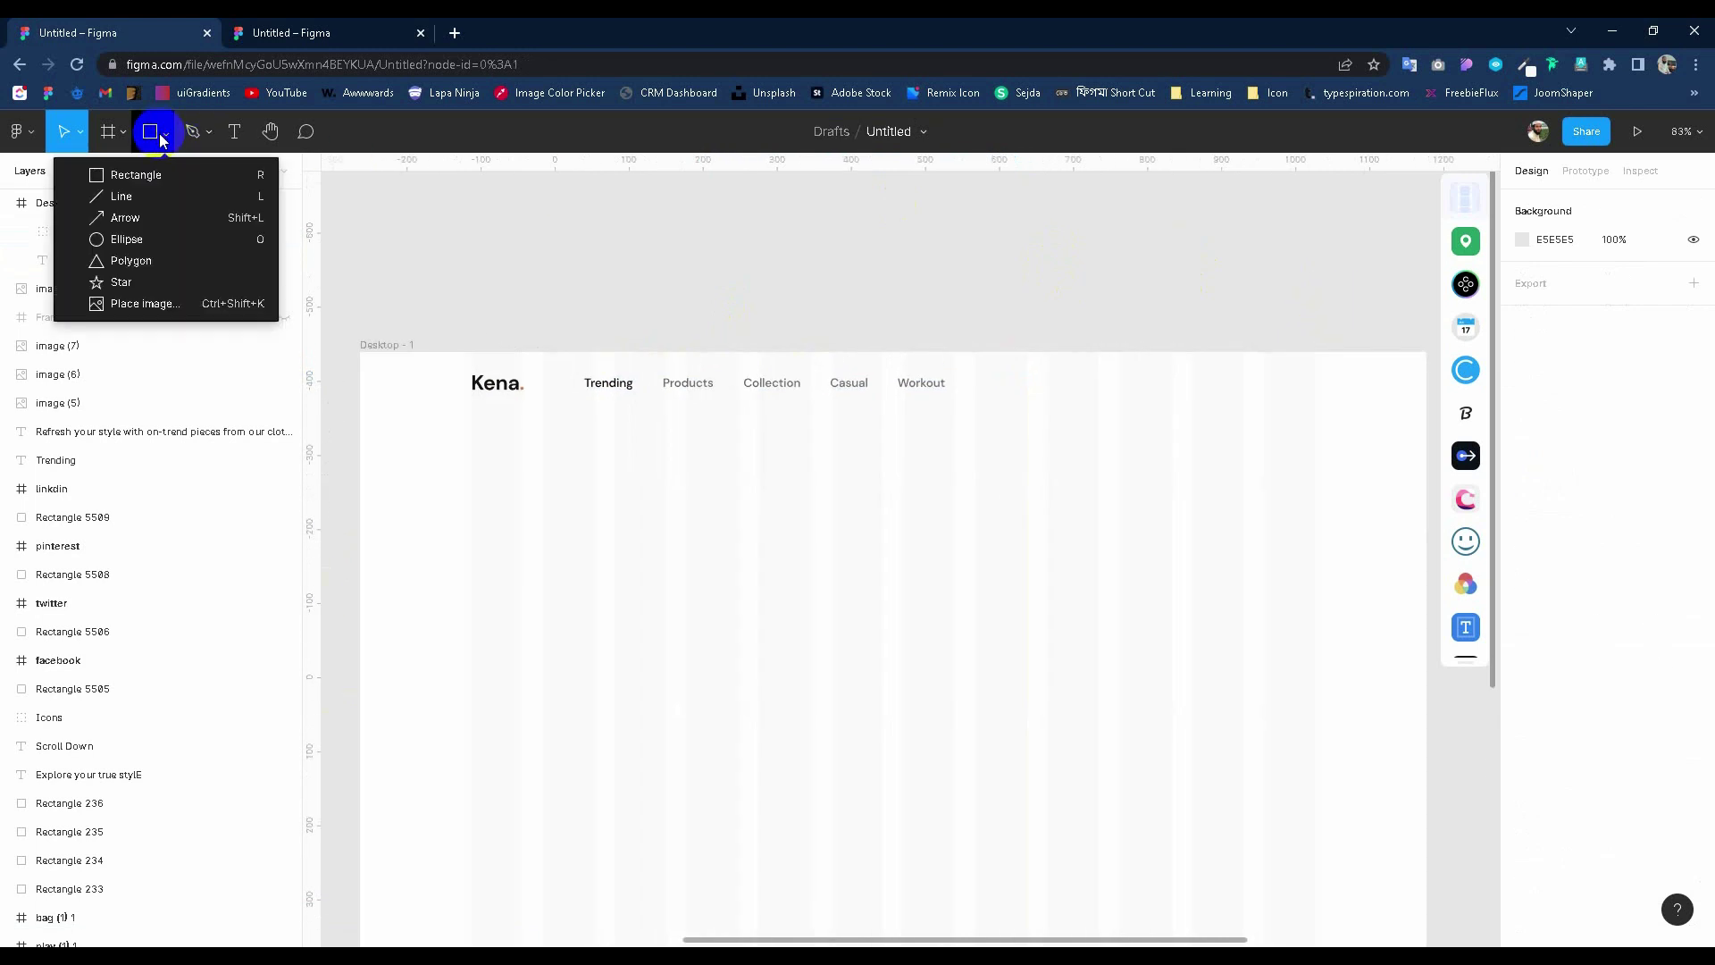
left_click(171, 176)
left_click_drag(1018, 373, 1316, 404)
left_click(1639, 281)
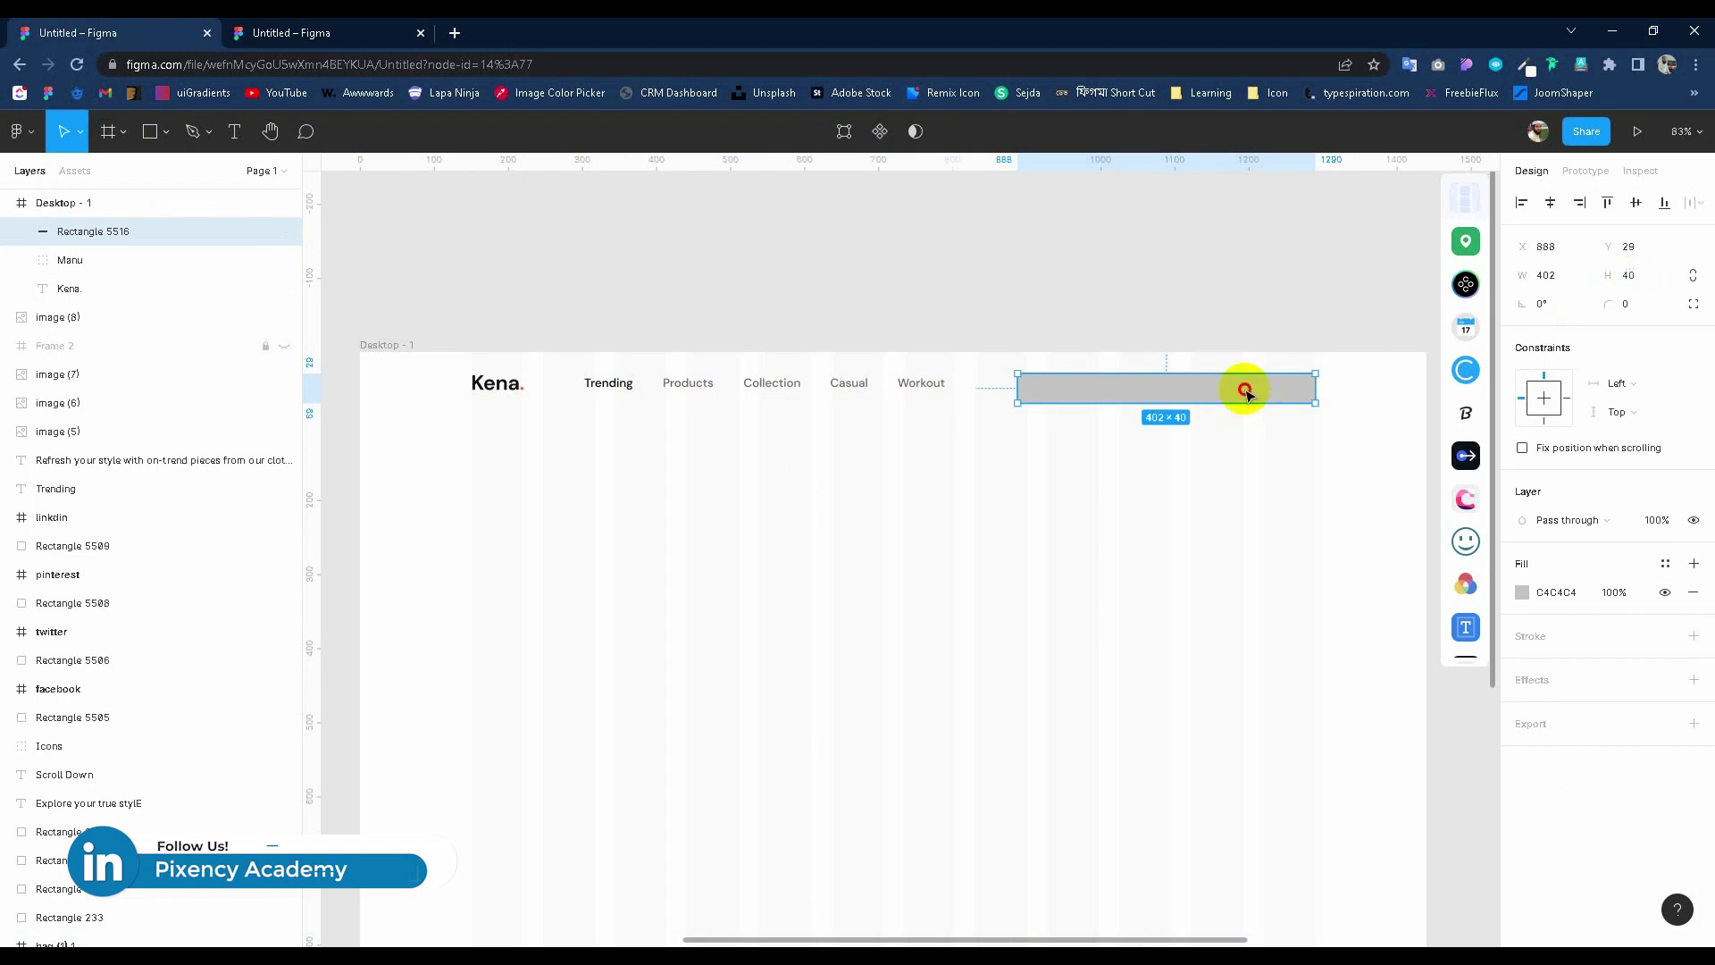
left_click_drag(1017, 386, 1099, 386)
type("20")
Give the rectangle corner radius 20, a 10% black inside stroke and white fill.
key("Return")
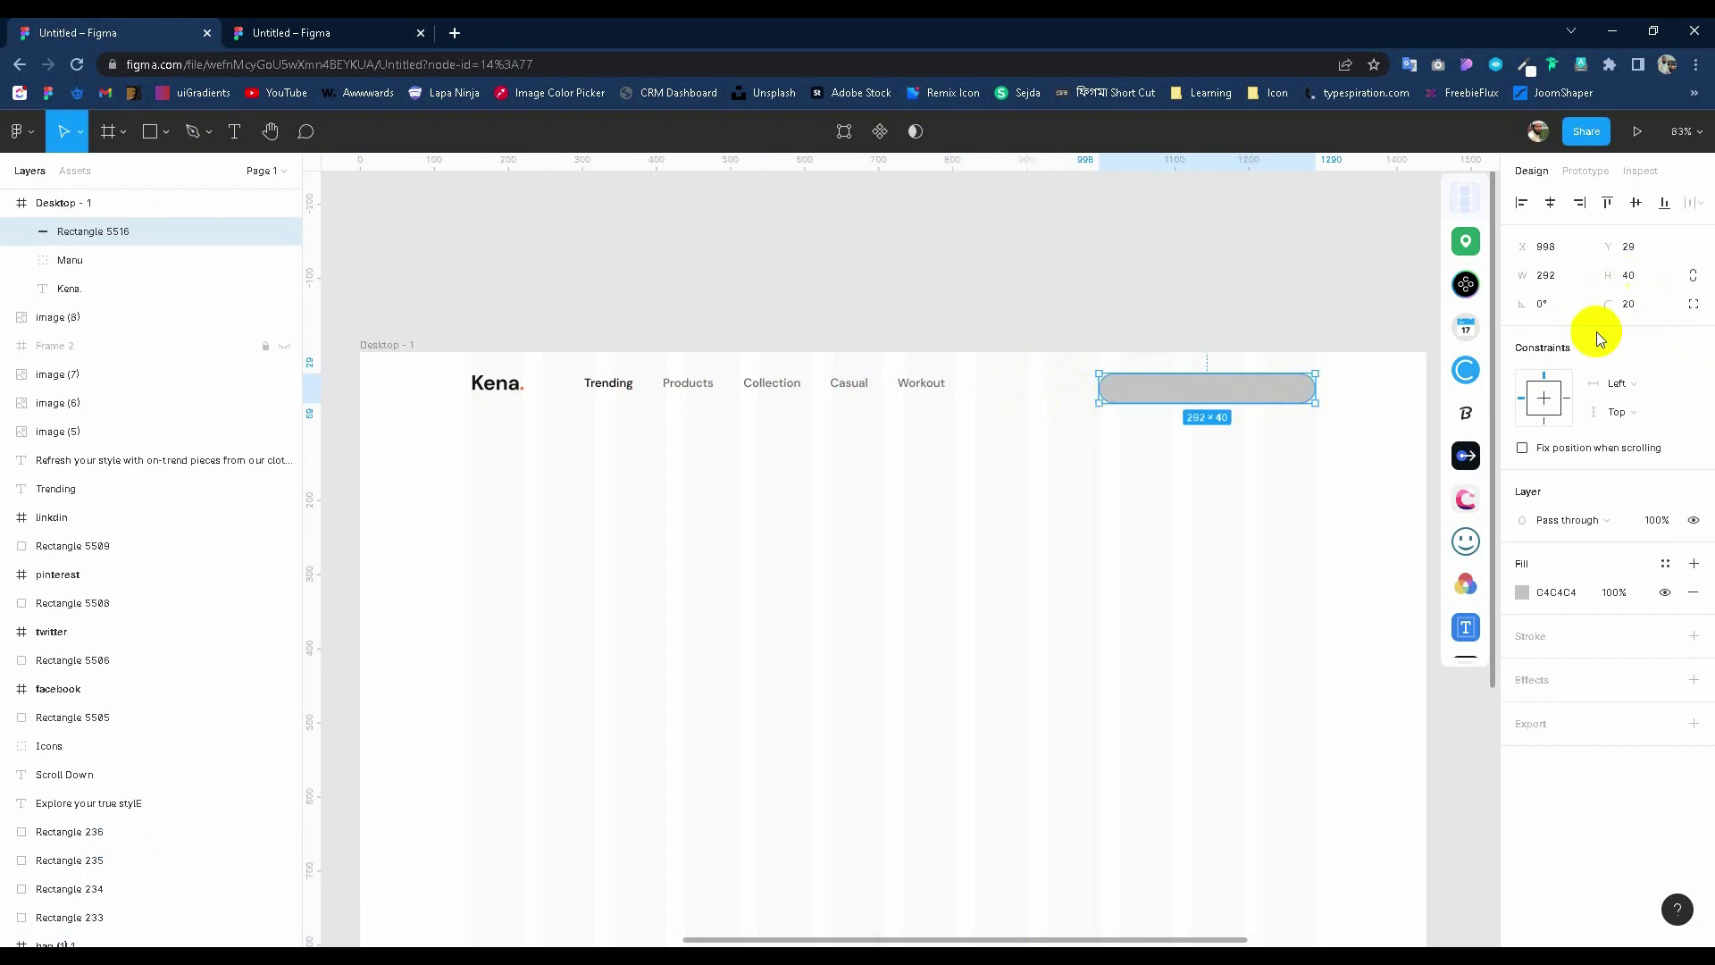
scroll(1250, 343, "up", 5)
left_click(1694, 635)
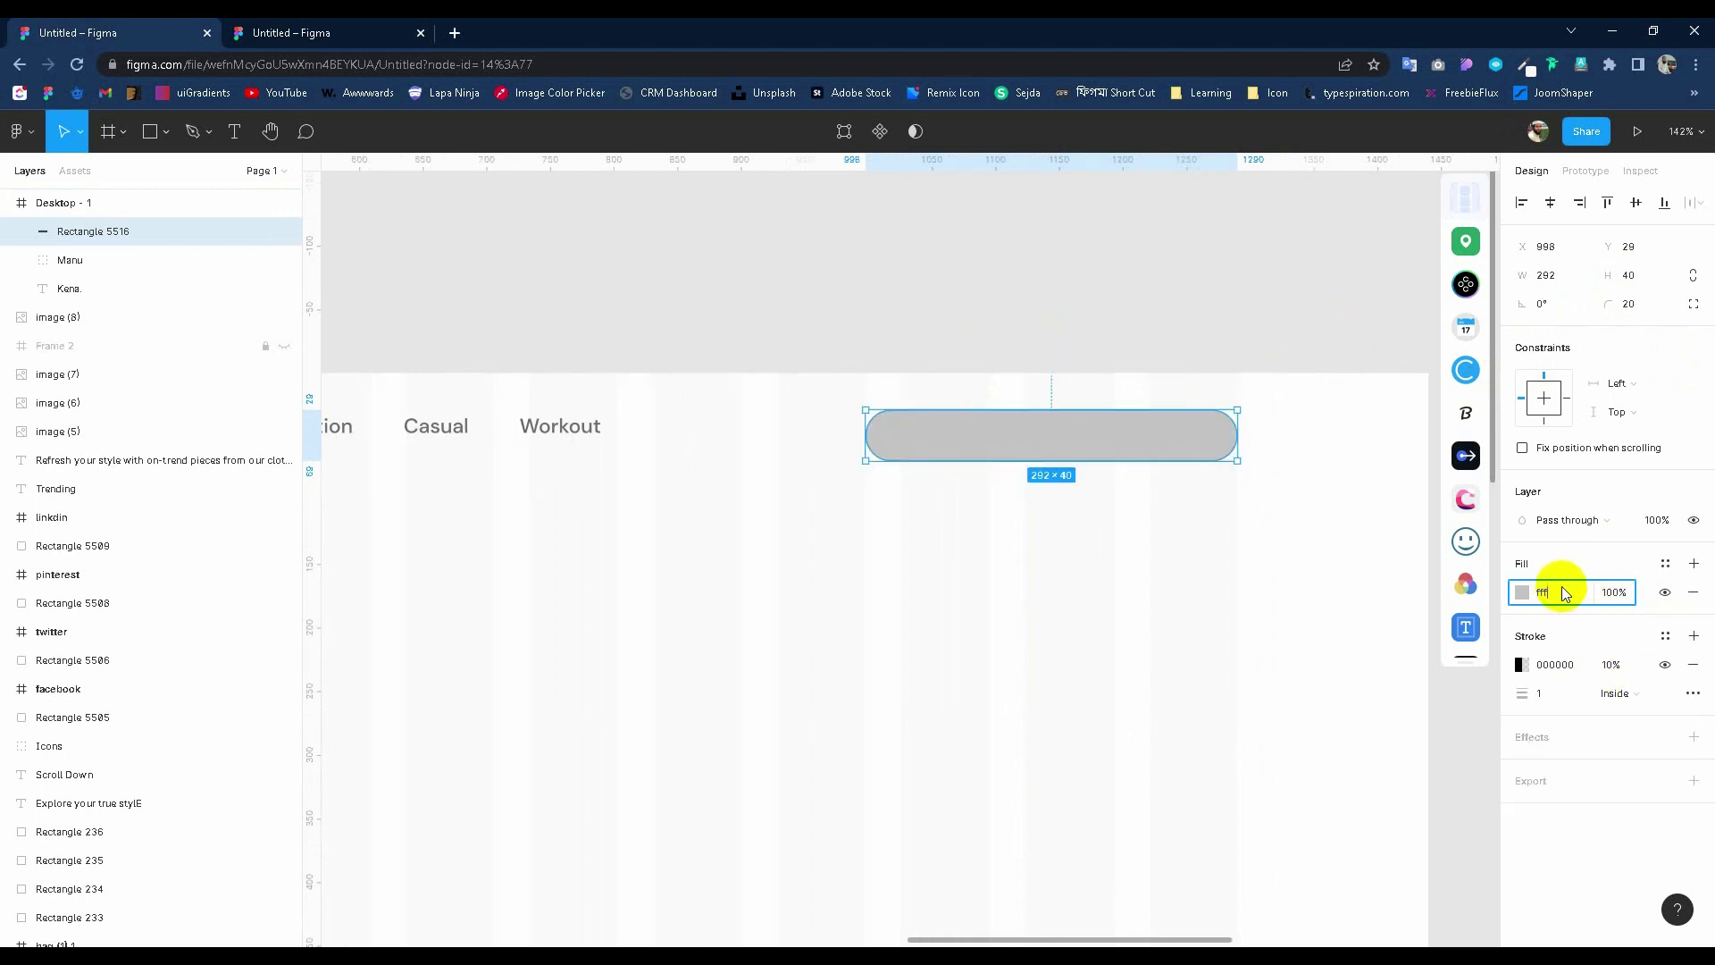
left_click(1137, 303)
scroll(992, 402, "down", 3)
scroll(1022, 402, "down", 3)
scroll(570, 416, "down", 3)
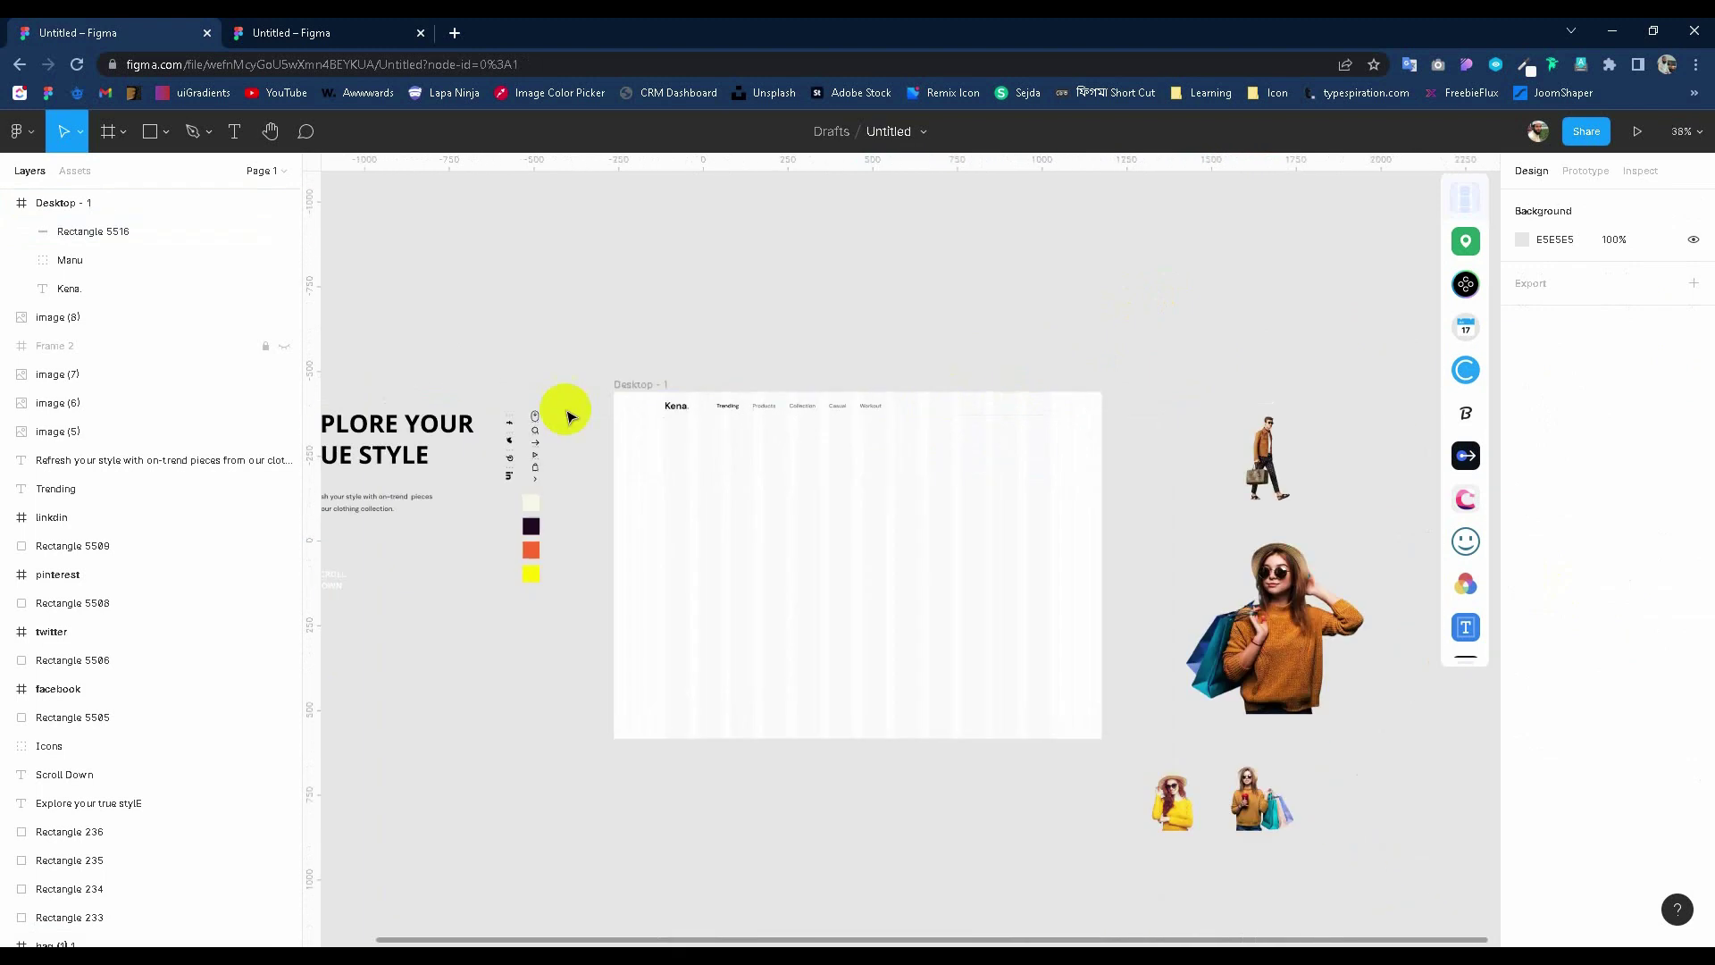
scroll(540, 444, "up", 3)
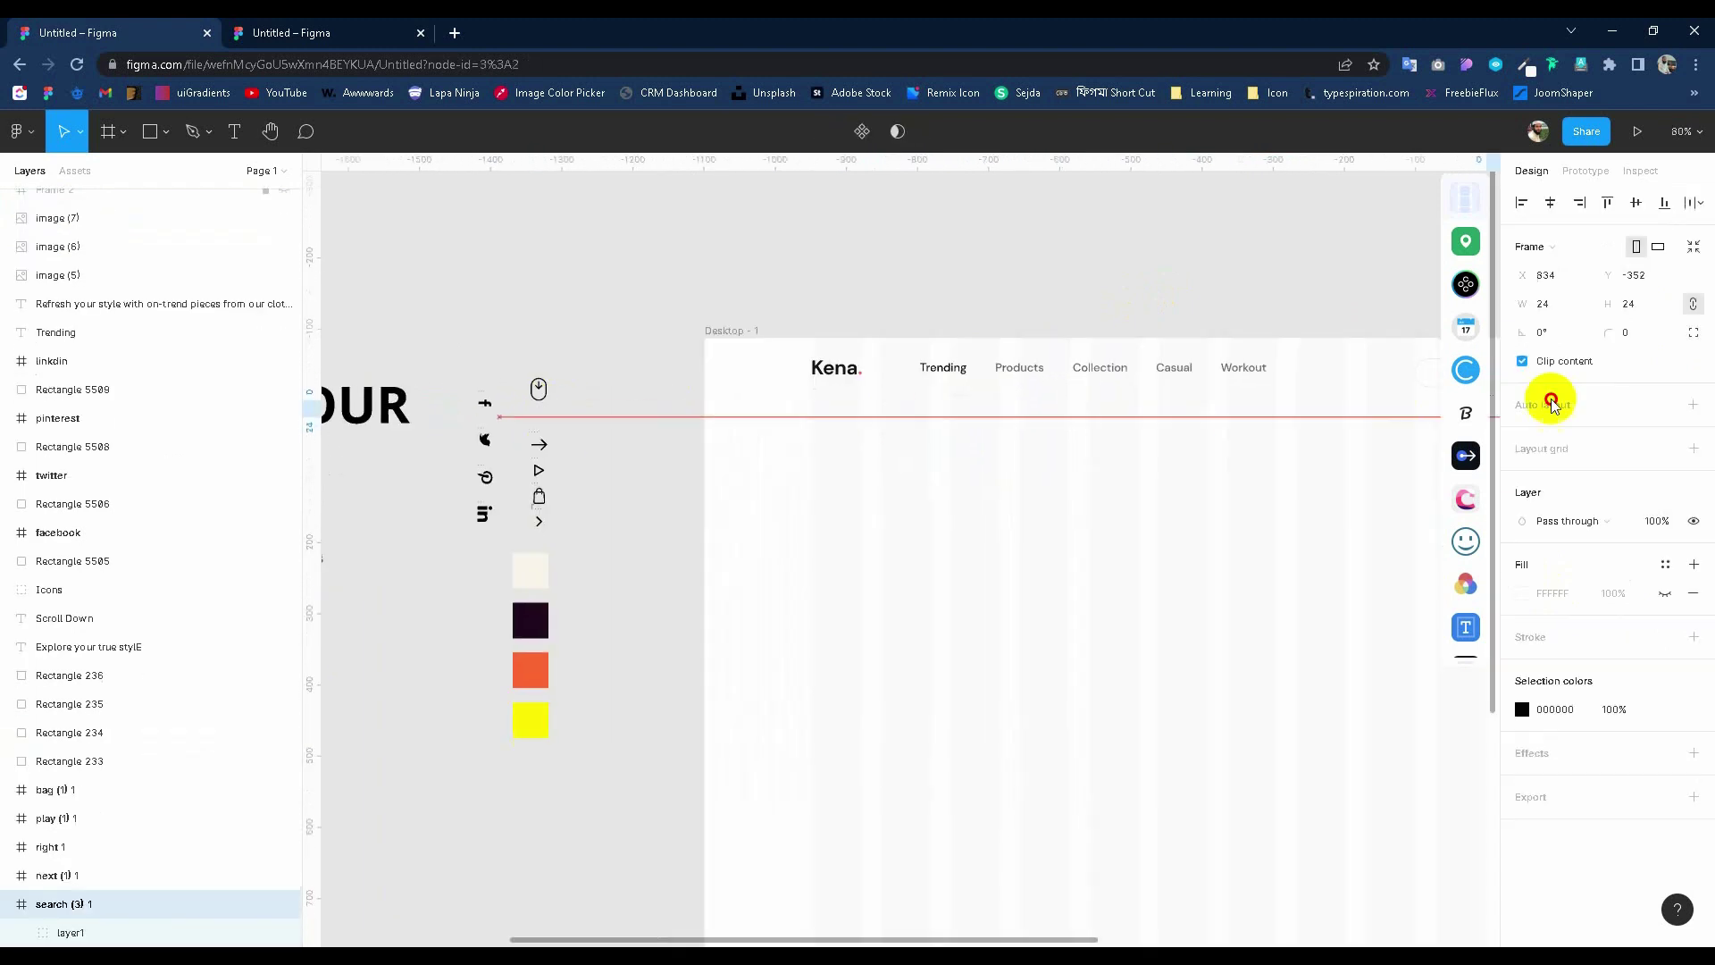
Place the search icon inside the pill at 20×20, 40% opacity, centred vertically.
left_click_drag(540, 417, 1194, 379)
scroll(1194, 380, "up", 4)
left_click(1559, 306)
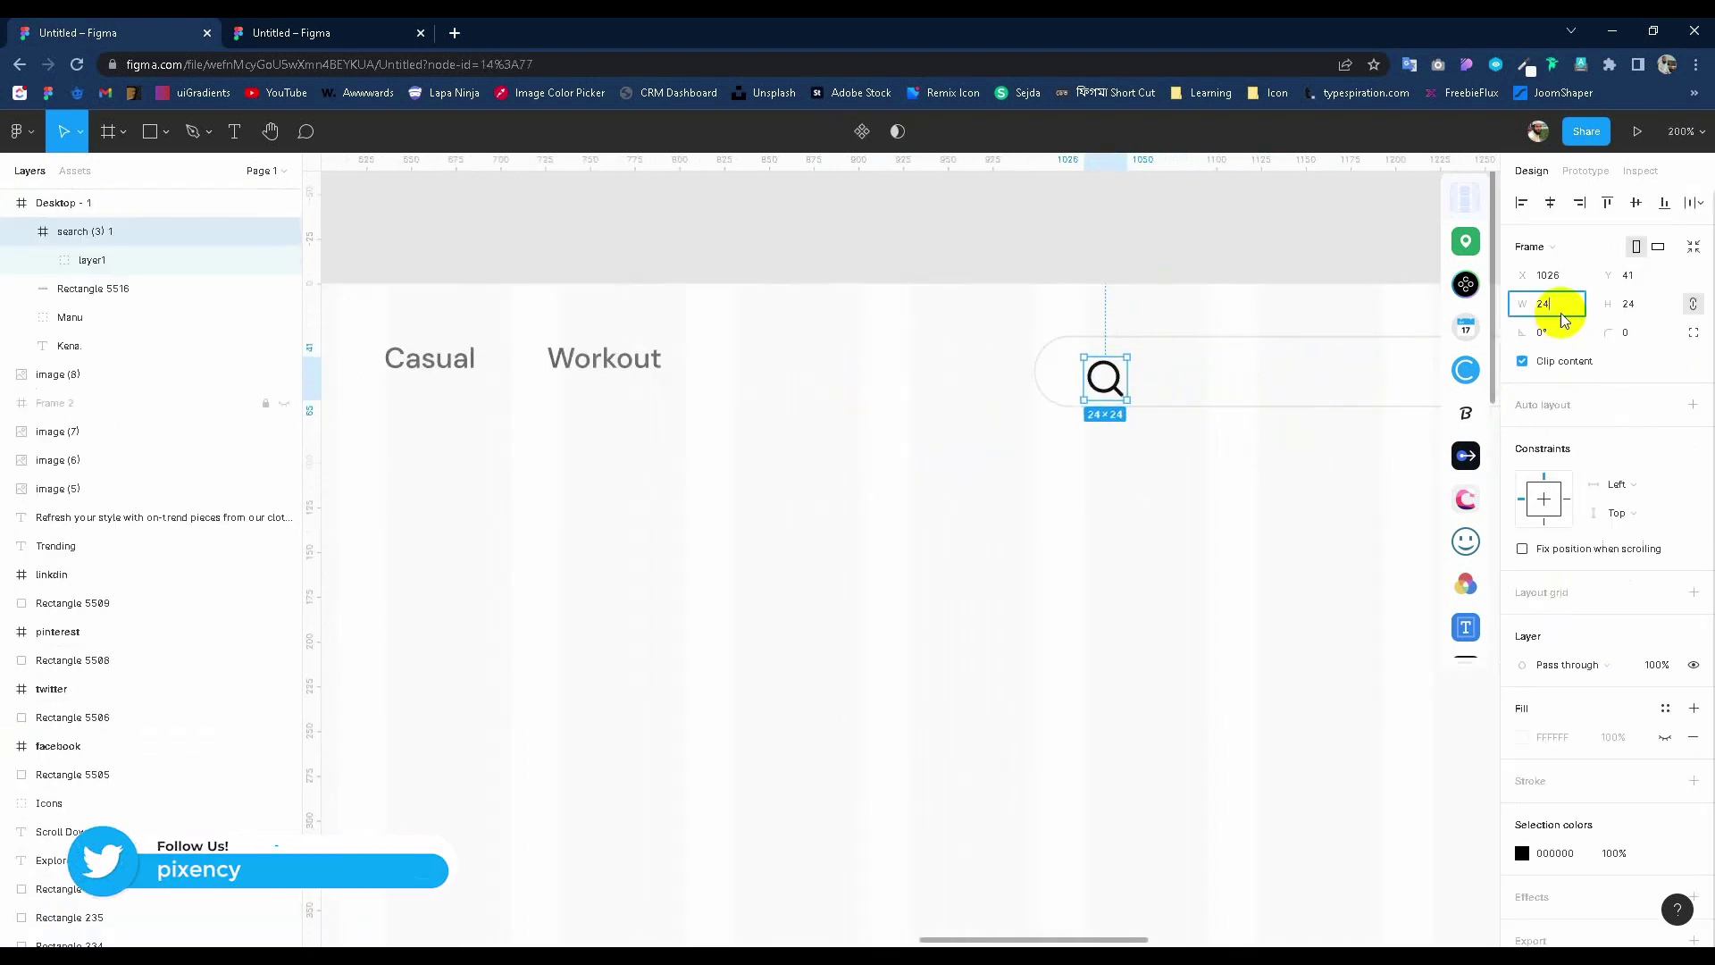
type("20")
left_click(1688, 328)
left_click_drag(1101, 373, 1091, 374)
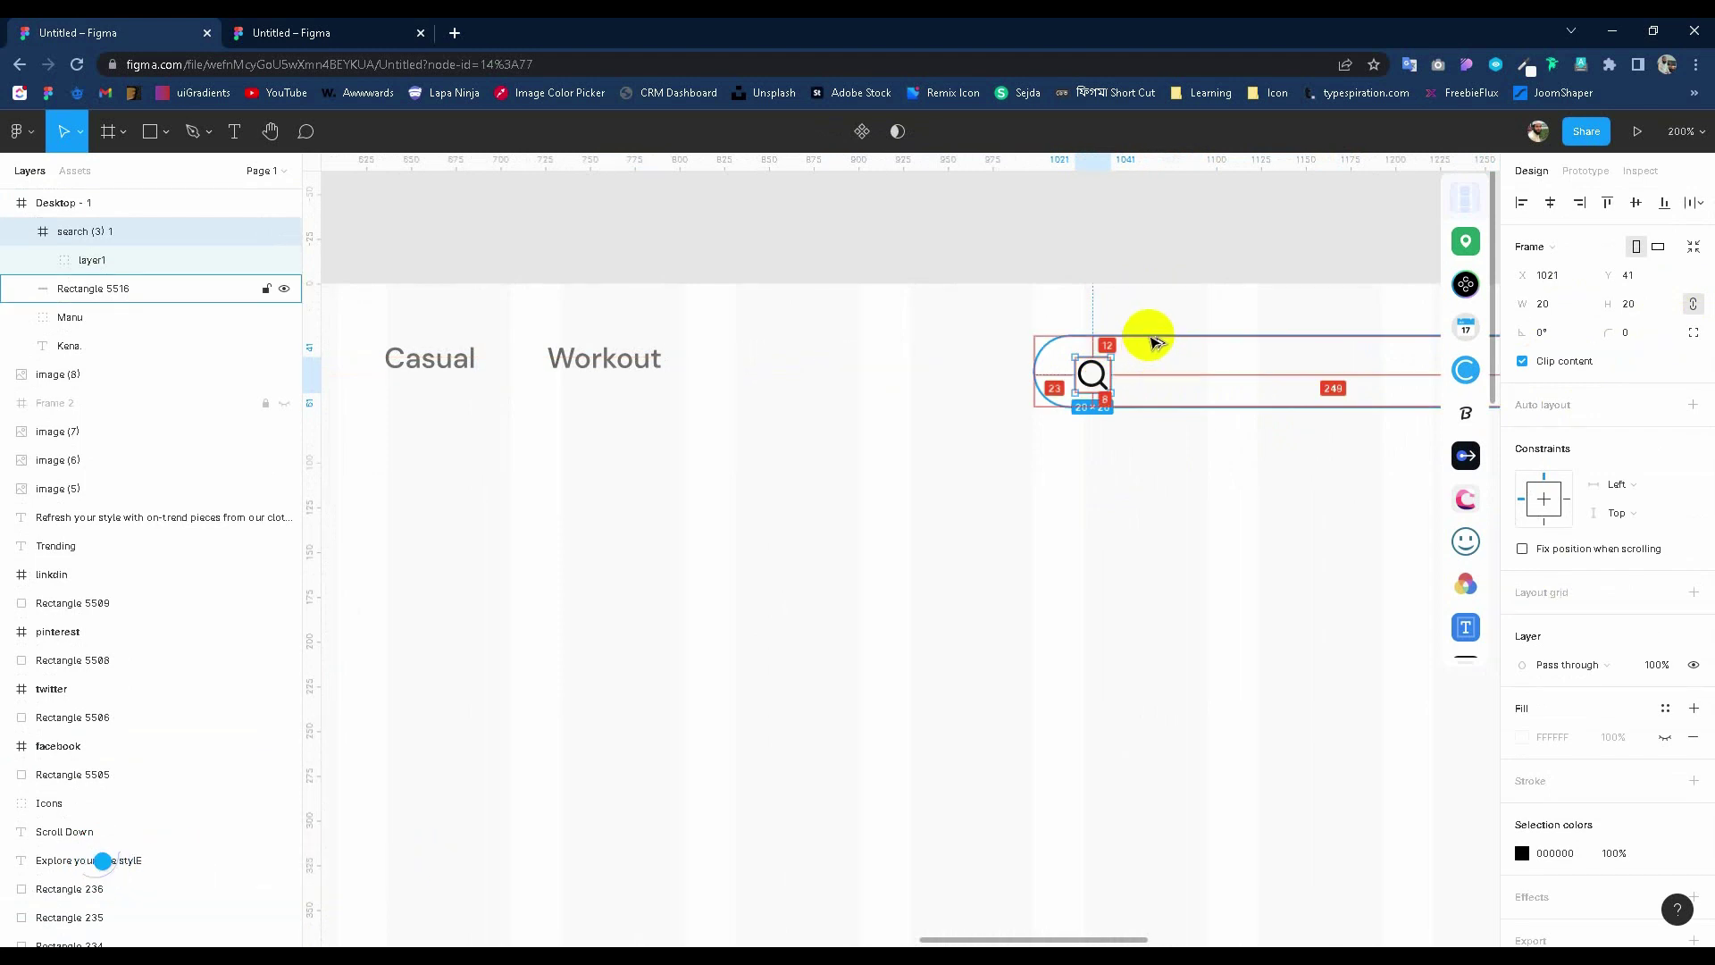
key("Up")
key("Up")
key("Right")
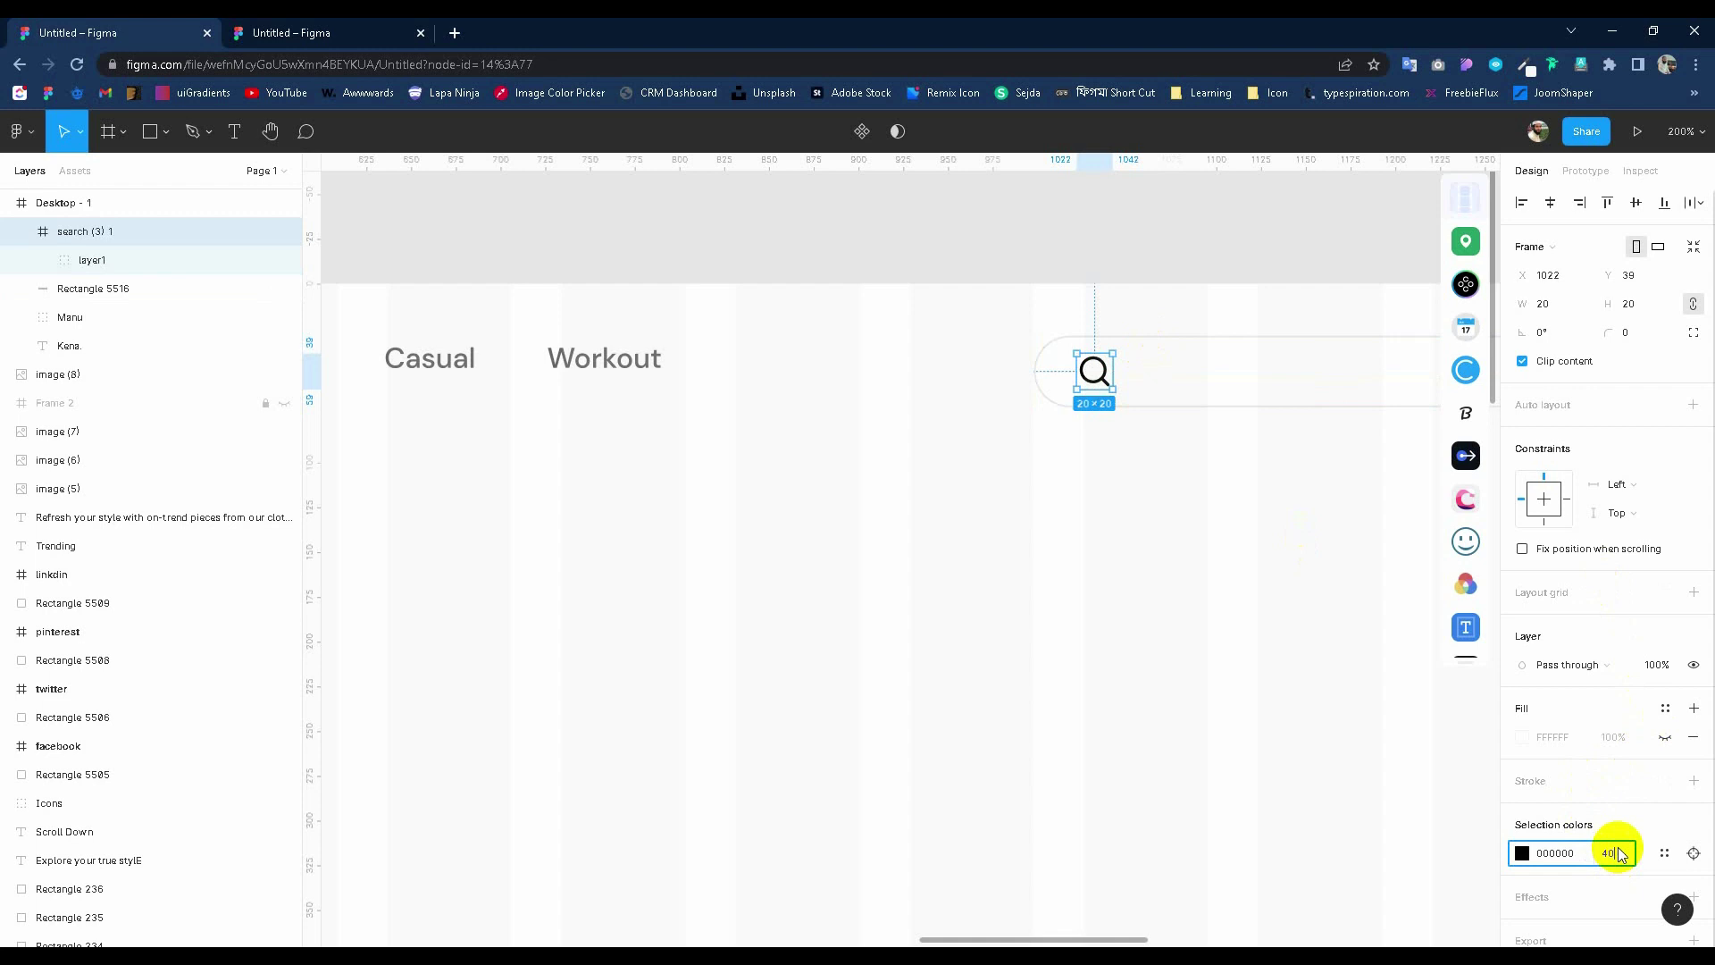
left_click(1102, 473)
scroll(1251, 322, "up", 2)
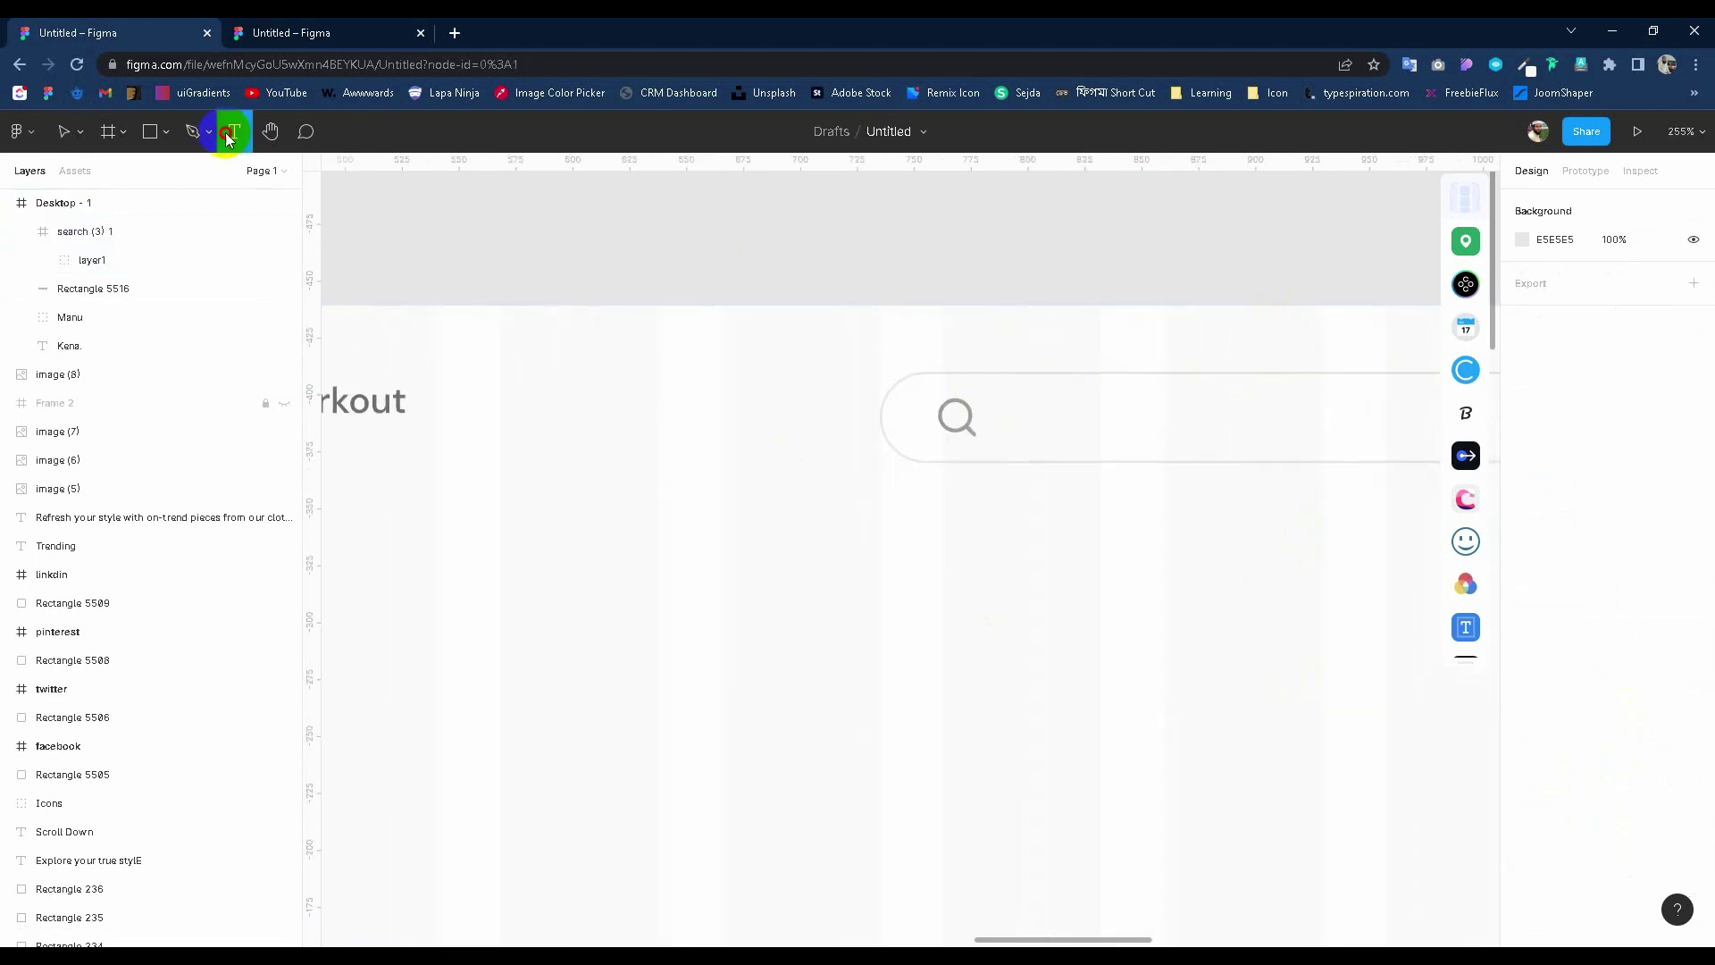
Add a Regular-weight 'Search' label at 40% fill aligned beside the icon.
left_click(1024, 414)
type("Search")
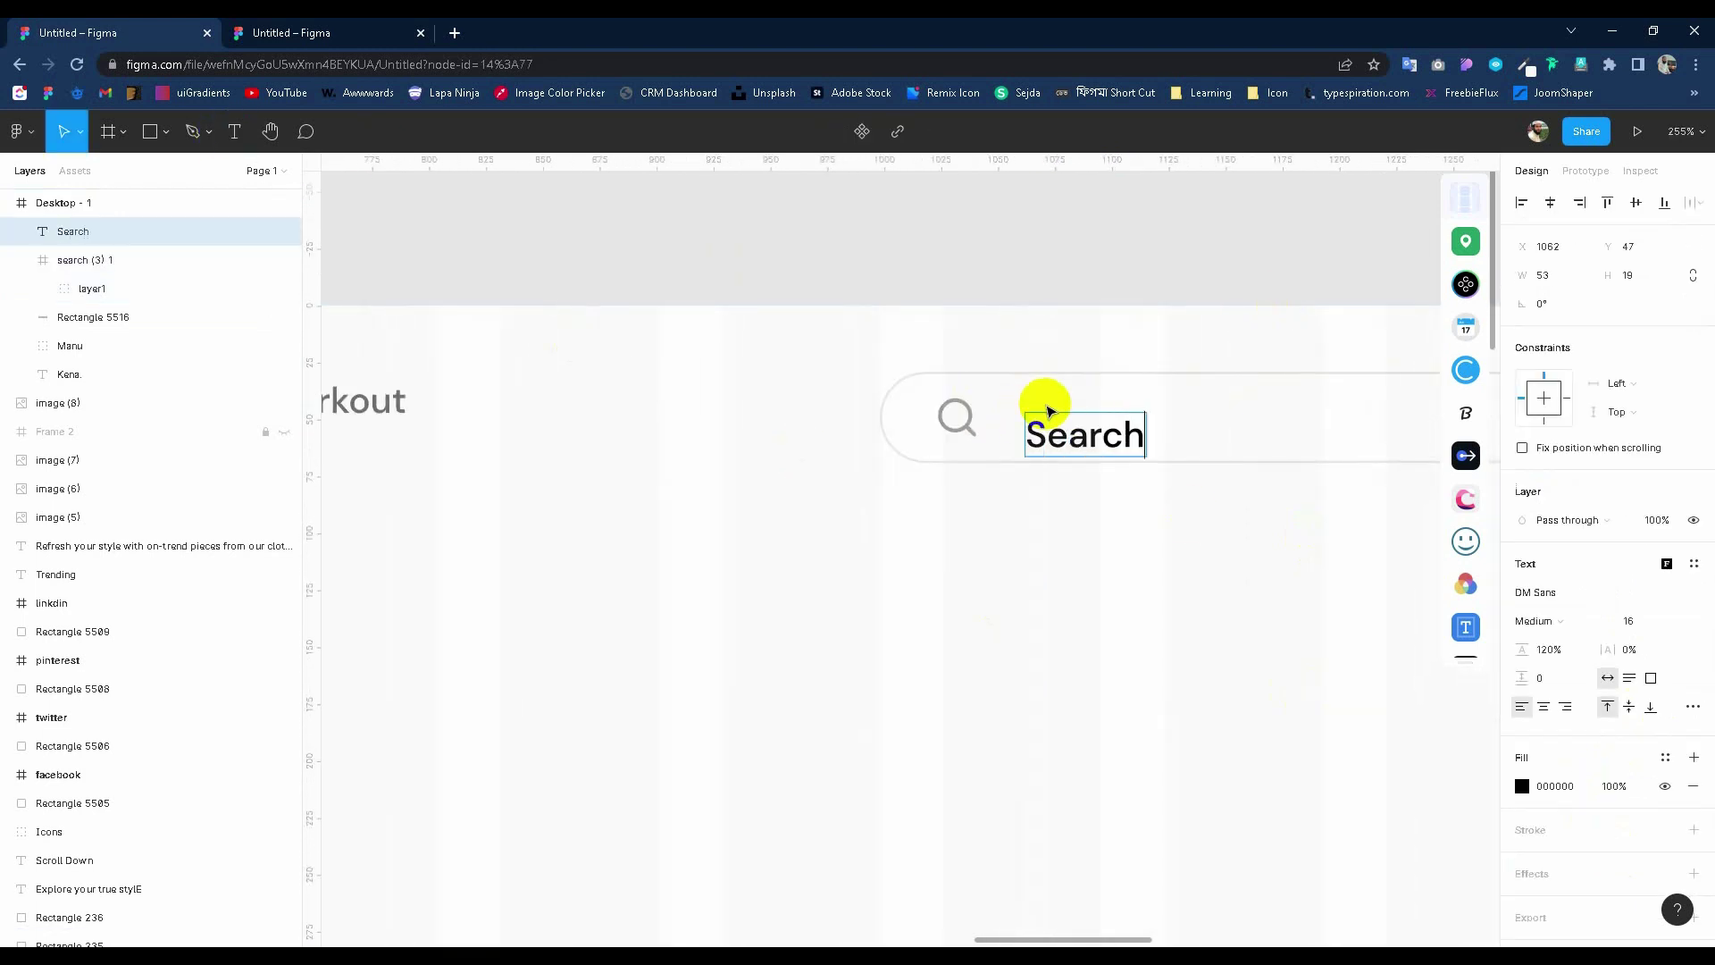
key("Escape")
left_click(1550, 624)
left_click(1523, 567)
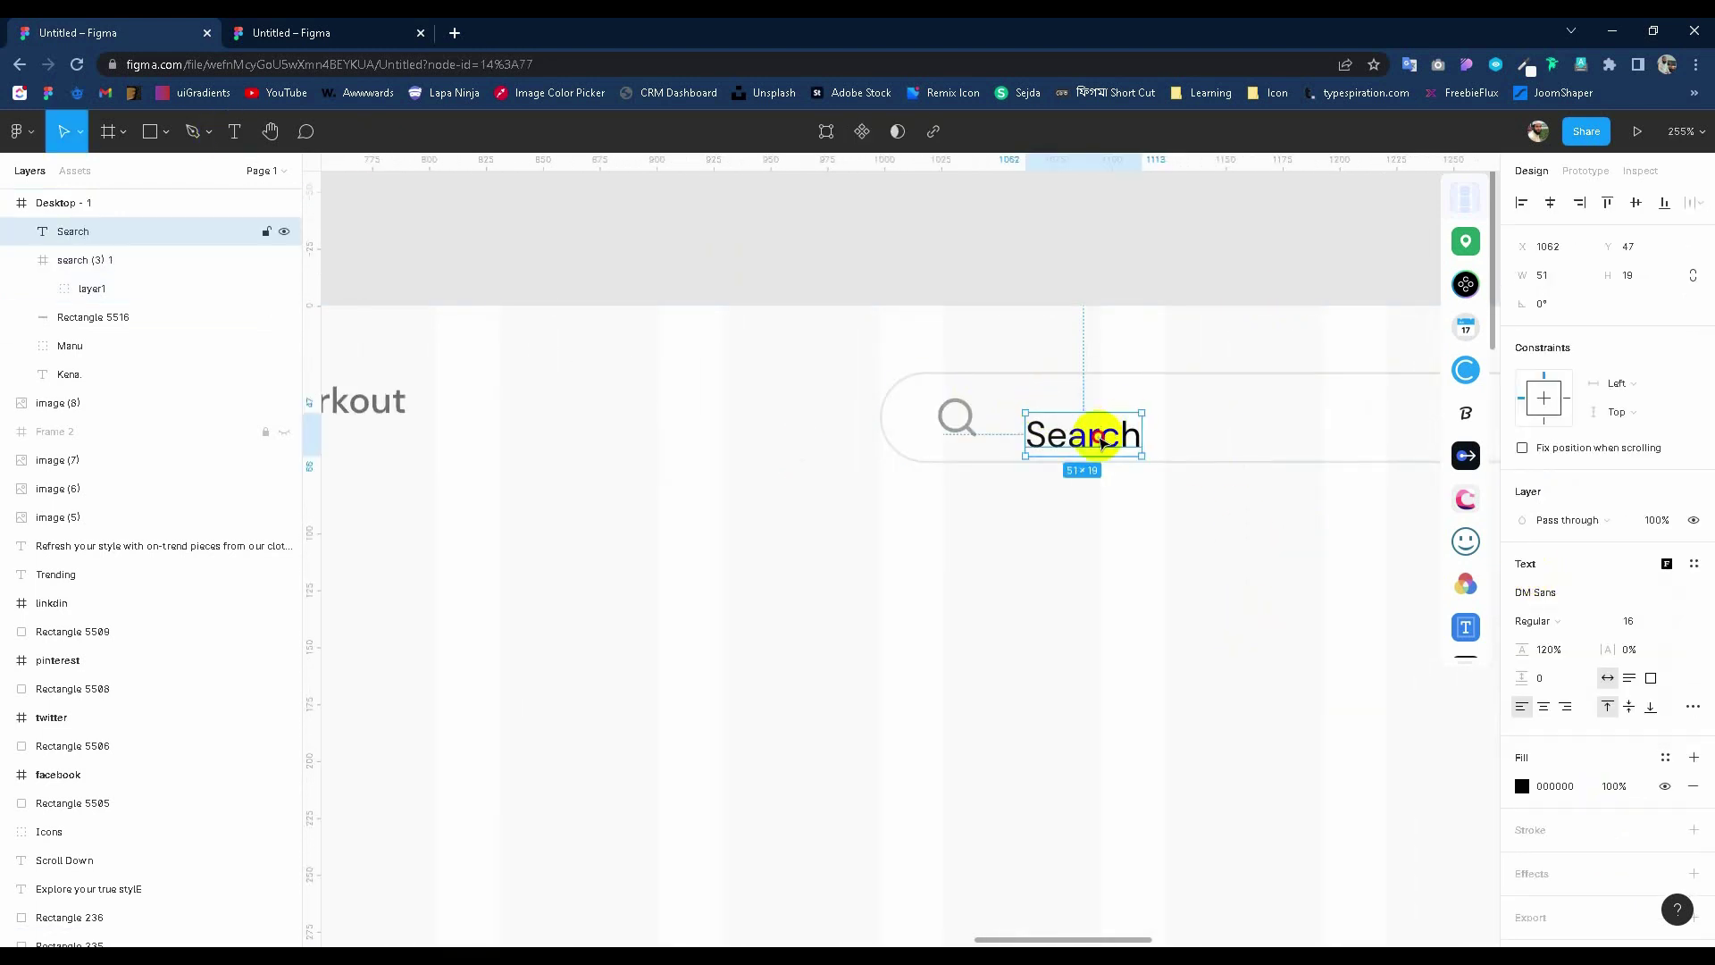
left_click_drag(1104, 441, 1101, 425)
type("40")
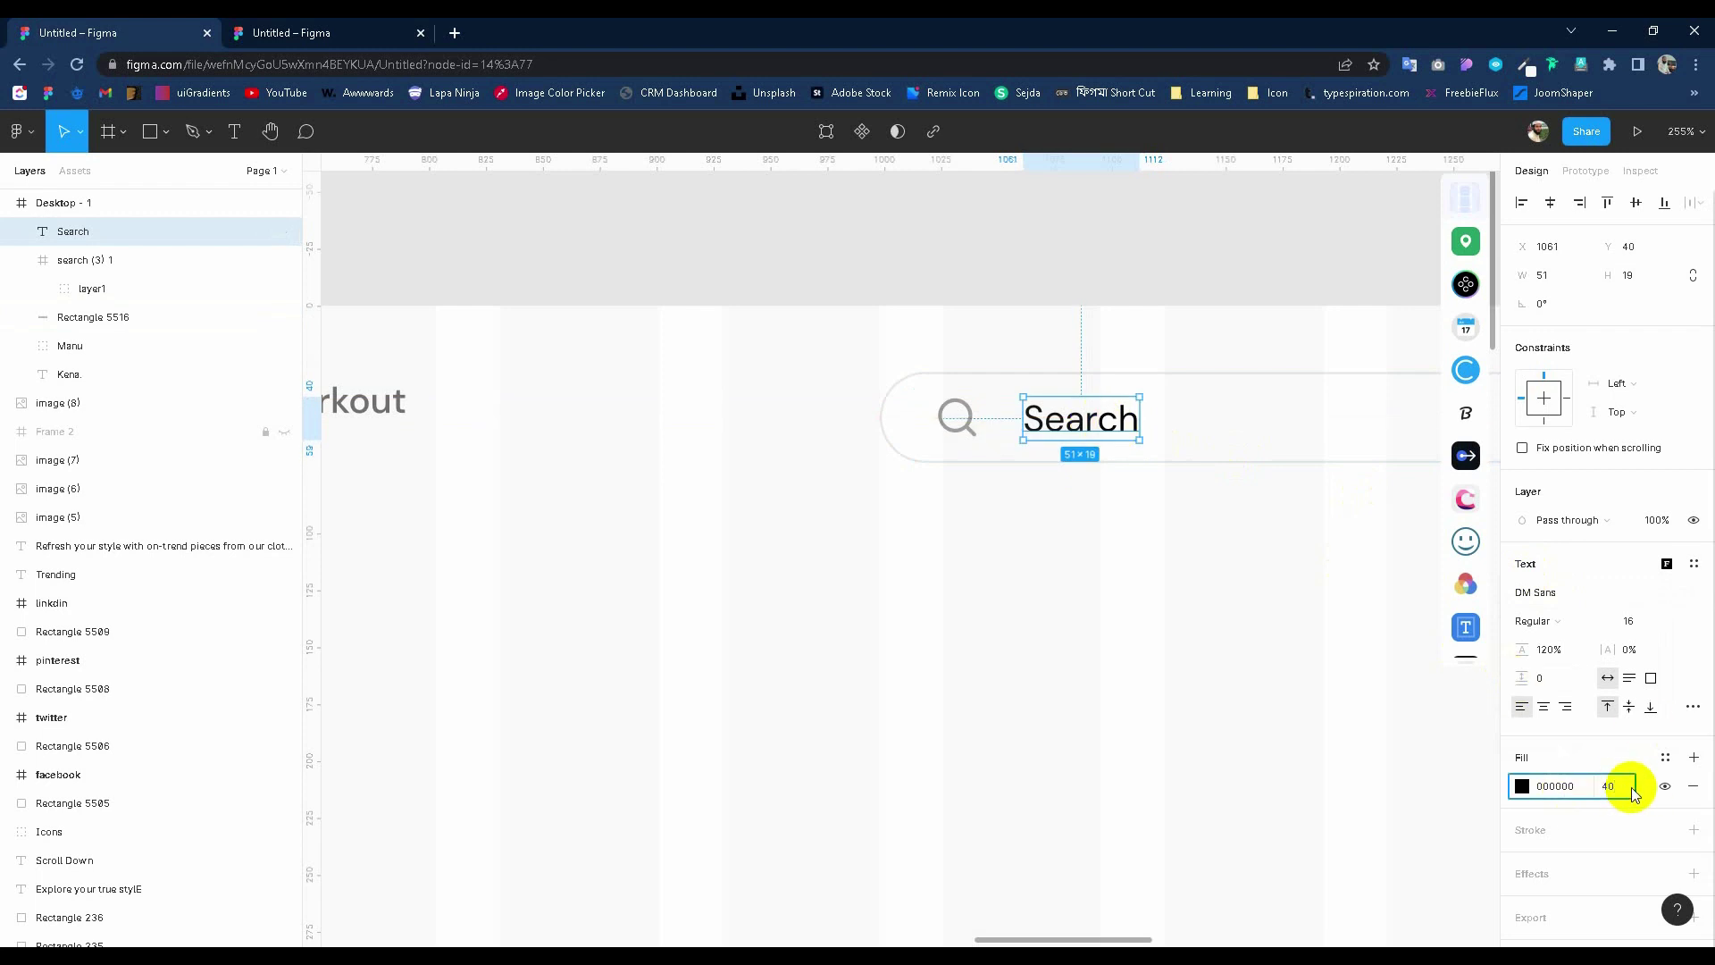
key("Return")
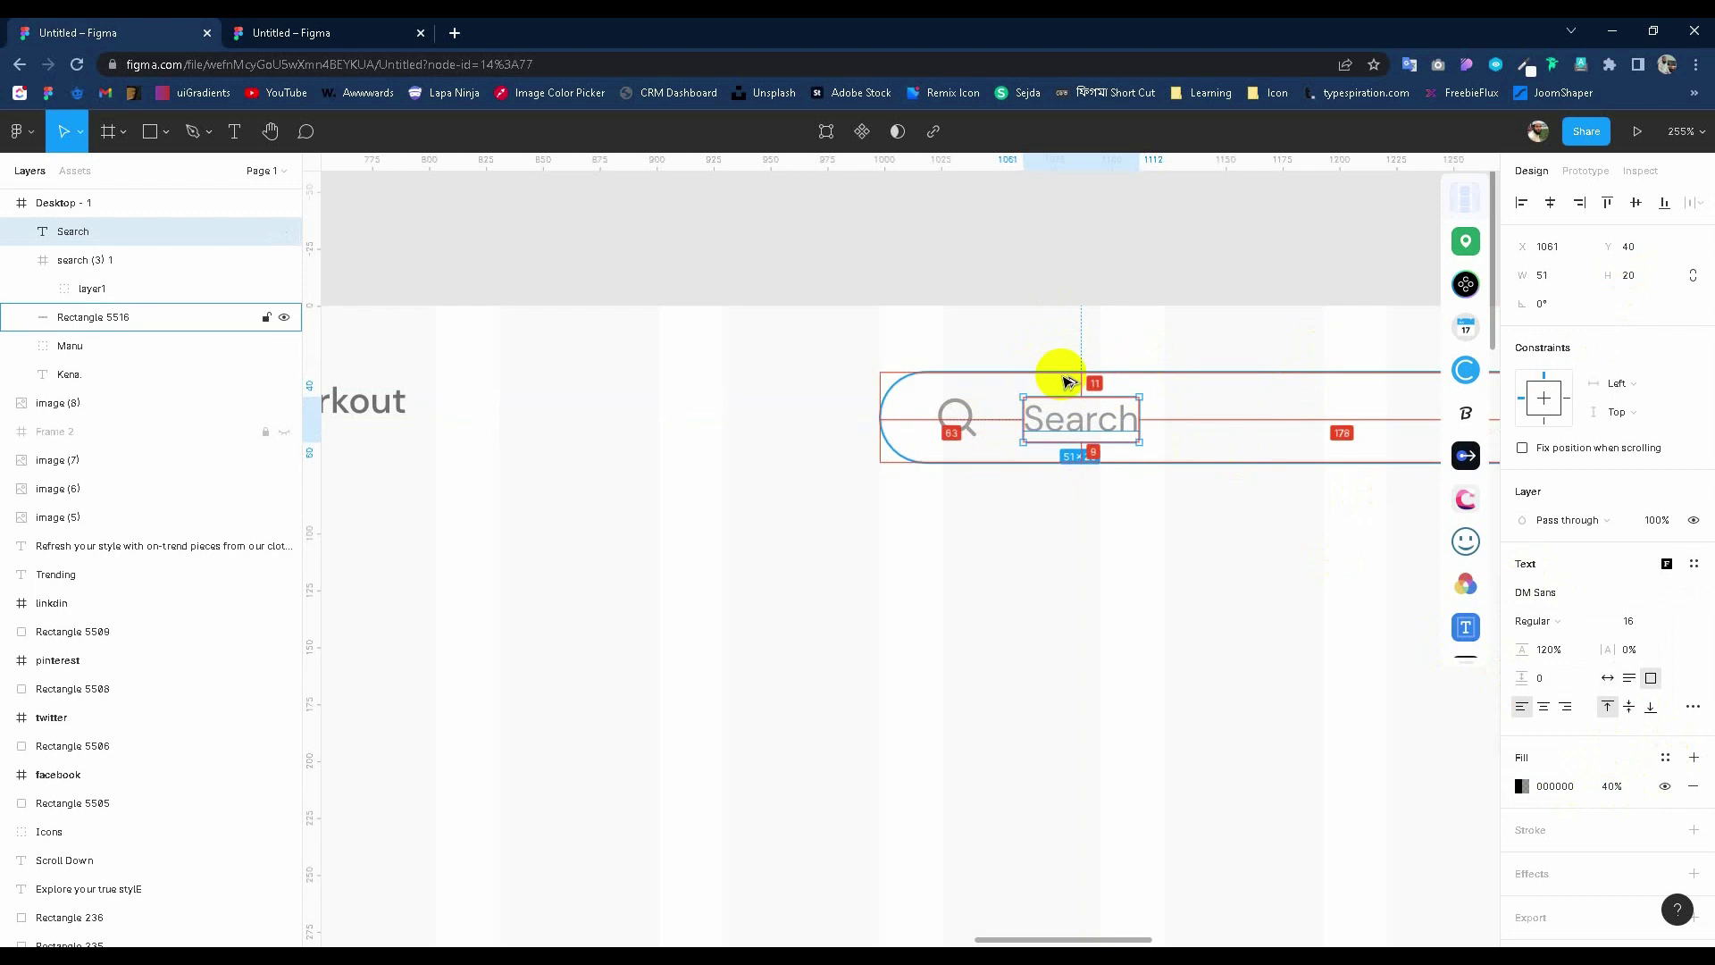
key("Up")
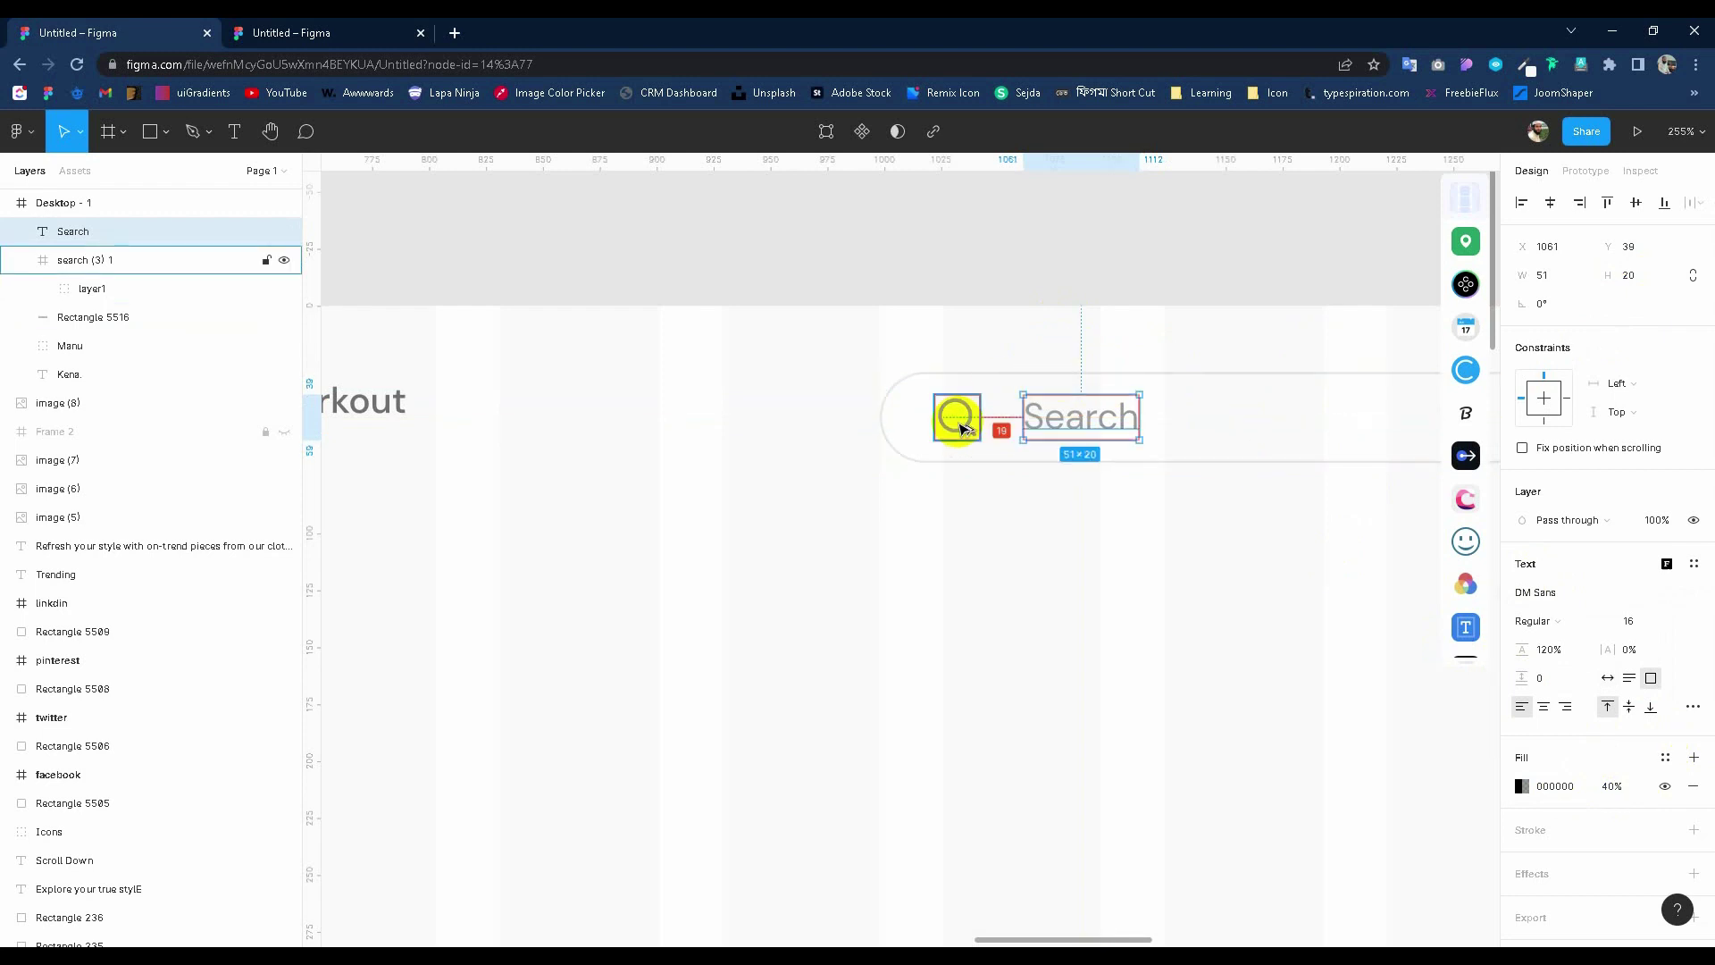
key("Left")
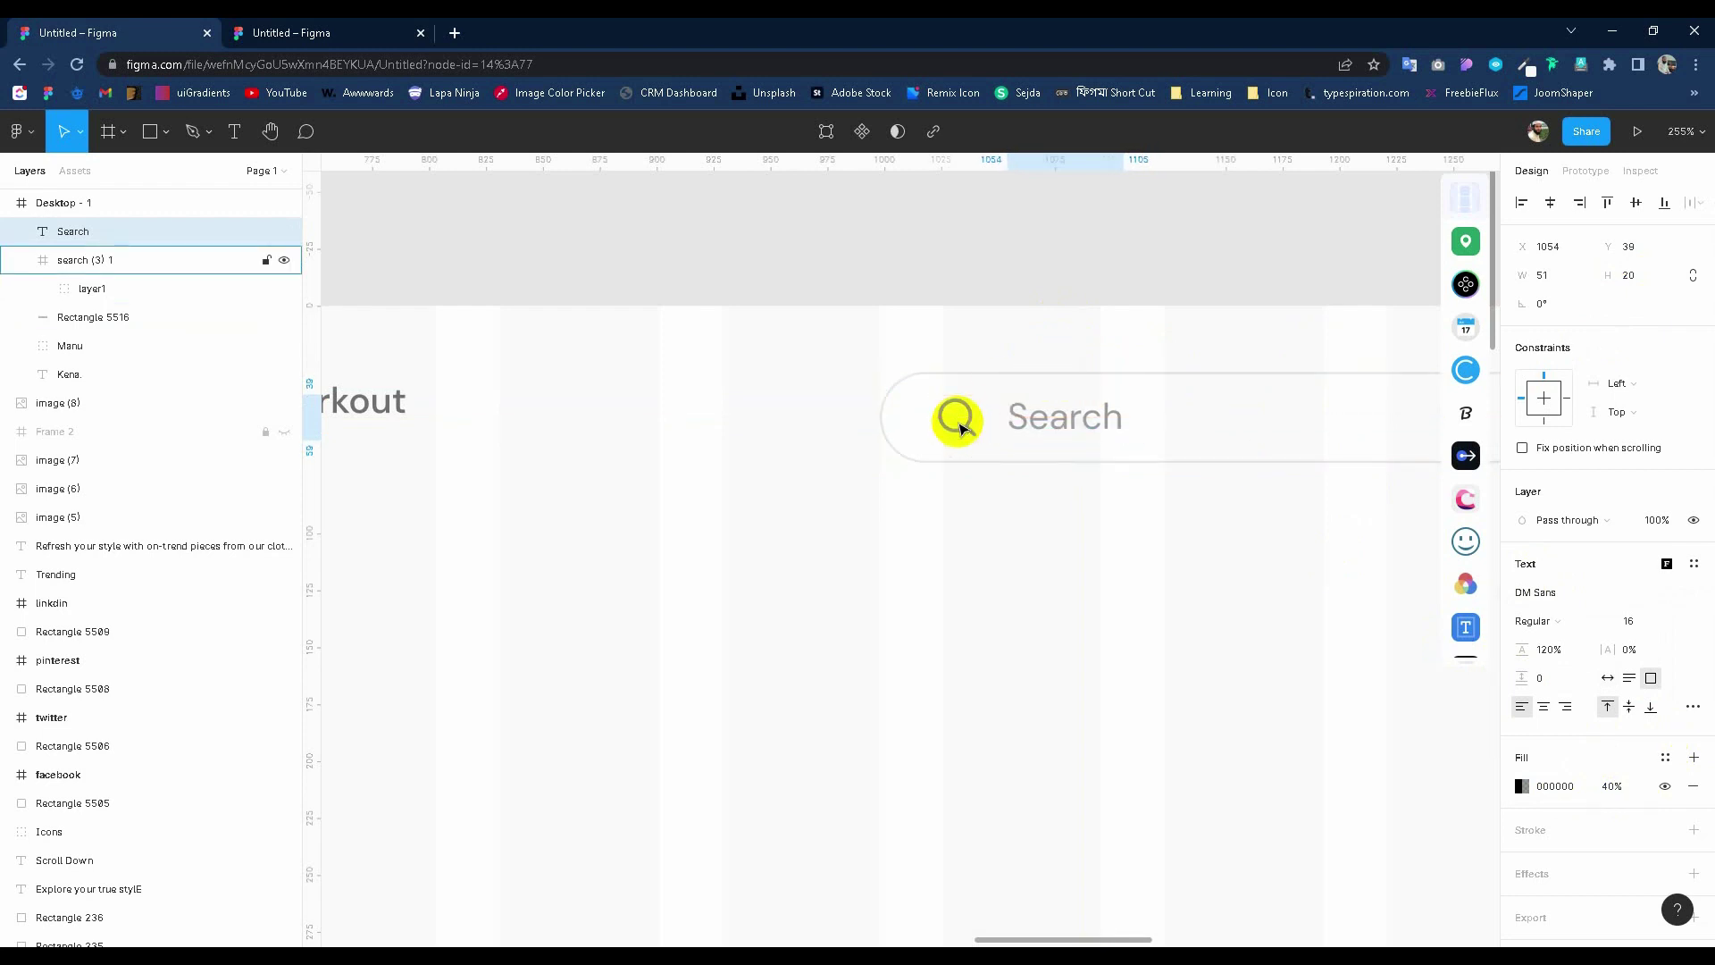
left_click(786, 509)
scroll(1057, 459, "down", 2)
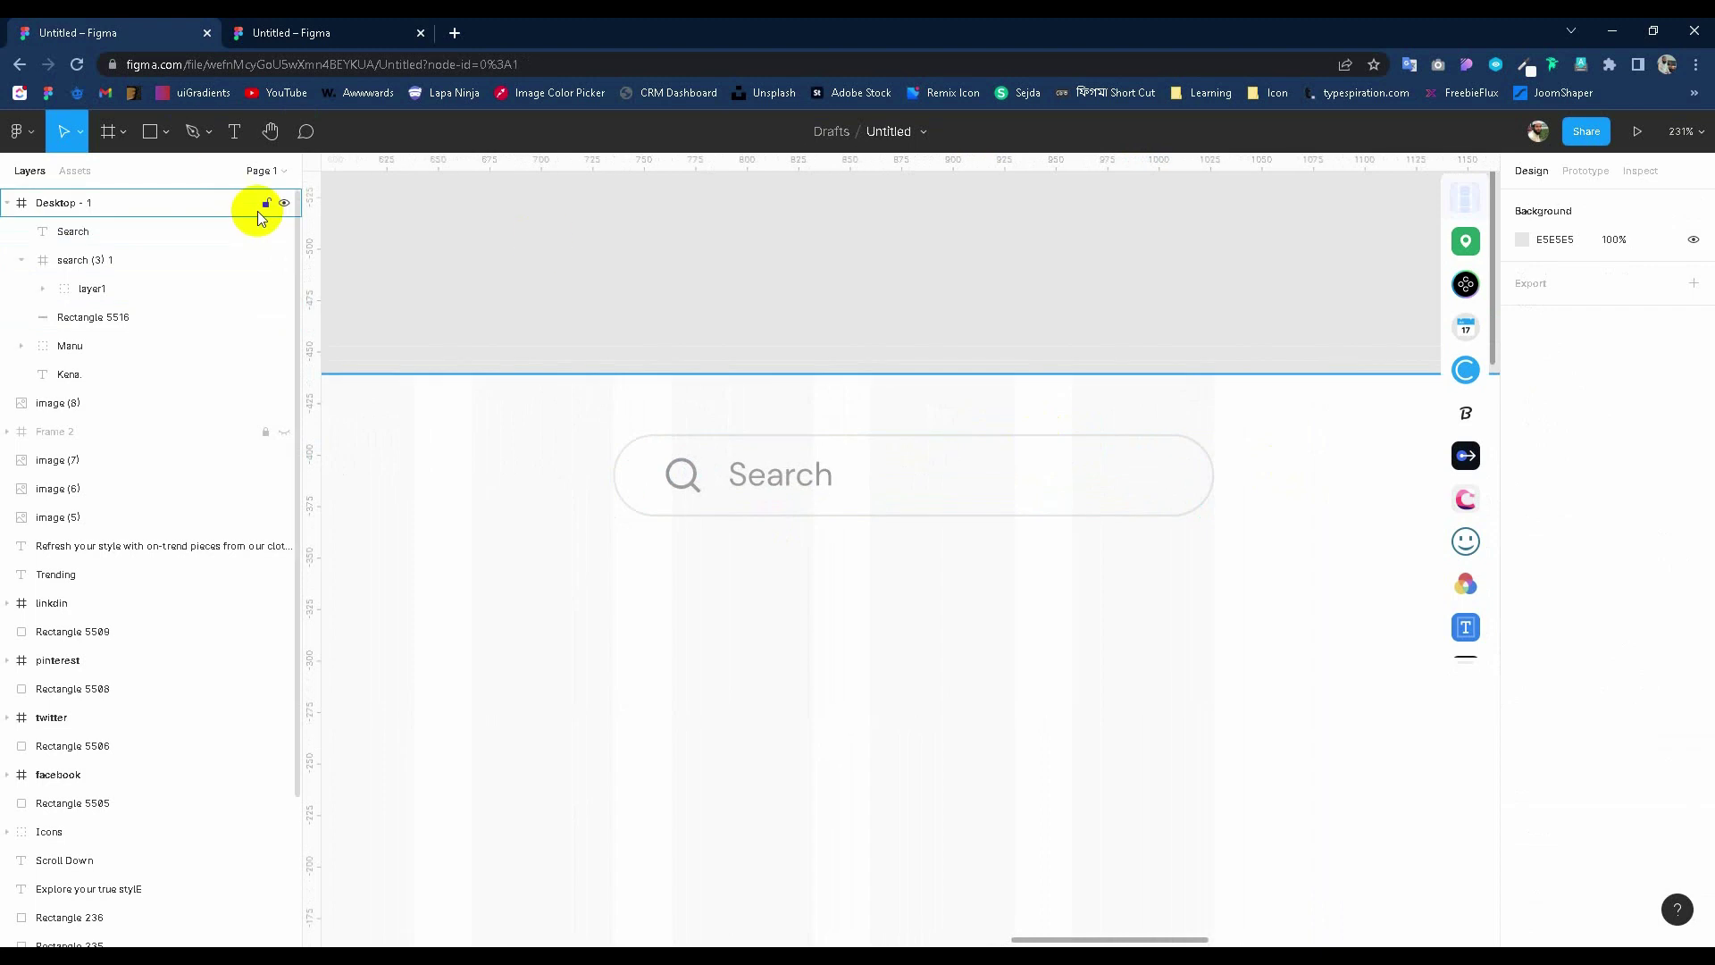
Draw a short 24 px vertical divider line inside the search bar.
left_click(166, 132)
left_click(134, 199)
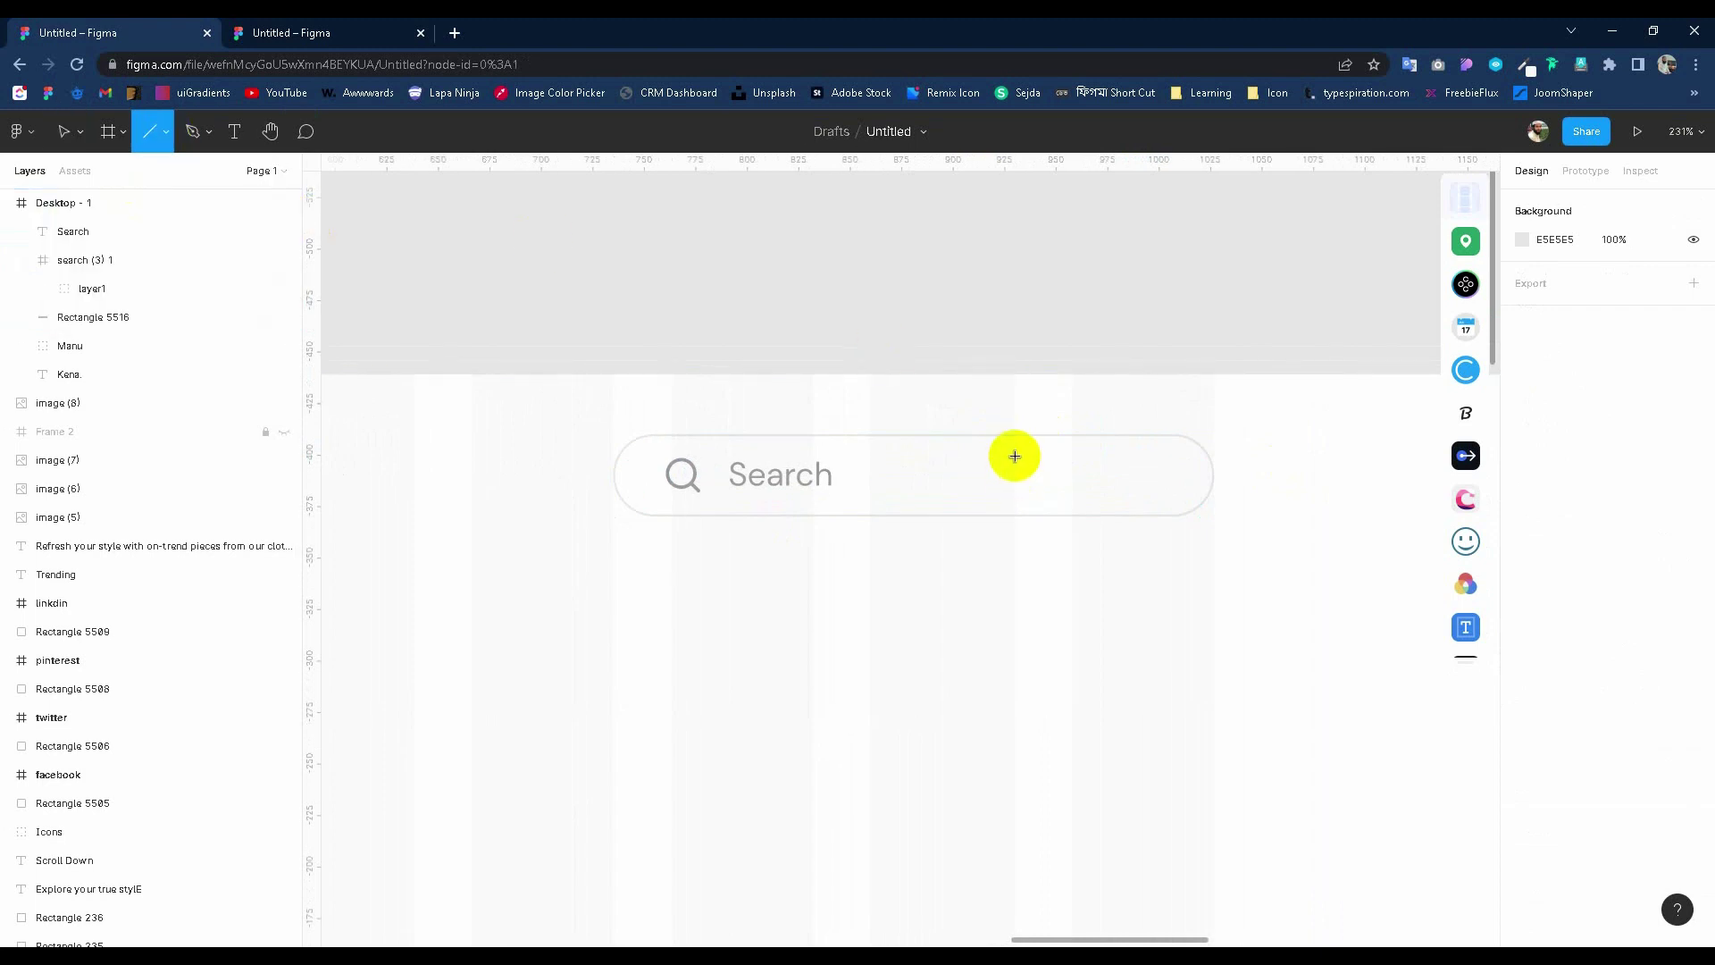
left_click_drag(1015, 457, 1015, 506)
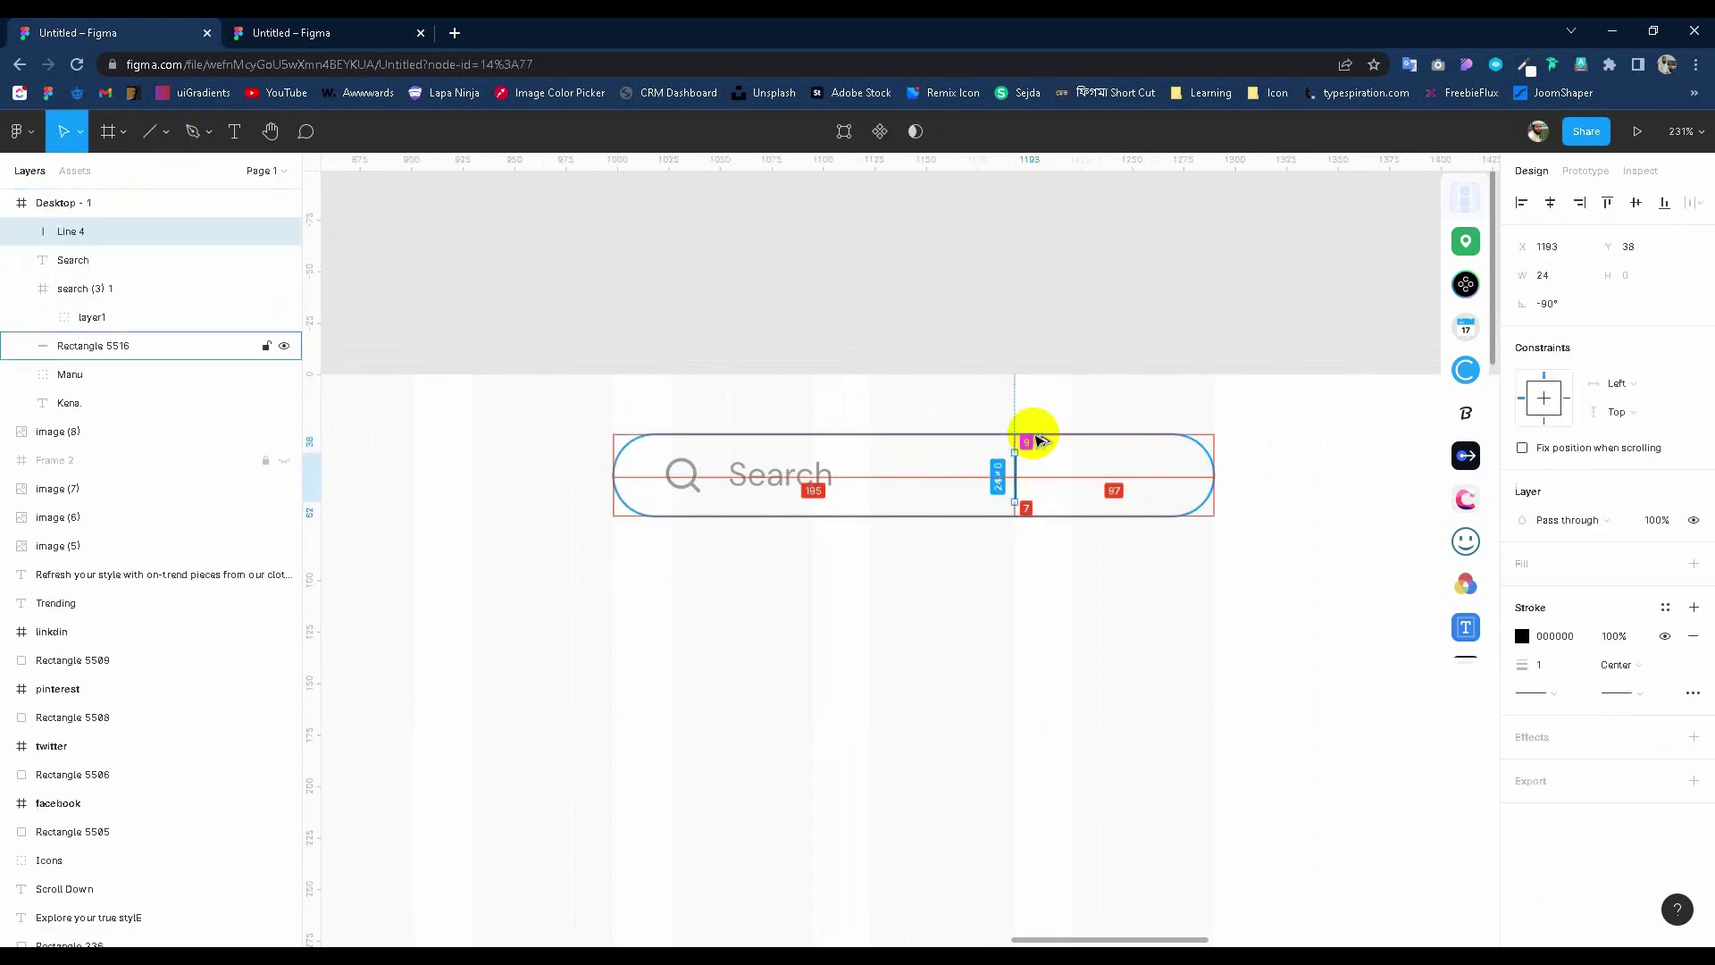
key("Up")
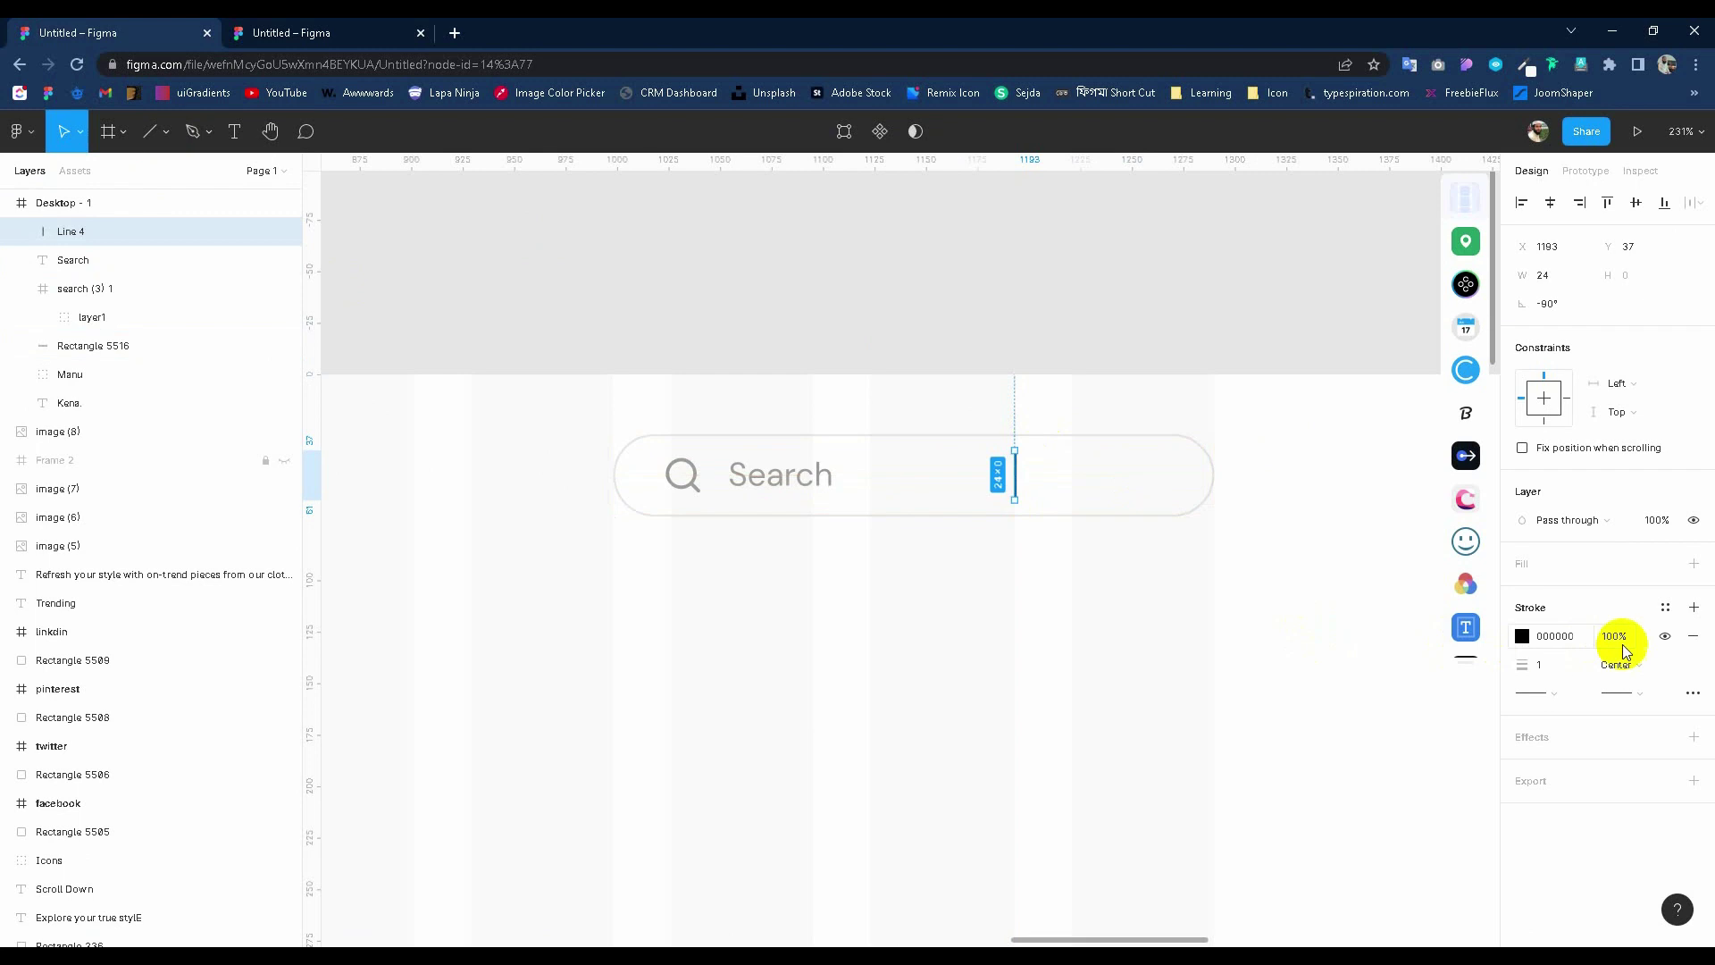
left_click(1144, 322)
scroll(1099, 310, "down", 3)
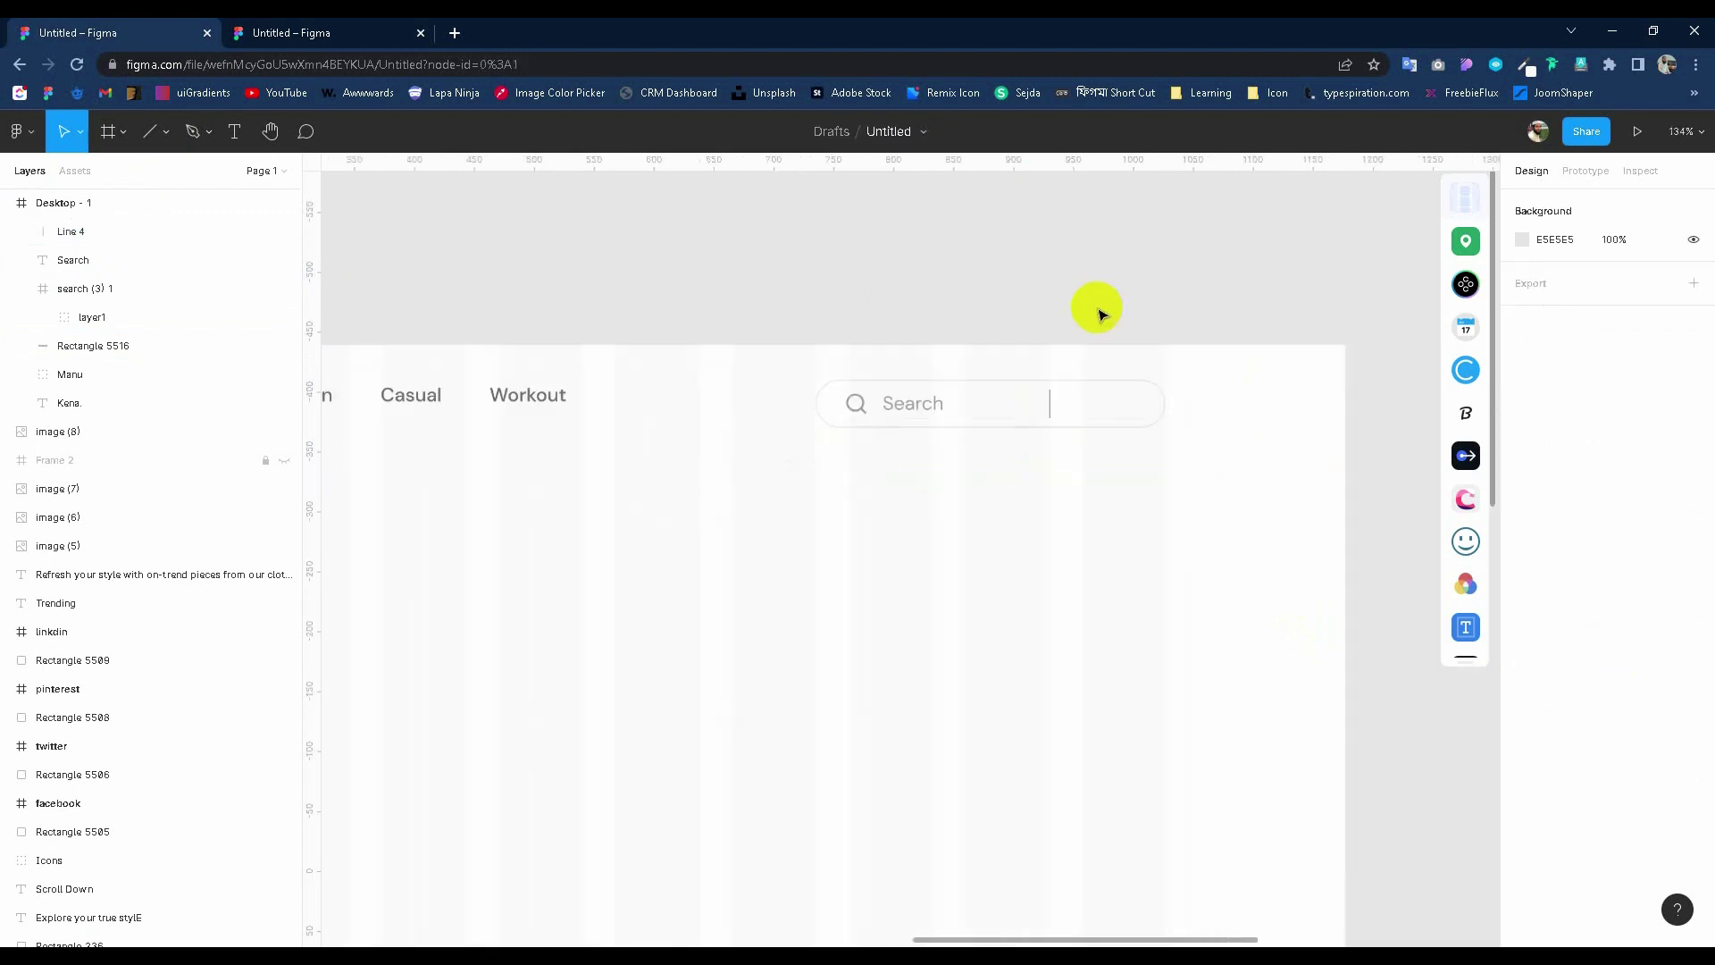
scroll(976, 349, "down", 3)
scroll(480, 393, "down", 3)
scroll(480, 393, "up", 3)
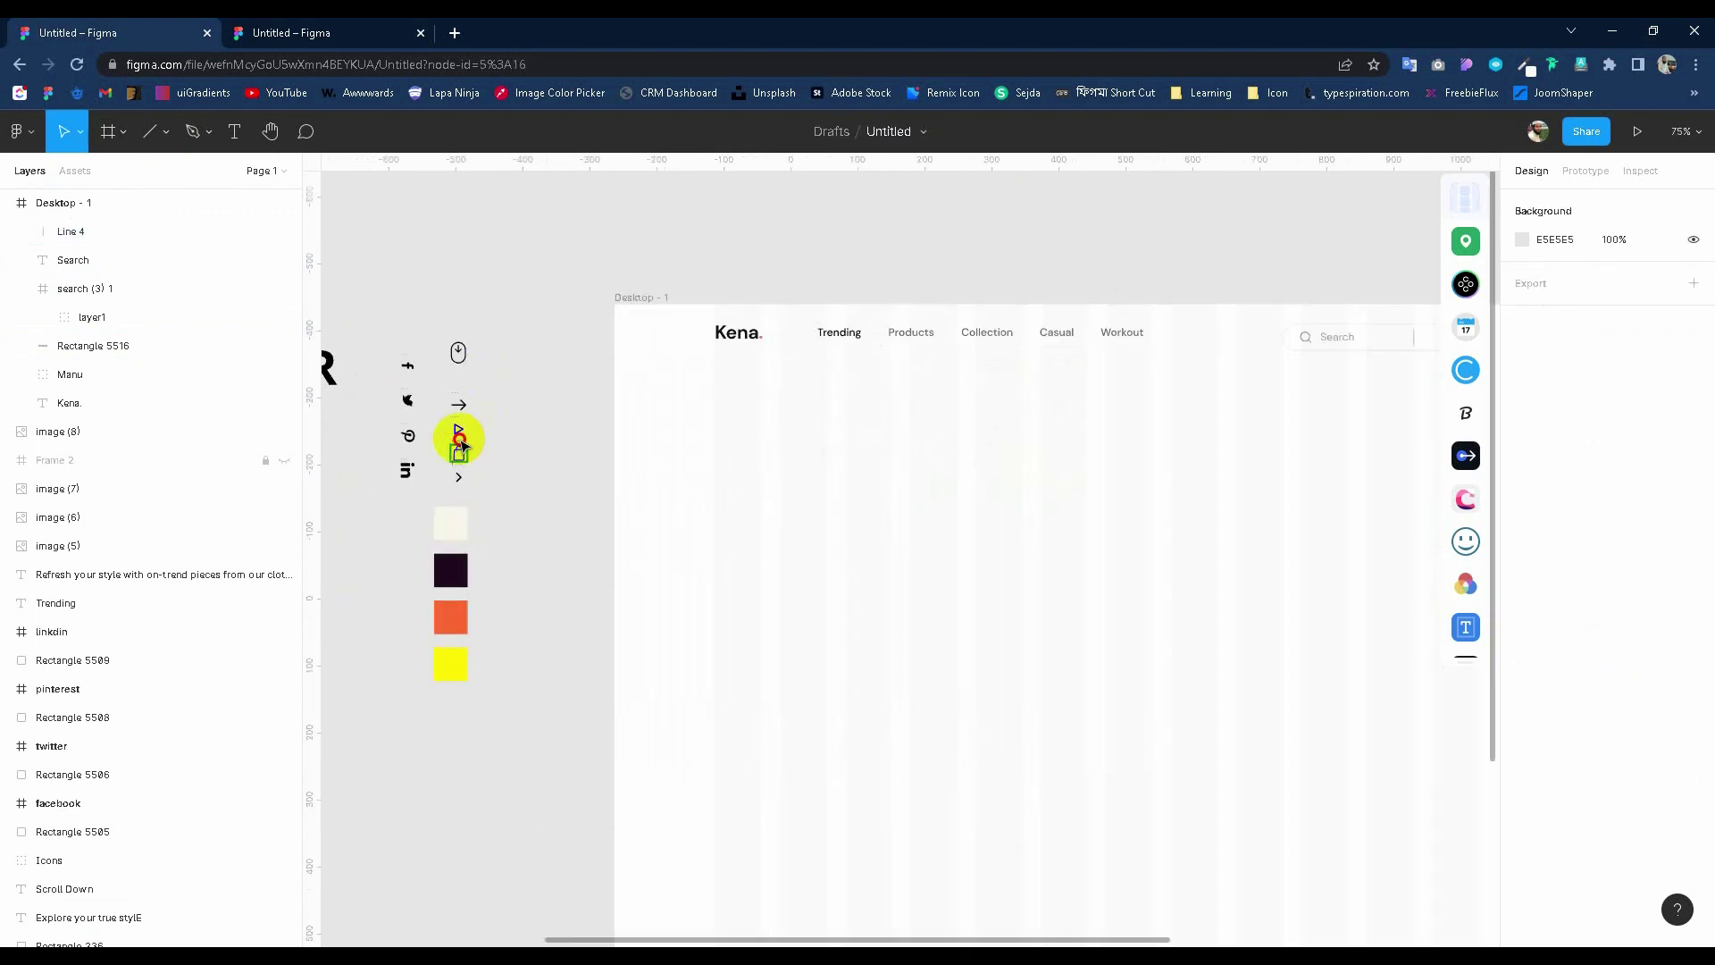
Place the shopping-bag icon at the search bar's right end, sized 20×20.
left_click(460, 447)
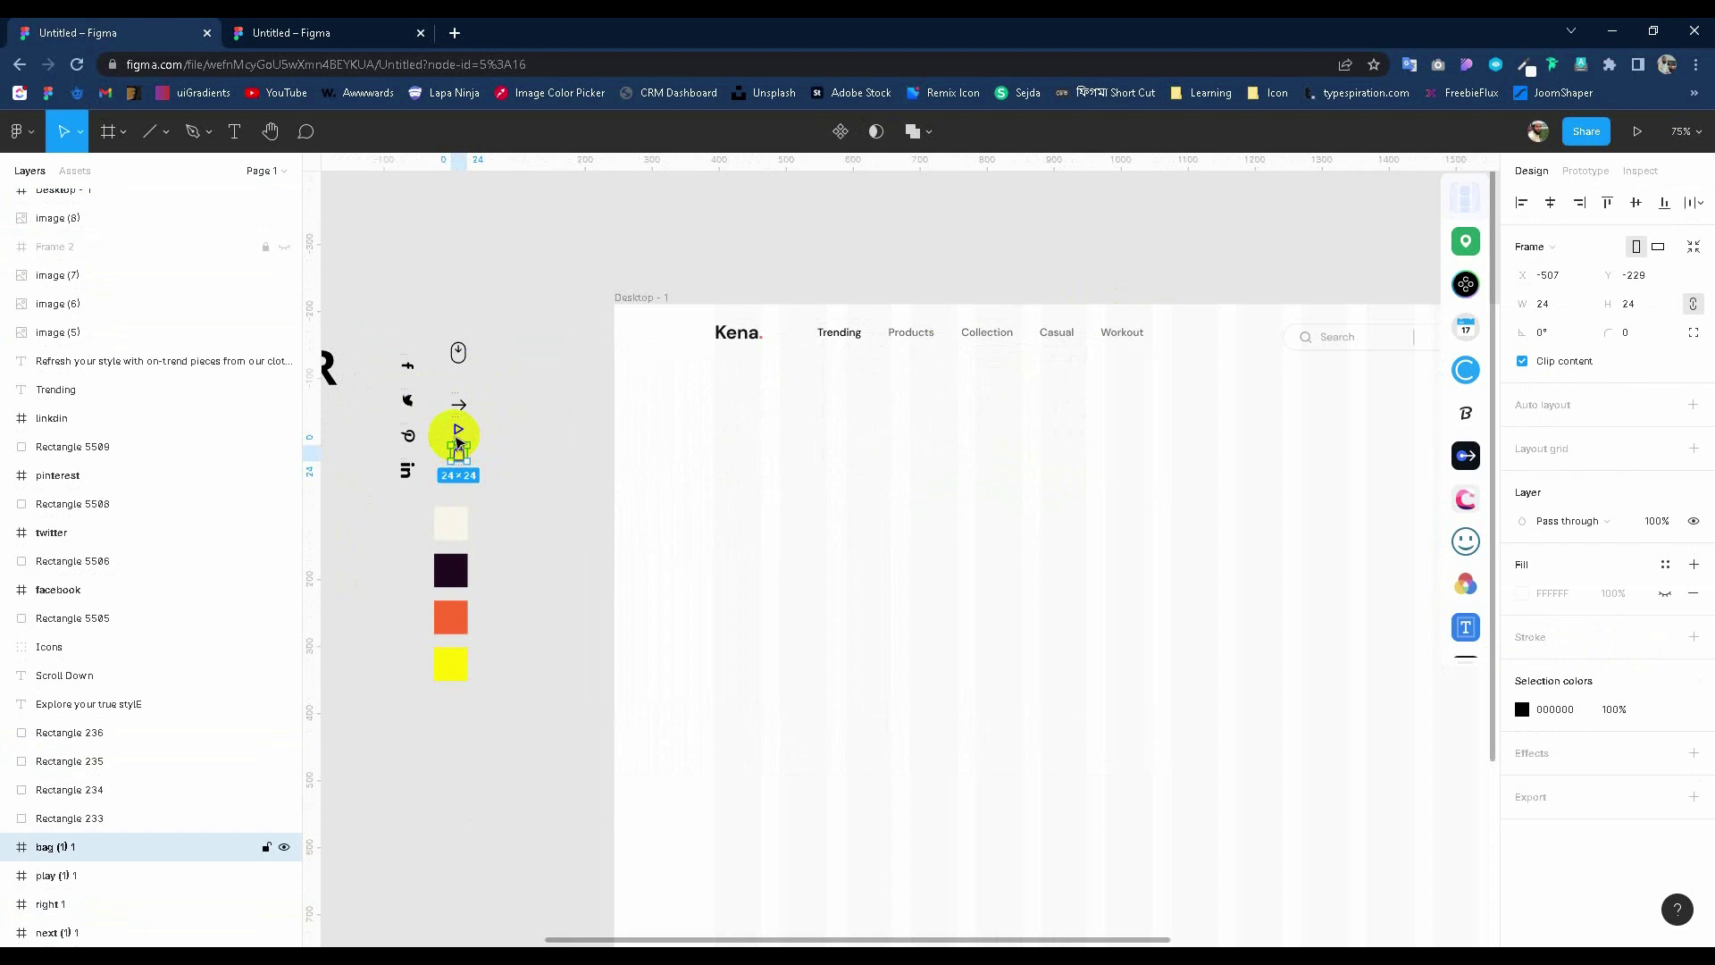
scroll(474, 465, "up", 3)
left_click_drag(458, 442, 1240, 321)
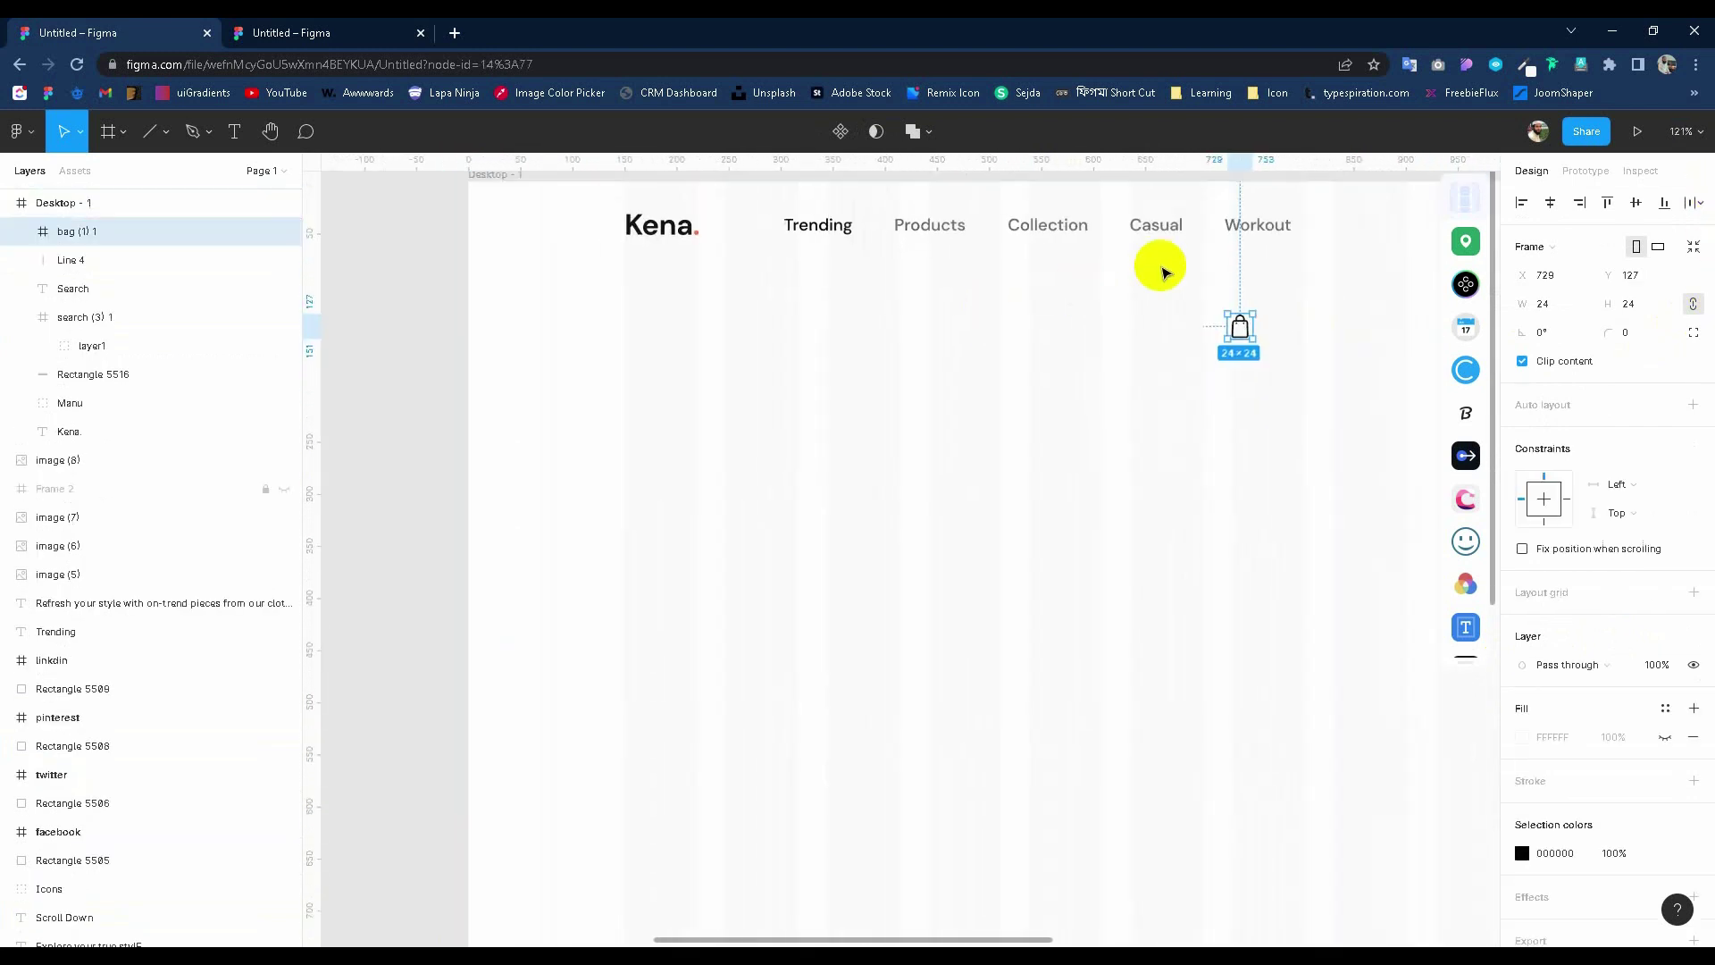
scroll(1163, 271, "right", 5)
left_click_drag(796, 336, 1307, 259)
type("20")
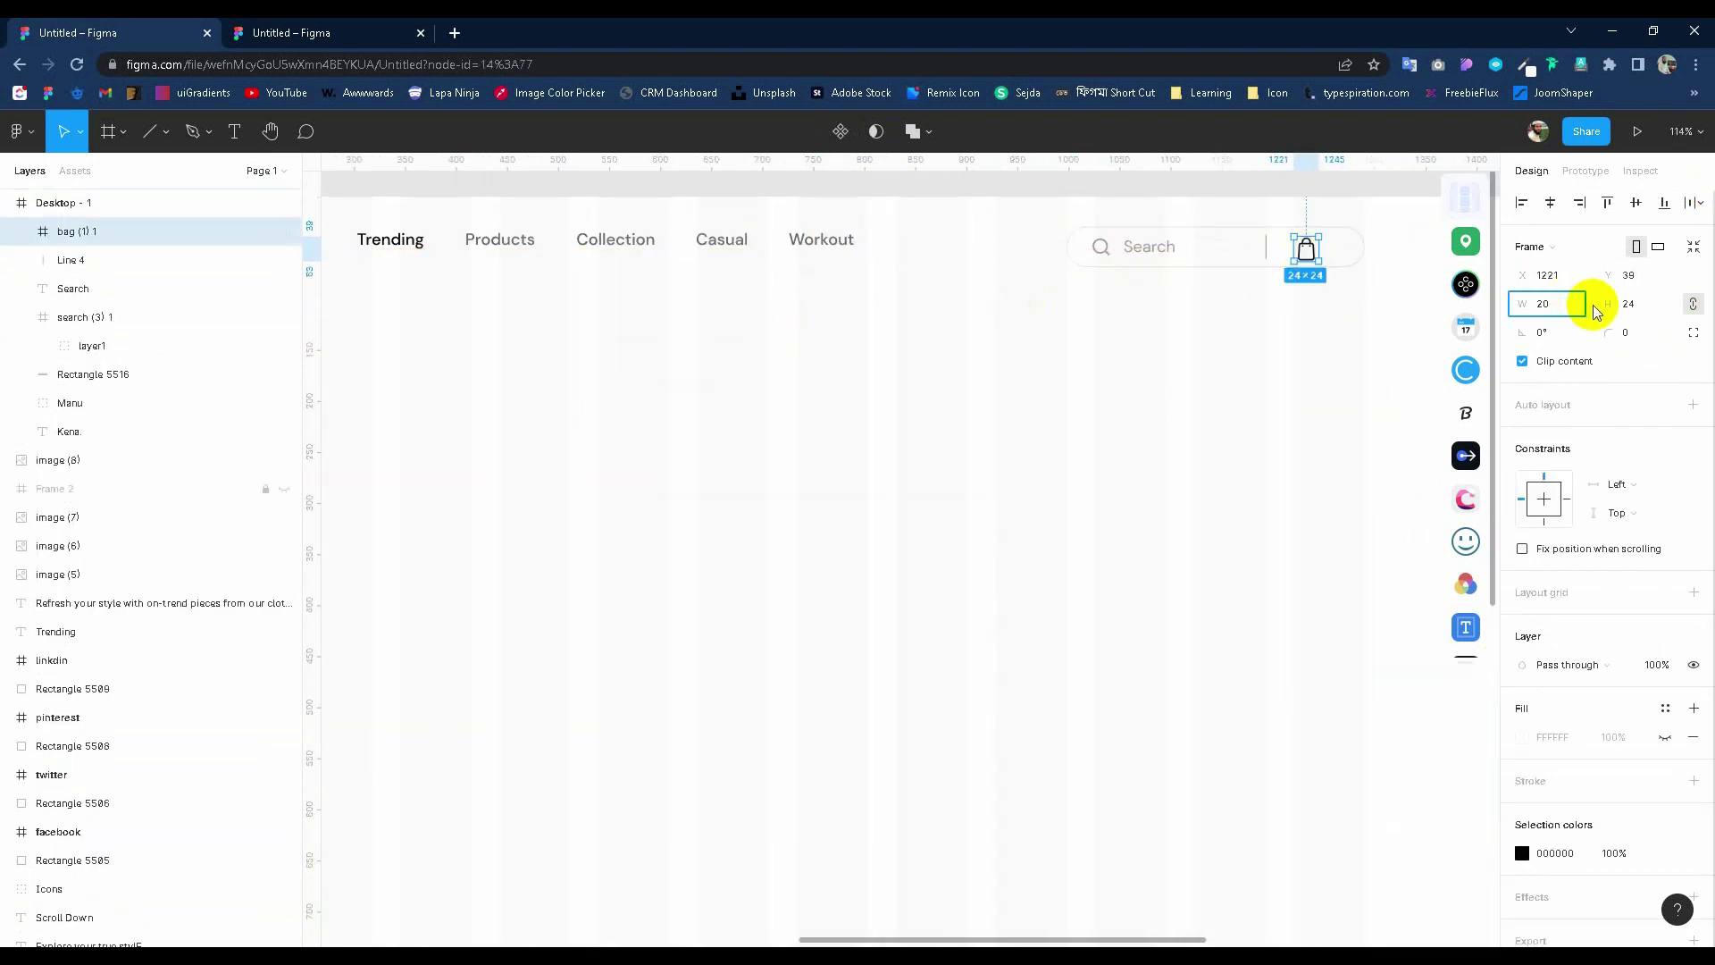
key("Return")
scroll(1295, 228, "up", 5)
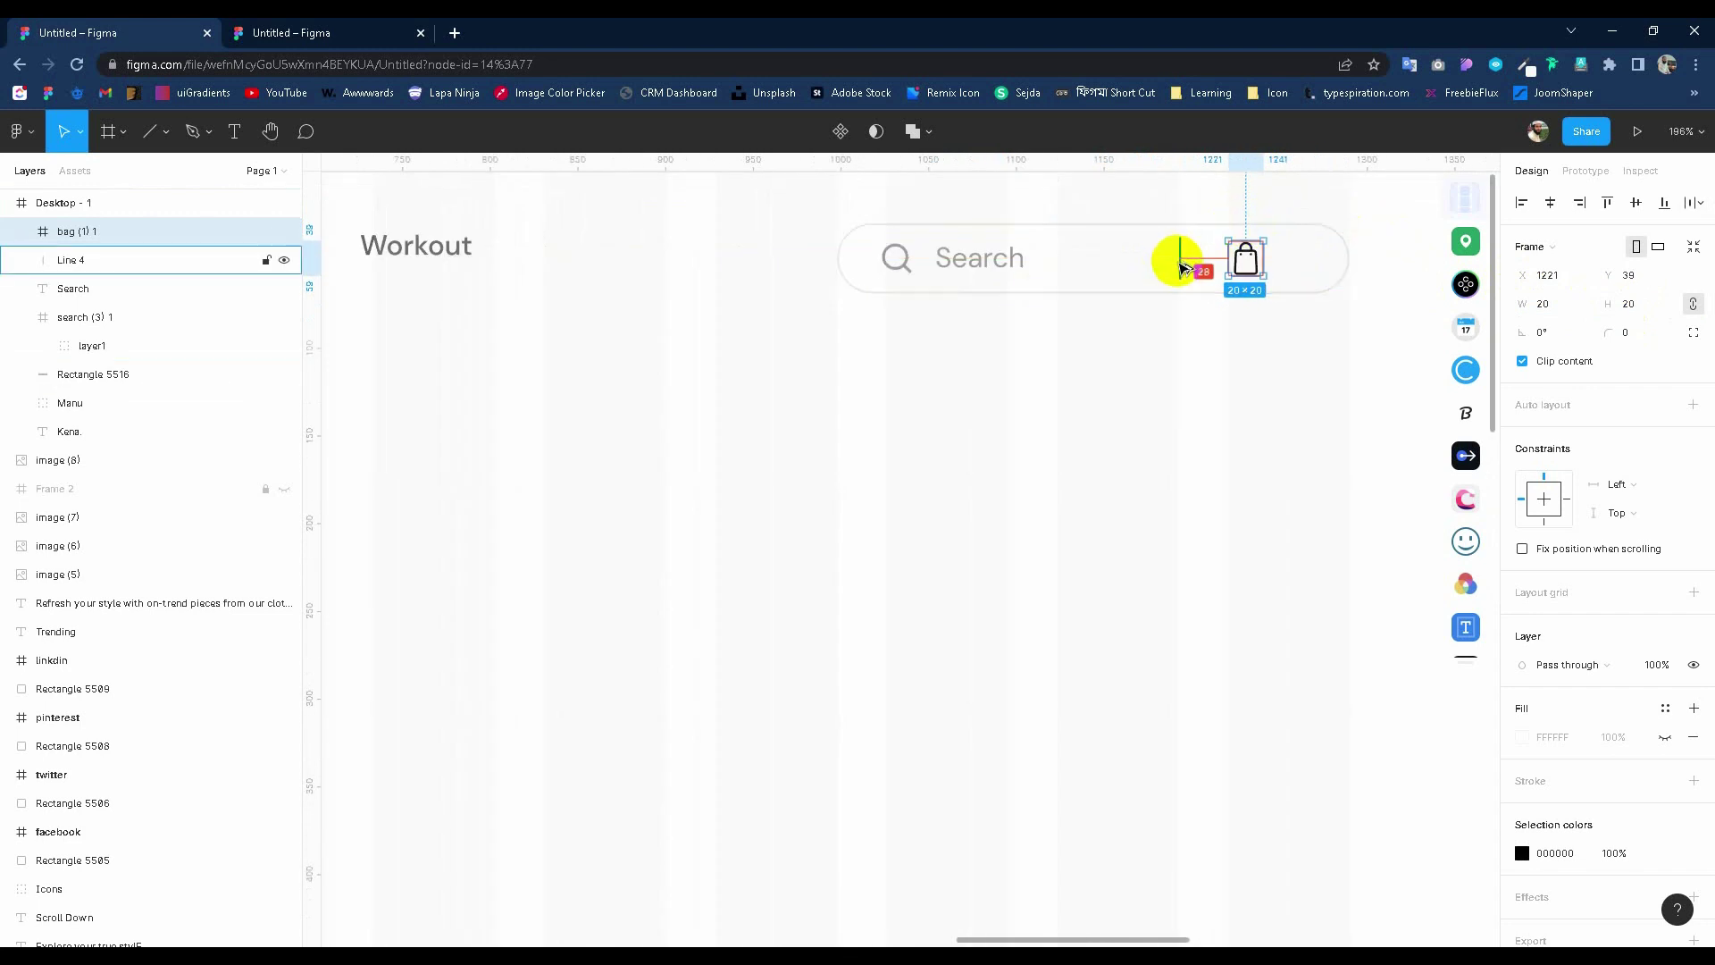
key("Left")
key("Left")
key("Left")
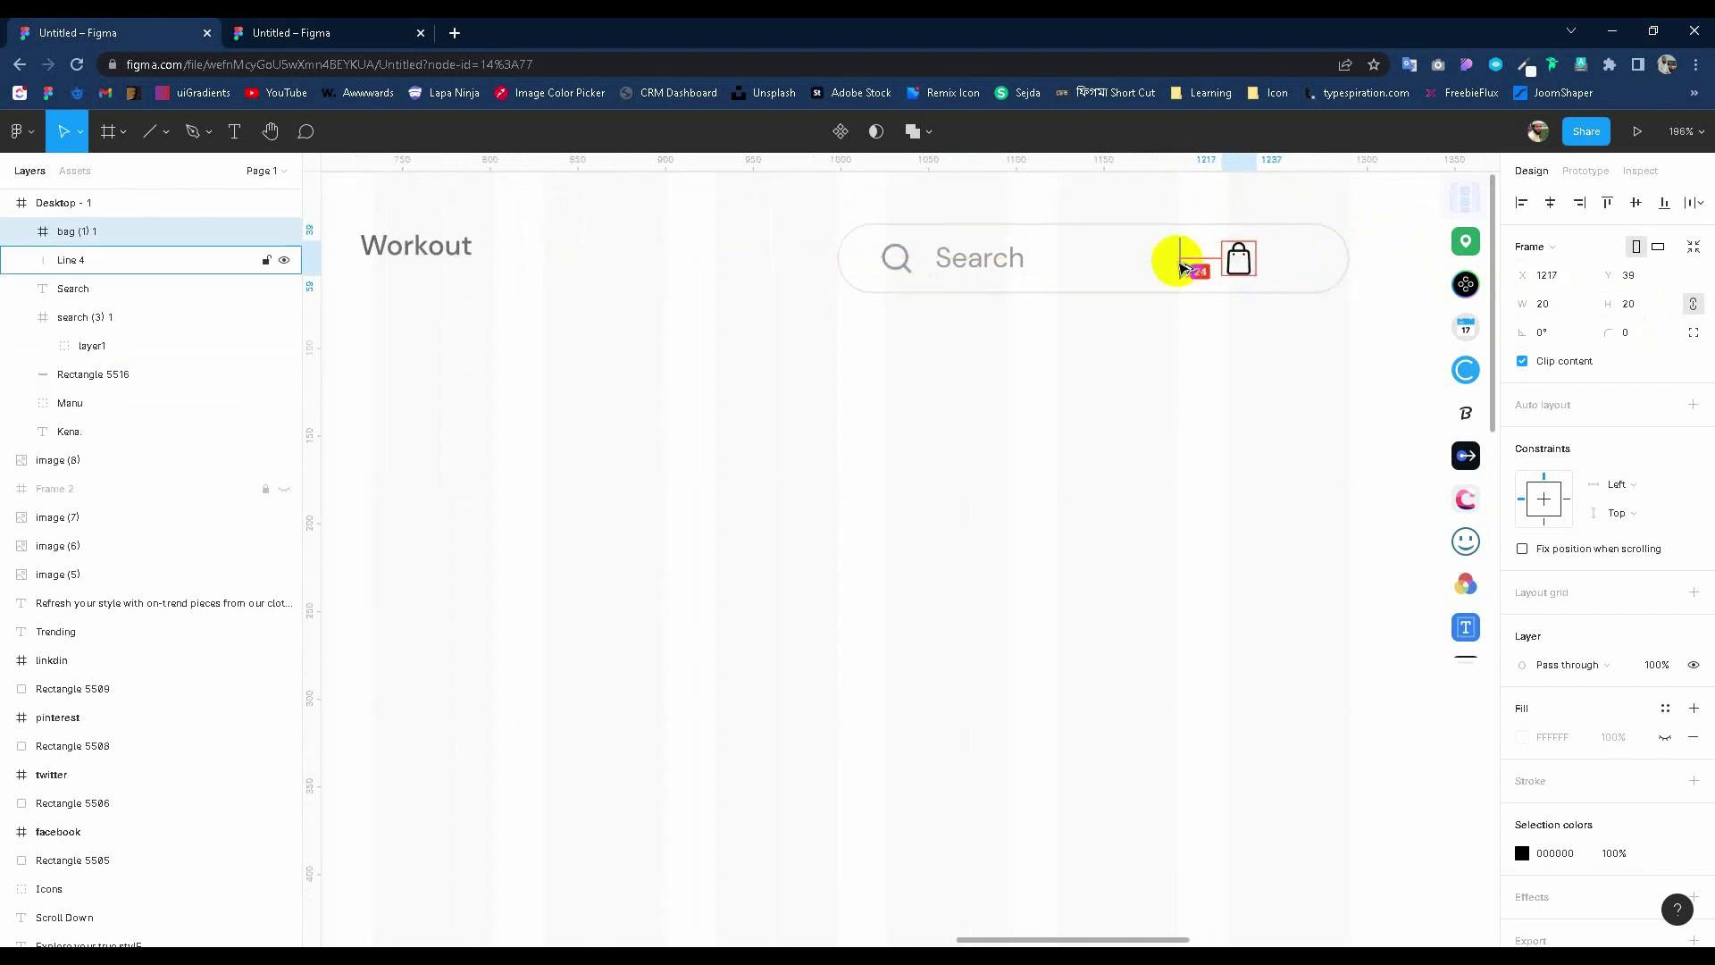
Reduce the pill rectangle's width to fit the divider and bag icon.
left_click(1347, 265)
type("92-53+24")
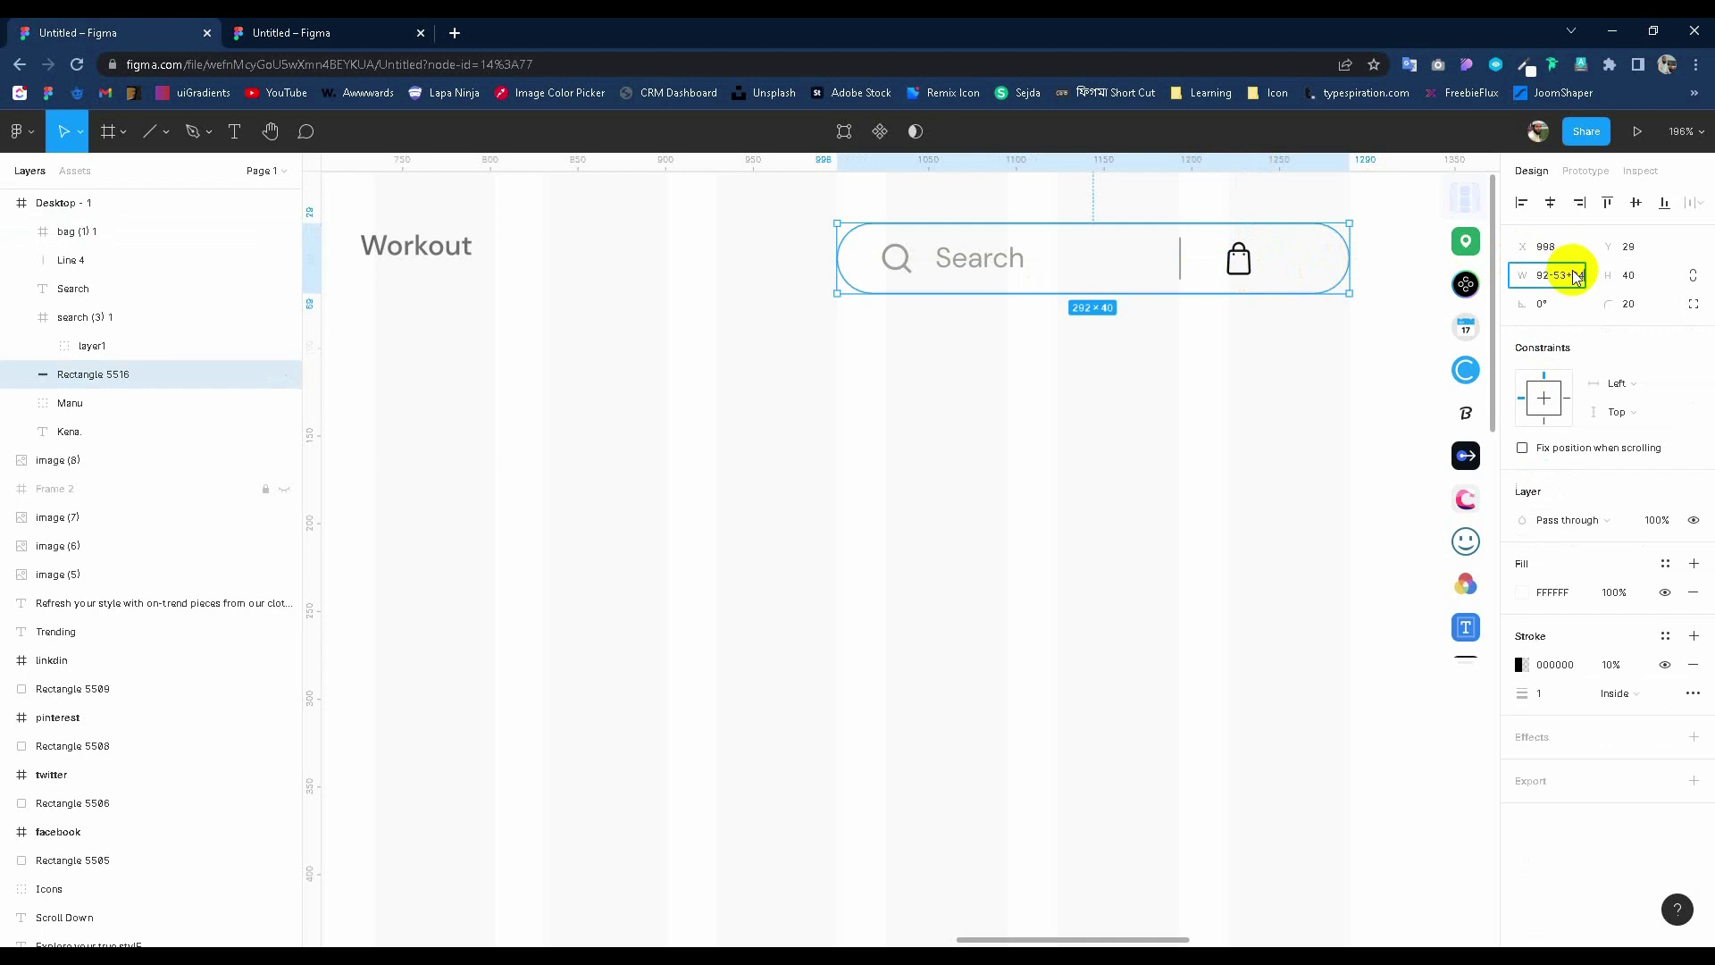
key("Return")
left_click(1242, 261)
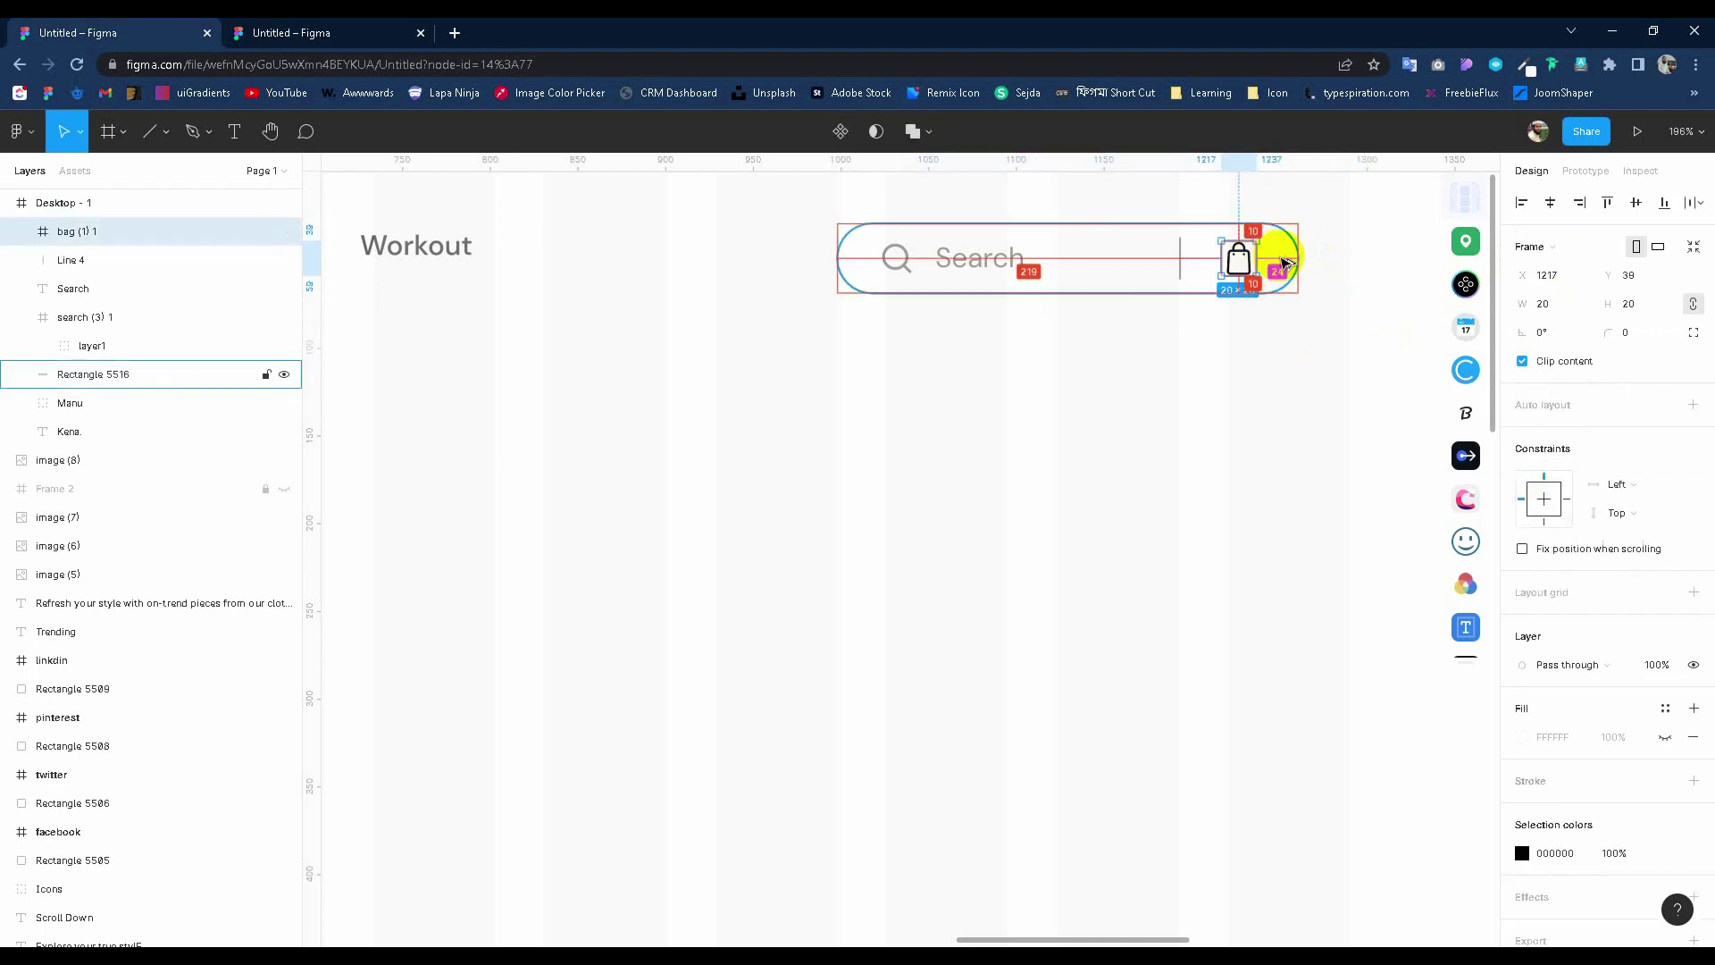
mouse_move(1555, 854)
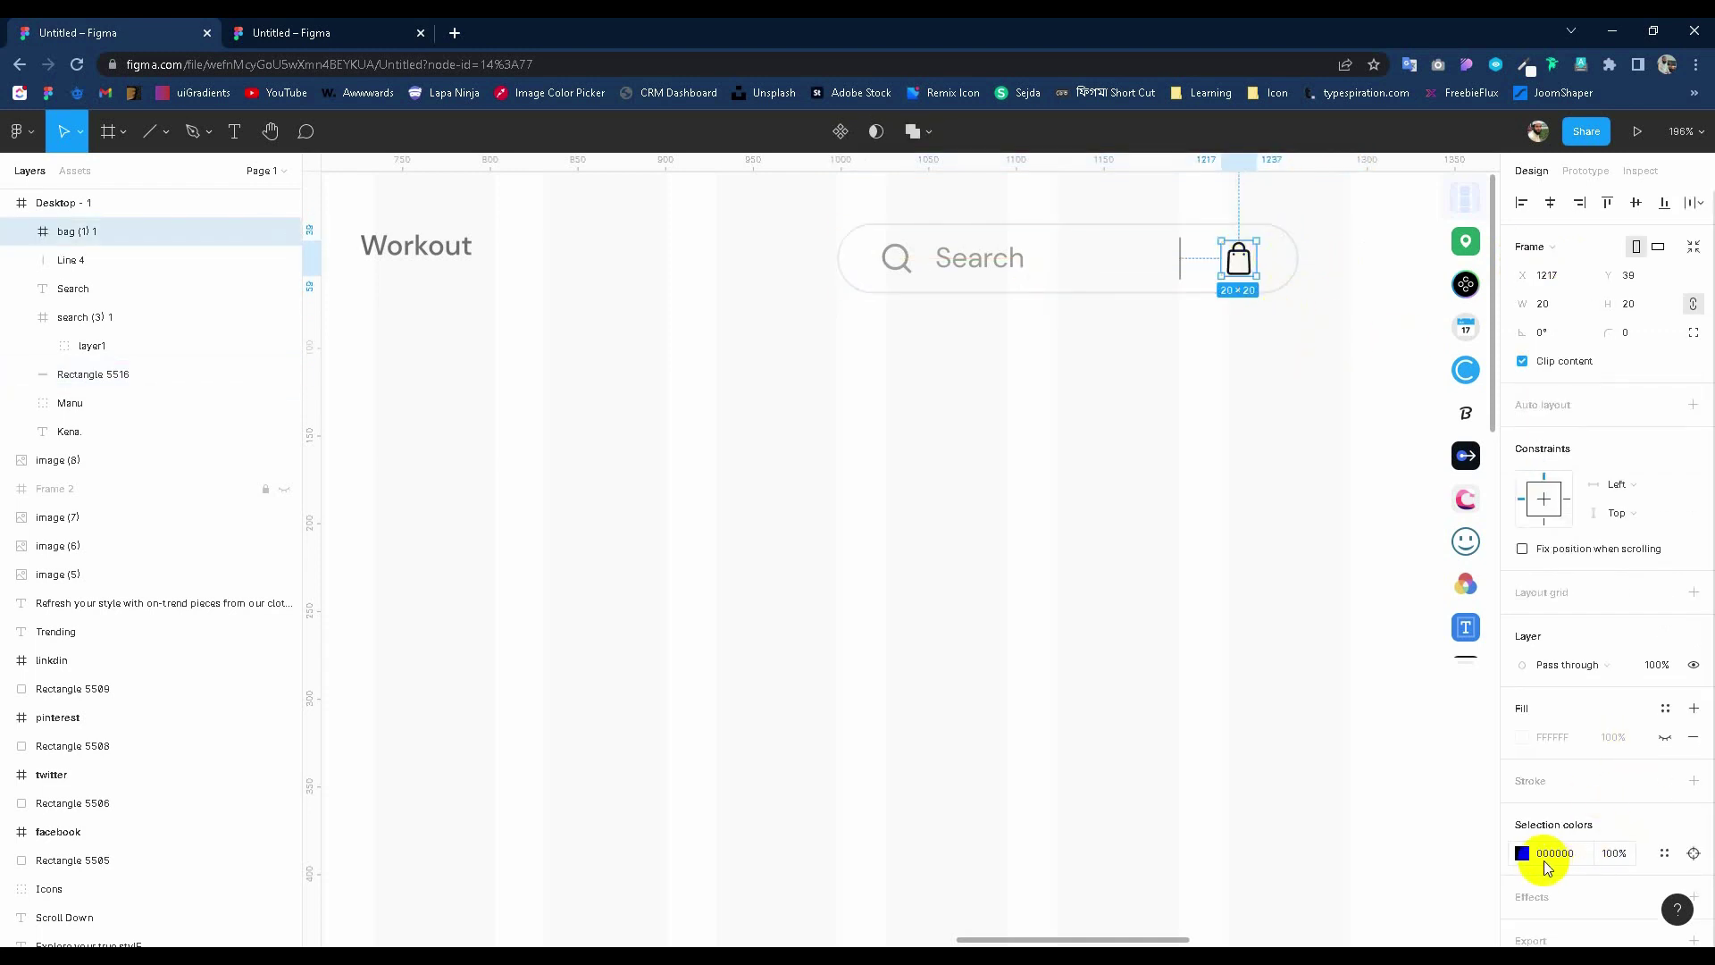
Recolour the bag icon with the orange brand colour sampled from the canvas.
left_click(1521, 853)
left_click(1310, 747)
scroll(988, 520, "down", 10)
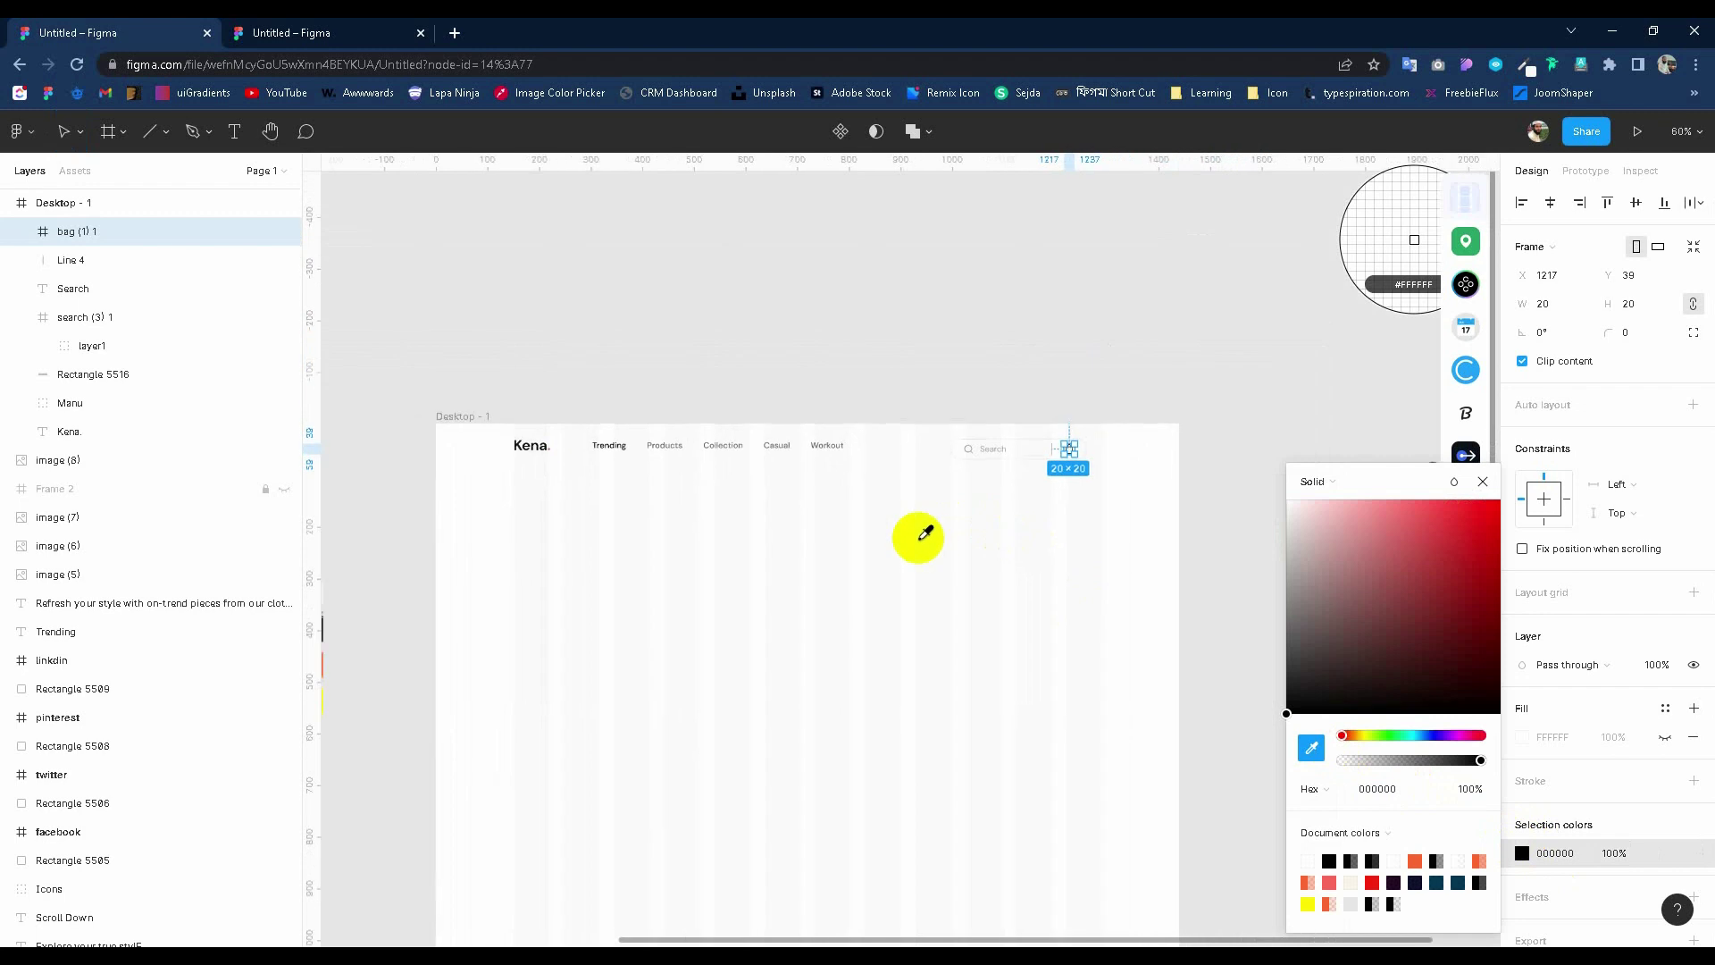
left_click(561, 612)
left_click(735, 421)
scroll(907, 467, "up", 3)
scroll(929, 482, "up", 1)
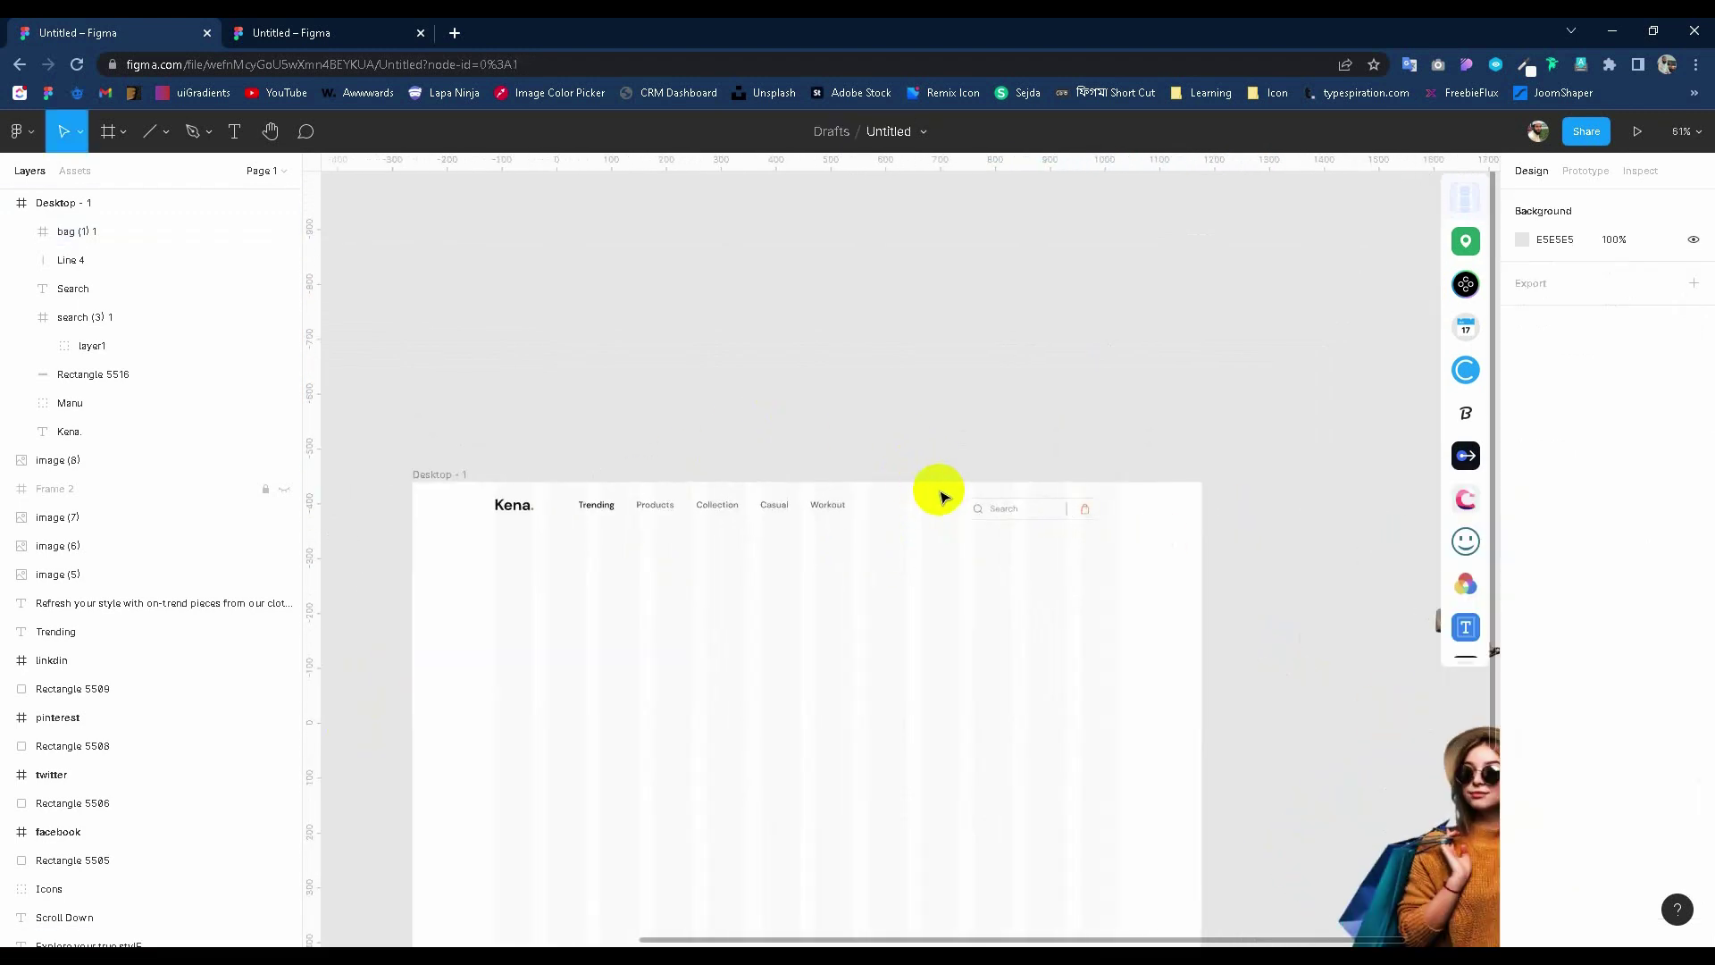
Group the search bar pieces as 'Search Bar' and nudge it into place.
left_click_drag(938, 491, 1110, 537)
key("ctrl+g")
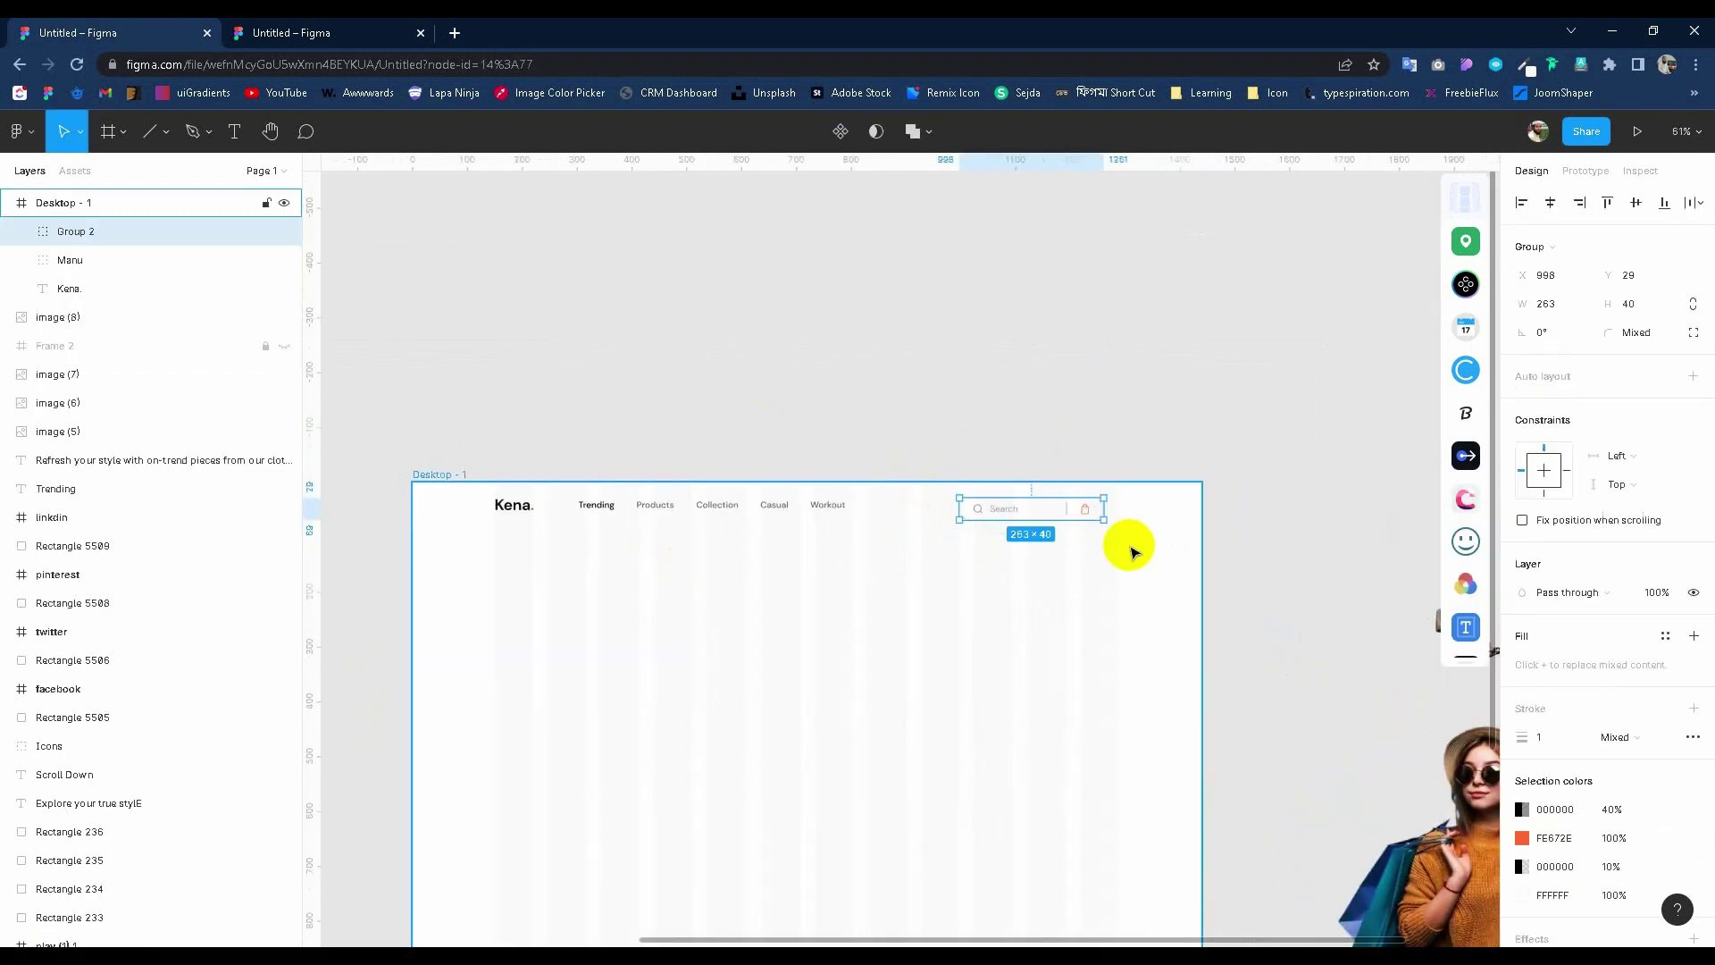
key("ctrl+r")
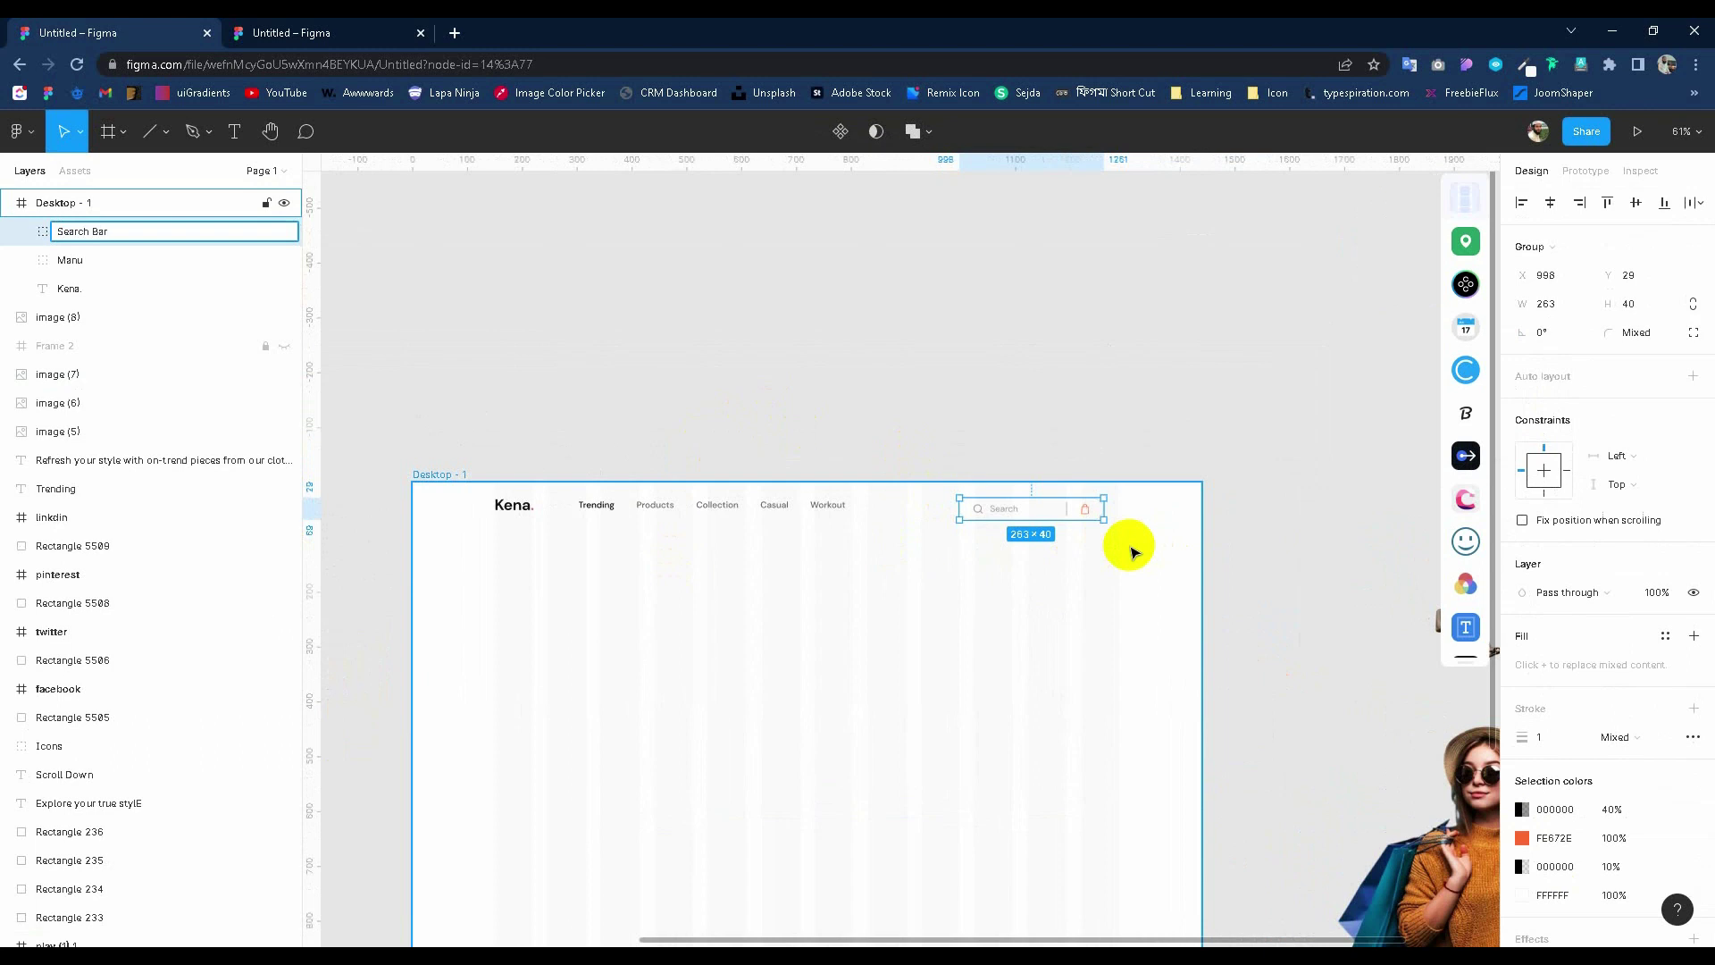
left_click(1130, 550)
scroll(1072, 527, "up", 6)
left_click_drag(988, 509, 1052, 494)
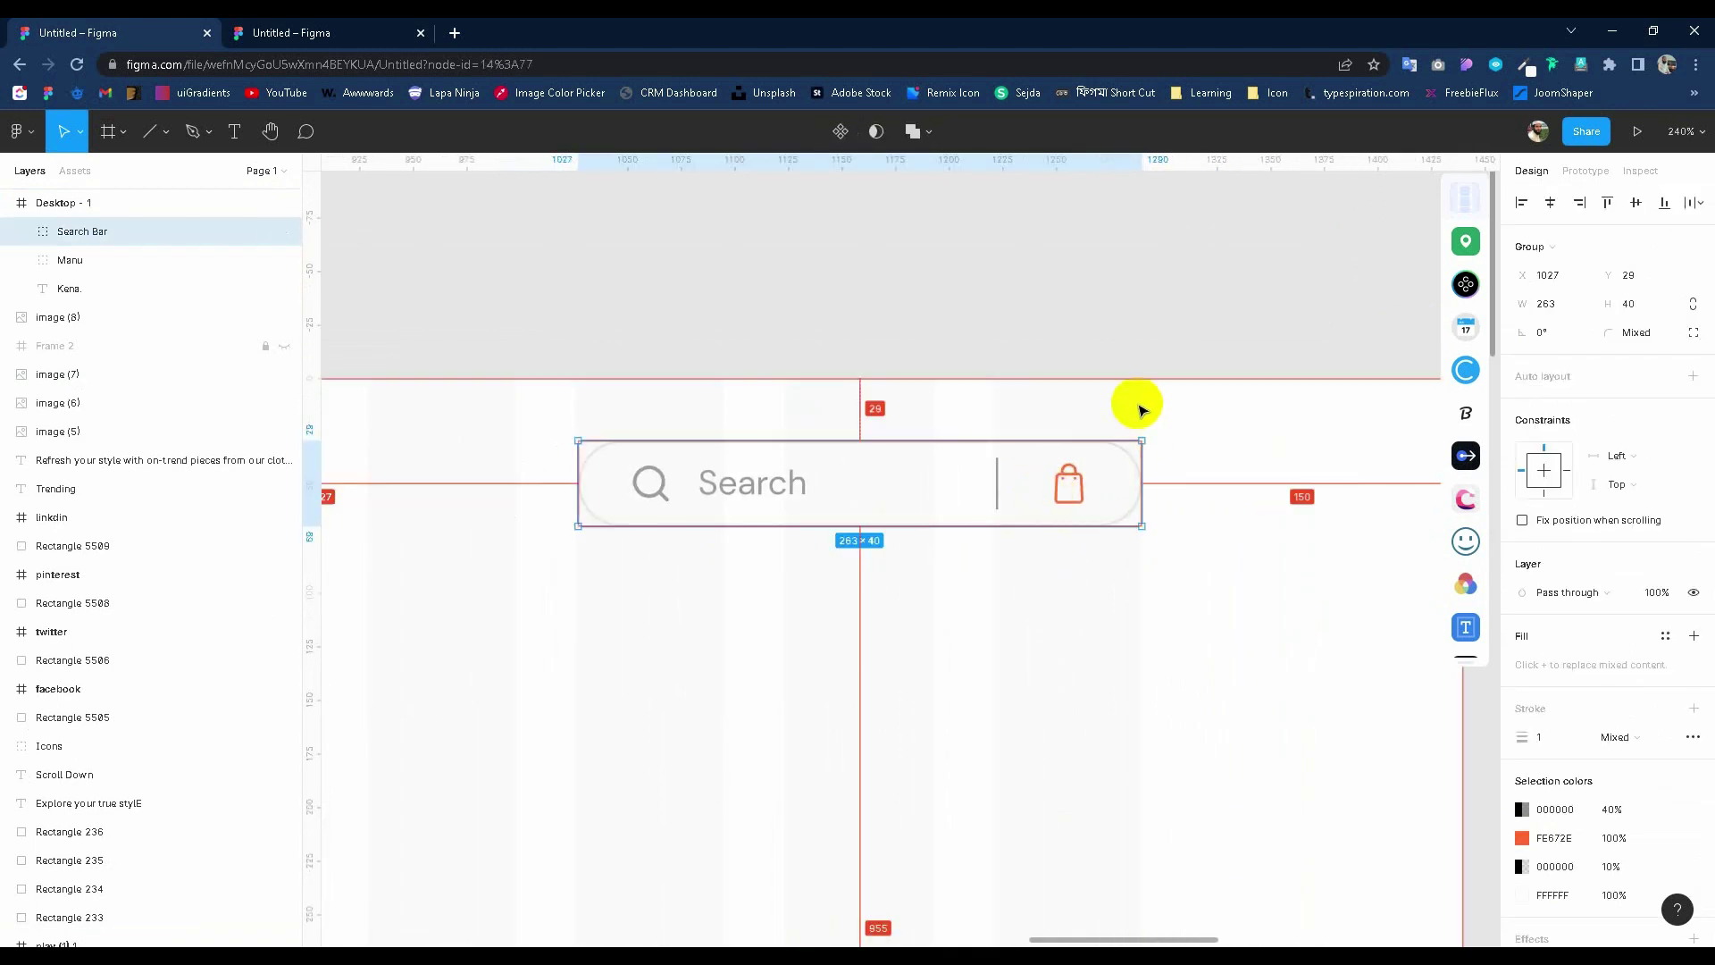
key("Up")
key("Up")
key("Up")
scroll(1177, 414, "down", 5, "ctrl")
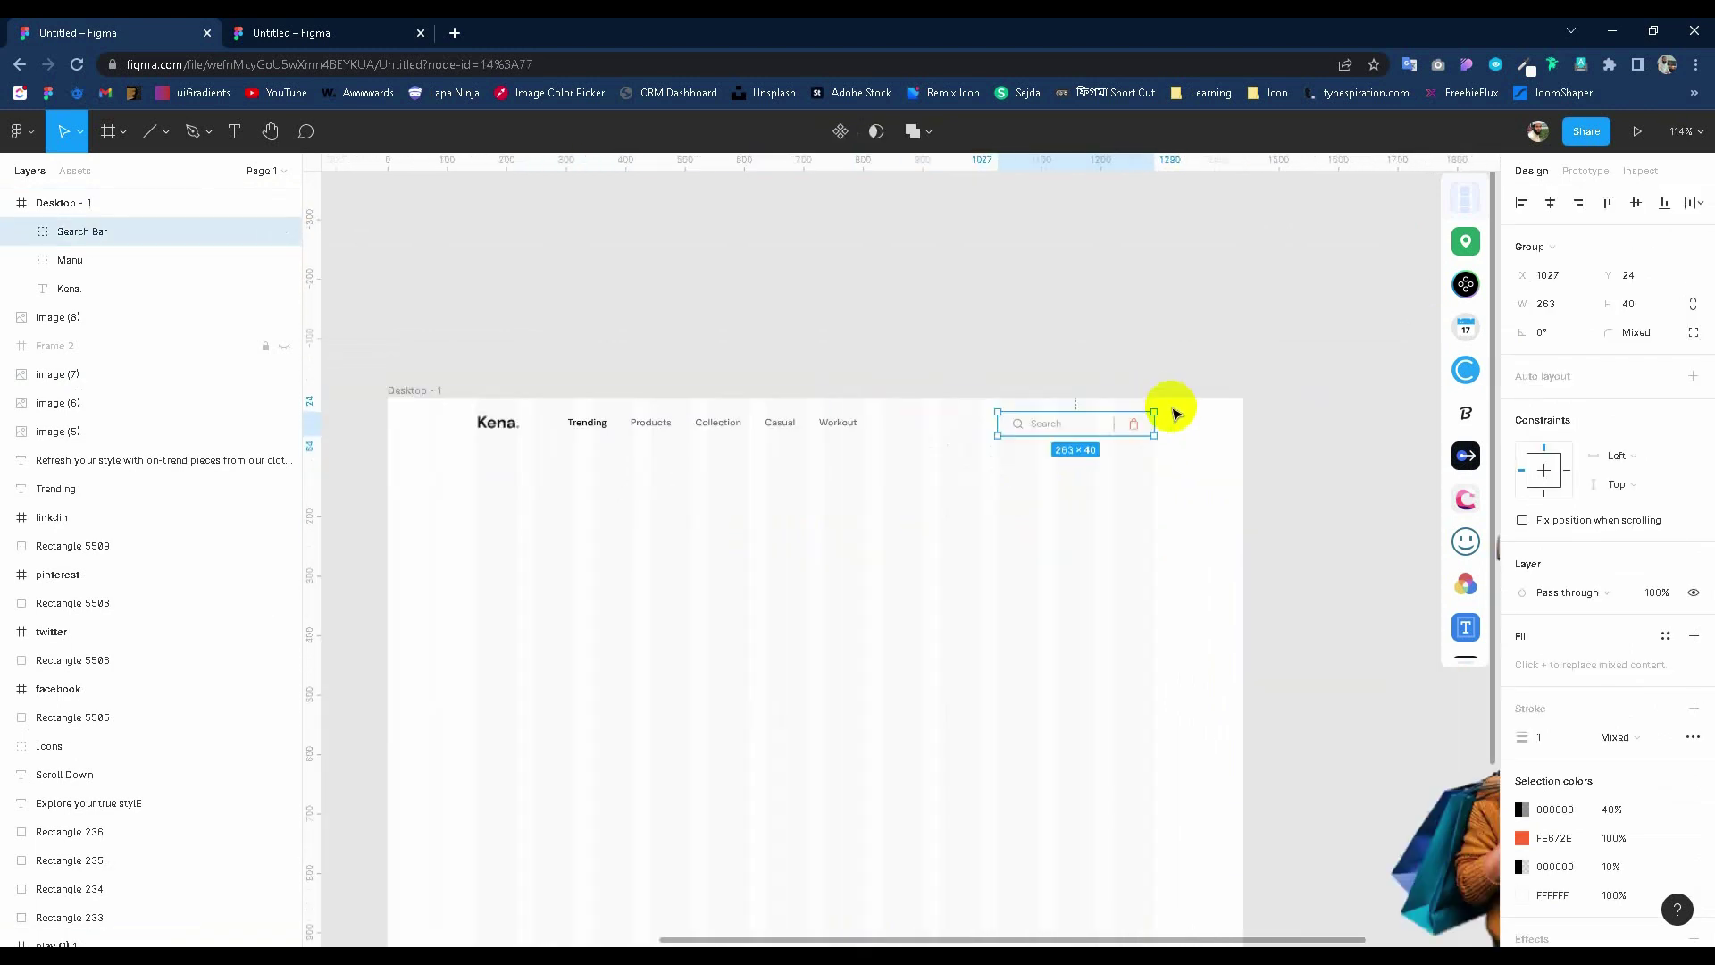
Align Kena, Manu and Search Bar vertically and distribute their horizontal spacing evenly.
left_click(740, 421)
left_click(1041, 429, "shift")
left_click(498, 423, "shift")
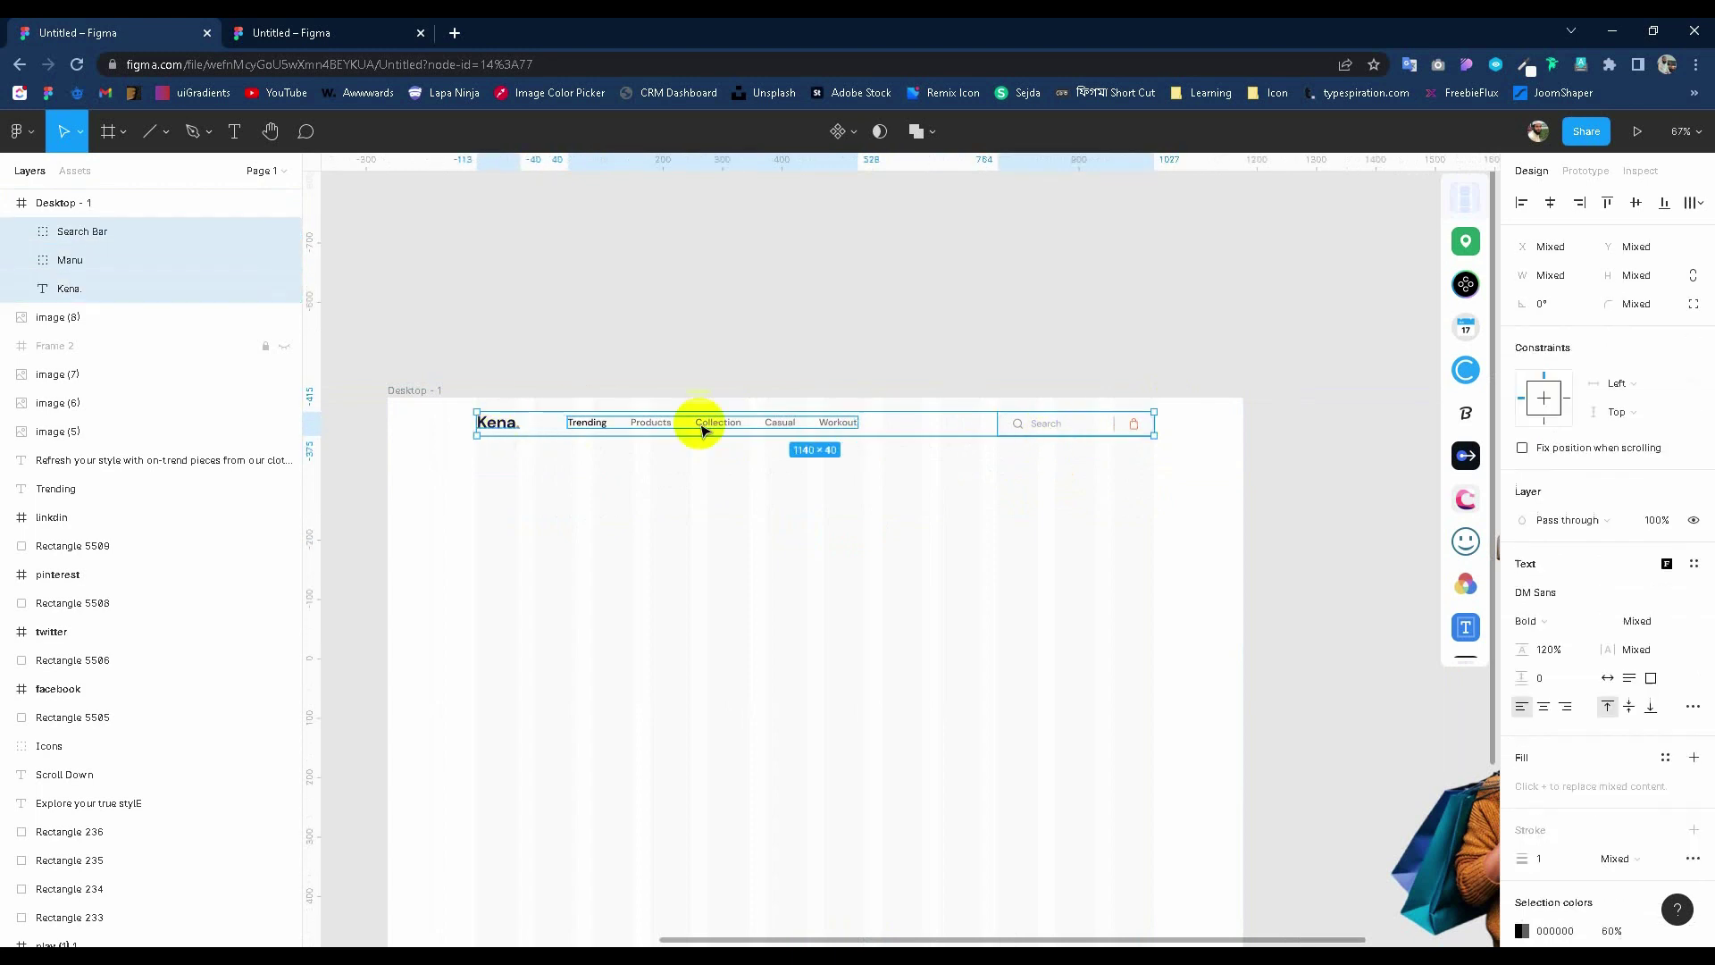
left_click(1644, 208)
left_click(1699, 212)
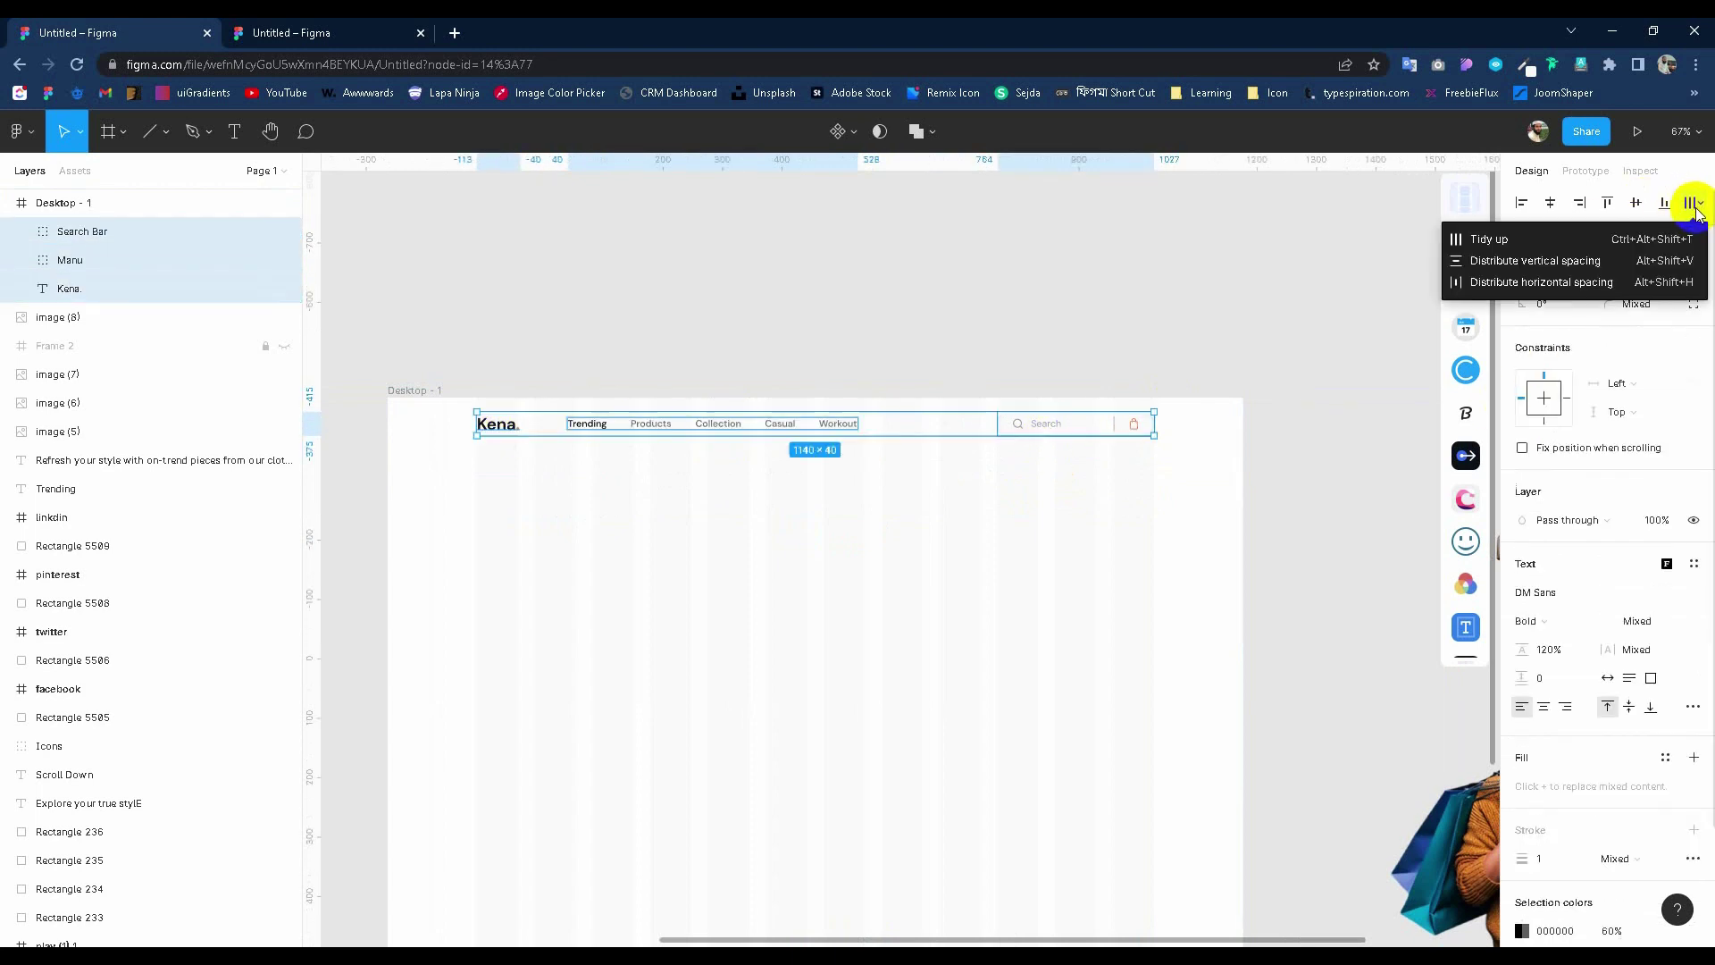
left_click(1528, 279)
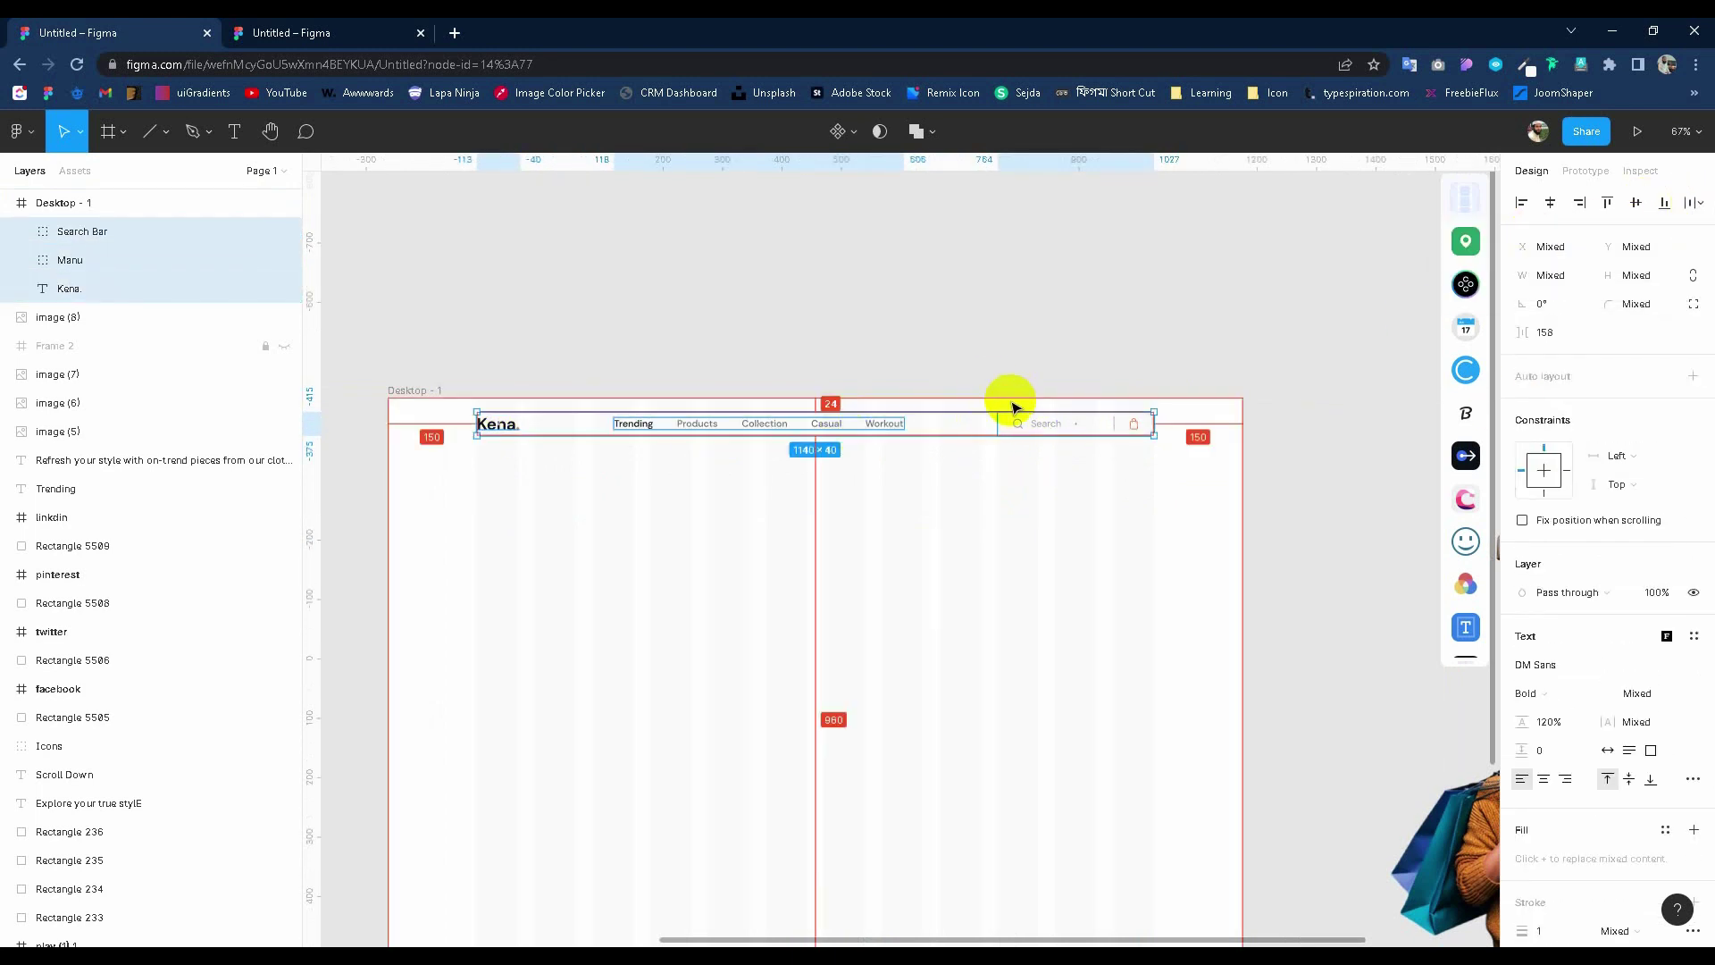
left_click(894, 372)
Shift the Manu menu 20 px left toward the logo.
left_click(782, 435)
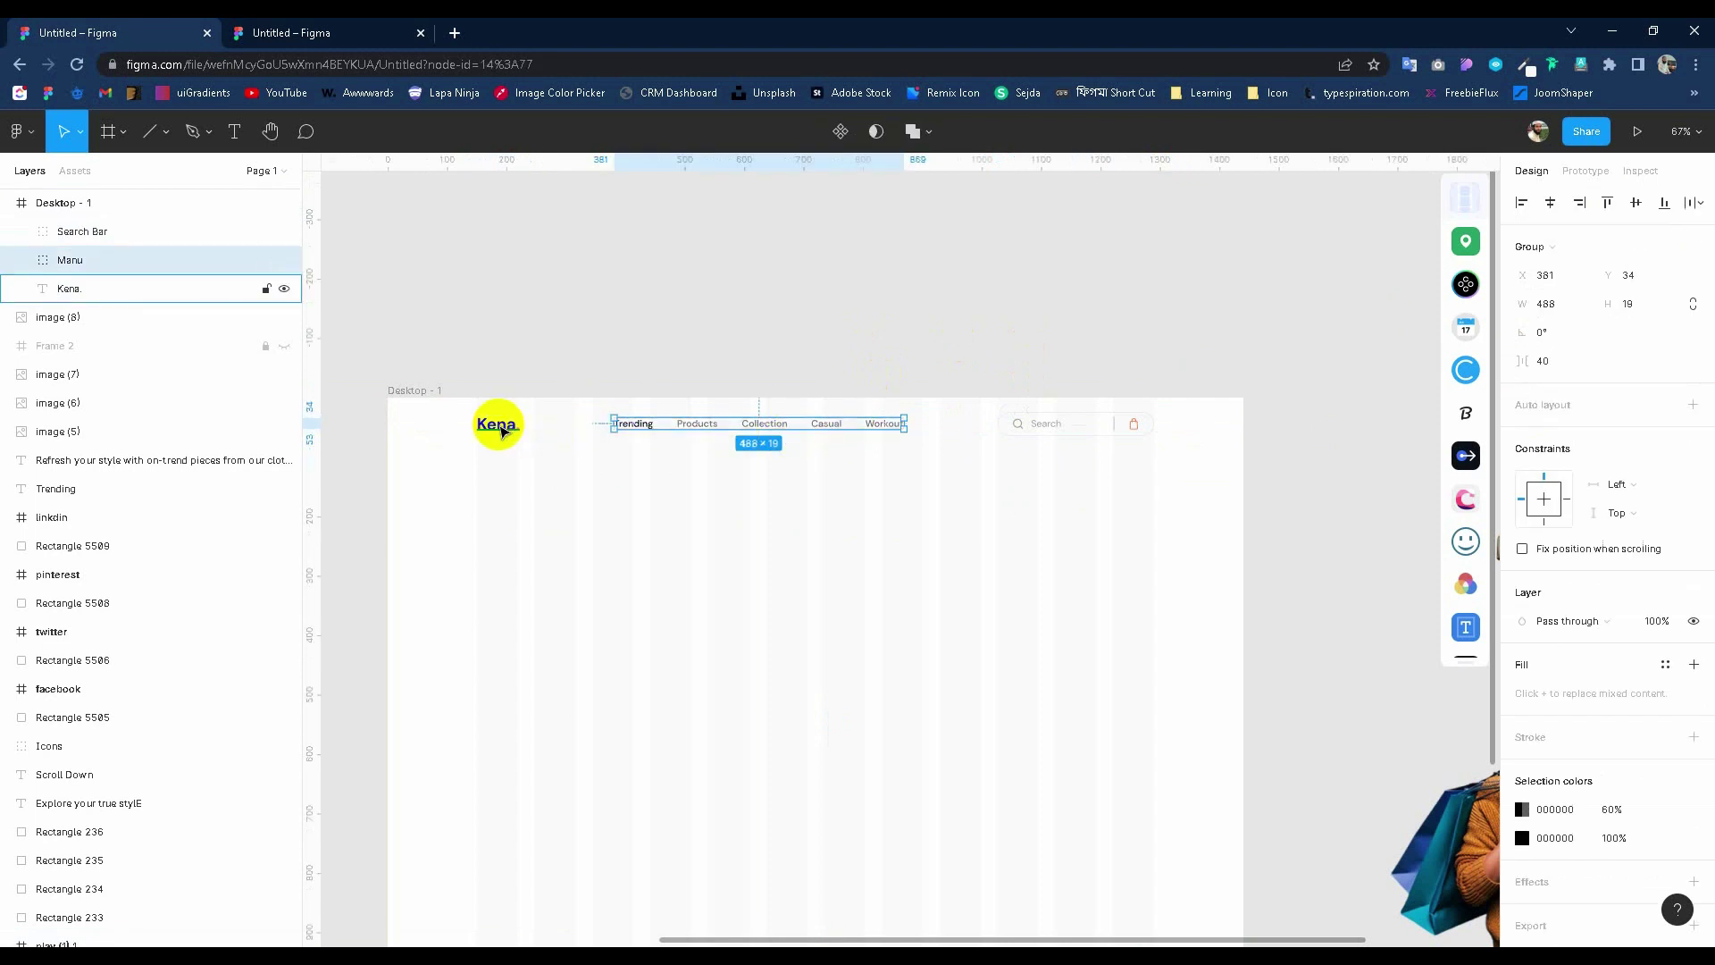
key("shift+Left")
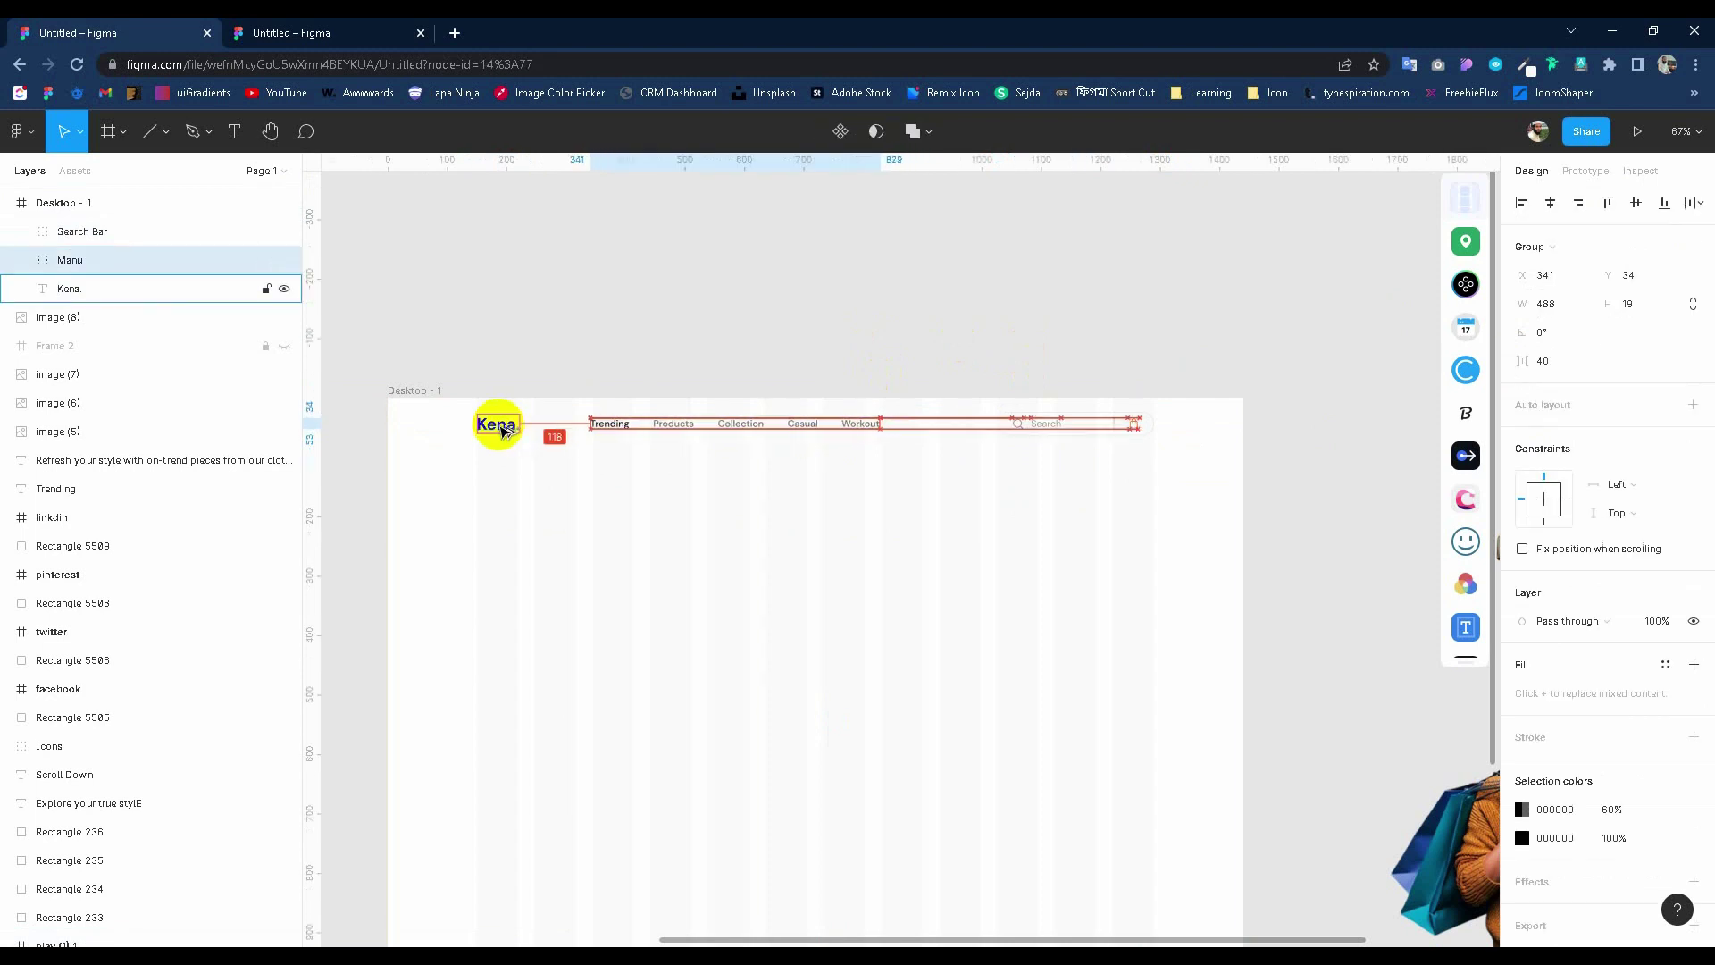
key("shift+Left")
left_click(1328, 344)
scroll(1309, 431, "up", 2)
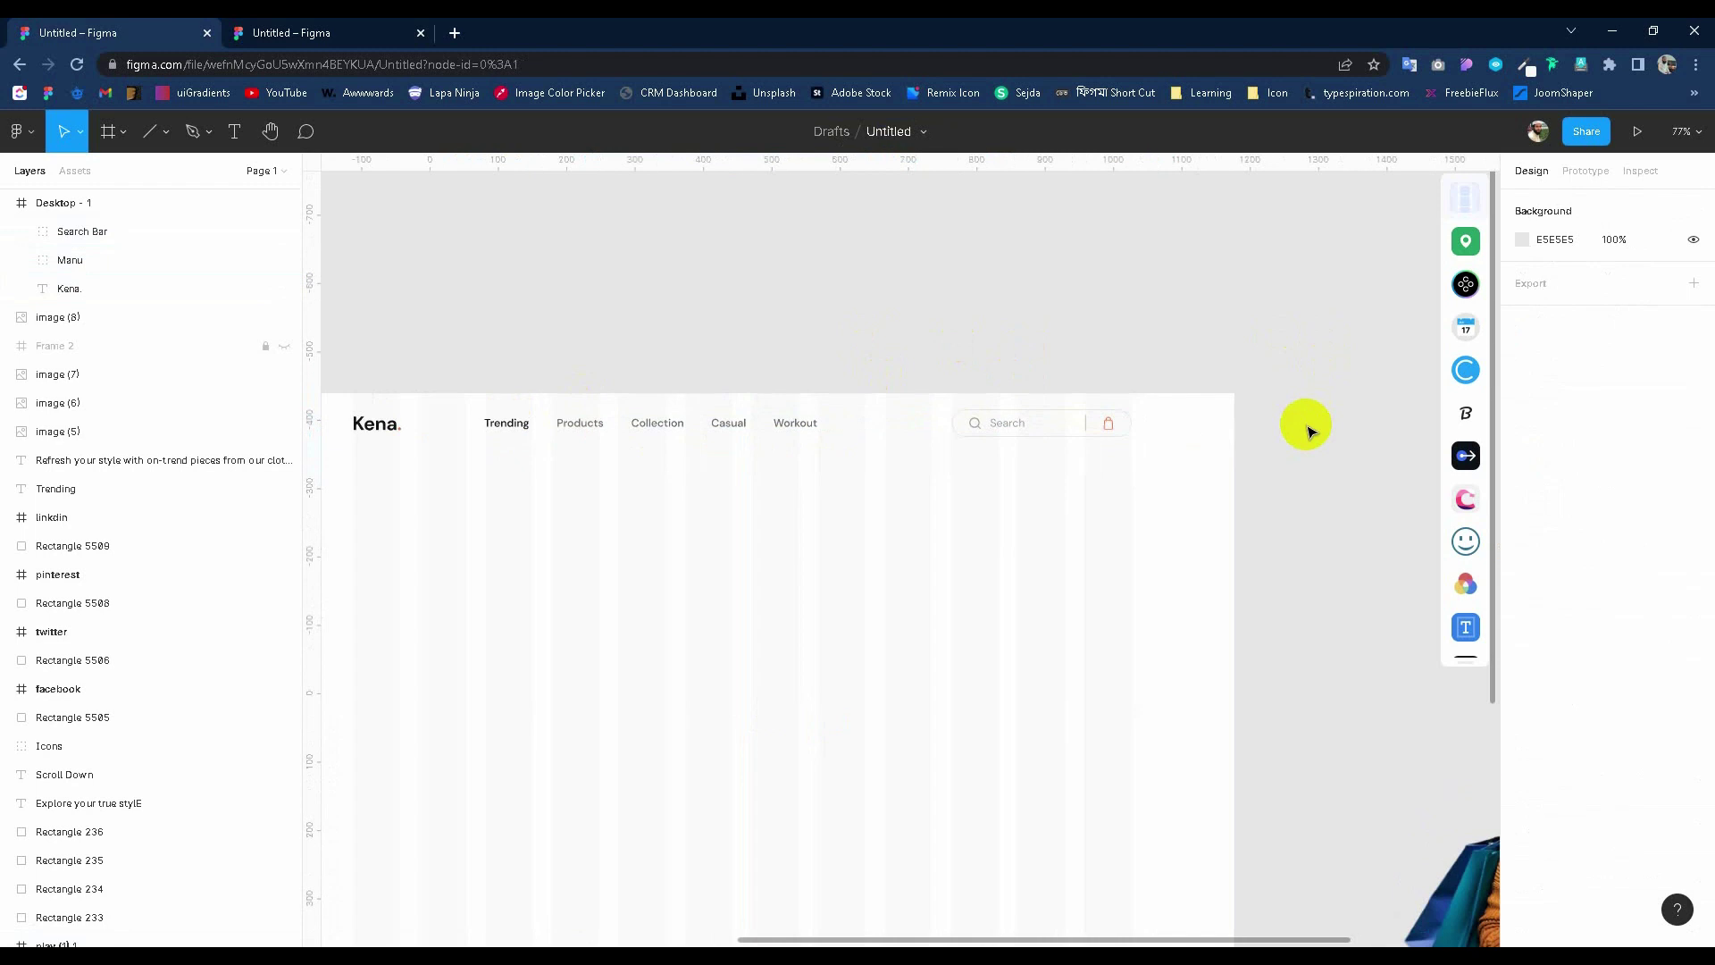
Draw a 609×1024 rectangle along the Desktop frame's right side and fill it cream (F9F5EA).
left_click(154, 132)
left_click(134, 173)
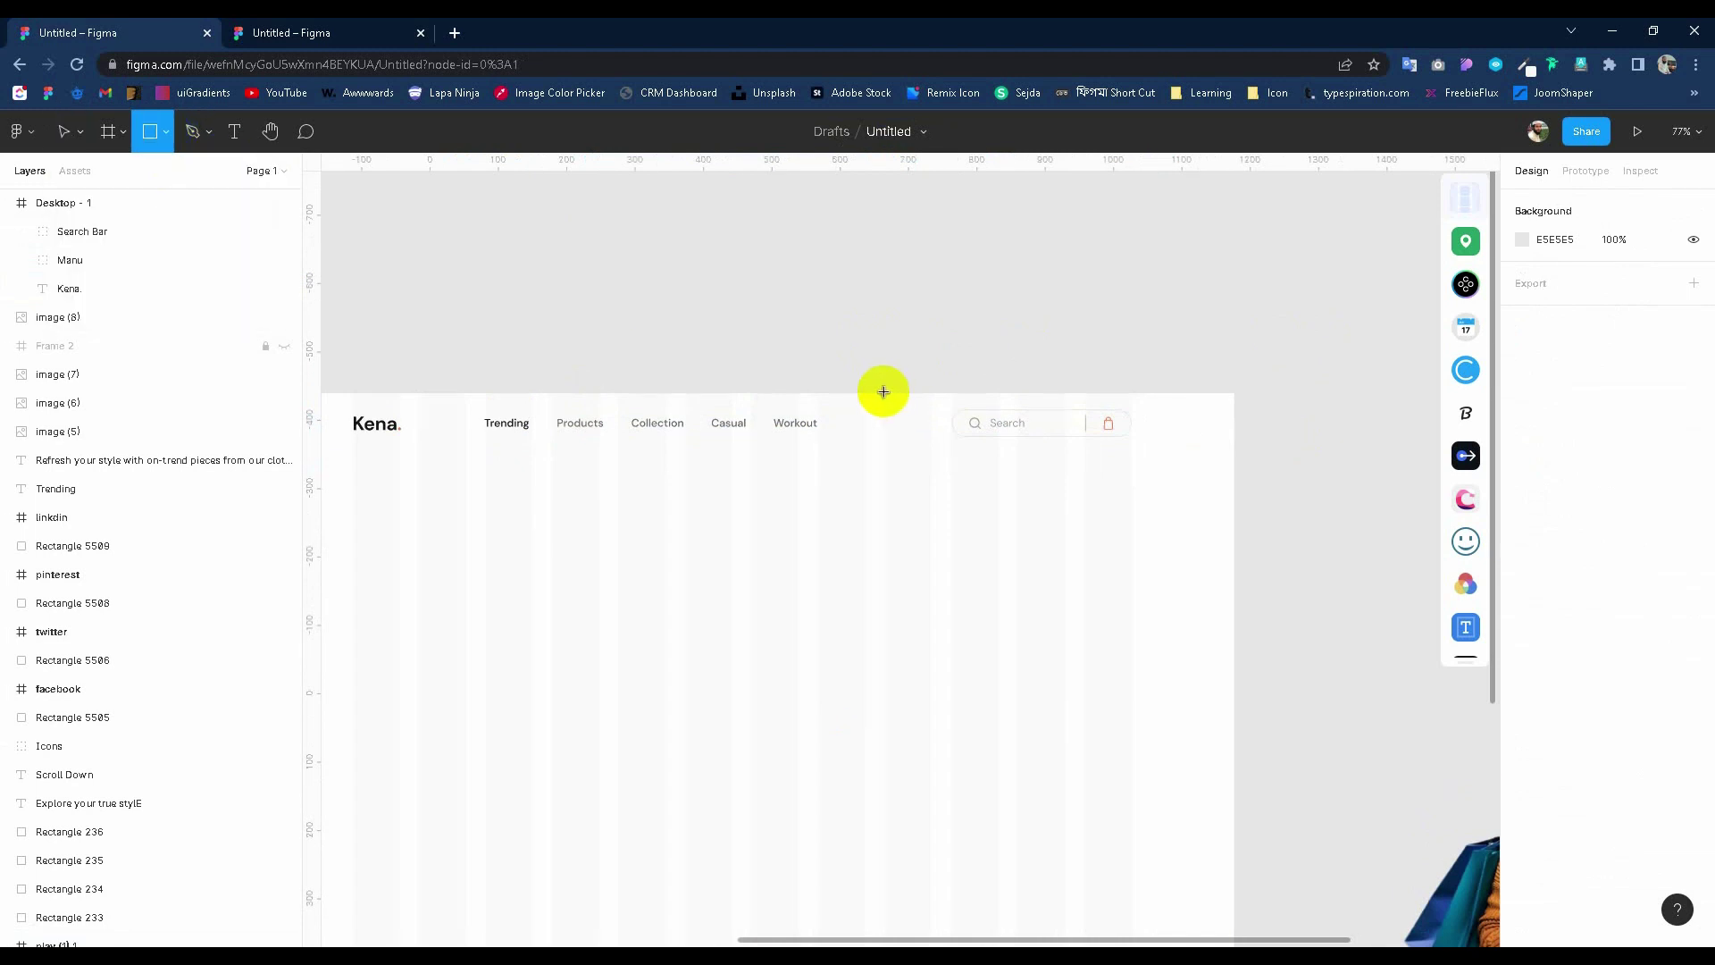
left_click_drag(883, 393, 1235, 773)
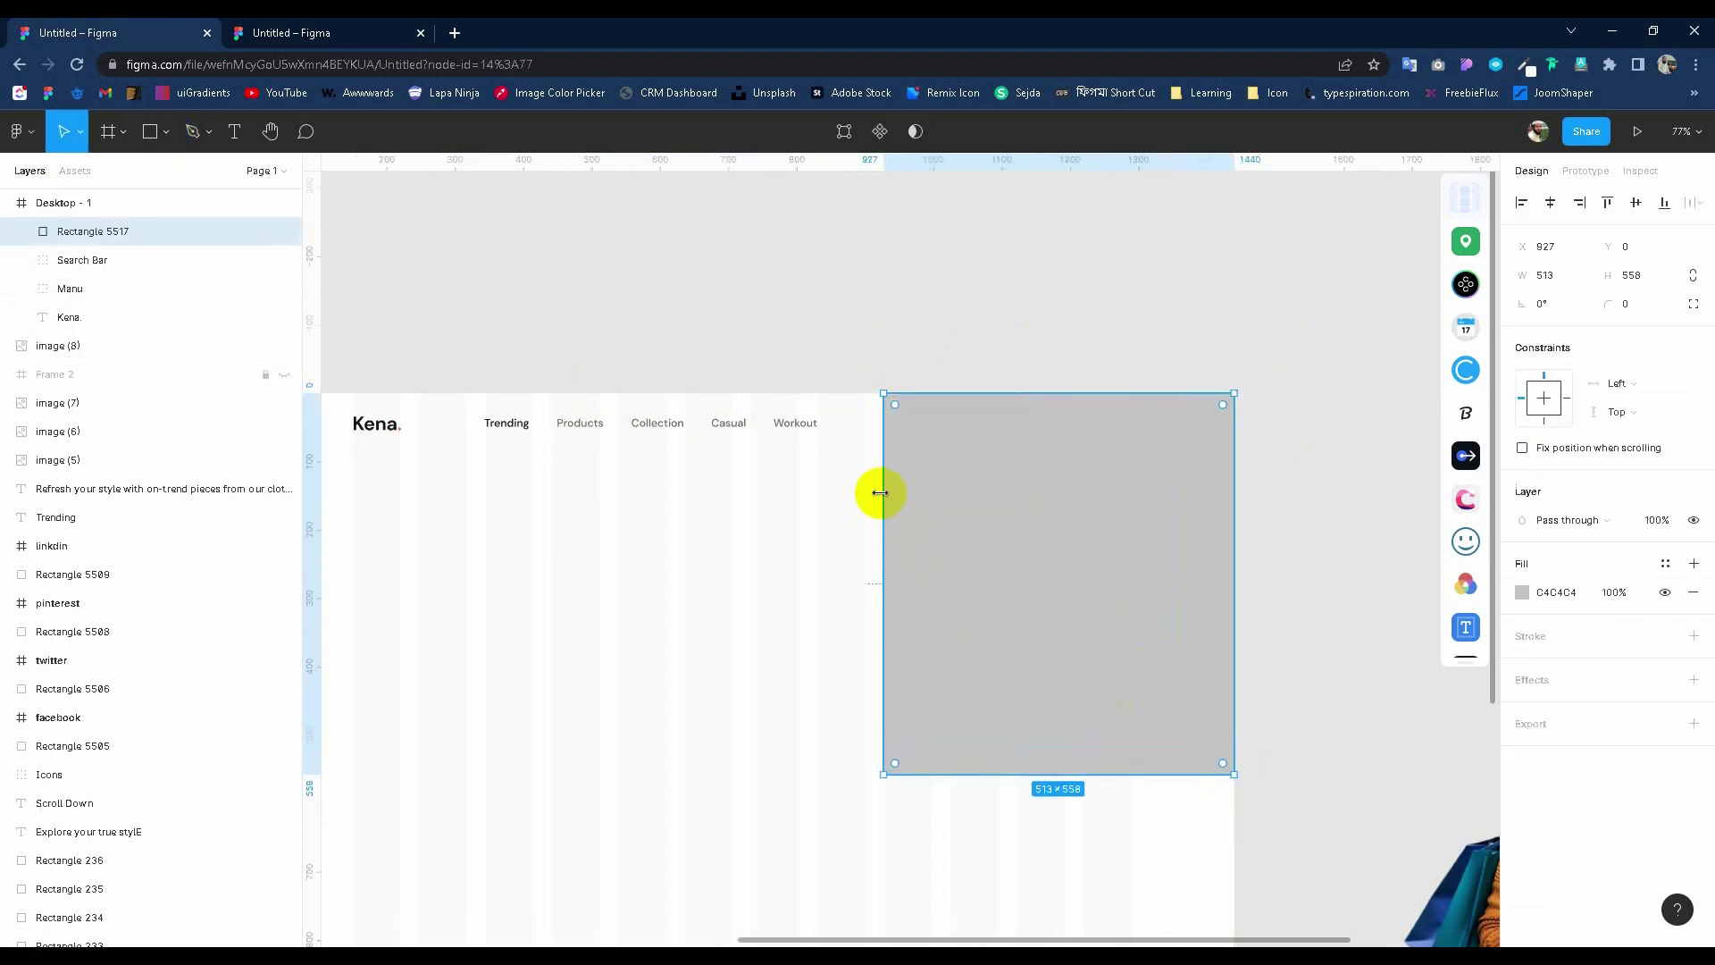
left_click_drag(880, 493, 823, 482)
scroll(887, 455, "down", 5)
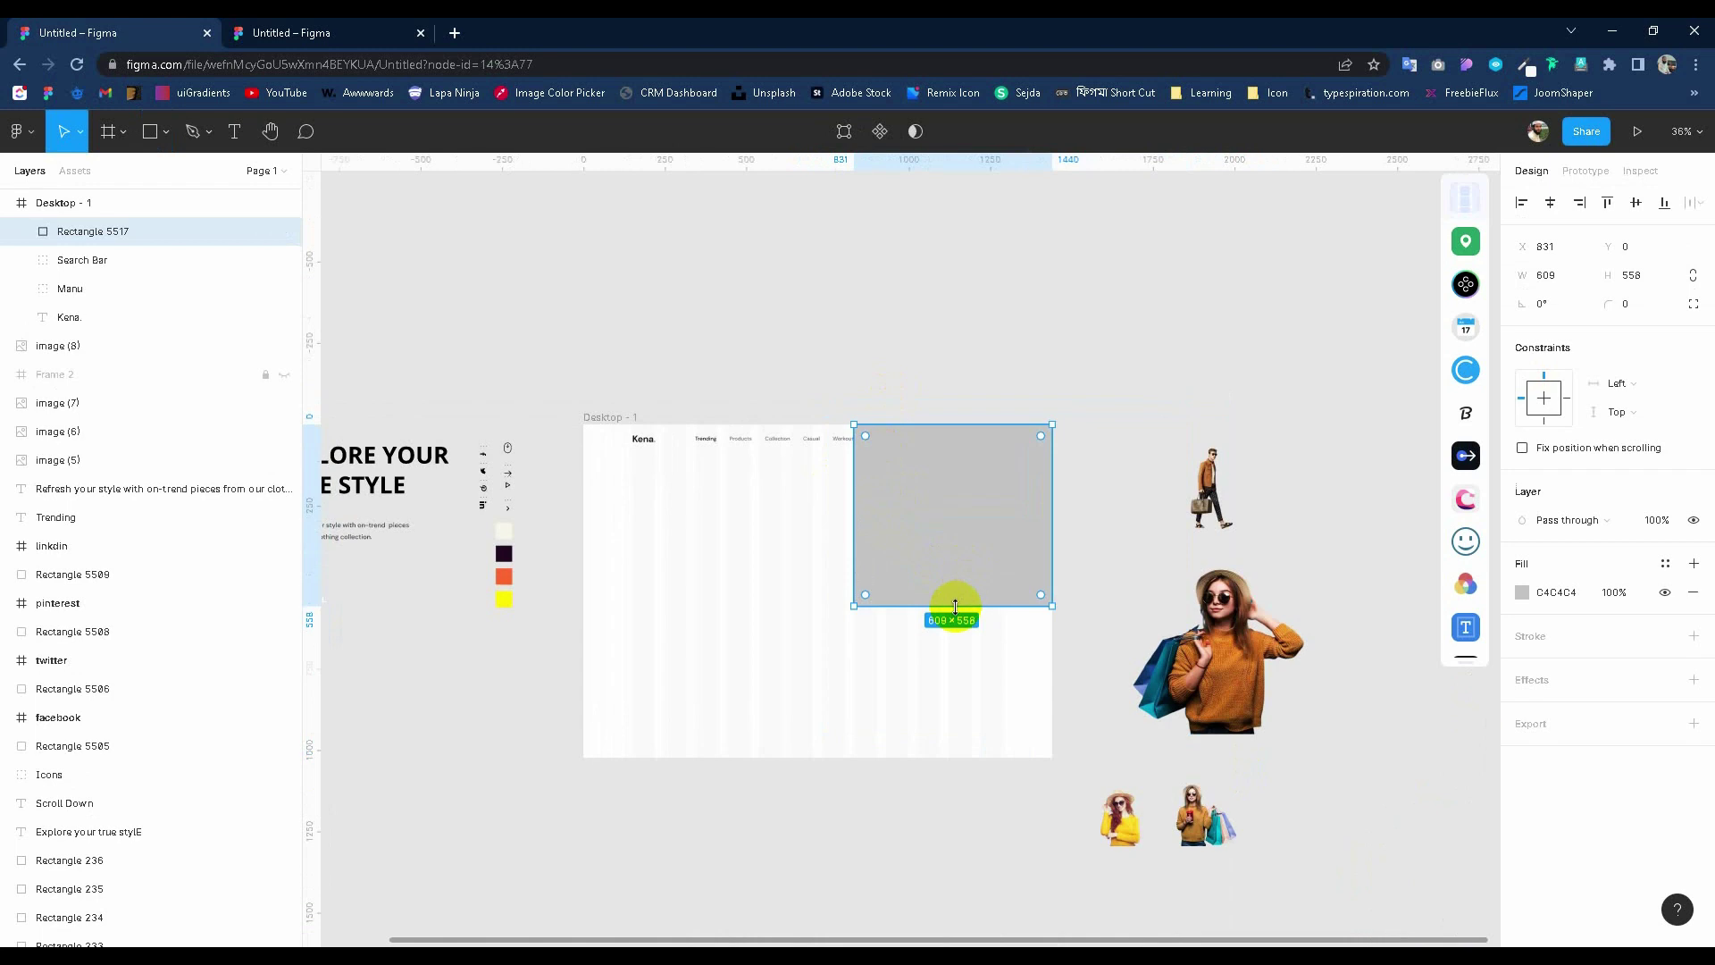
left_click_drag(954, 605, 957, 759)
key("i")
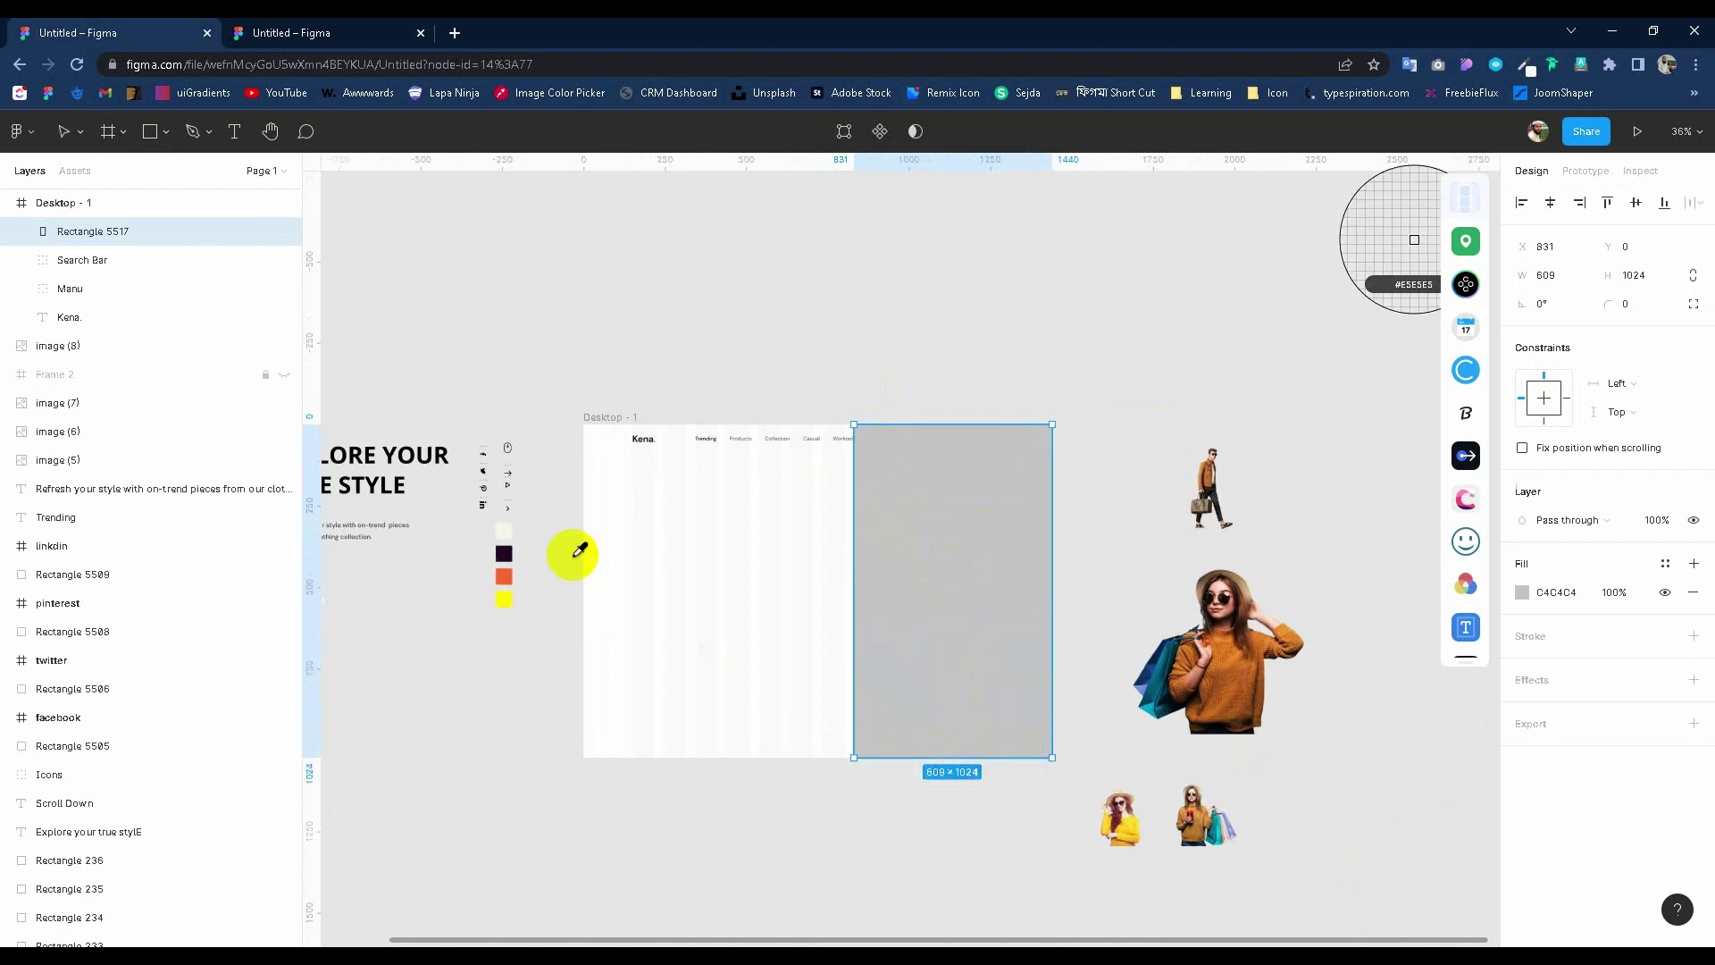
left_click(507, 530)
Send the cream rectangle to the back, behind the header items.
left_click(816, 330)
scroll(804, 420, "up", 3)
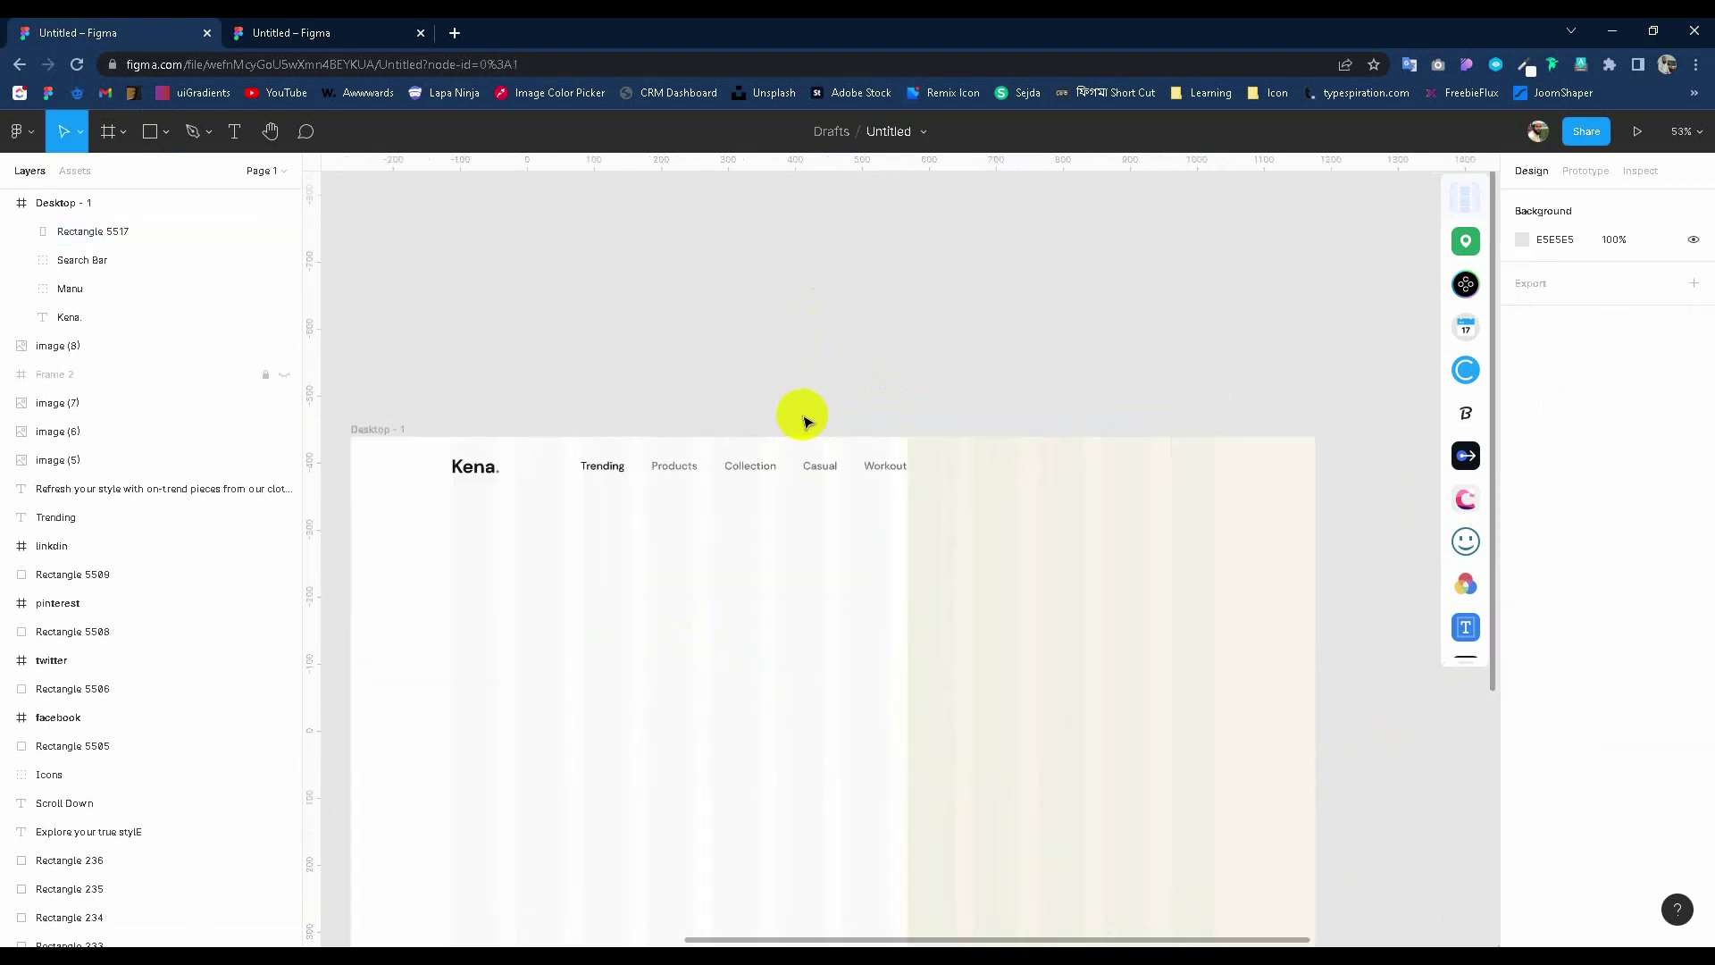
left_click(773, 466)
right_click(990, 464)
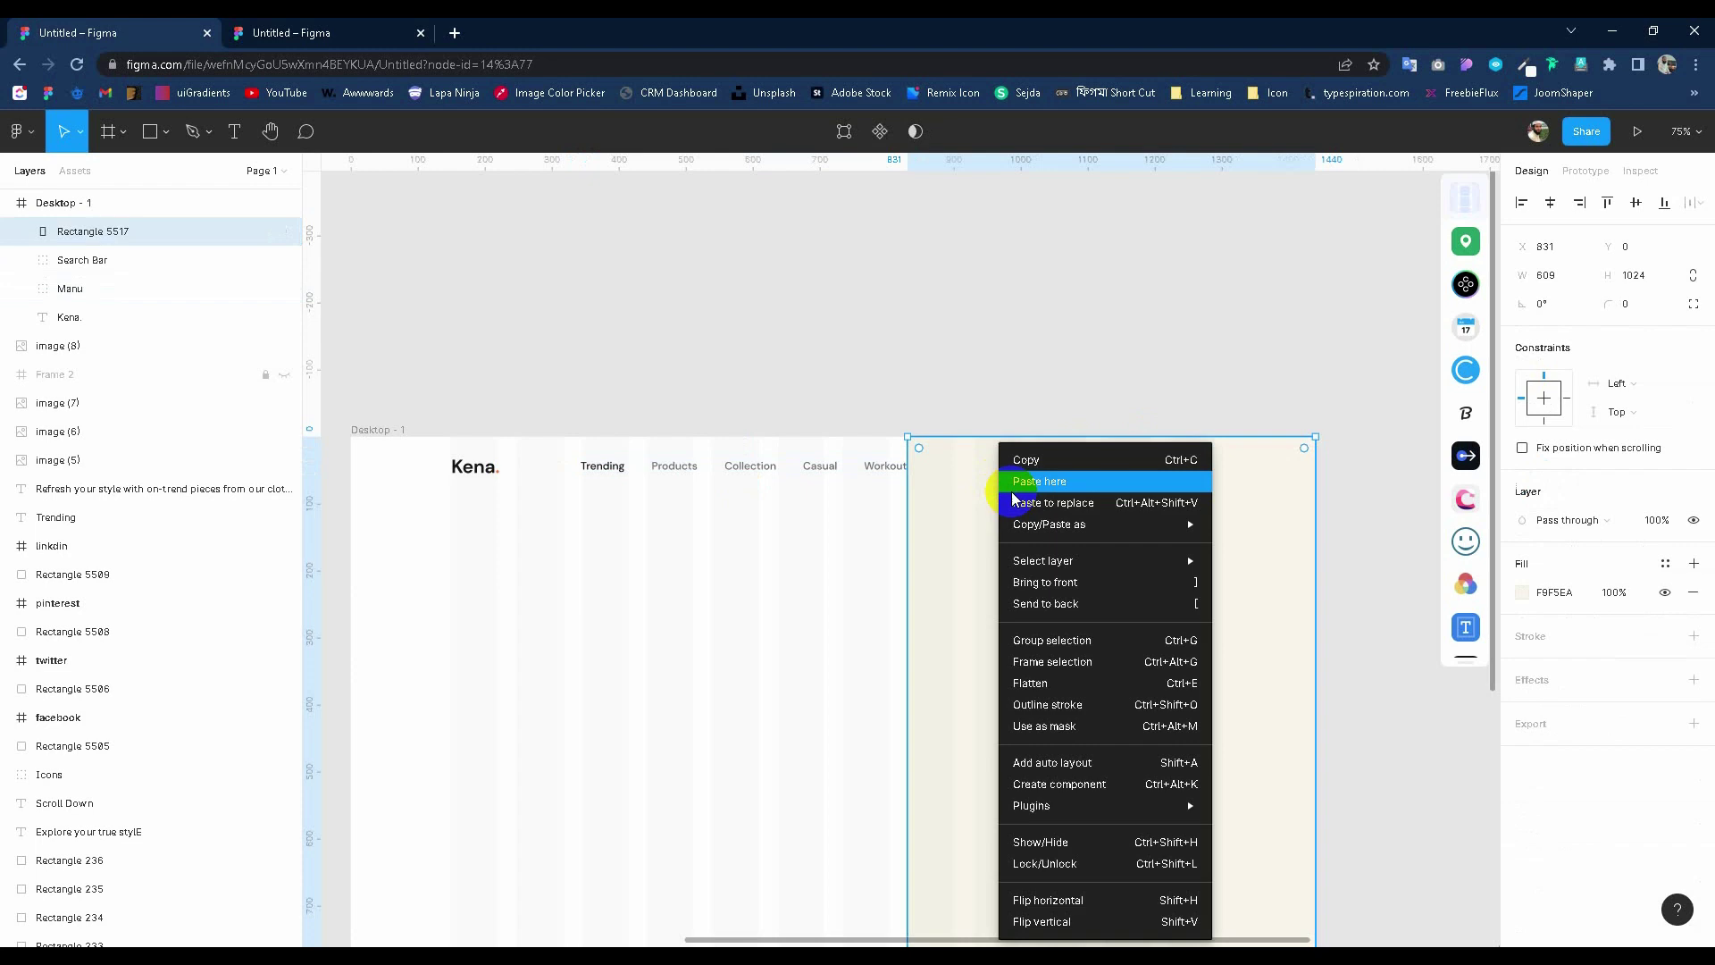
left_click(1108, 576)
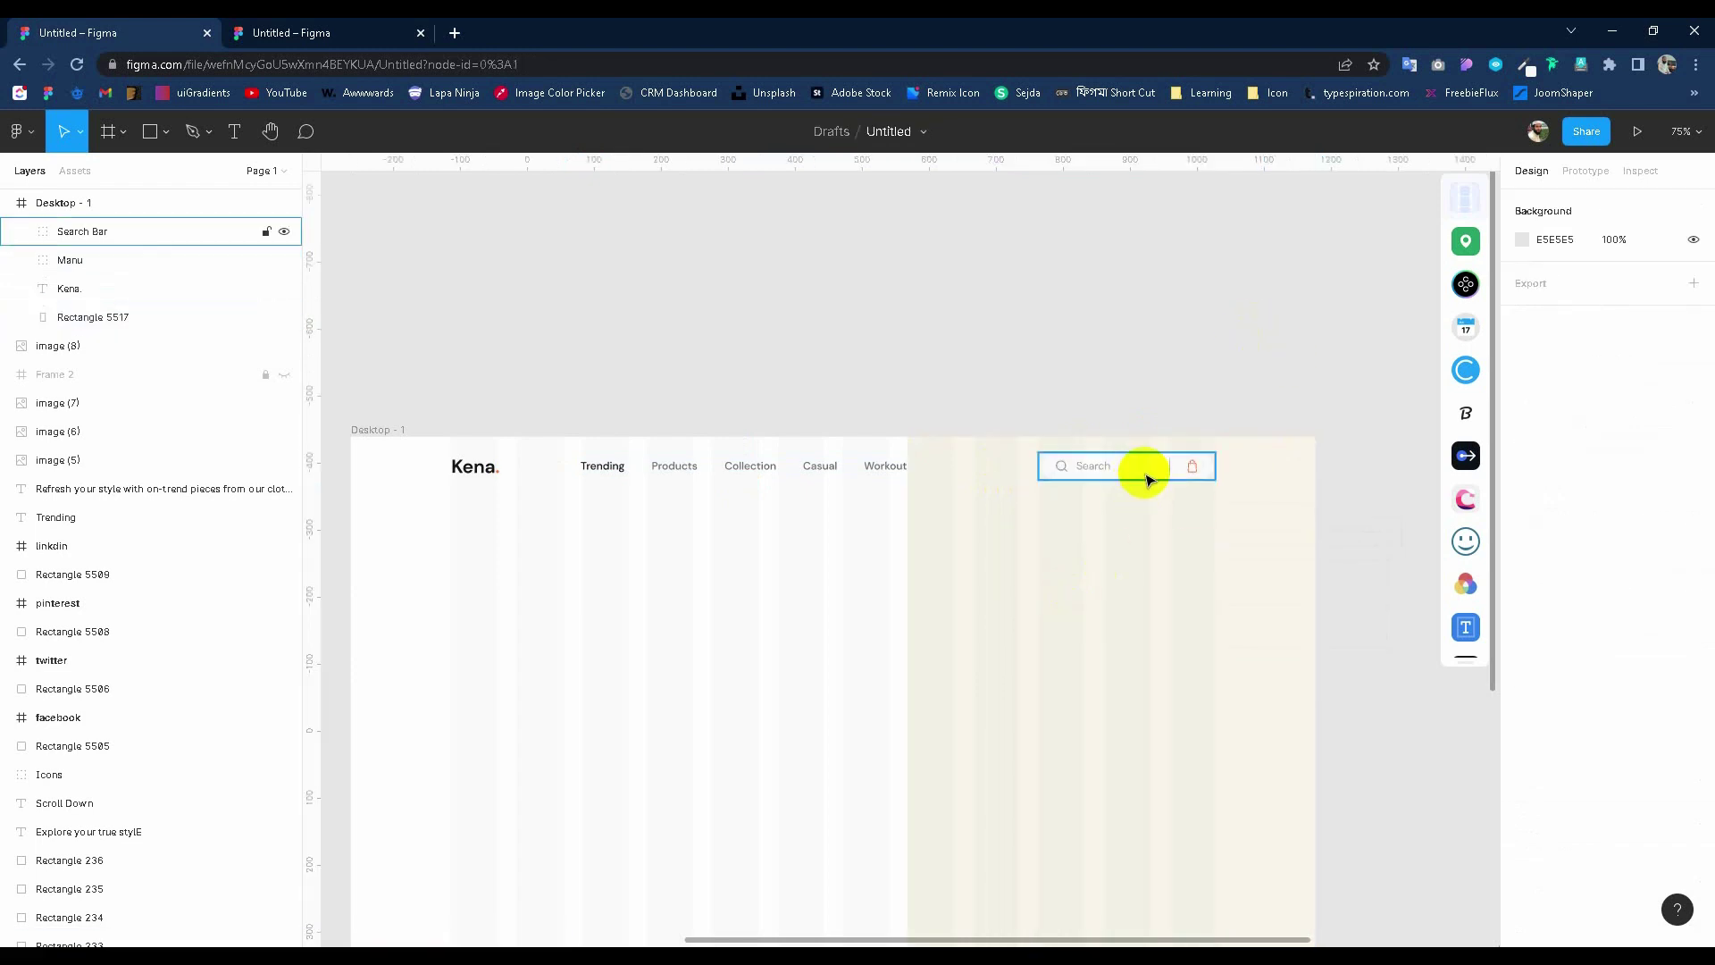
Space the three header items evenly again.
left_click(1146, 468)
left_click(758, 468, "shift")
left_click(474, 466, "shift")
left_click(1695, 203)
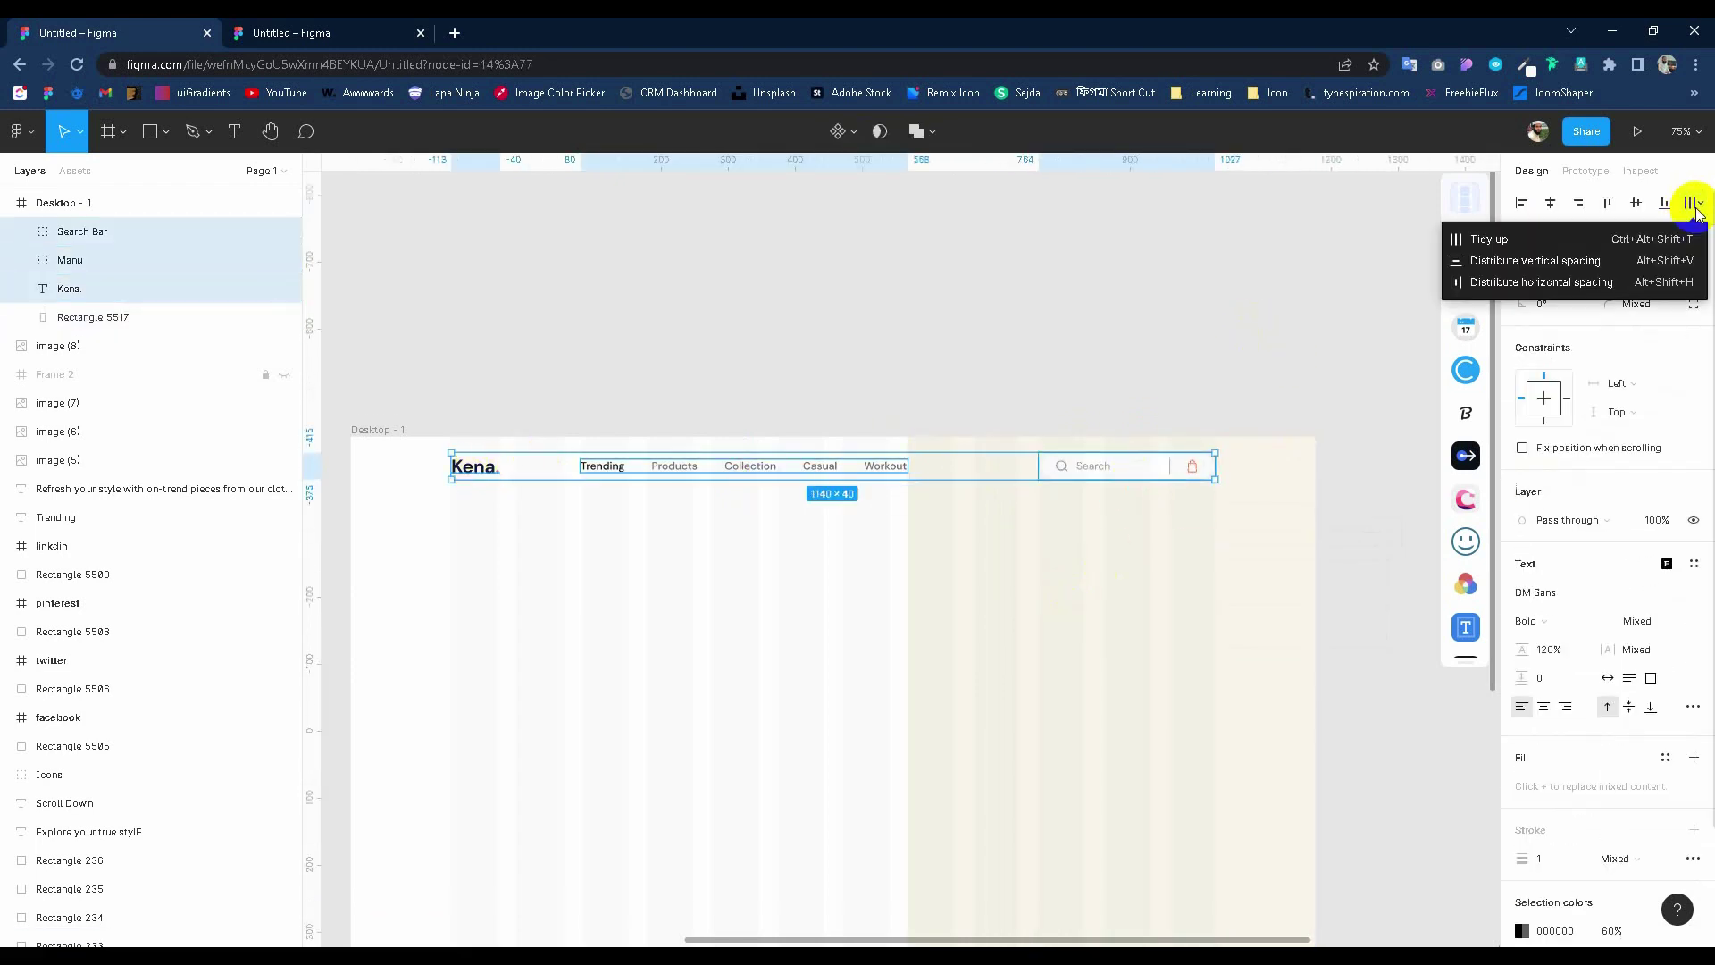
left_click(1551, 249)
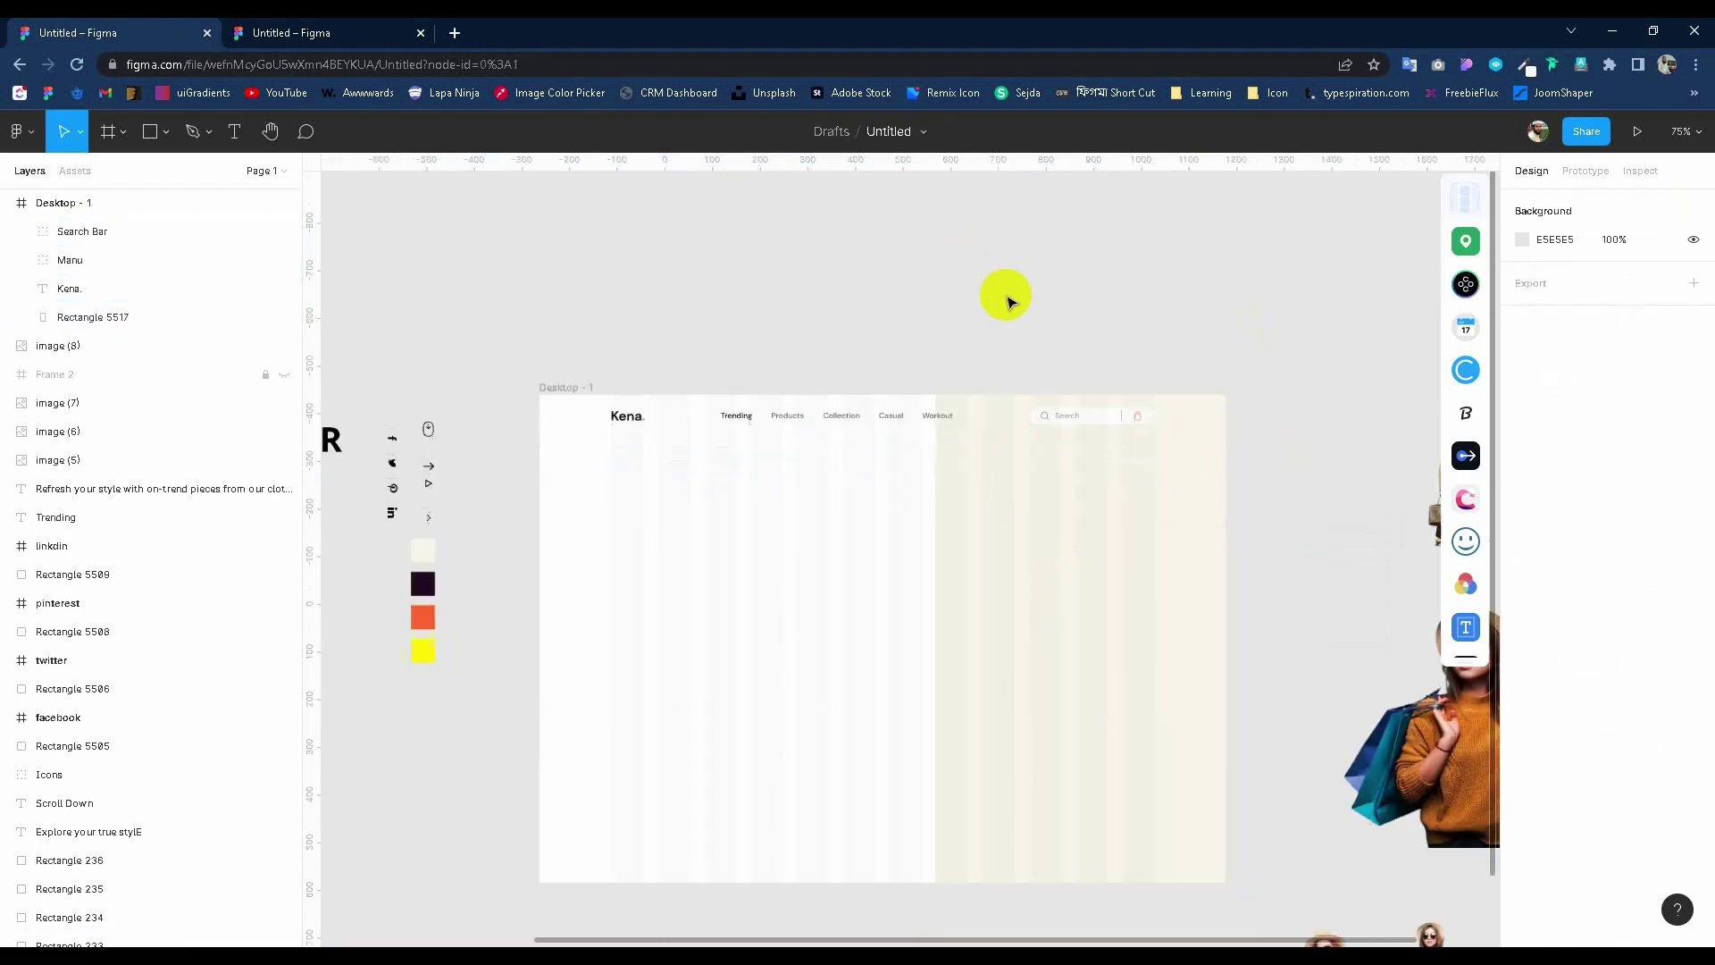
Add the EXPLORE YOUR TRUE STYLE heading below the logo in Open Sans Bold 72.
scroll(762, 318, "down", 3)
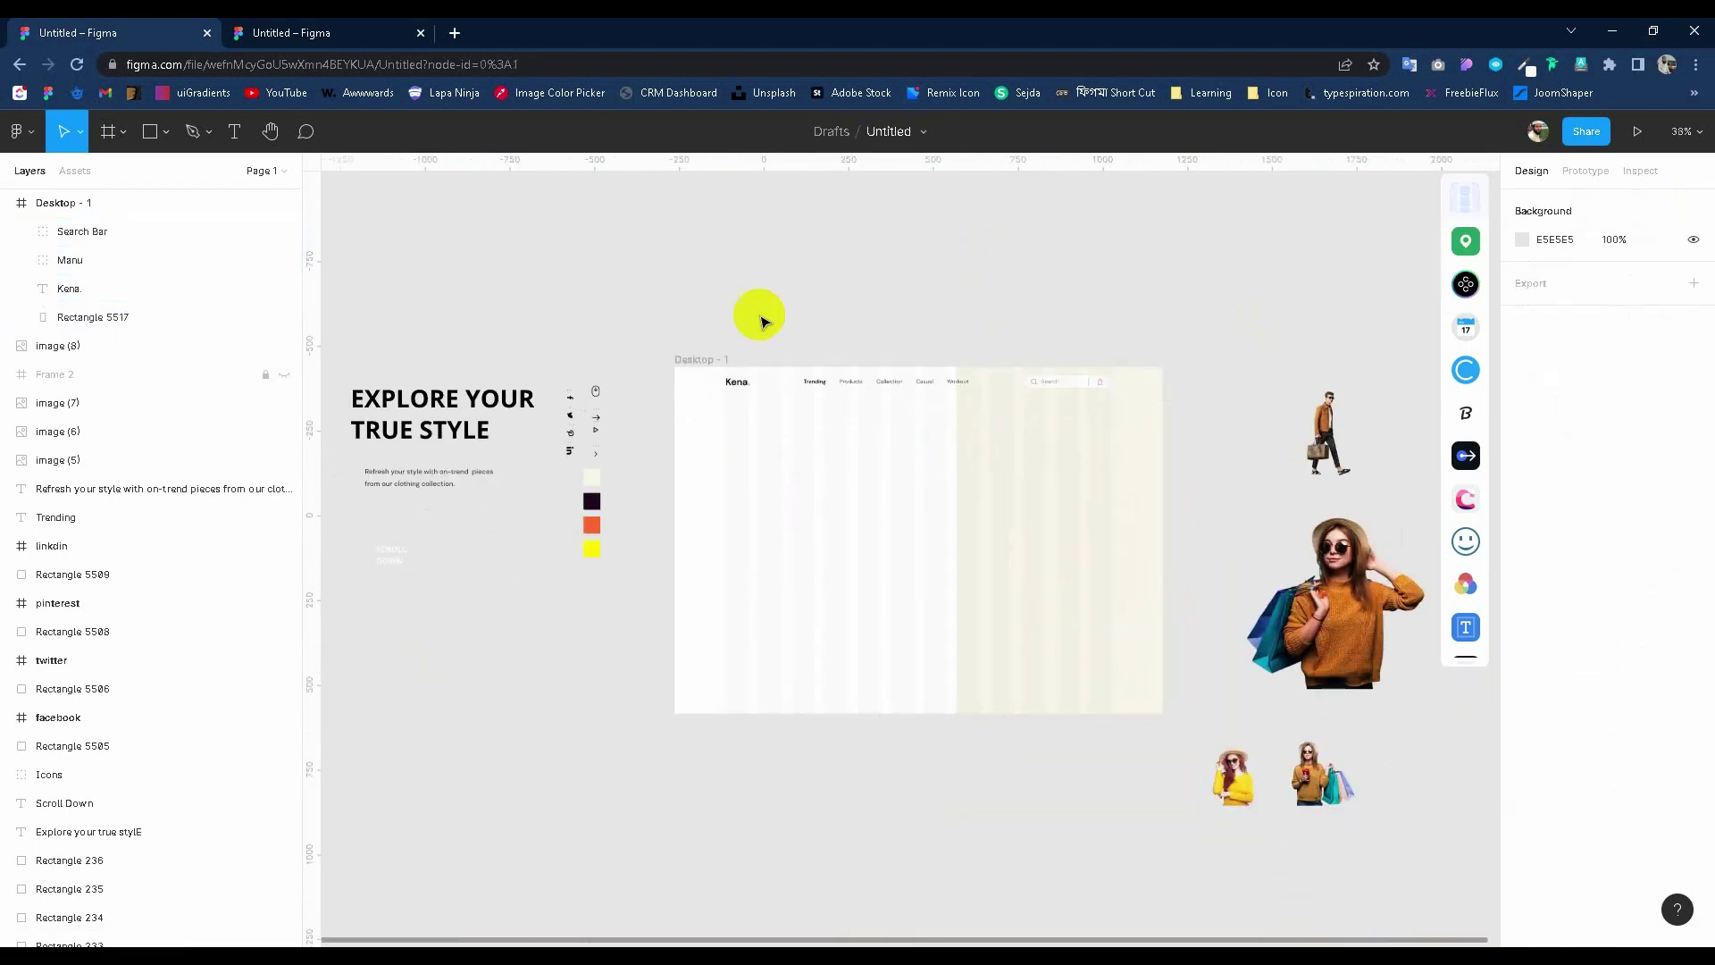
scroll(762, 318, "up", 1)
scroll(679, 277, "down", 2)
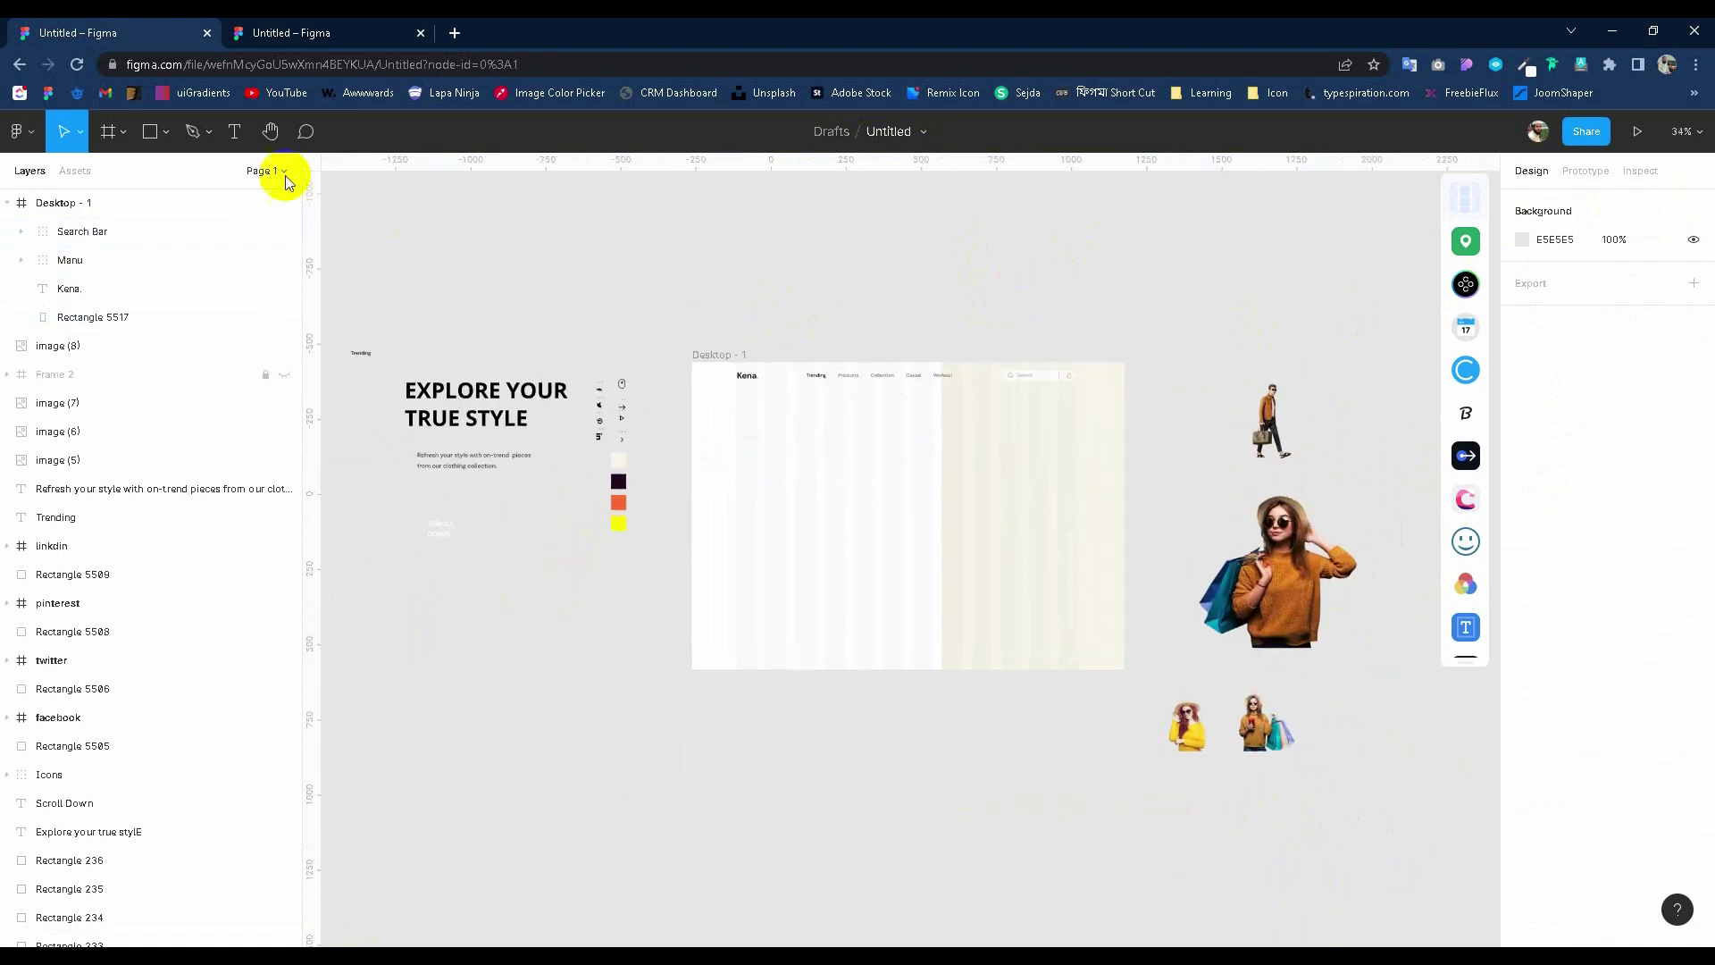
left_click(235, 131)
left_click(740, 423)
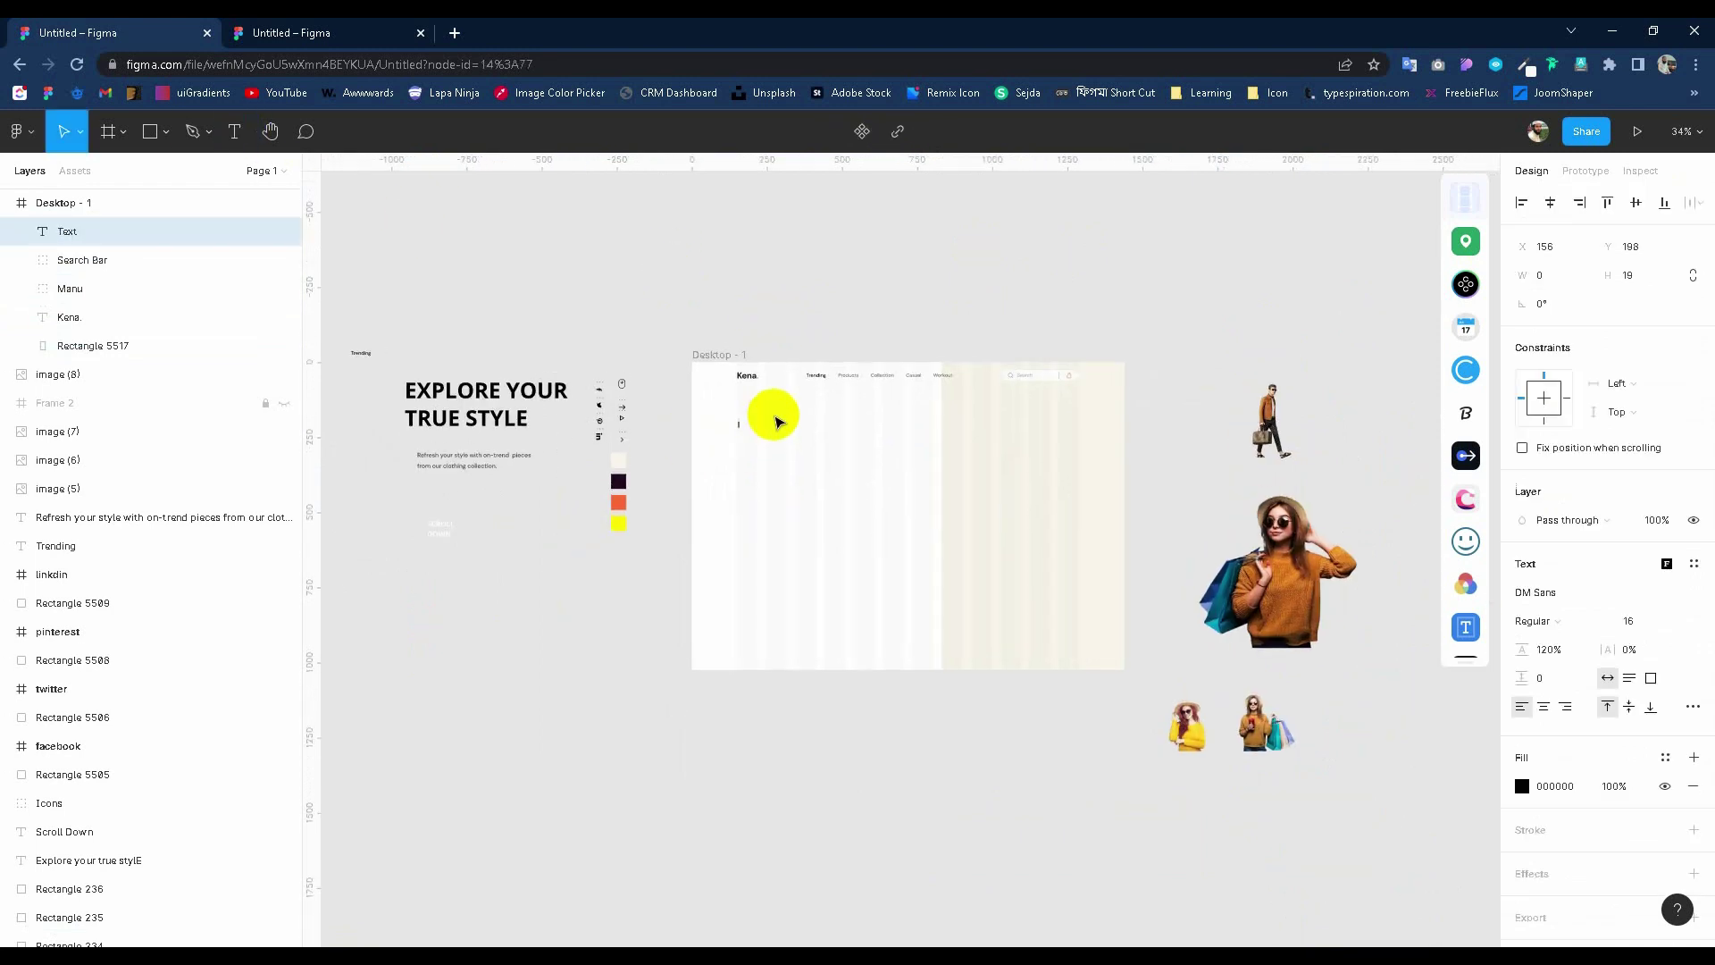
type("Ex")
left_click(1647, 621)
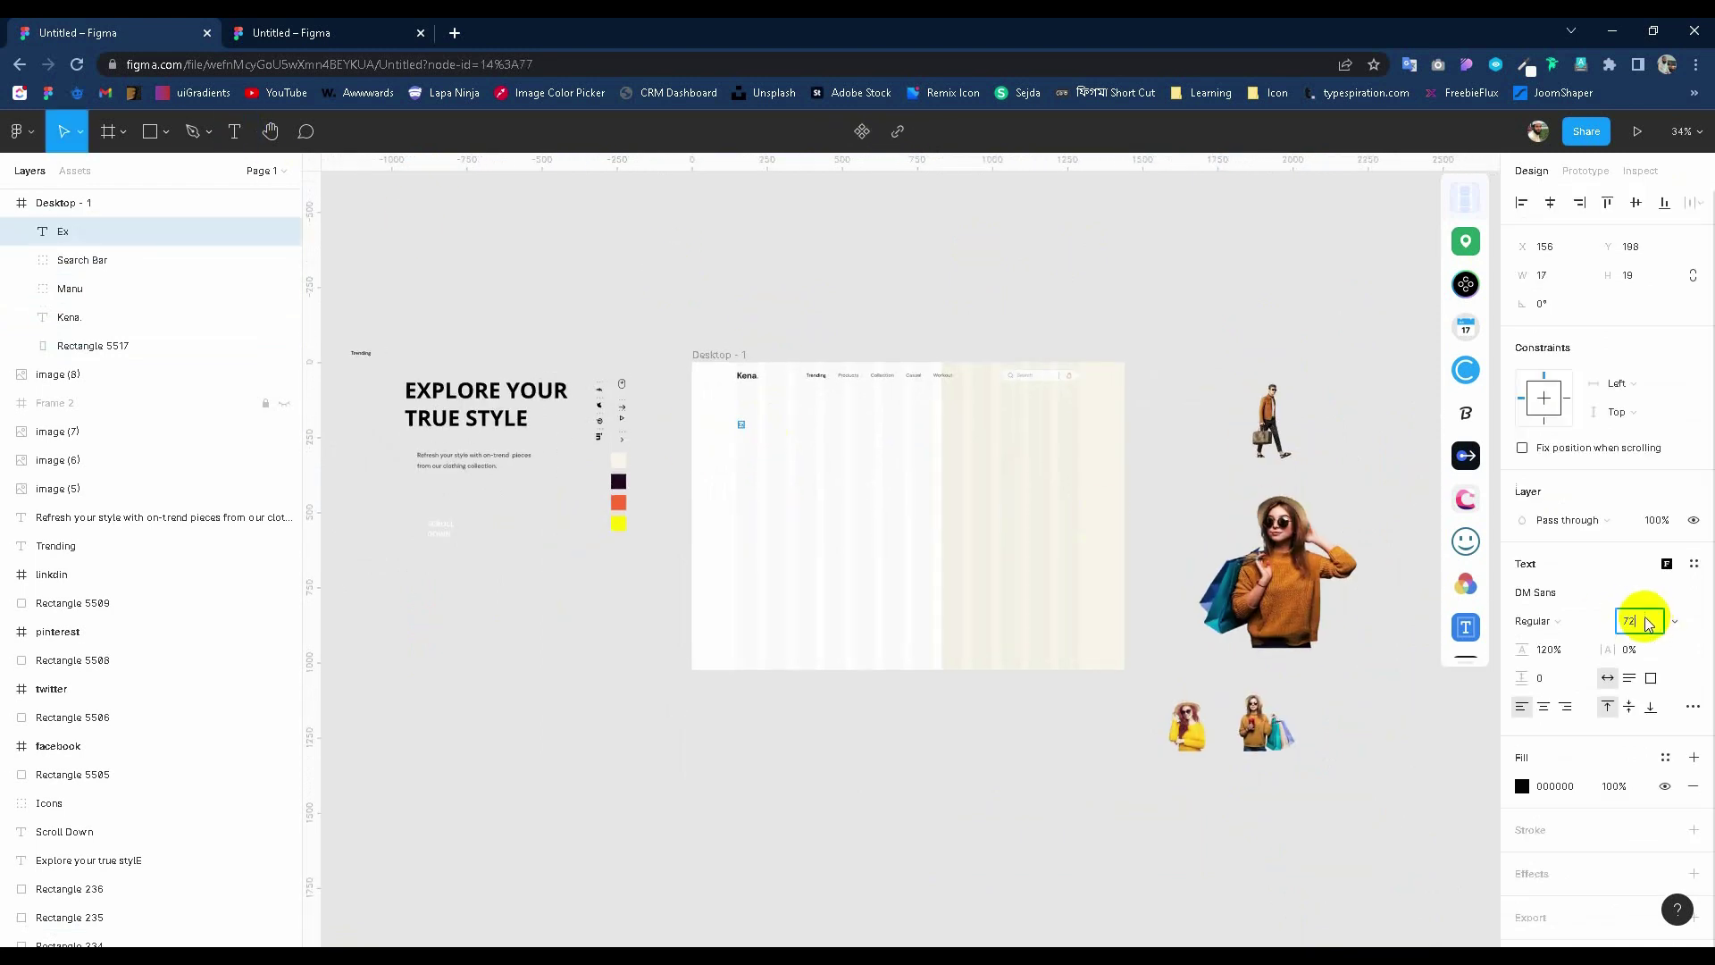
left_click(1564, 596)
type("Open")
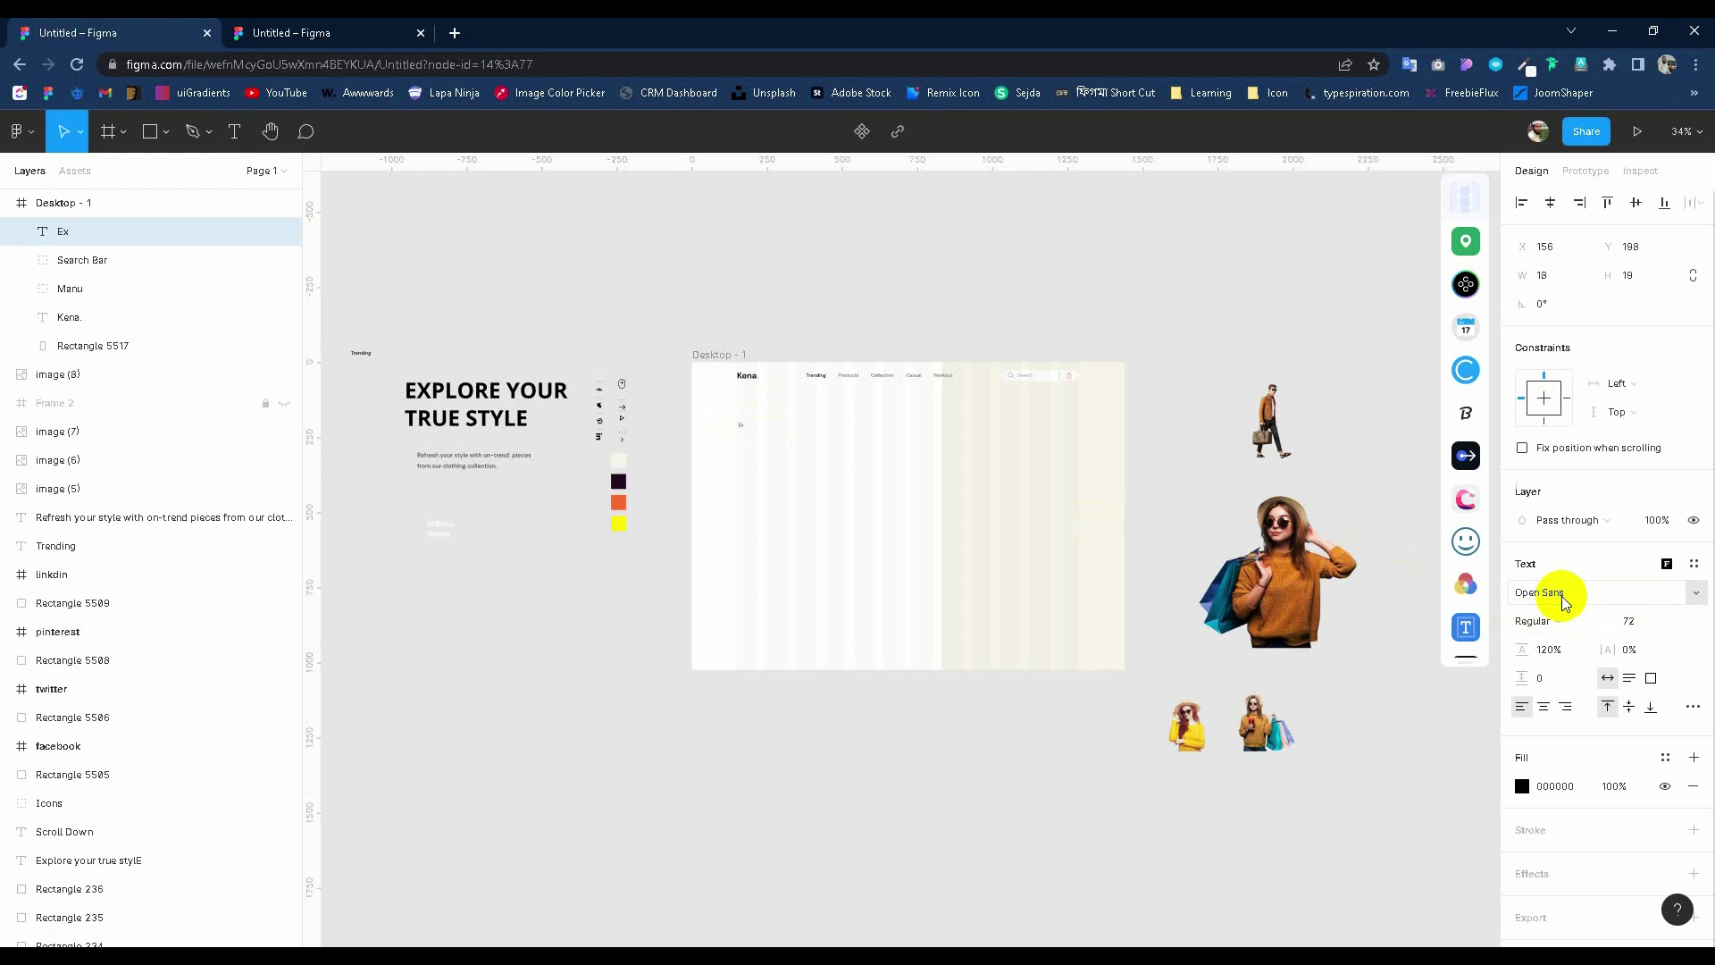
left_click(1647, 622)
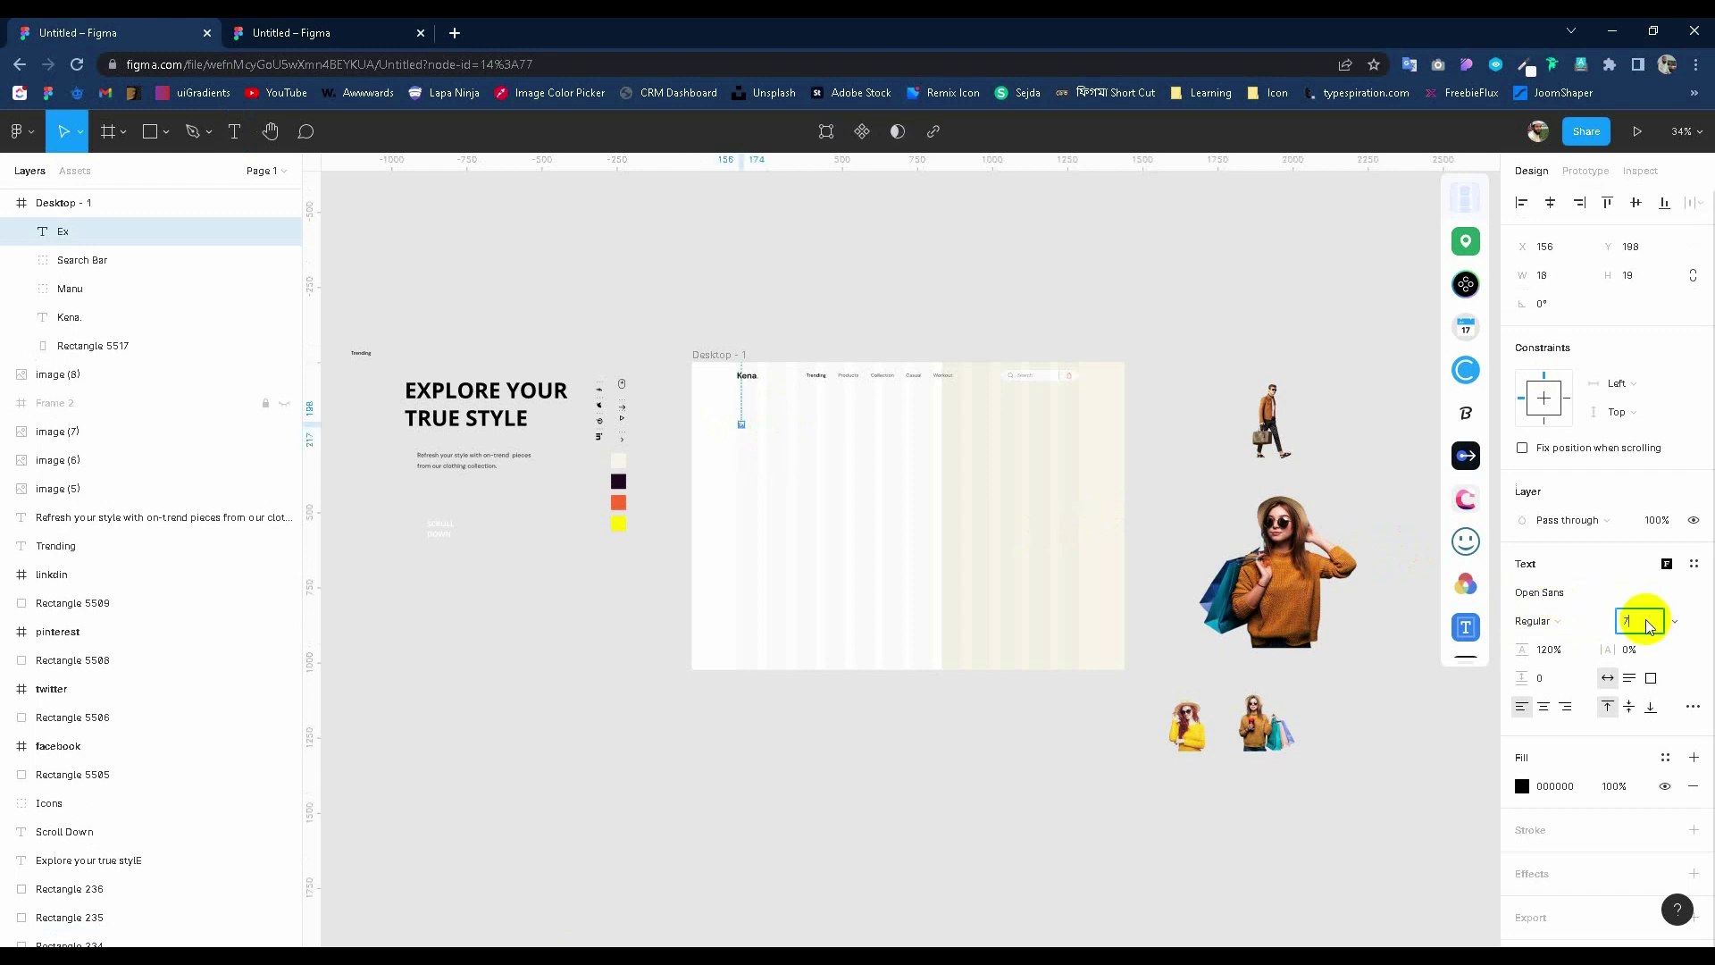
left_click(1533, 621)
type("plore Your True Styl")
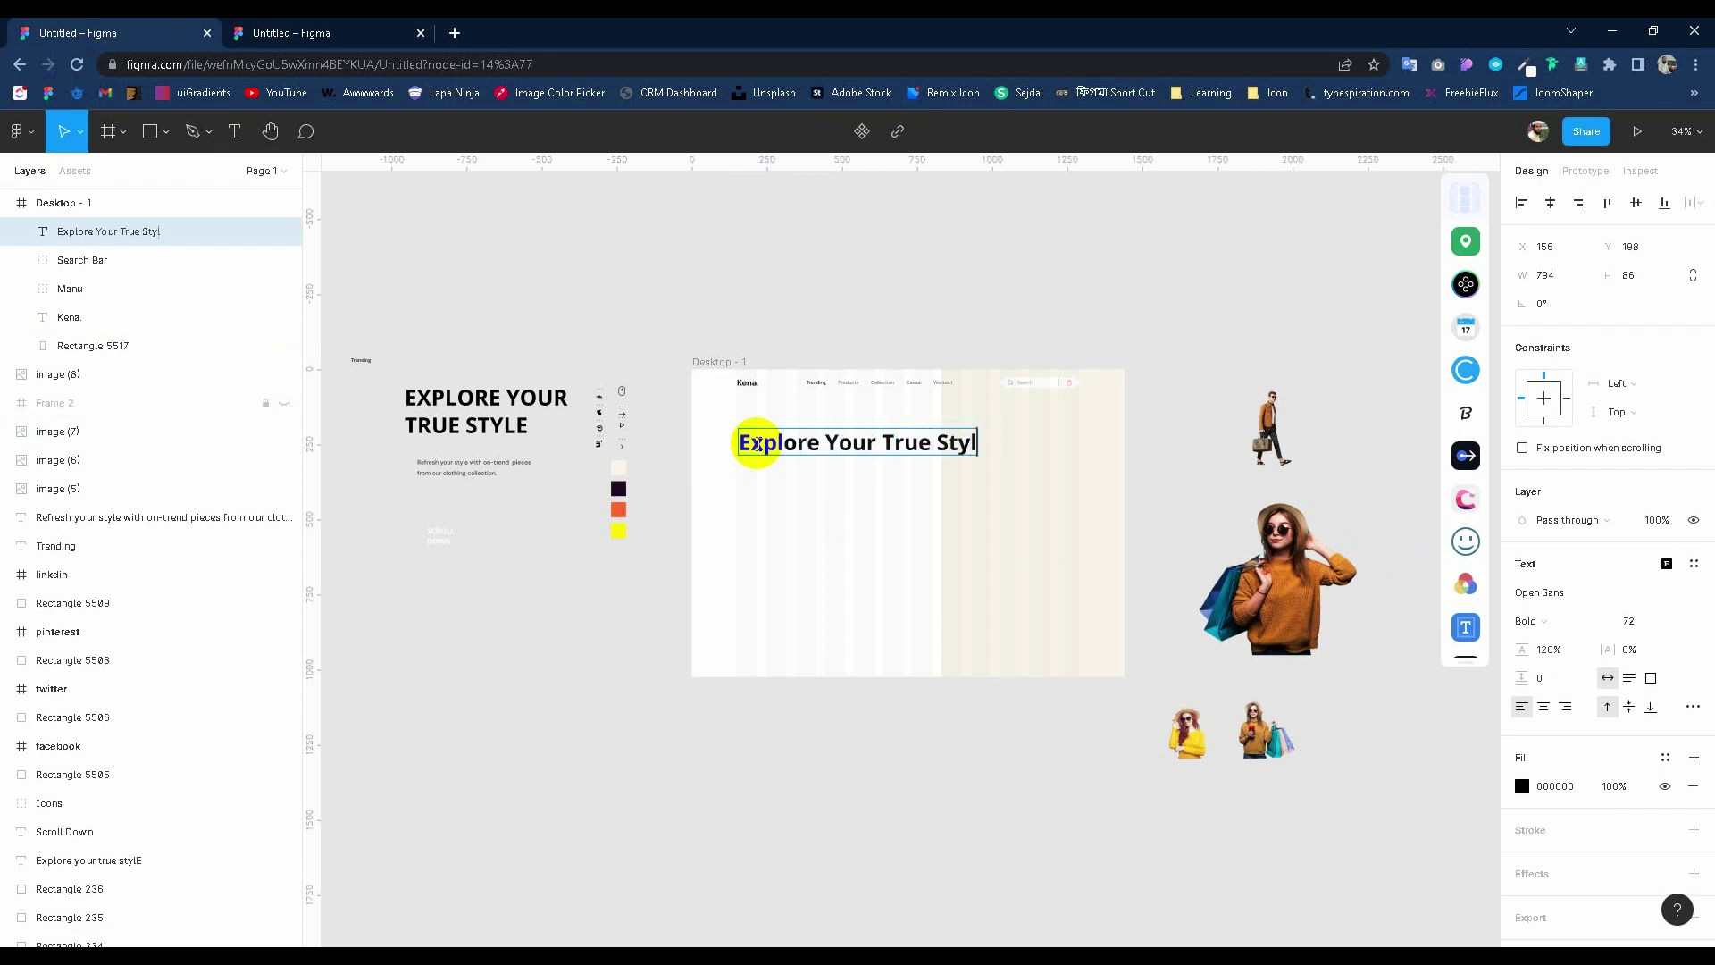
type("e")
key("Escape")
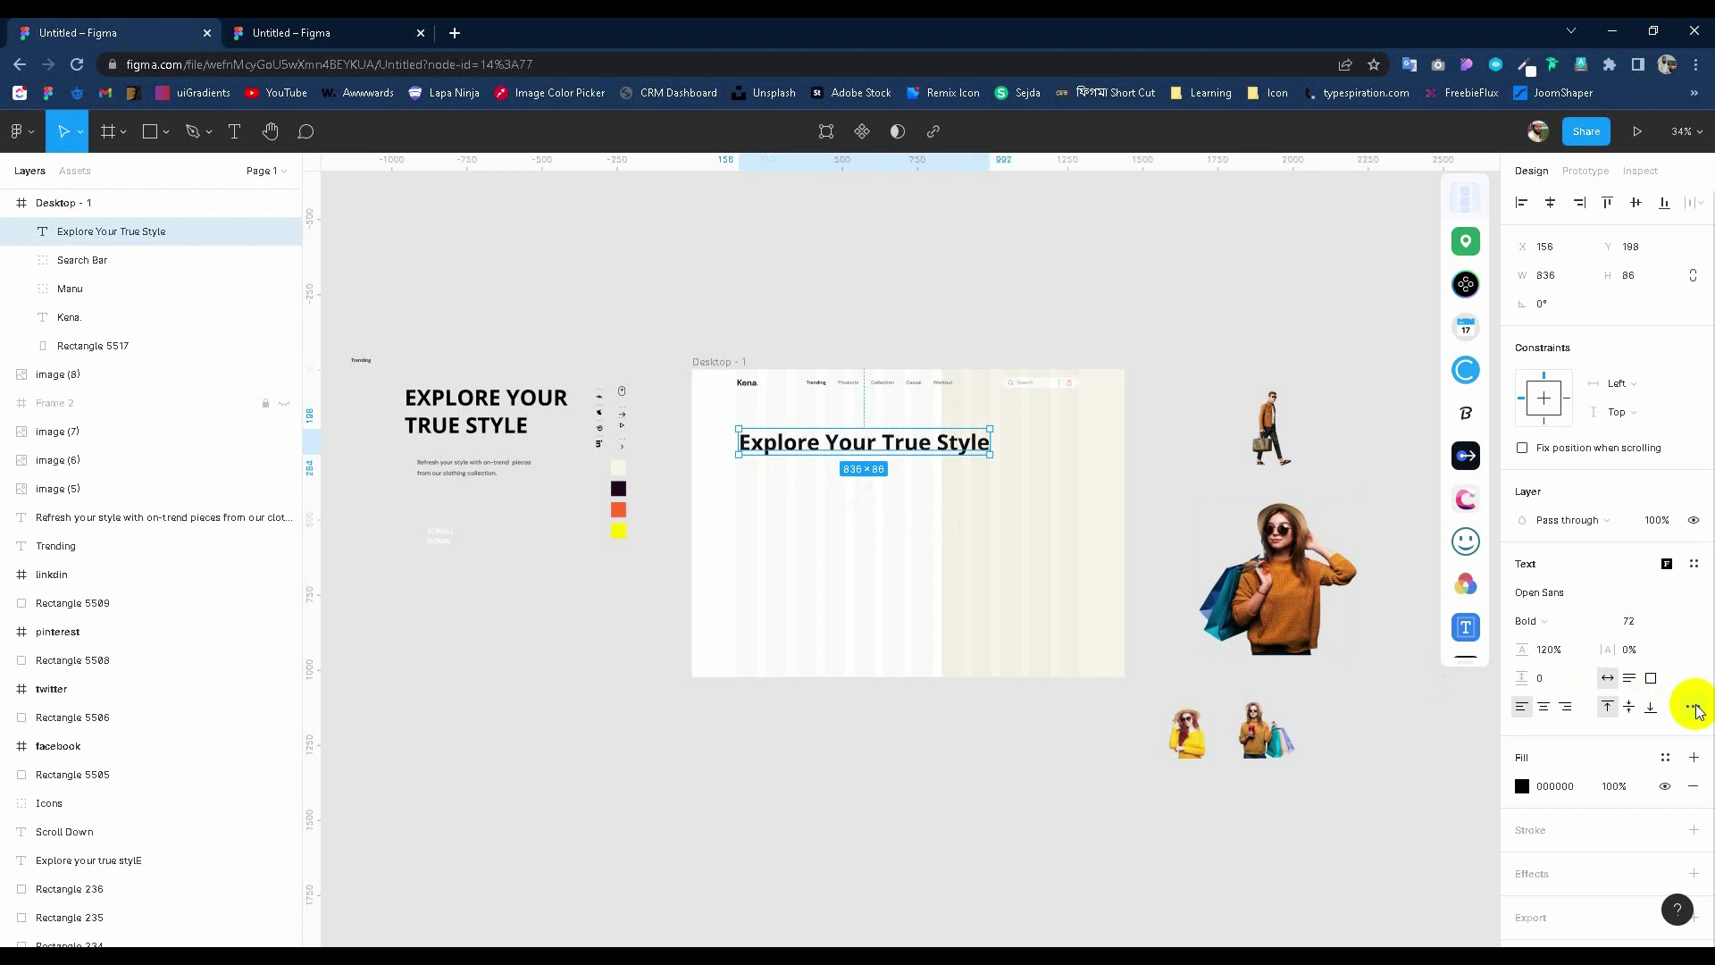
Make the heading uppercase, wrap it to two lines, and set 135% line height.
left_click(1693, 707)
left_click(1415, 828)
left_click_drag(1031, 441, 912, 439)
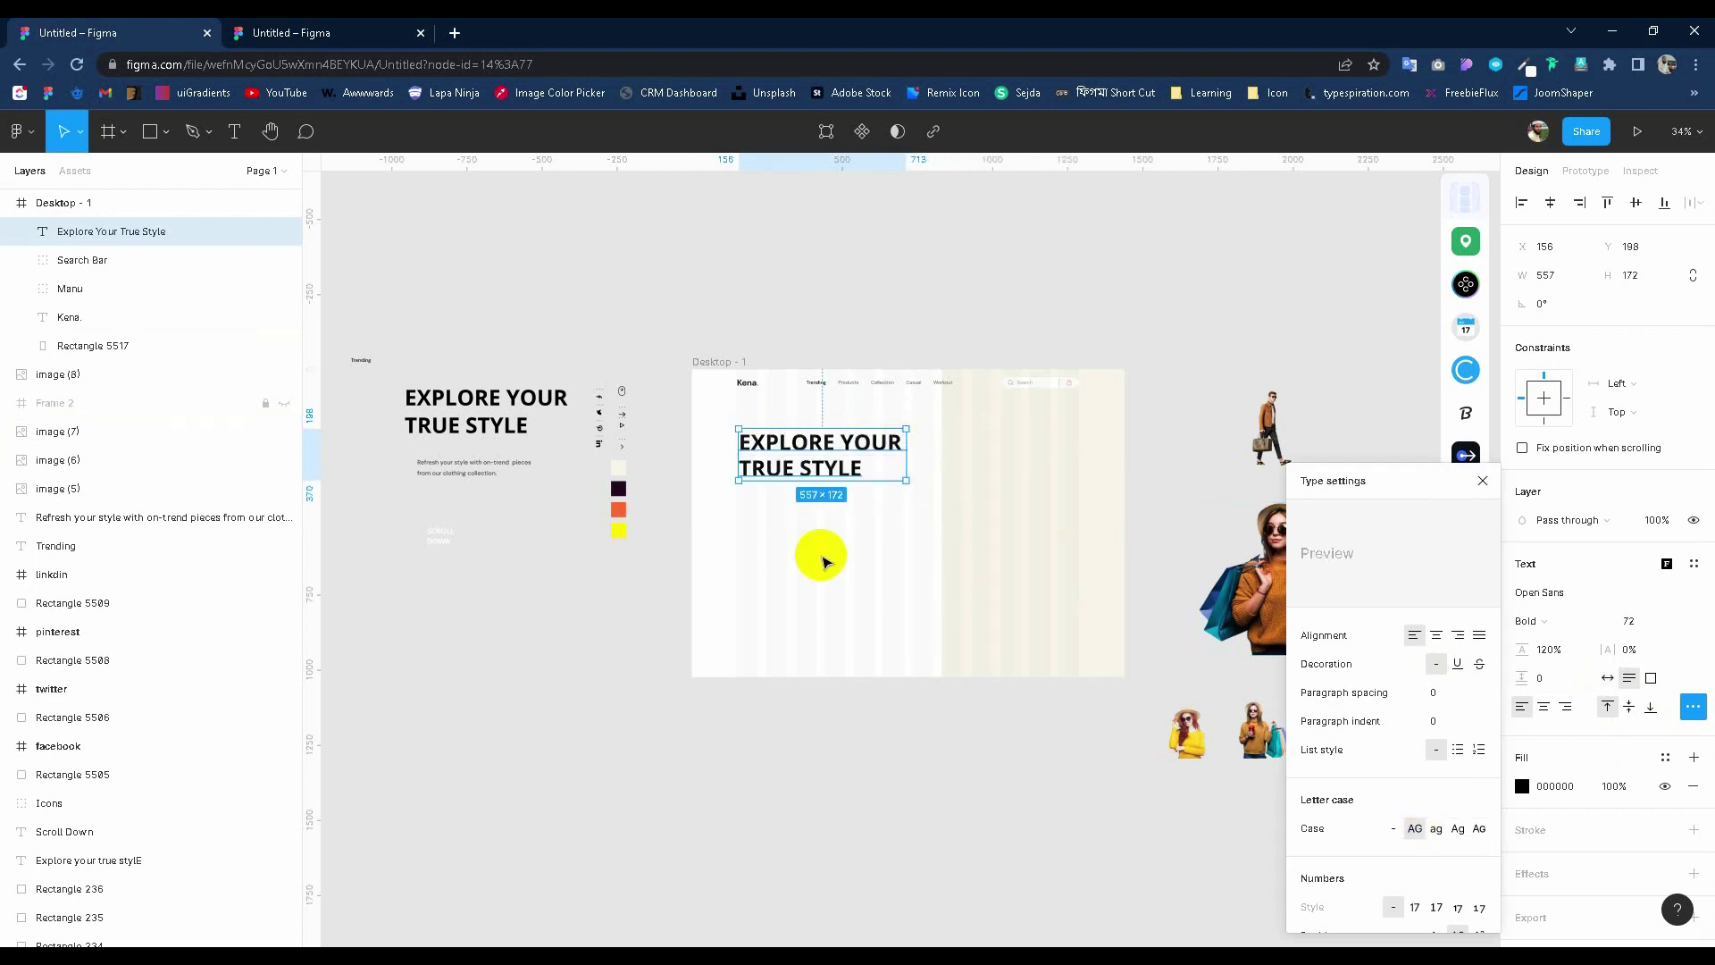
left_click(1550, 654)
type("5")
key("Return")
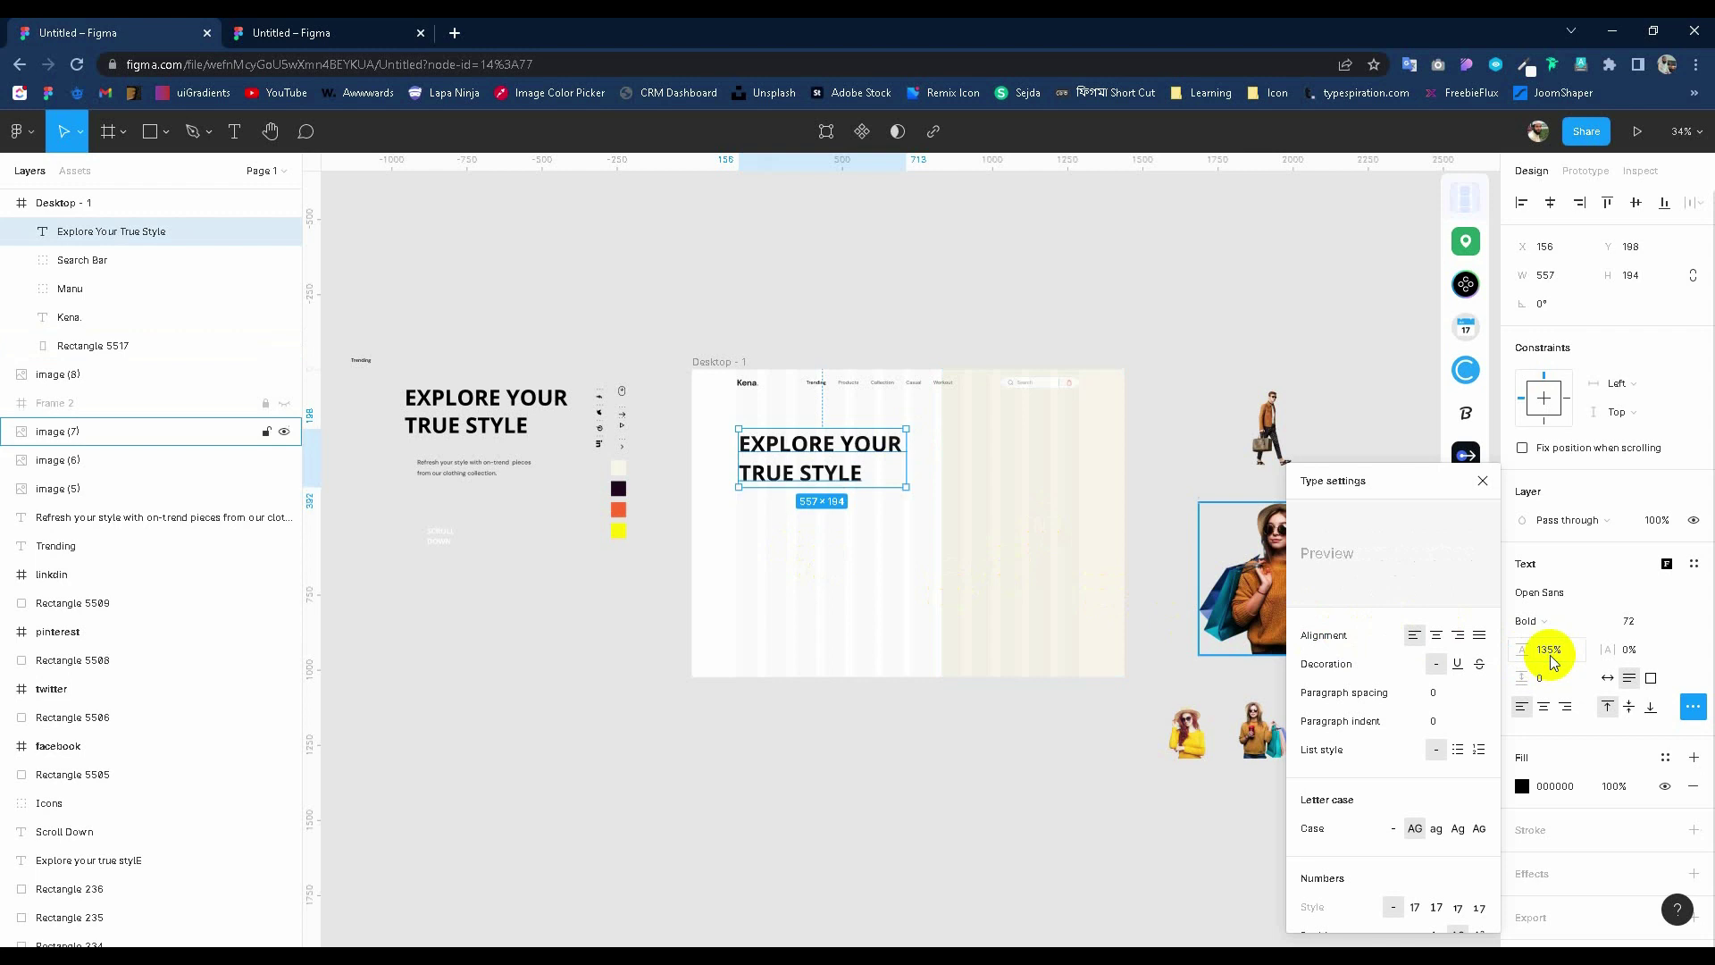
left_click(831, 338)
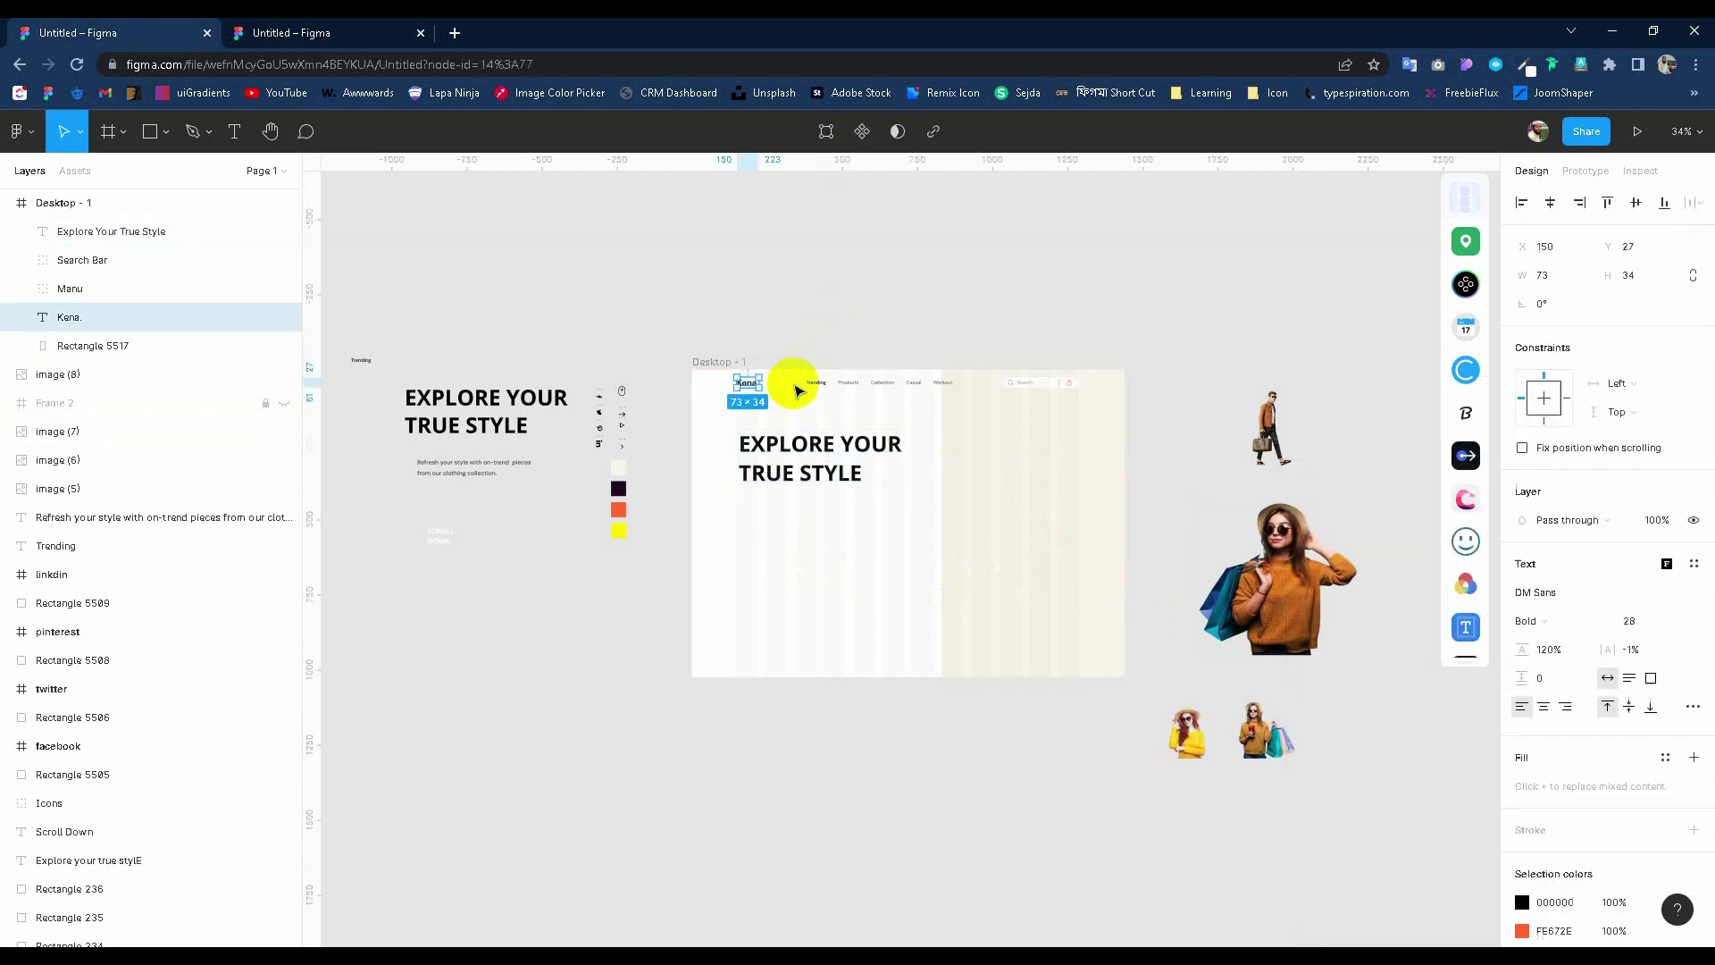
Group the logo, menu and search bar into one header group.
left_click(1022, 382, "shift")
key("ctrl+g")
left_click(797, 463)
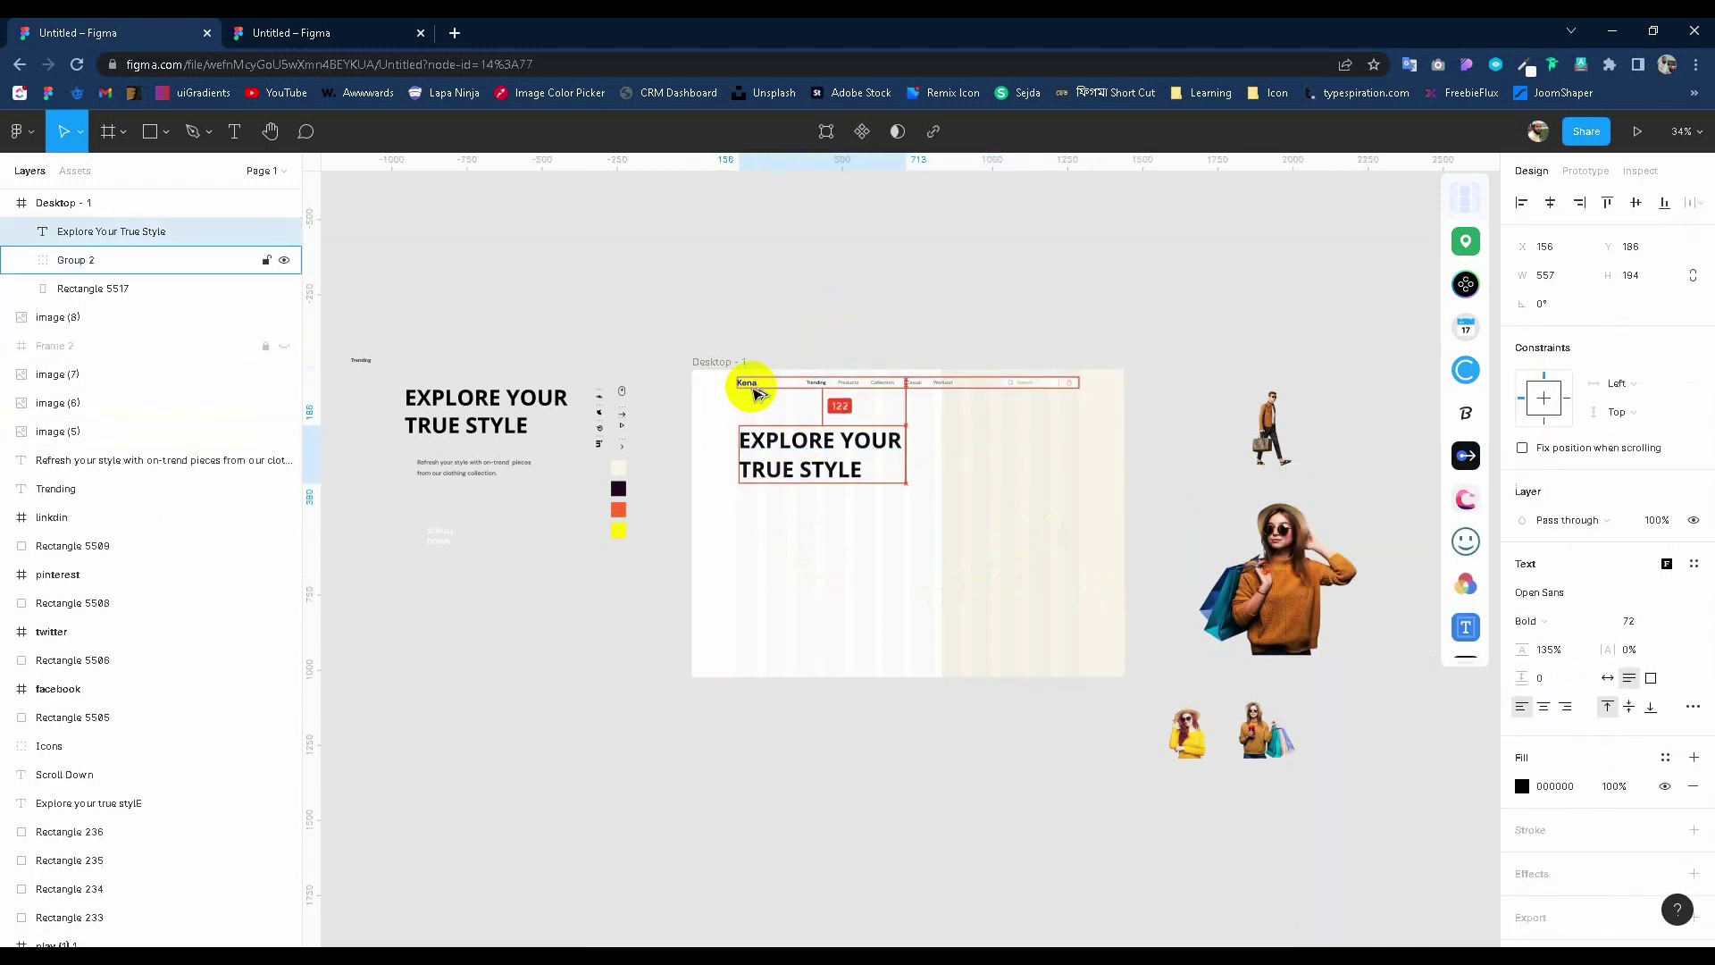
scroll(750, 384, "up", 5)
scroll(728, 440, "up", 5)
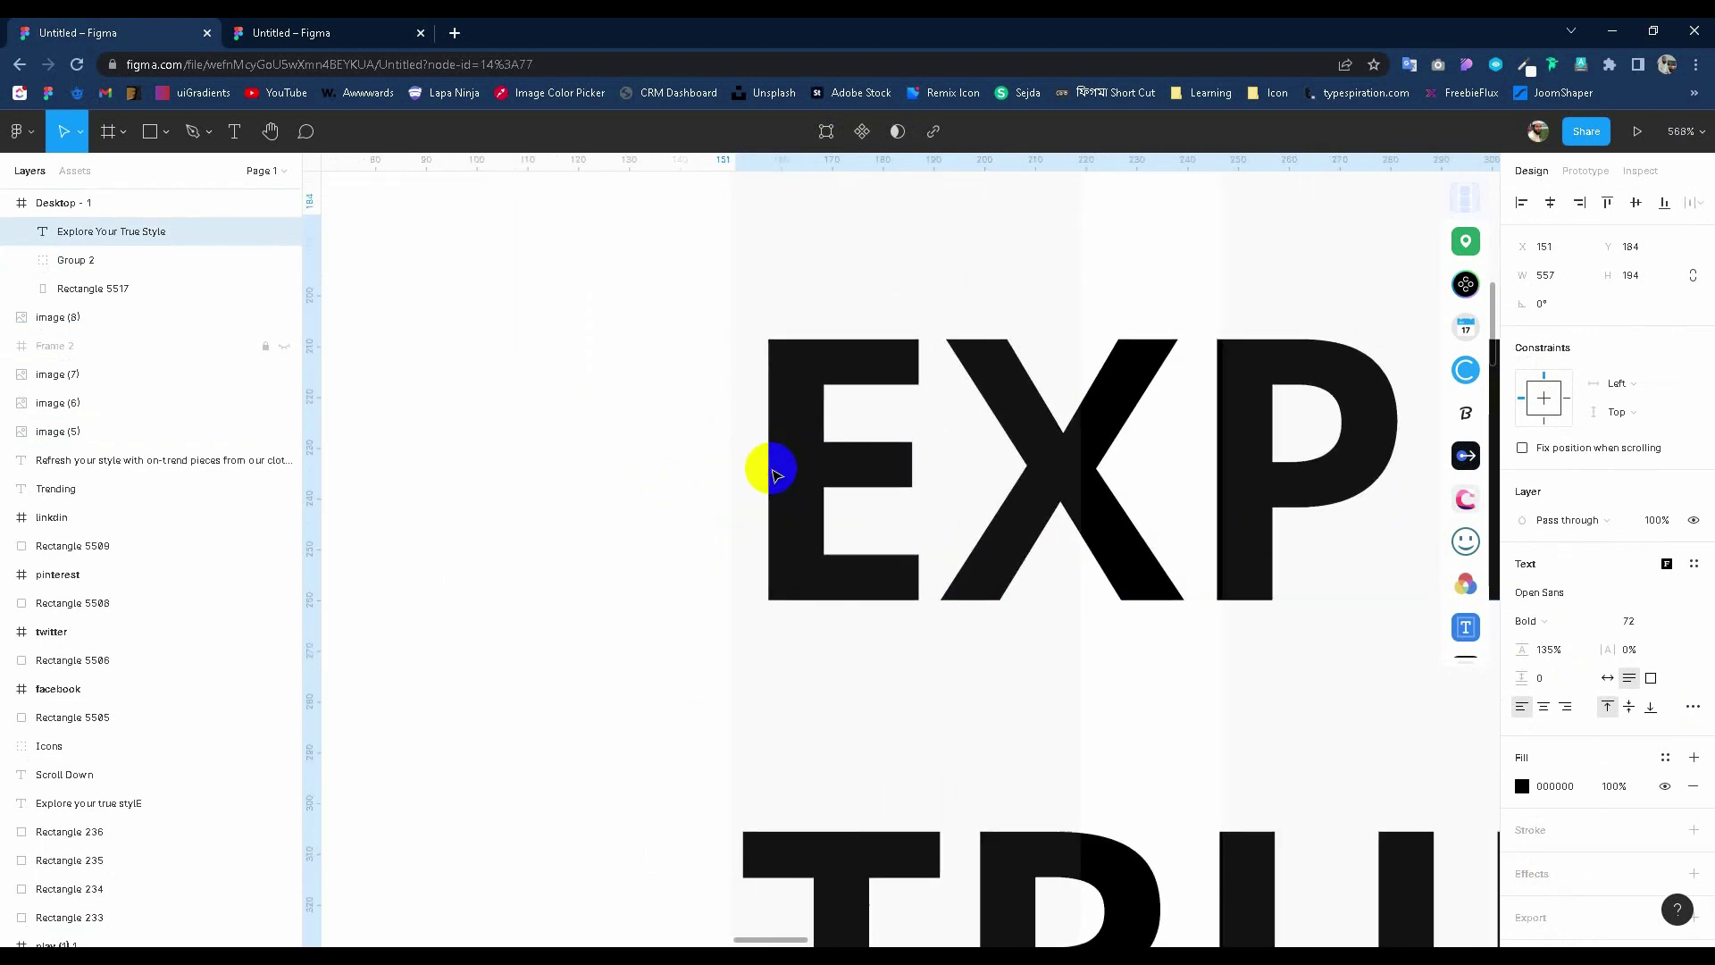
scroll(712, 459, "up", 3)
scroll(865, 452, "down", 2)
scroll(715, 386, "down", 10)
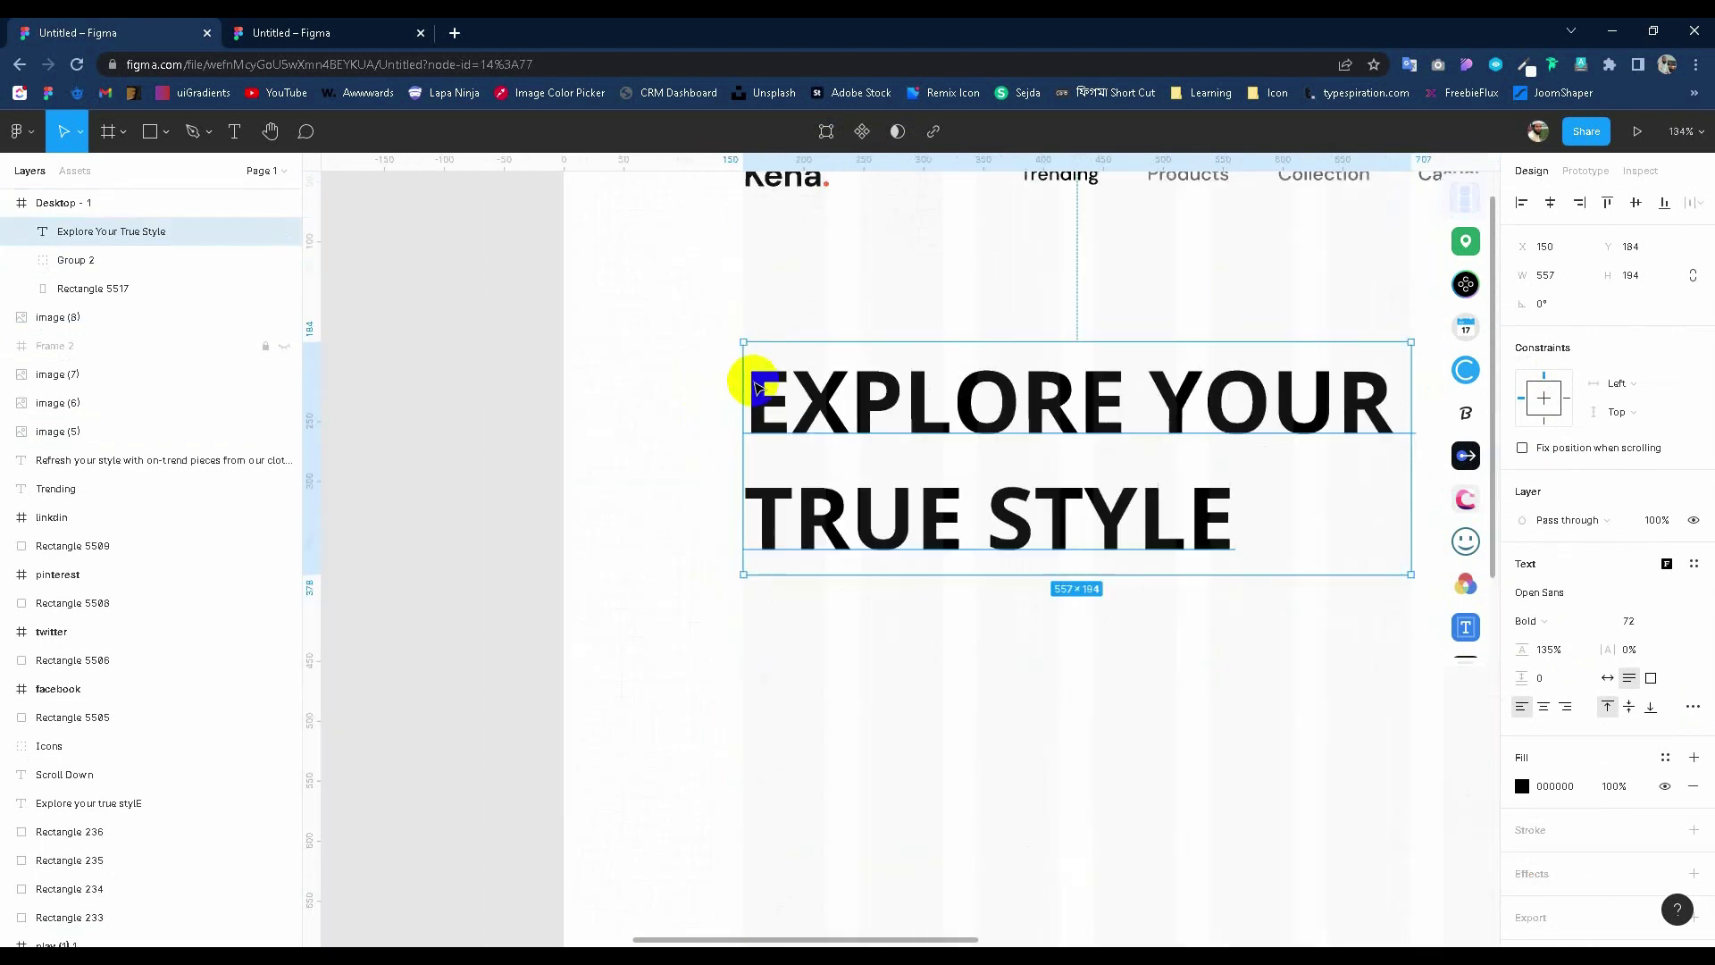
scroll(755, 389, "down", 5)
Place the Refresh your style tagline under the heading, widen it to 468 px, and nudge it up.
mouse_move(410, 456)
left_mouse_down()
mouse_move(784, 529)
mouse_move(906, 516)
mouse_move(879, 510)
left_mouse_up()
scroll(906, 516, "up", 3)
scroll(879, 509, "down", 2)
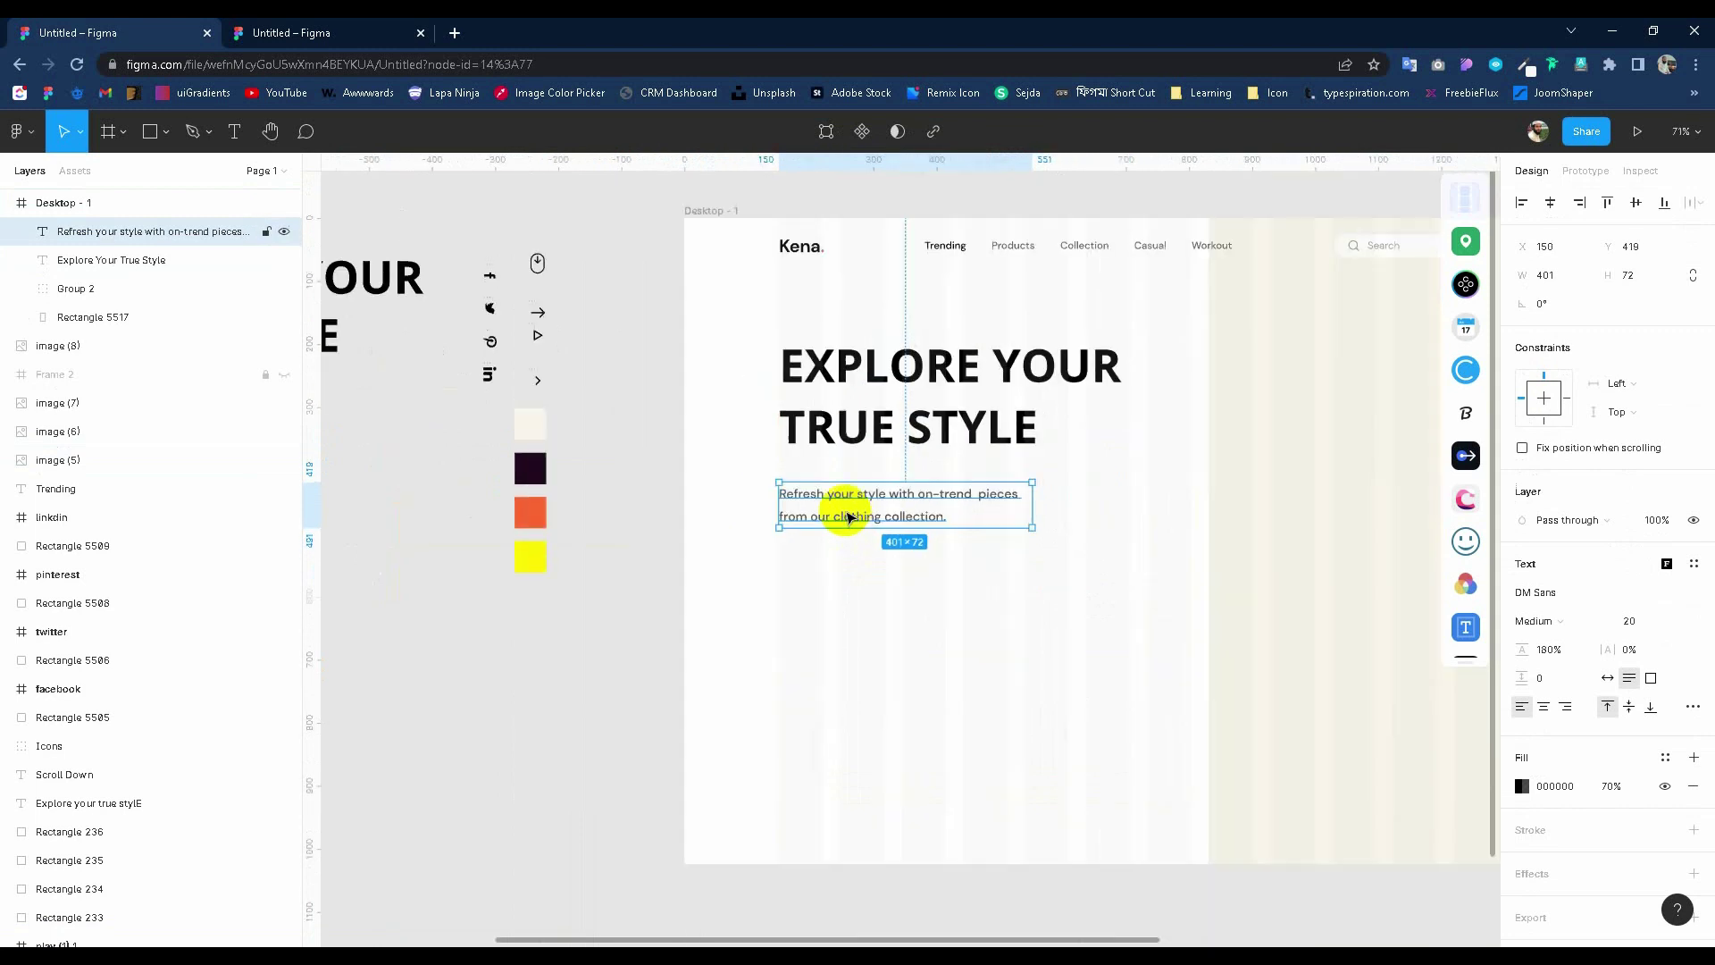
left_click_drag(1032, 504, 1080, 501)
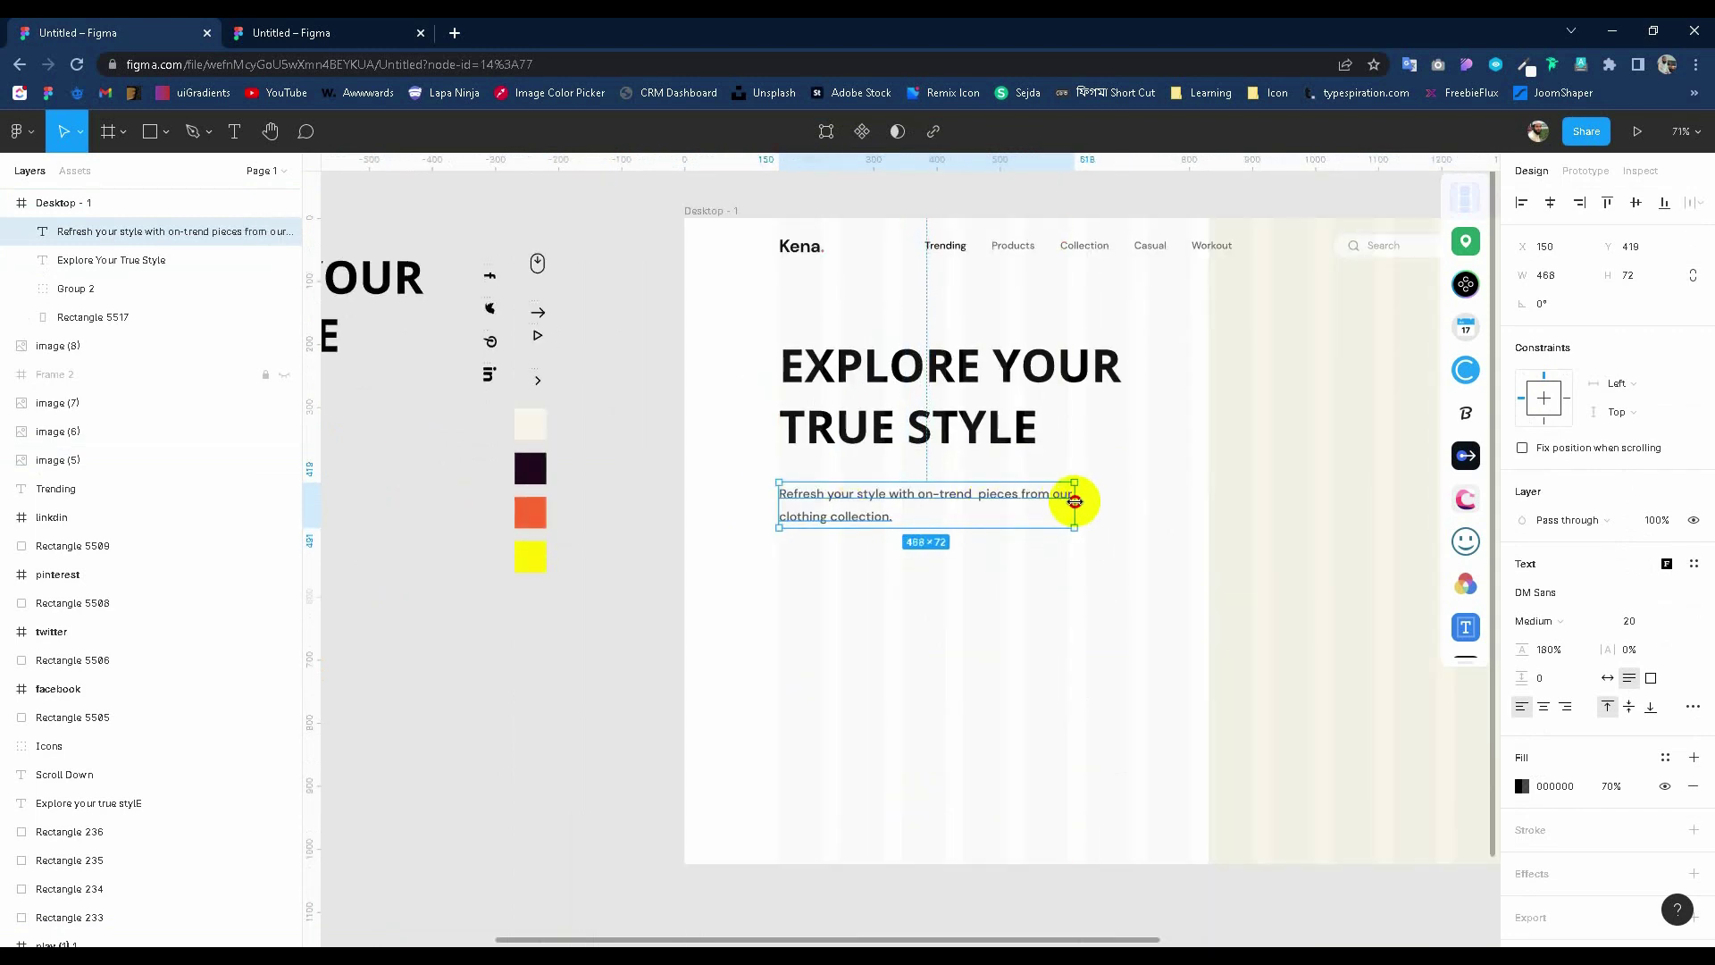
scroll(907, 452, "down", 3)
key("Up")
key("Up")
key("Up")
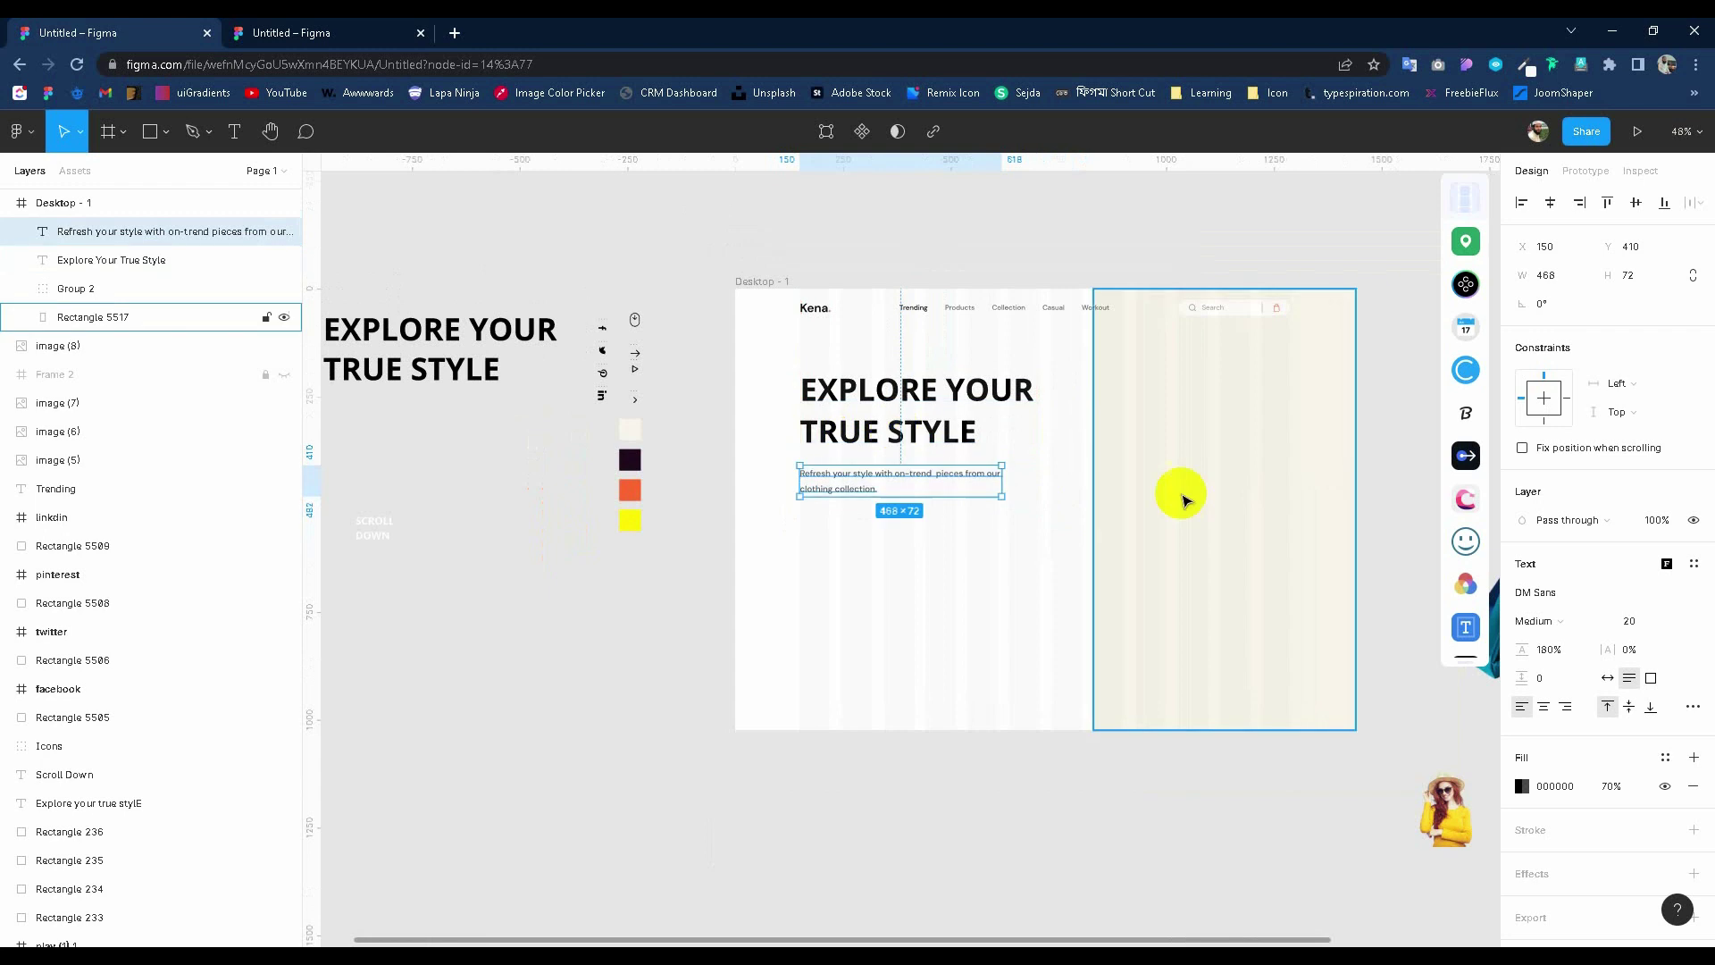
left_click(876, 762)
scroll(884, 563, "up", 2)
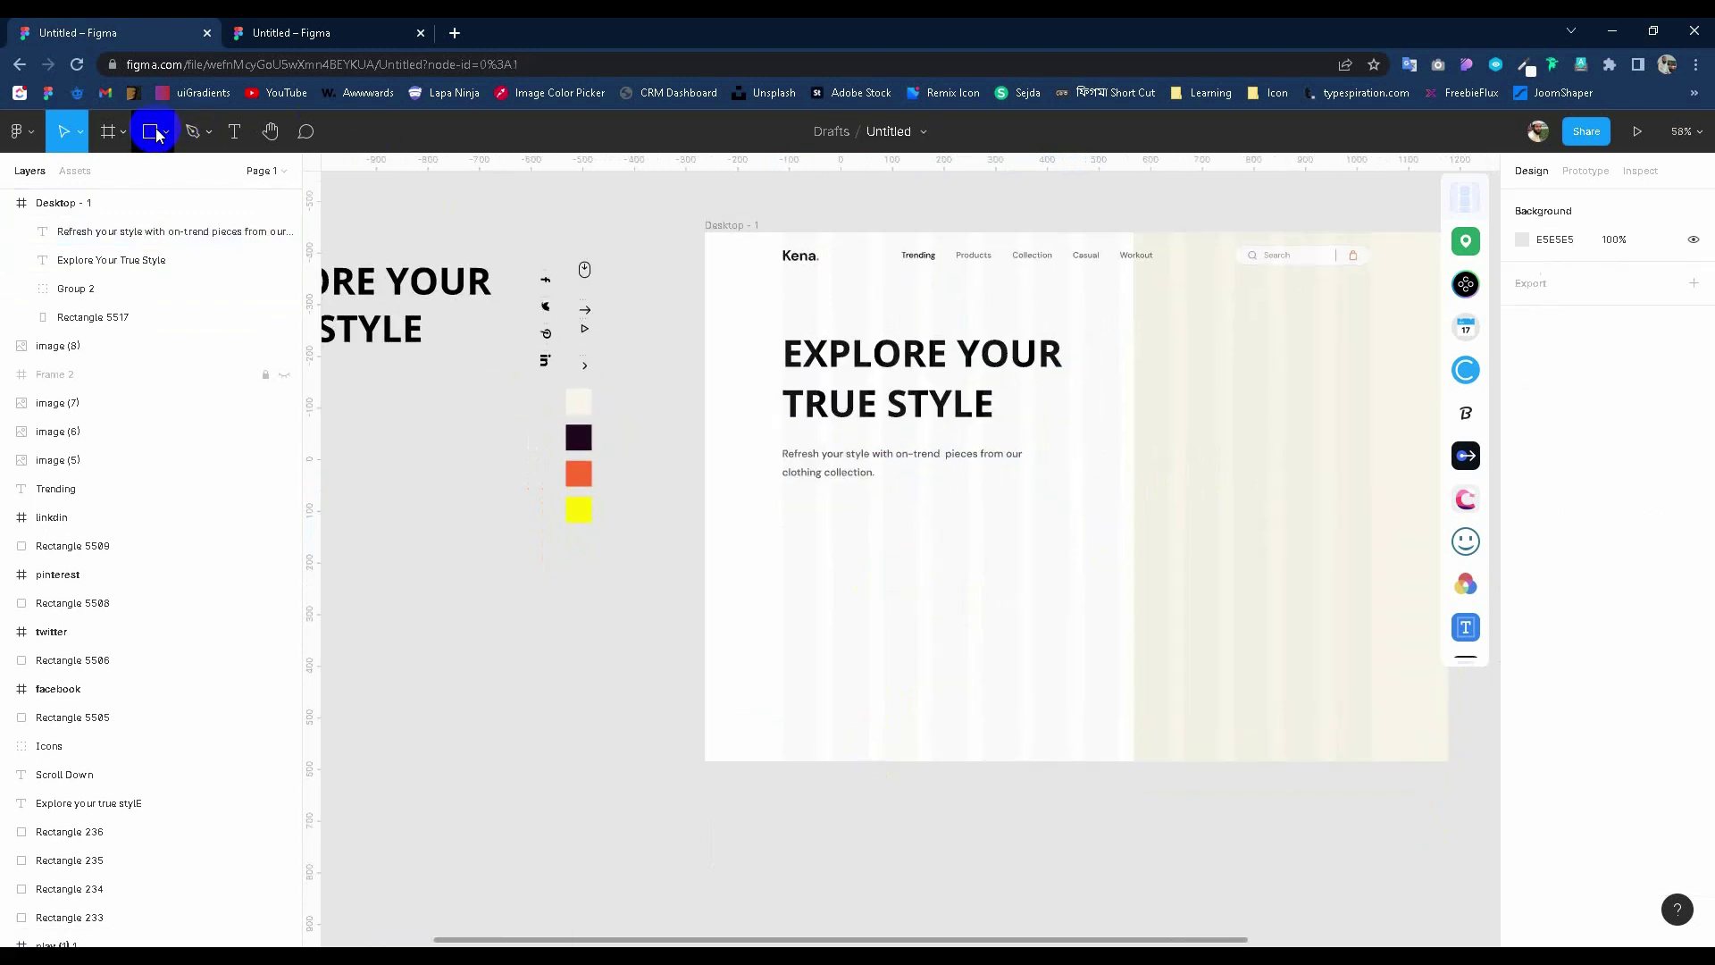
Draw a 264×60 rectangle with corner radius 30 below the tagline, filled with the orange swatch.
left_click_drag(781, 512, 920, 545)
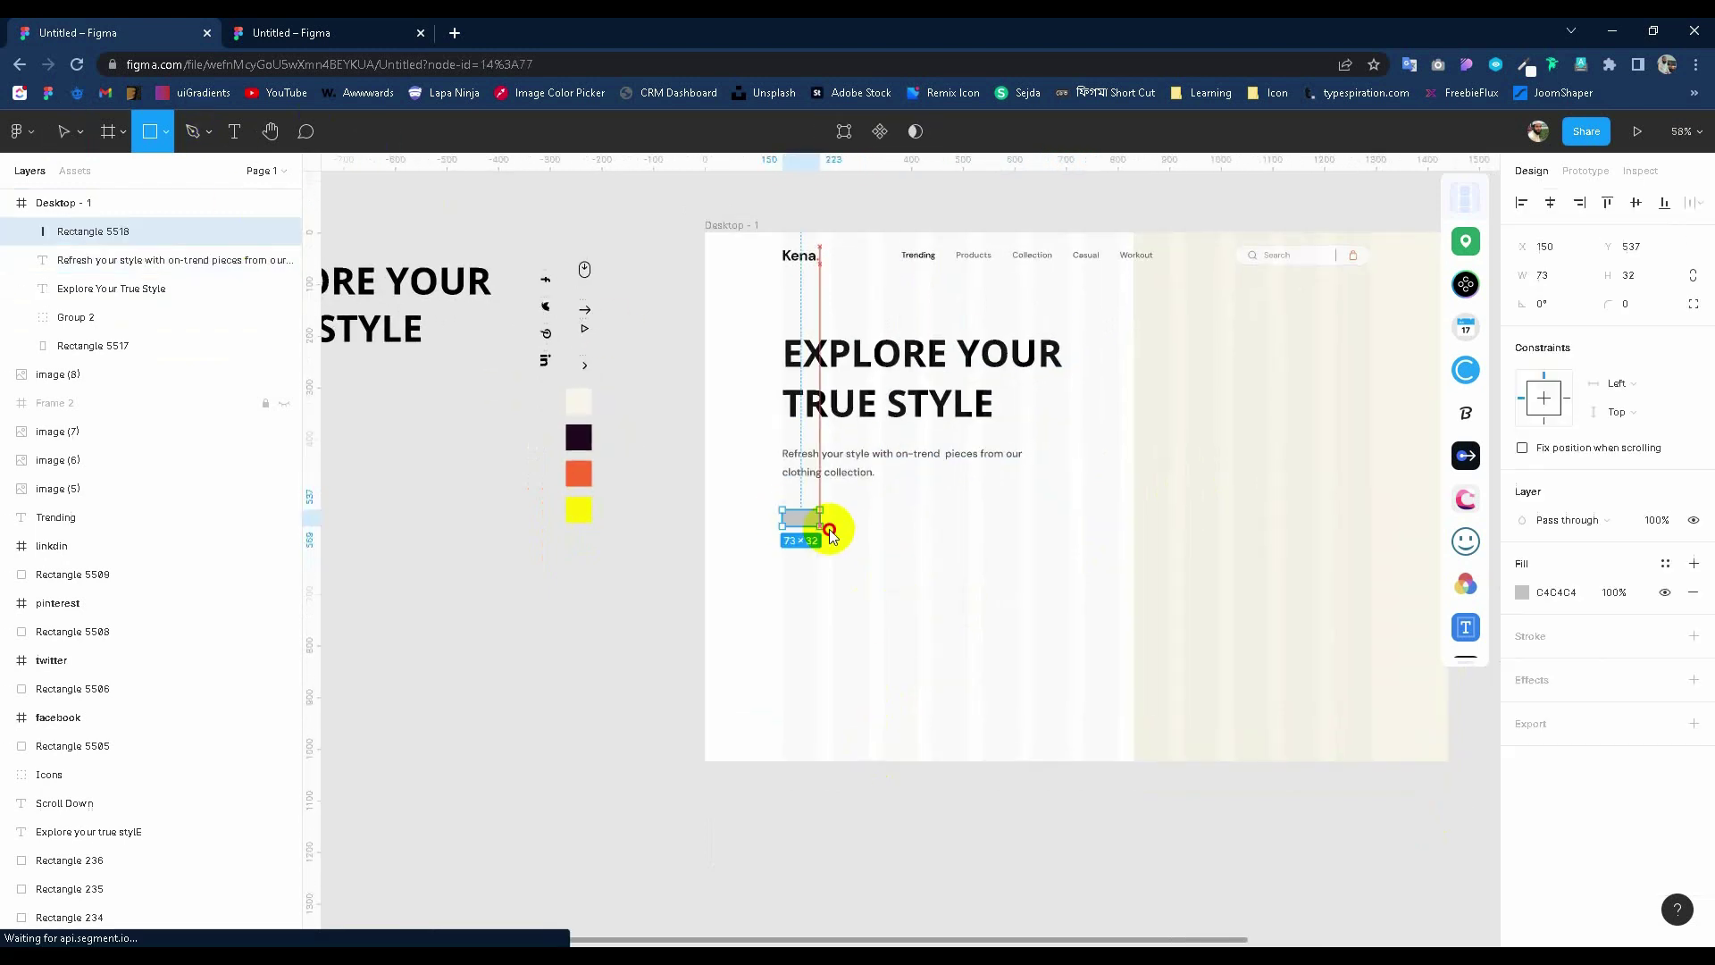
left_click(1639, 277)
type("30")
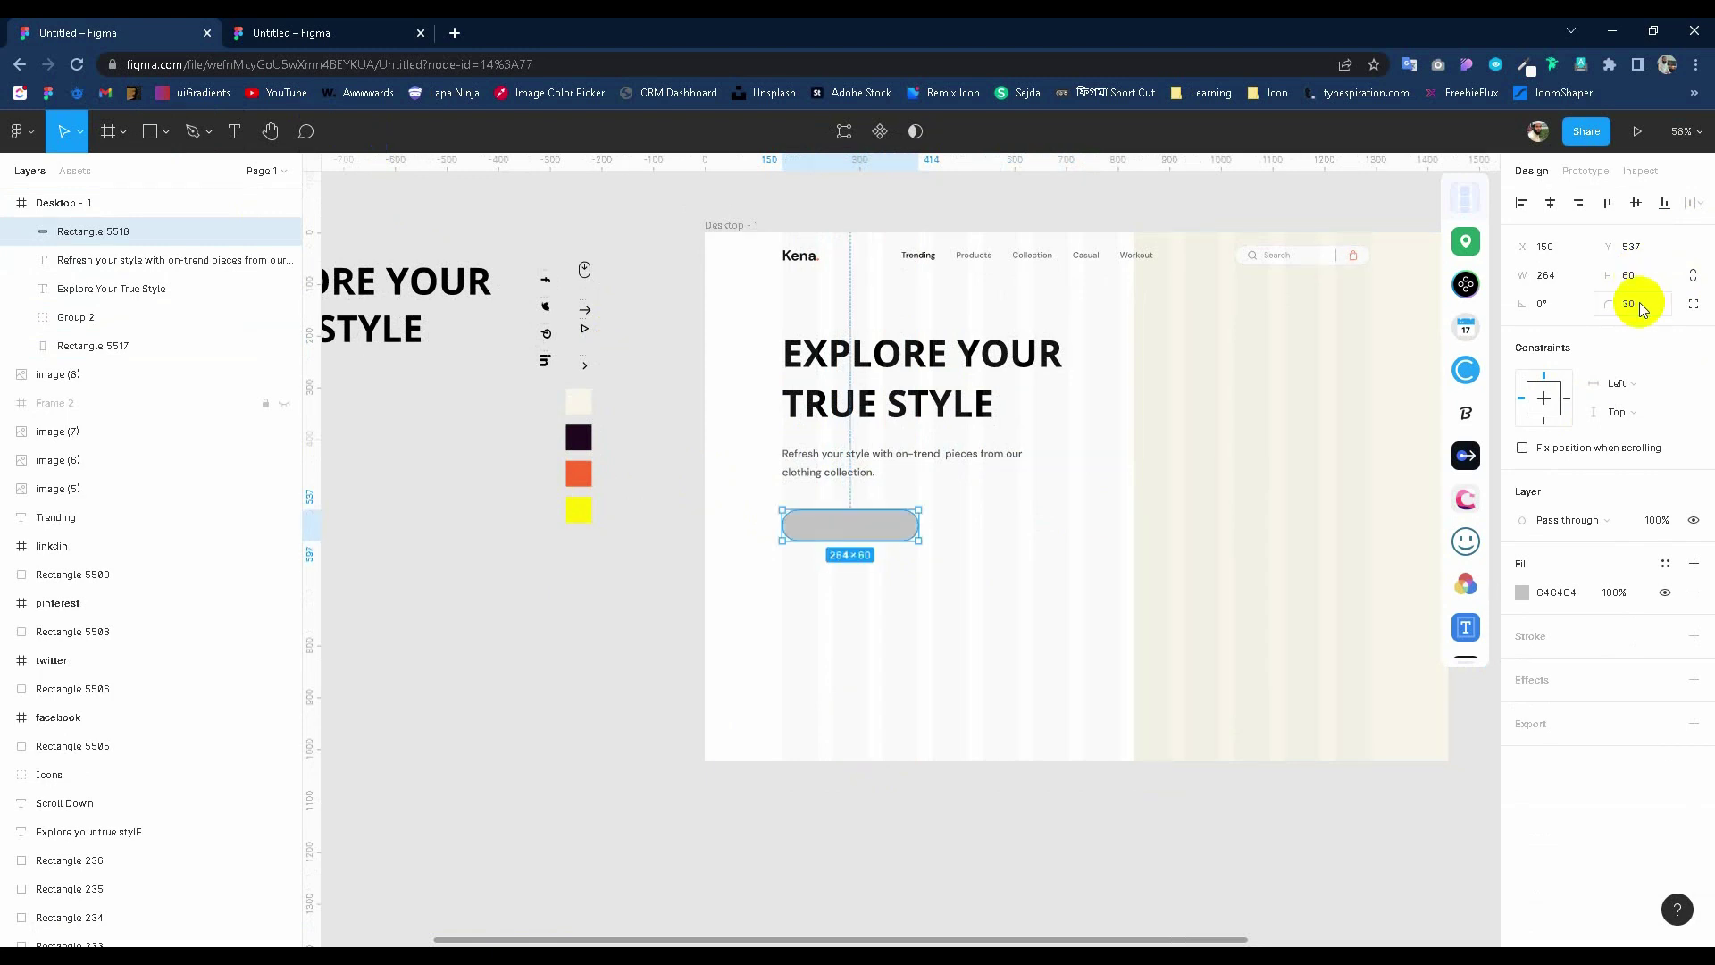
left_click(1523, 594)
left_click(1305, 745)
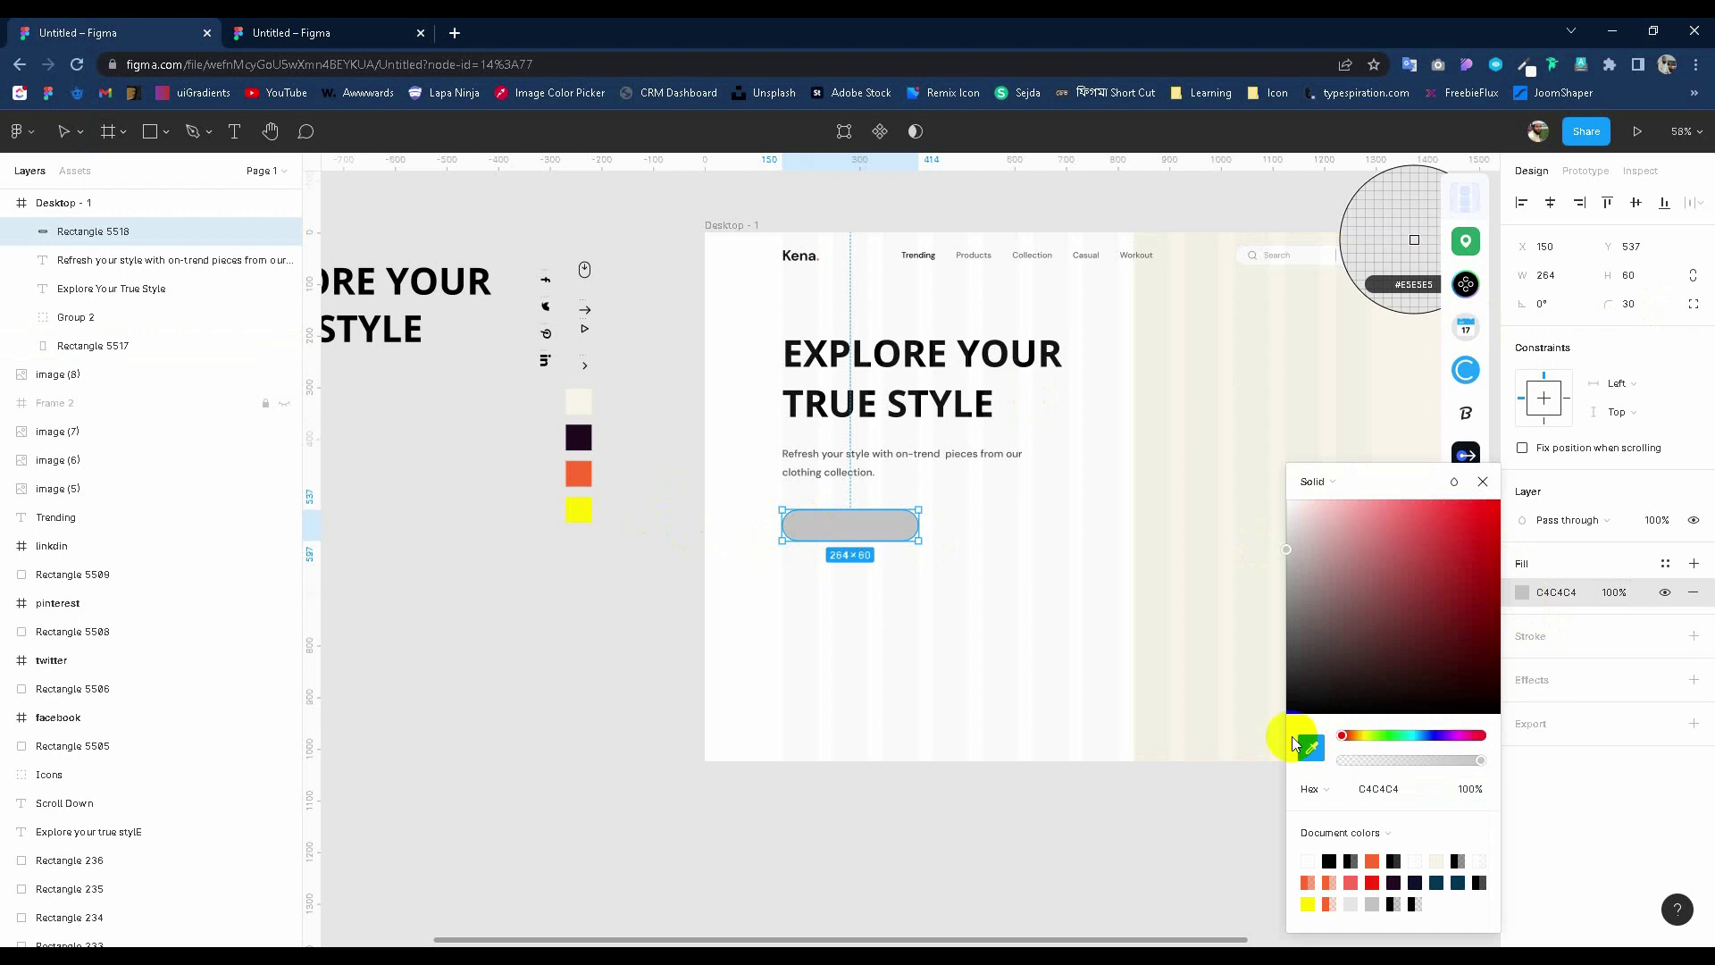
left_click(577, 473)
left_click(704, 555)
scroll(804, 536, "up", 2)
left_click(236, 132)
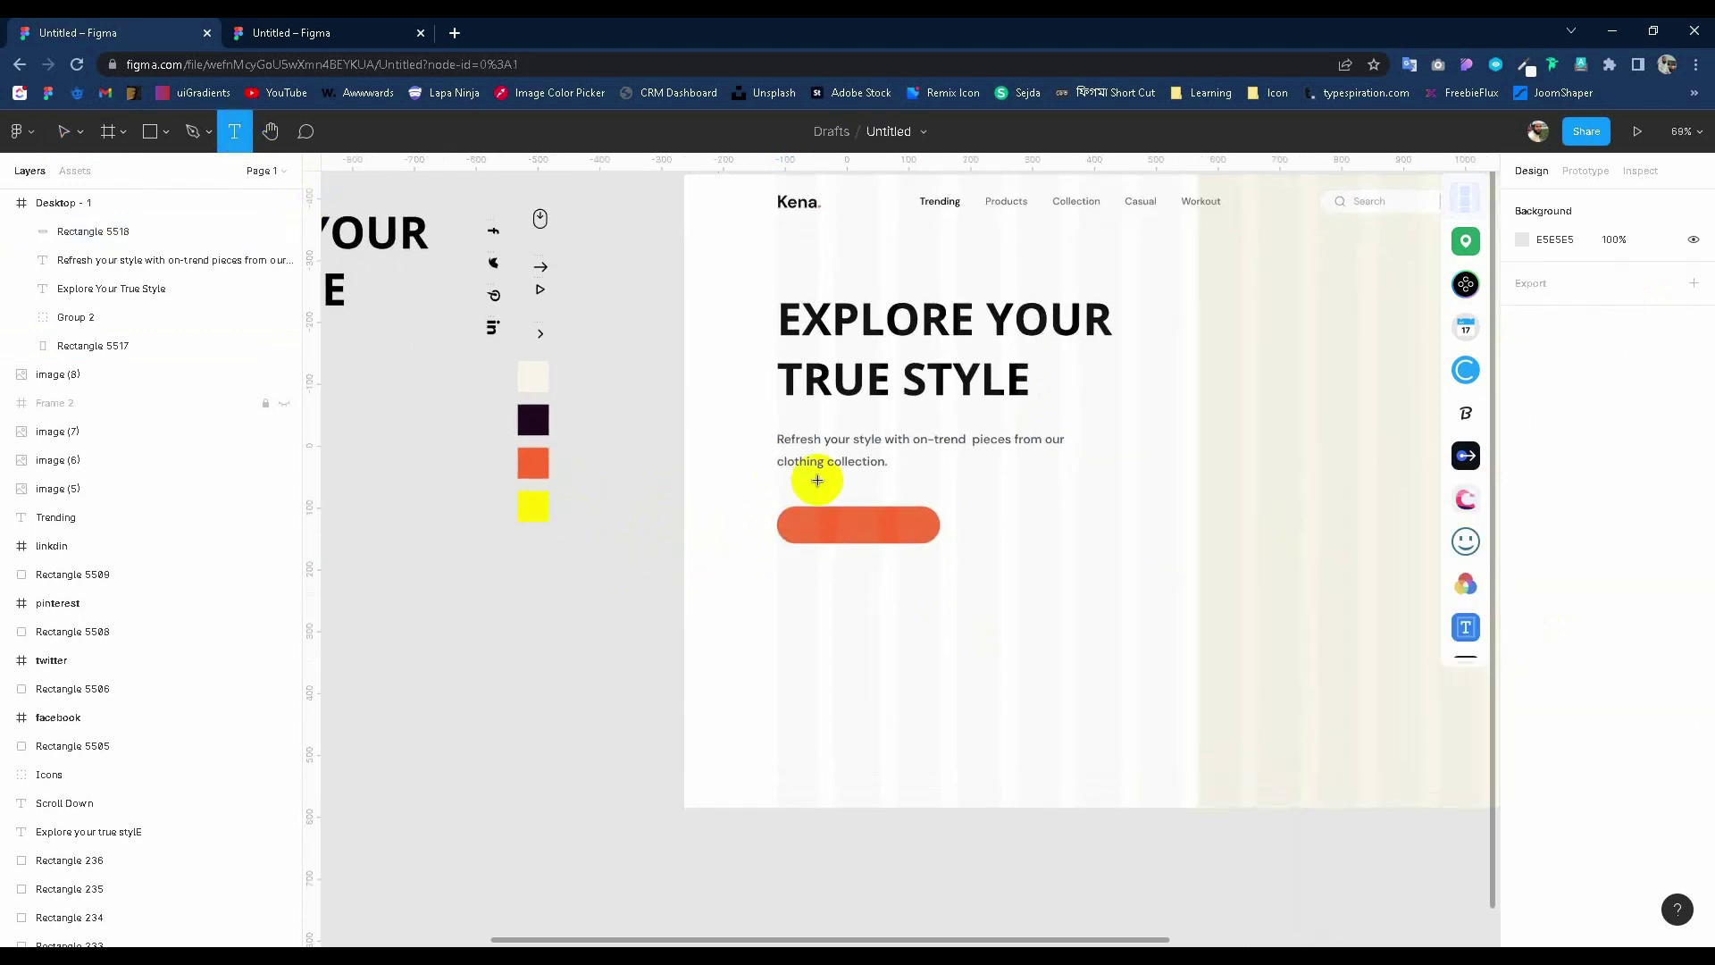
Add an uppercase SHOPPING START label at 120% line height, centred vertically in the orange pill.
left_click(804, 525)
type("Shopping")
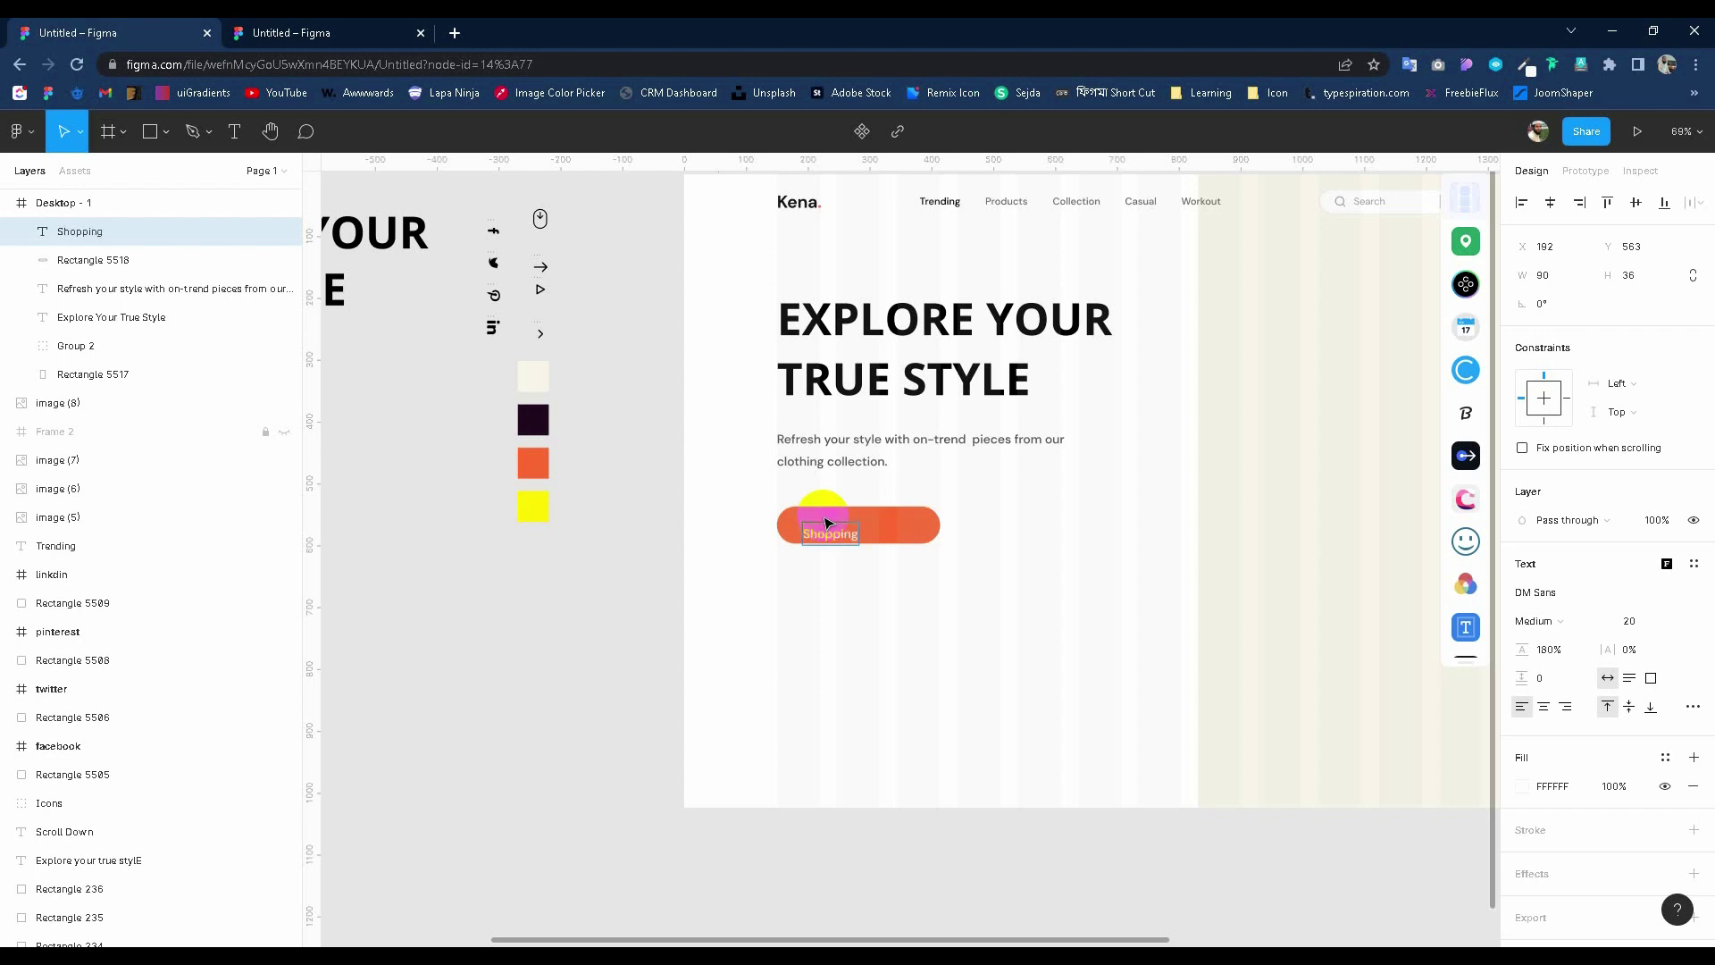
left_click(826, 525)
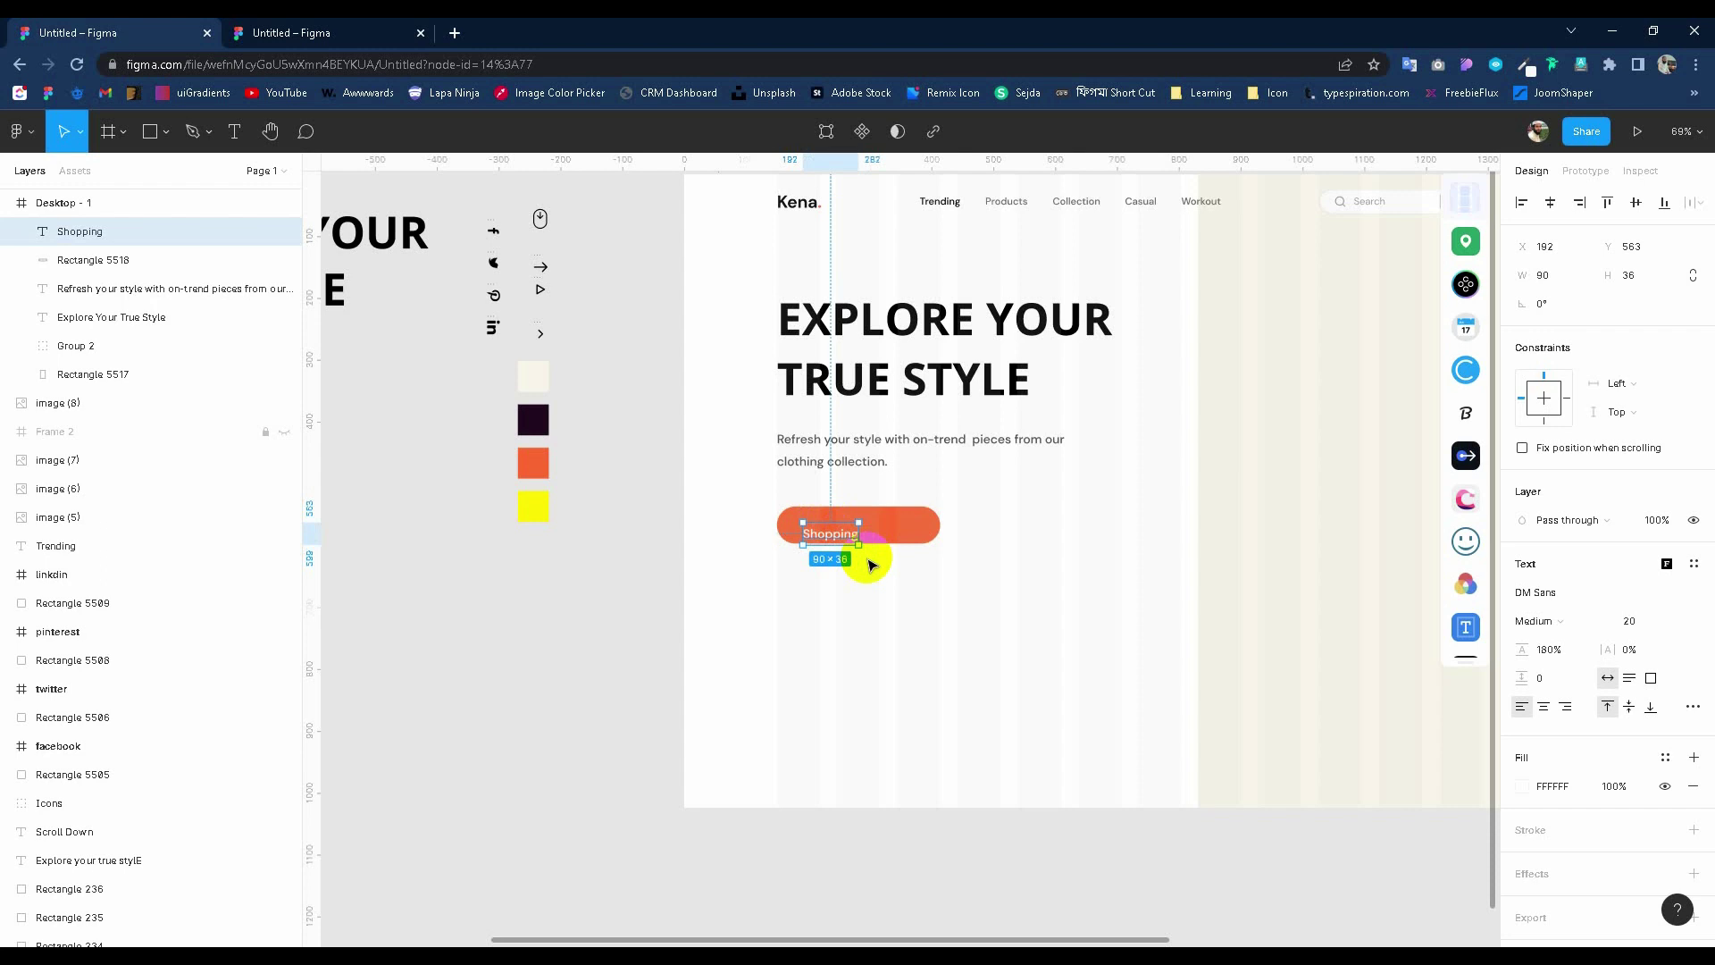
double_click(845, 540)
type("Start")
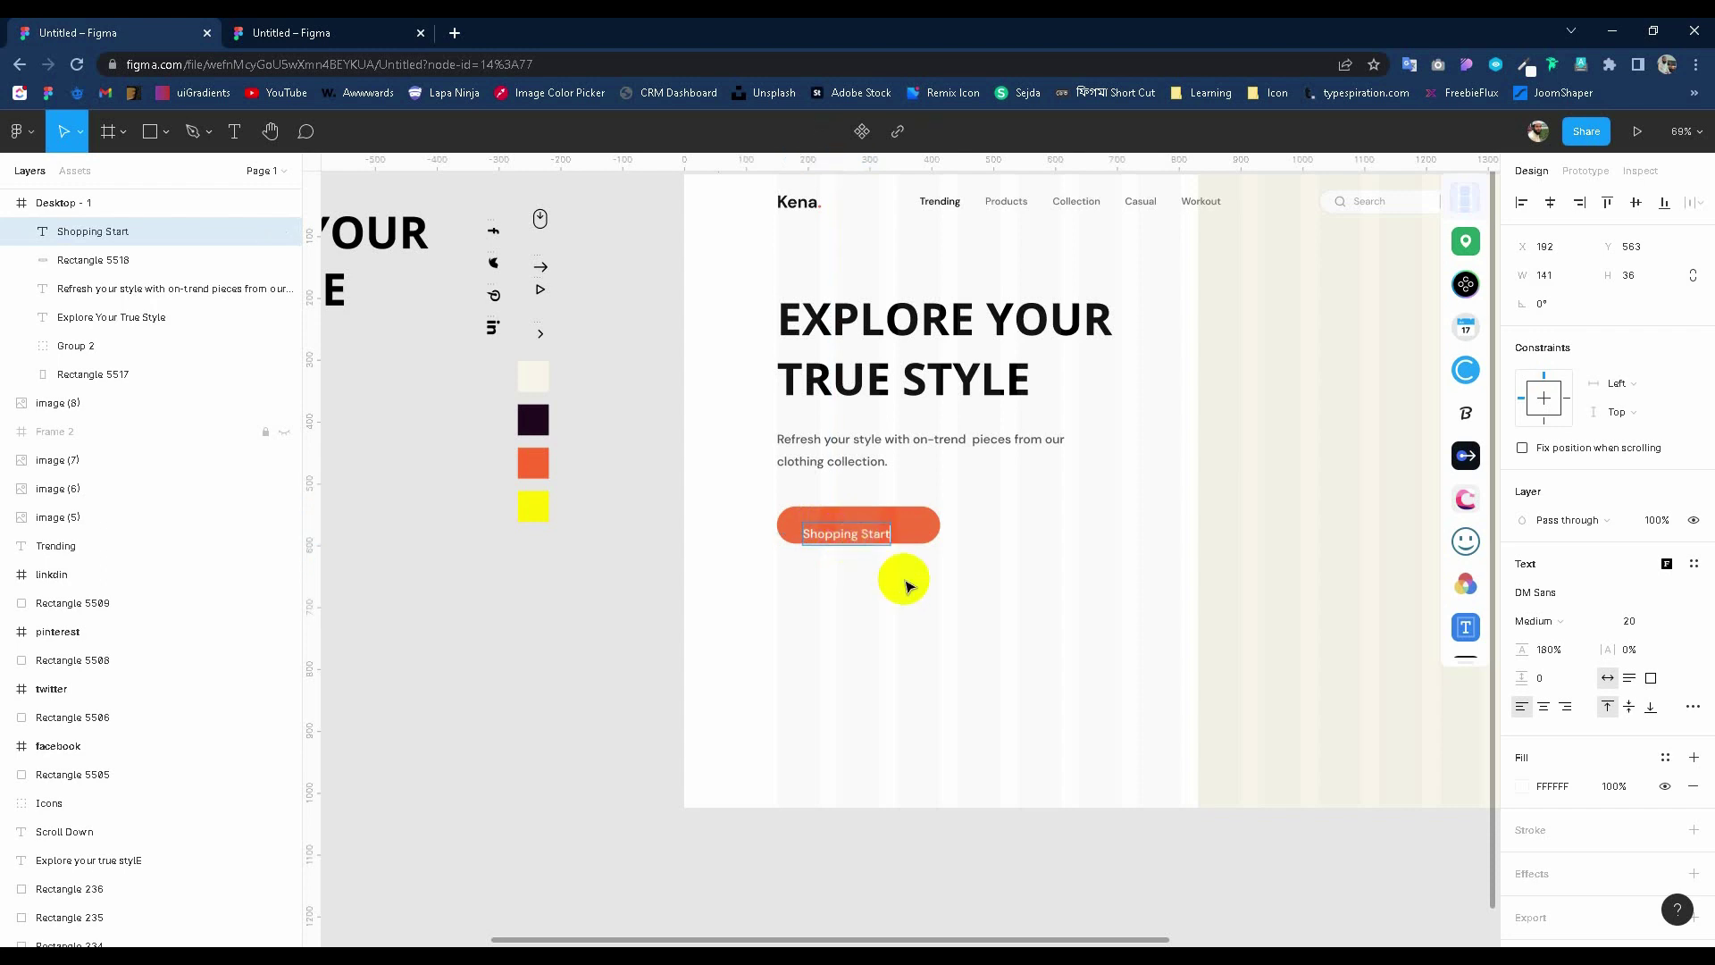
key("Escape")
left_click(1693, 705)
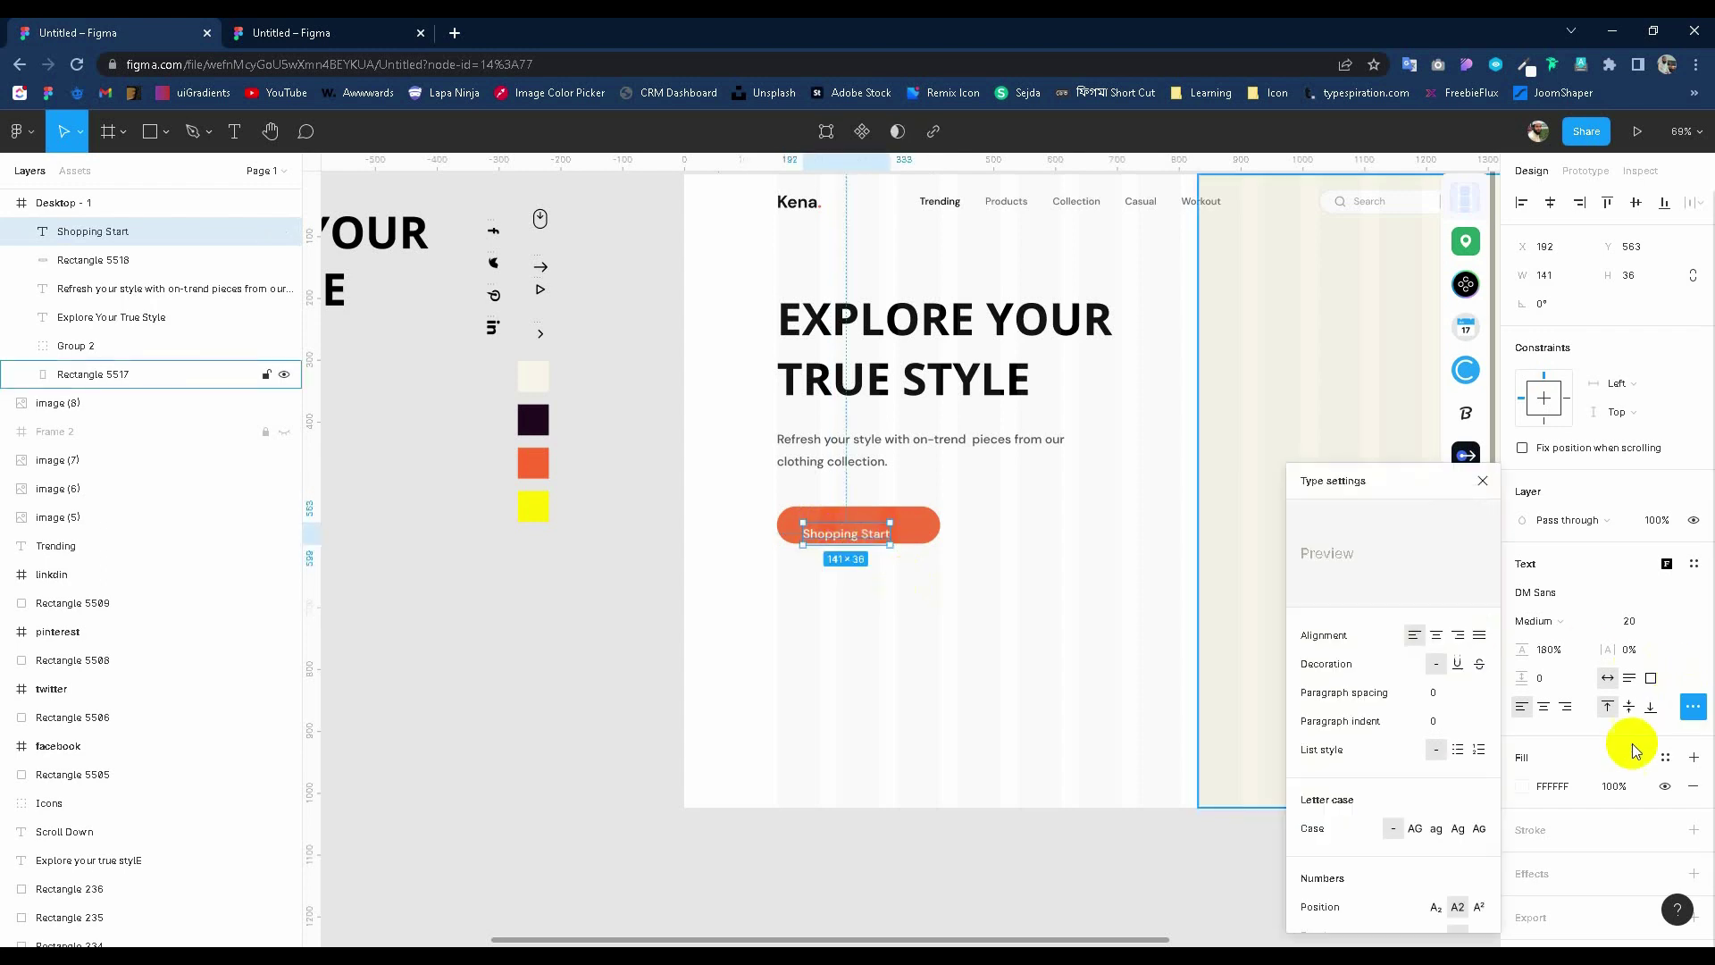
left_click(1415, 829)
scroll(849, 516, "up", 5)
left_click_drag(849, 516, 884, 498)
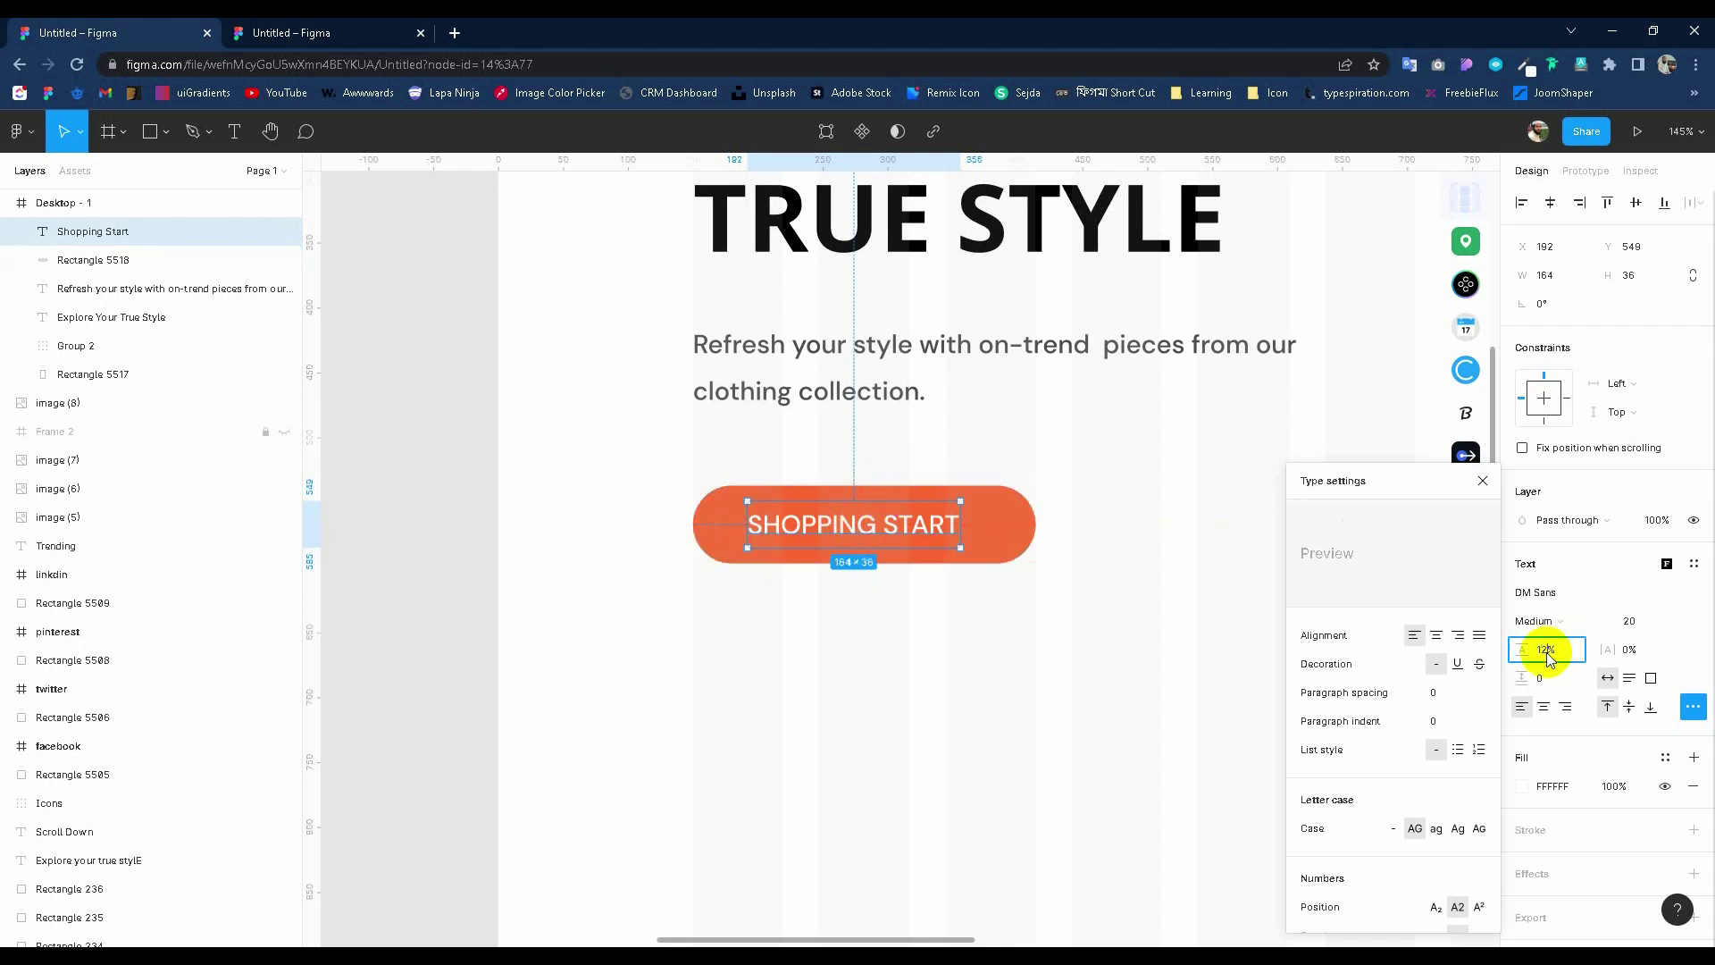
type("0")
key("Return")
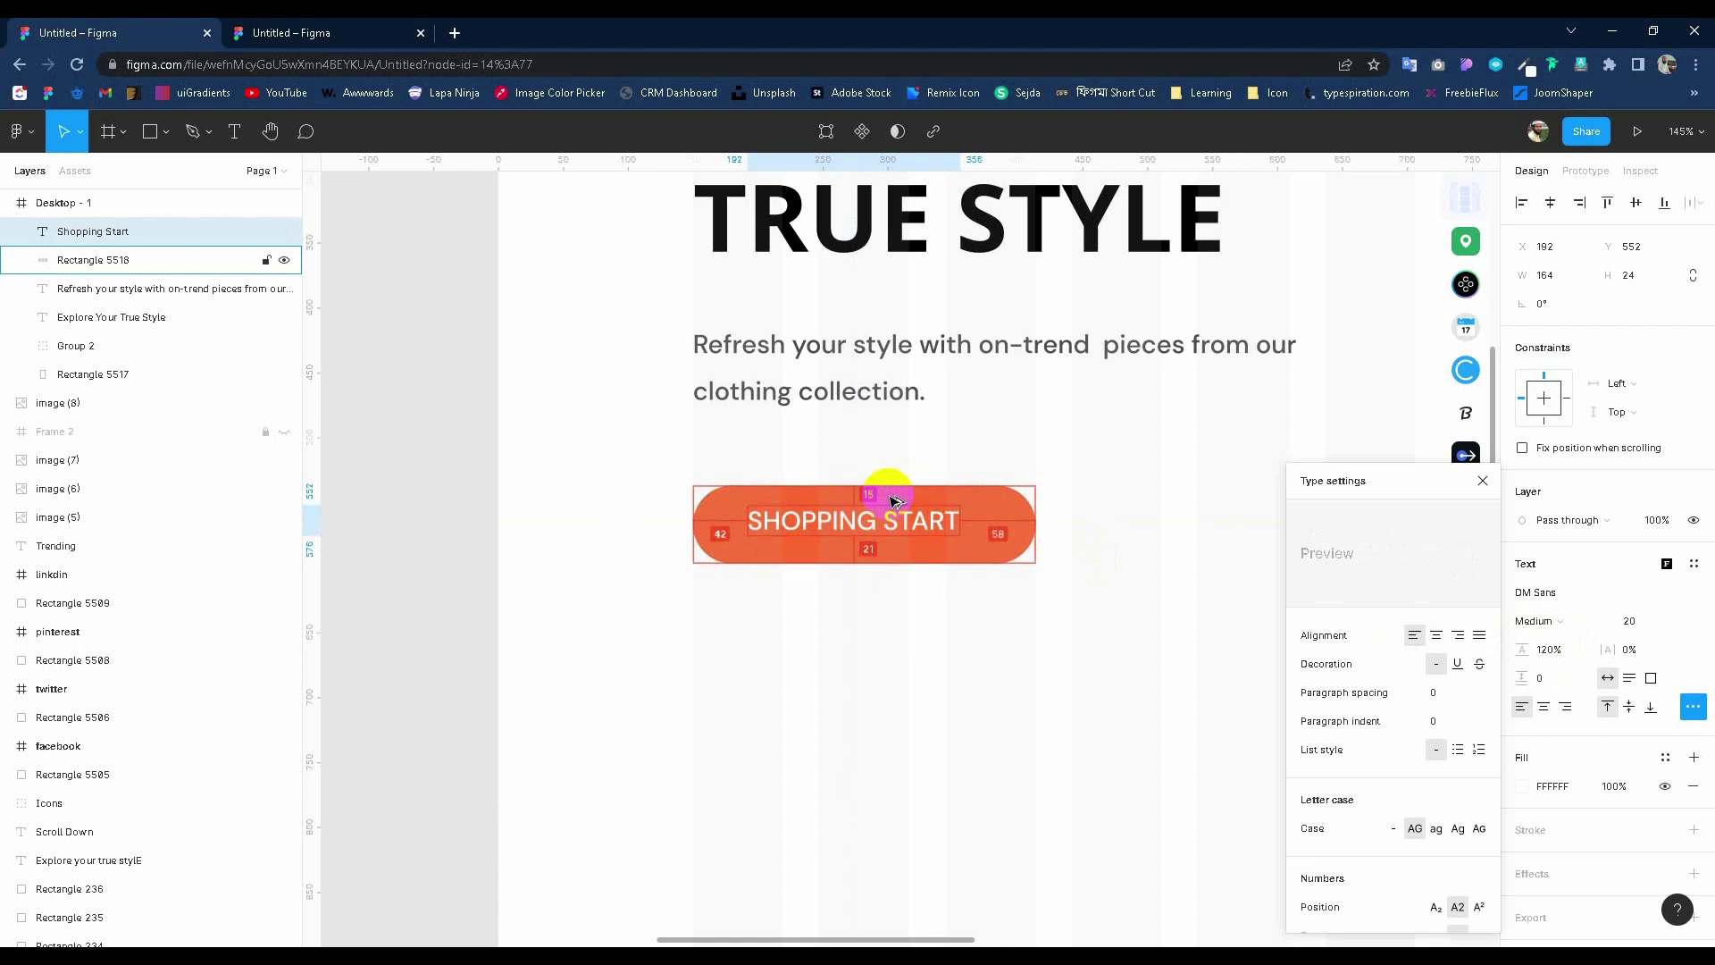
left_click_drag(888, 493, 888, 499)
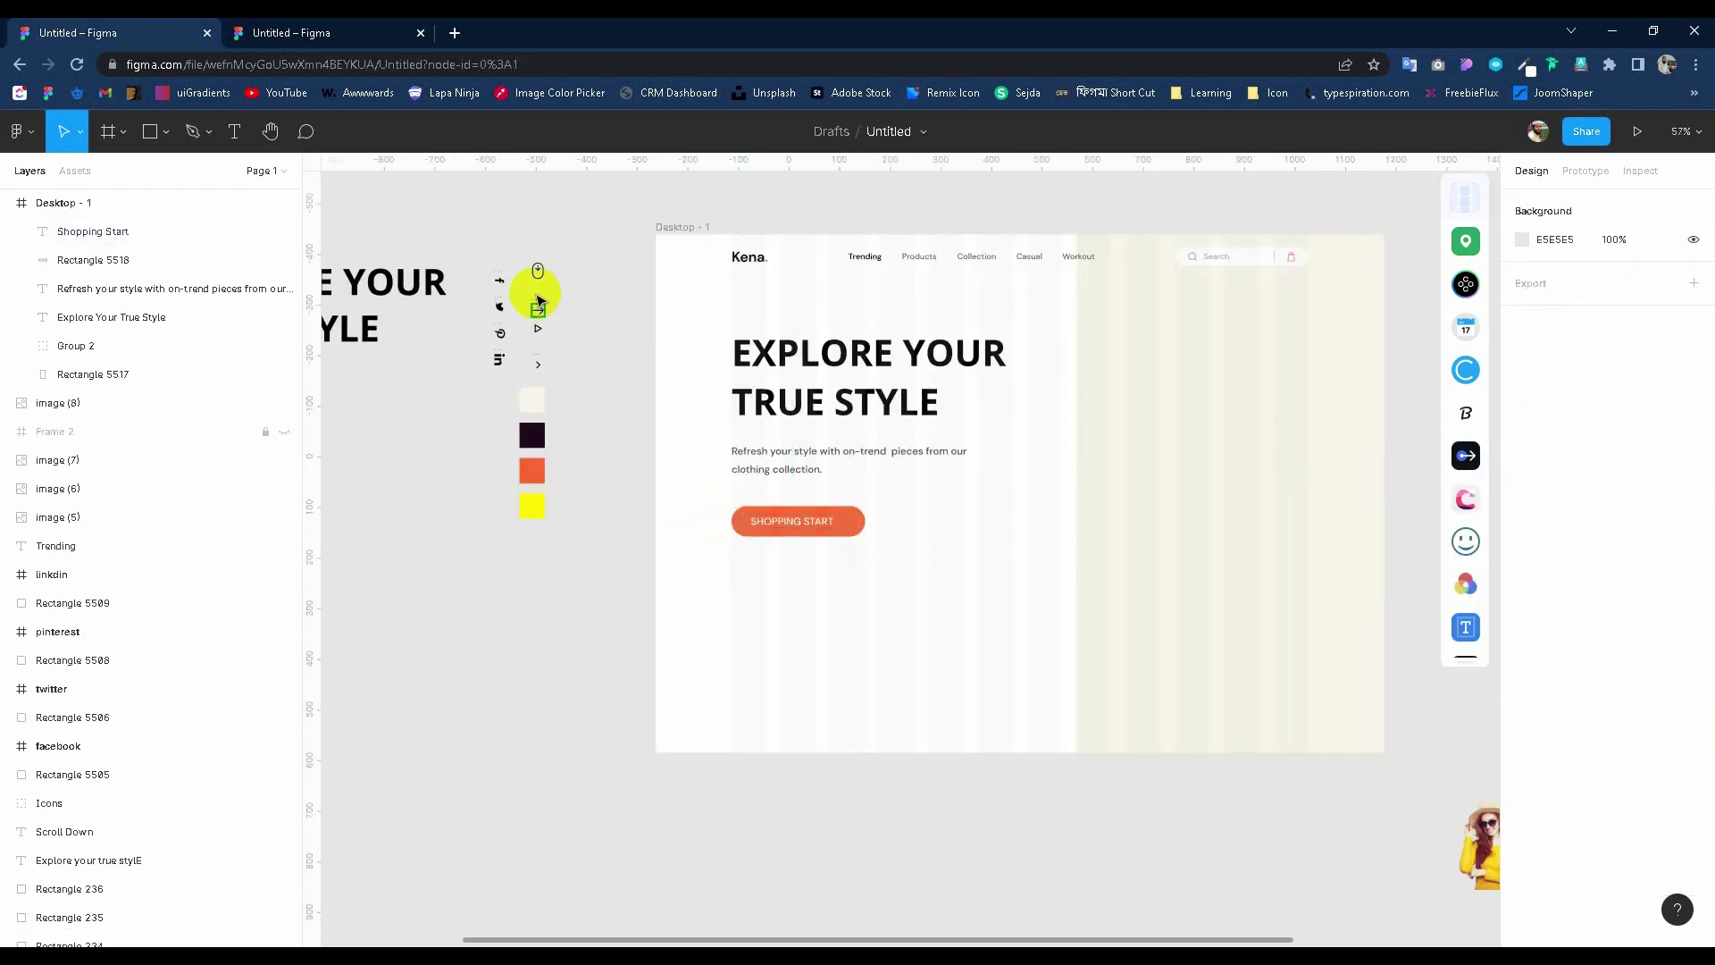
Add a white (FFF) chevron after SHOPPING START and widen the button shape to 278.
left_click(538, 304)
scroll(571, 279, "up", 5)
left_click(520, 421)
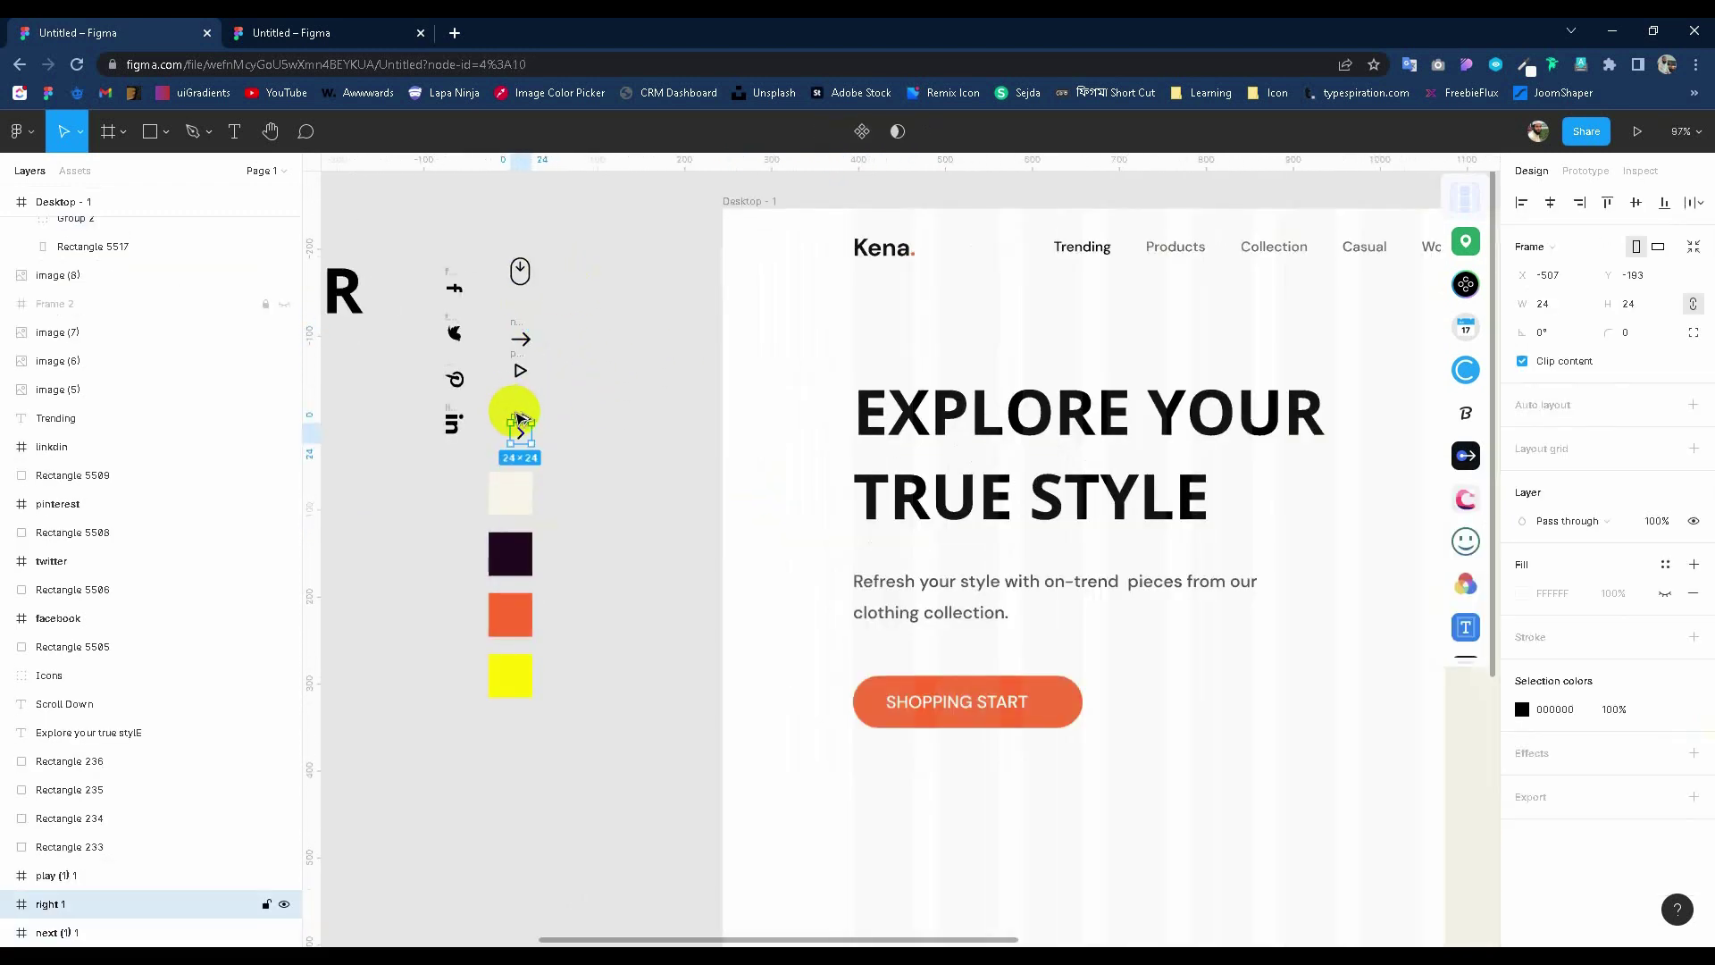
mouse_move(520, 418)
left_mouse_down()
mouse_move(1092, 705)
mouse_move(1018, 686)
left_mouse_up()
scroll(1097, 702, "up", 5)
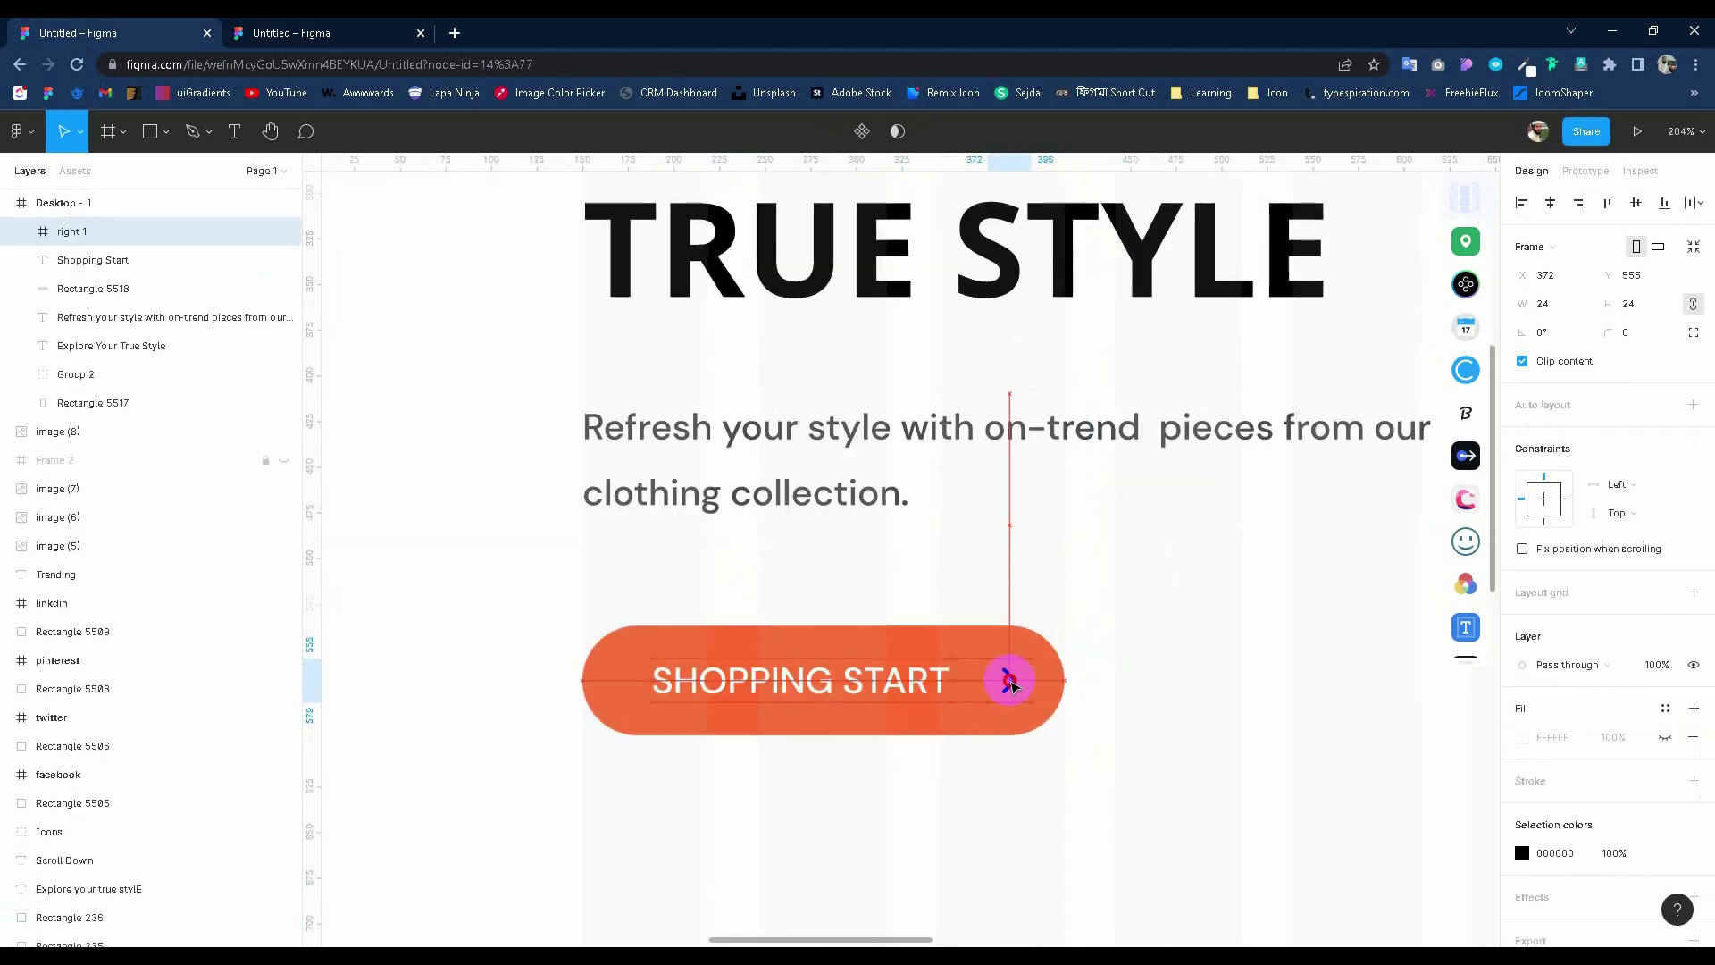
left_click(1552, 853)
type("fff")
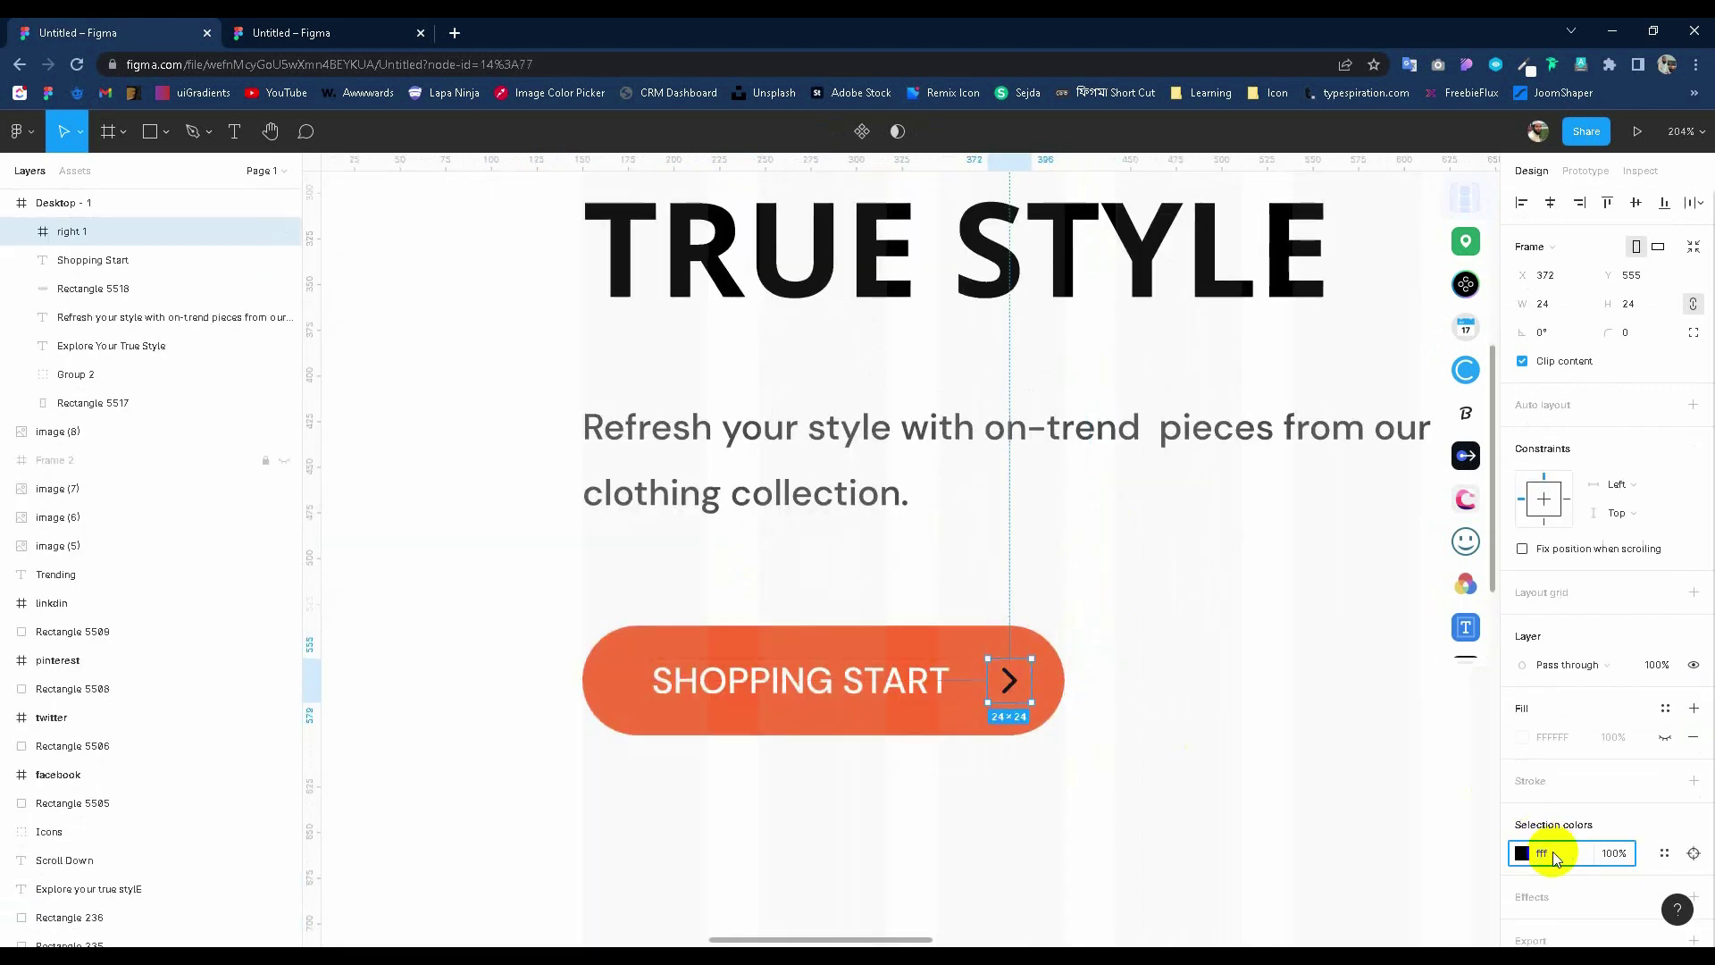
key("Return")
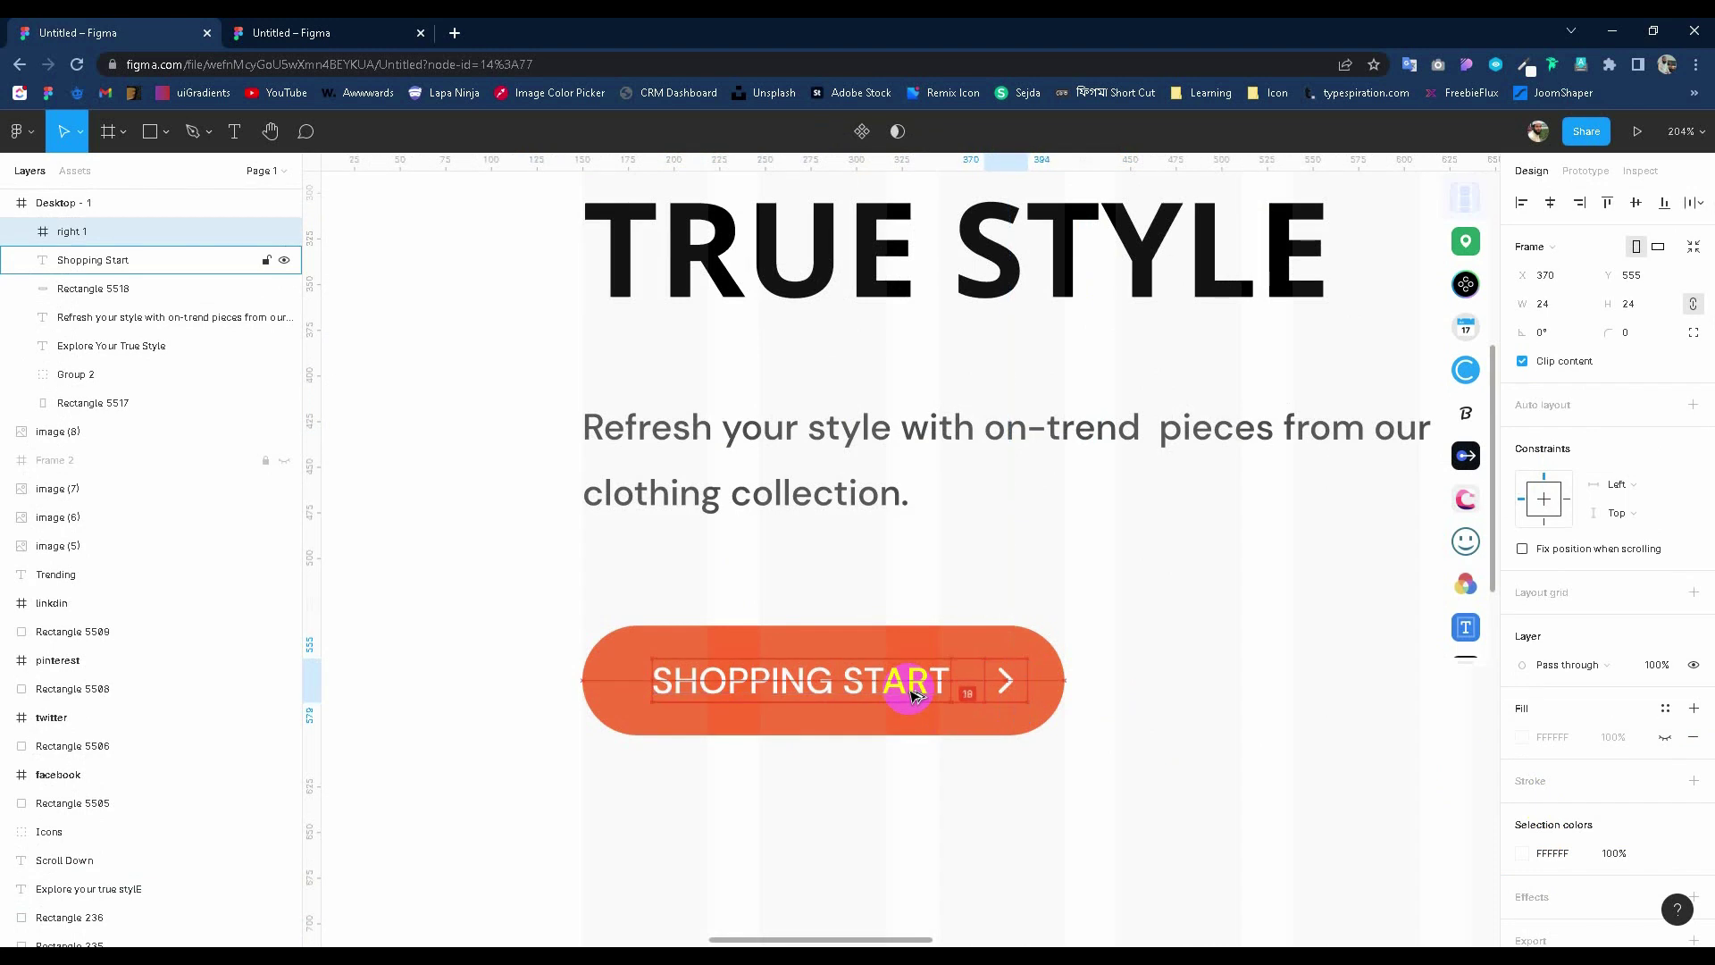
left_click(1060, 682)
type("64+")
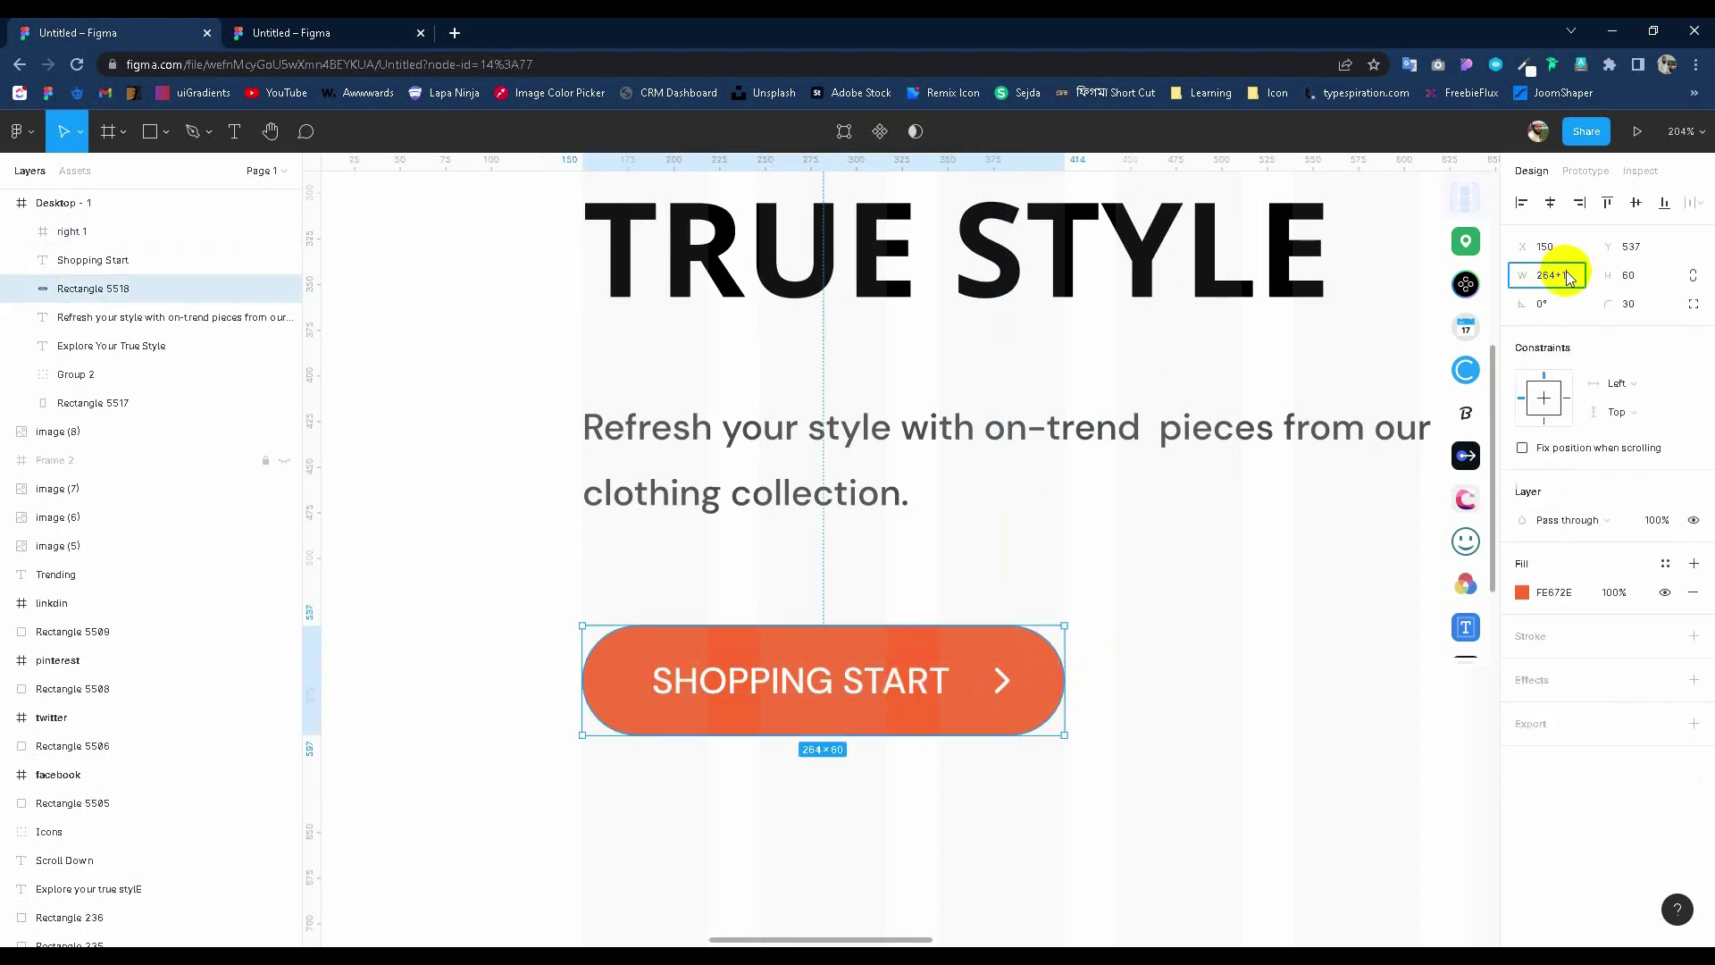
key("Return")
Group the shape, label and chevron as 'Button' and nudge the group up slightly.
left_click(823, 678)
left_click(1002, 681)
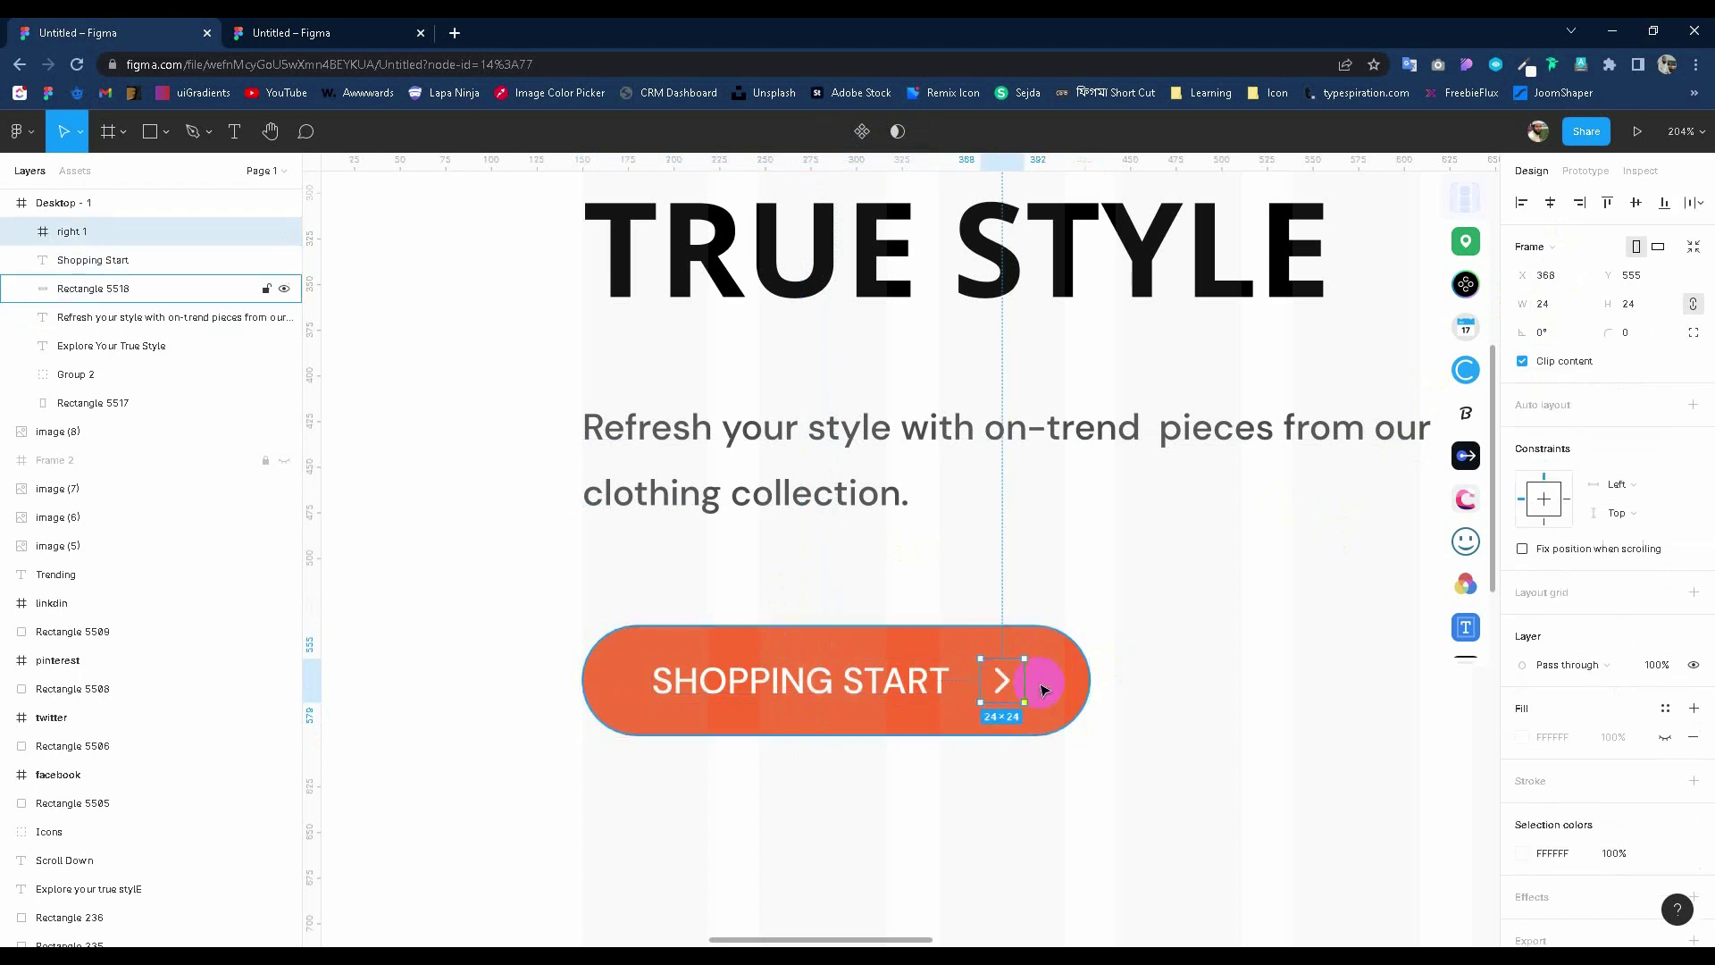
scroll(1052, 682, "down", 5)
left_click_drag(802, 617, 1099, 706)
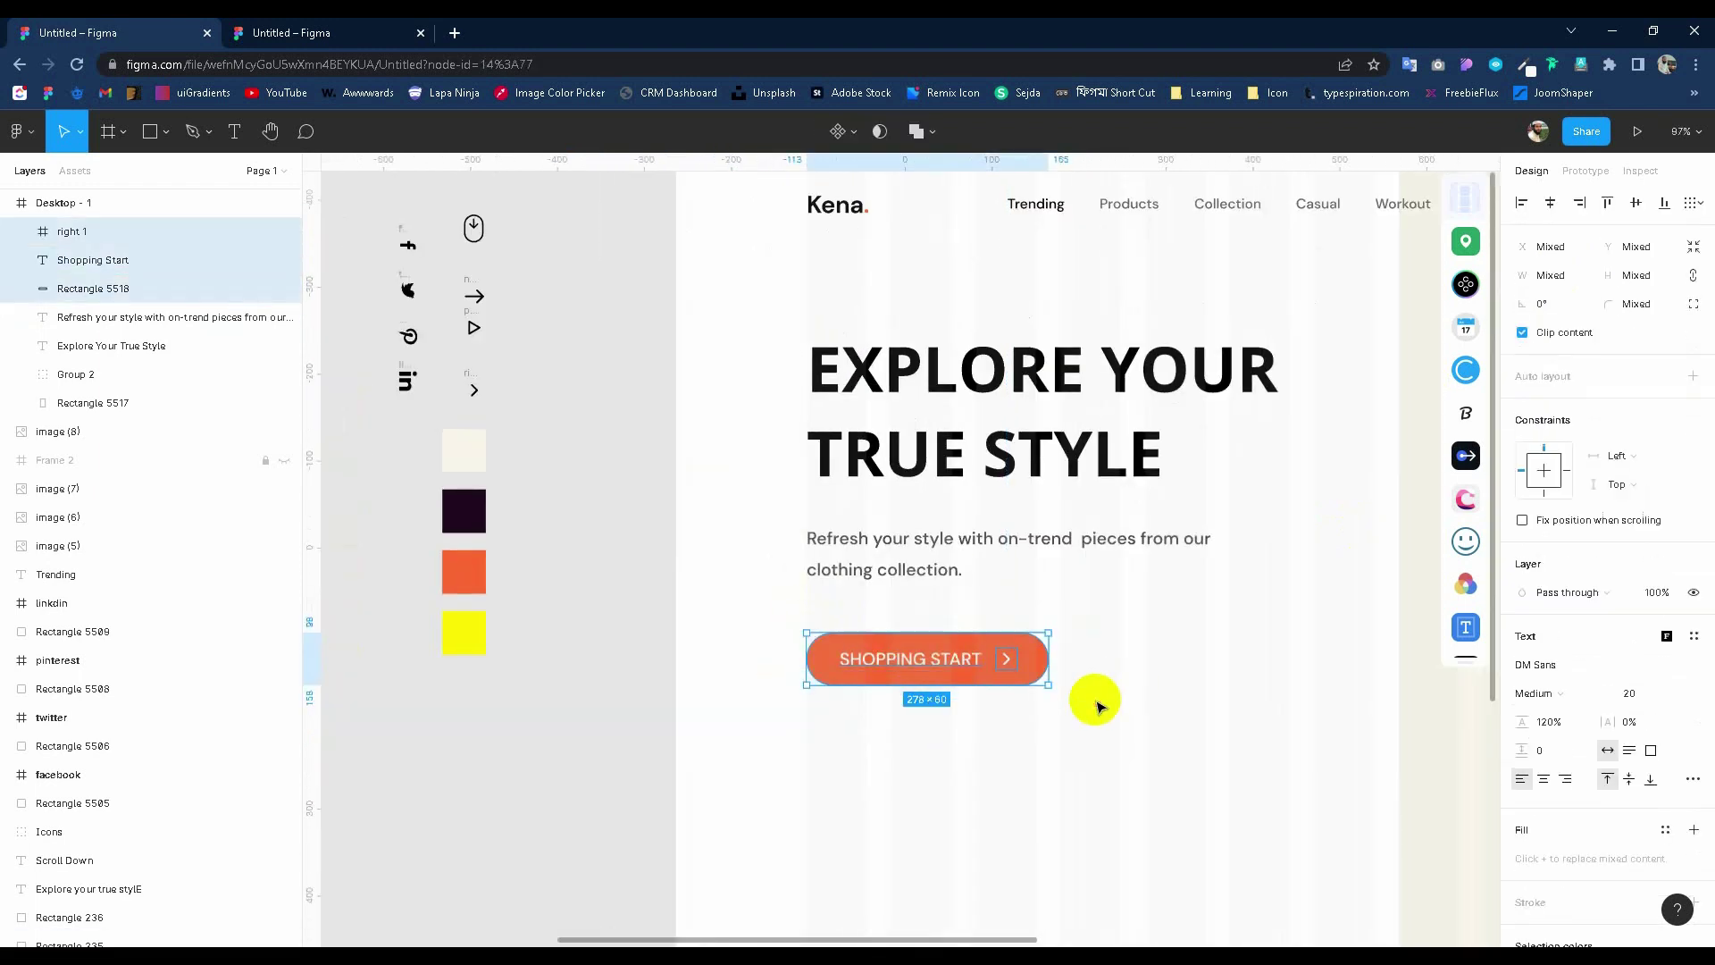
key("ctrl+g")
key("ctrl+r")
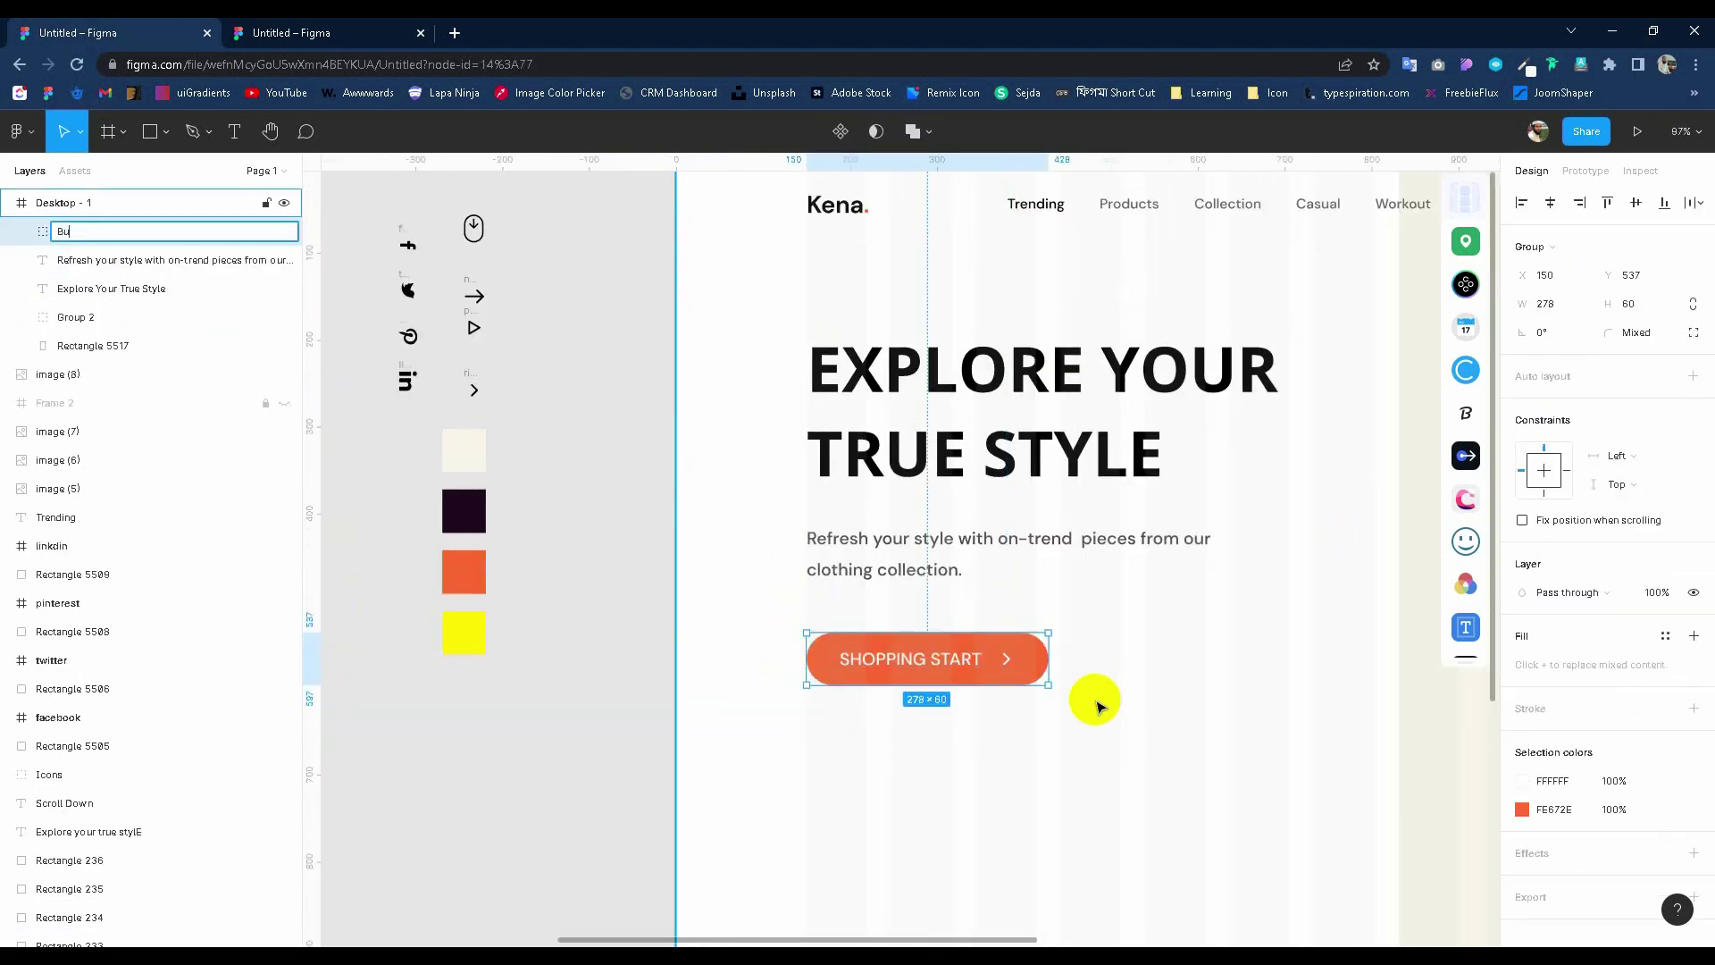
type("tton")
key("Return")
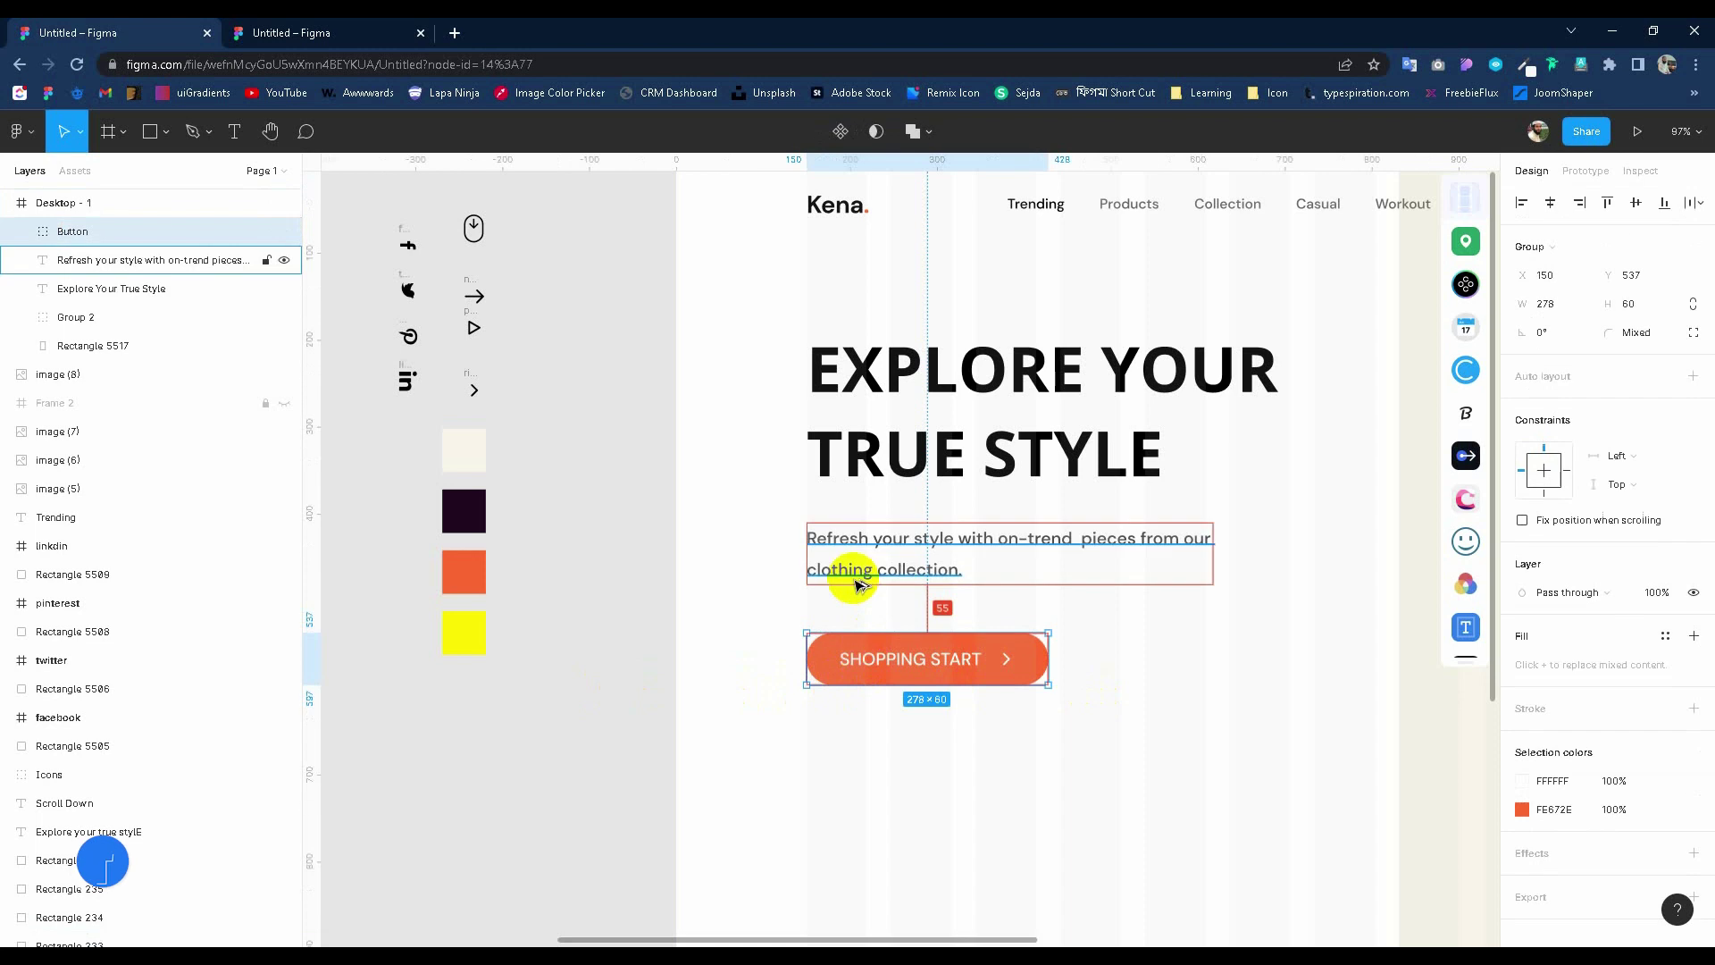
key("Up")
key("Up")
key("Up")
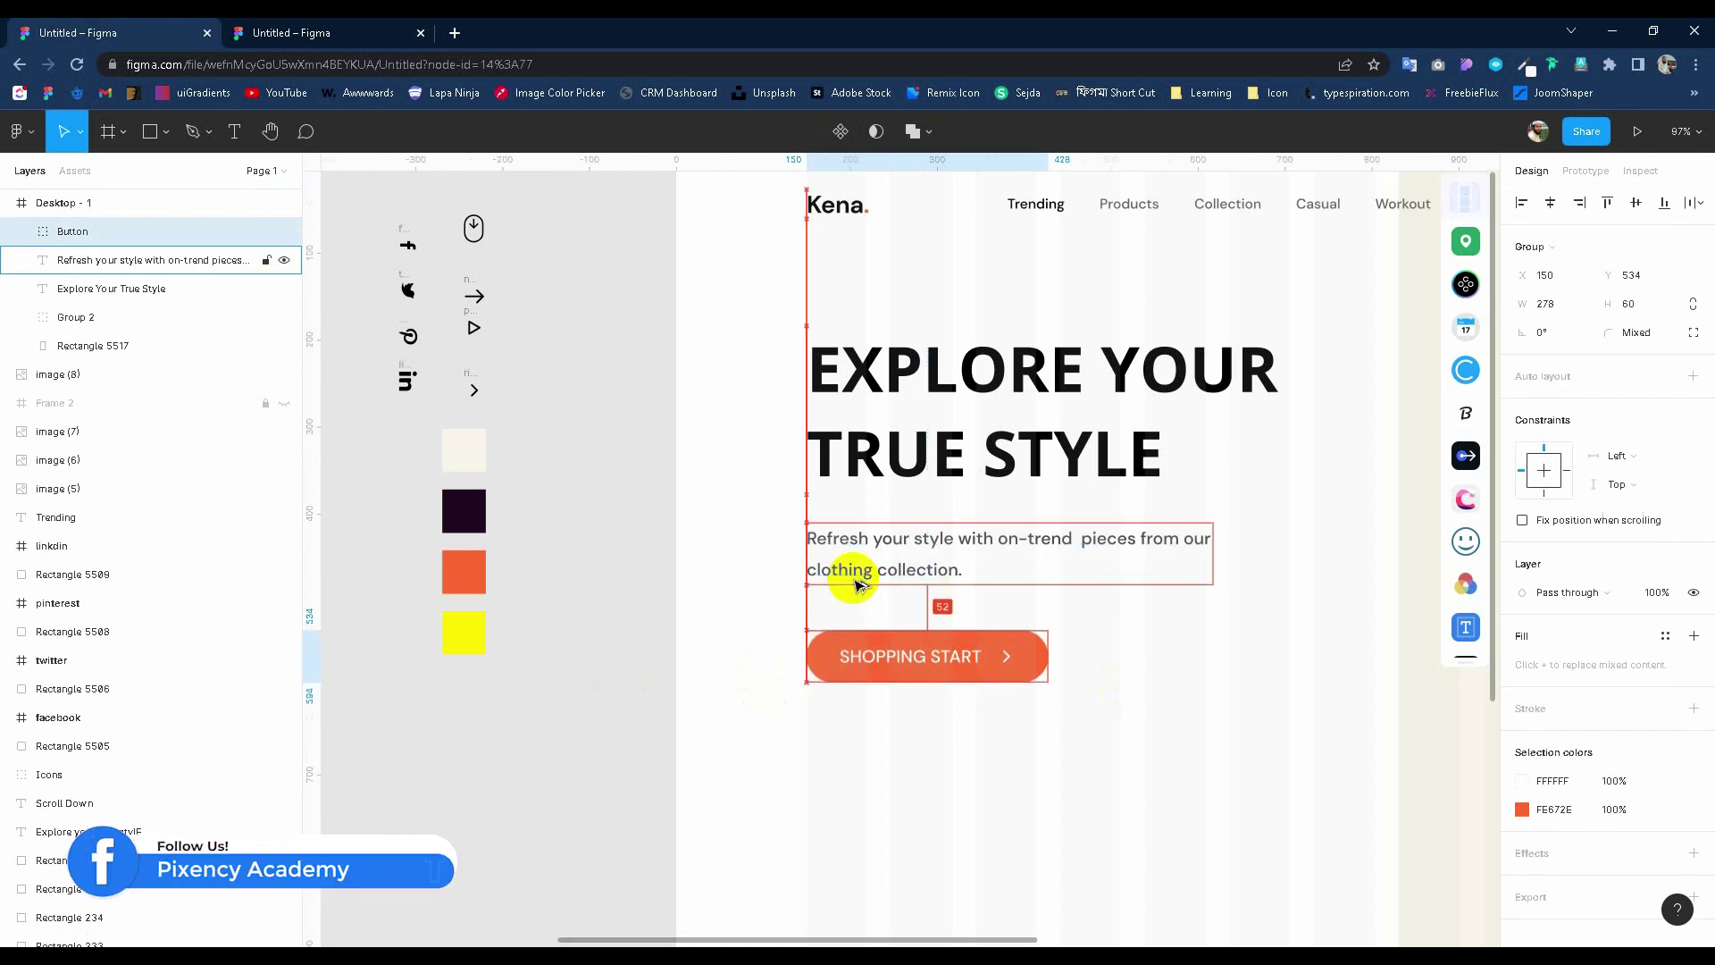
scroll(848, 580, "down", 5)
left_click(1210, 498)
scroll(1224, 503, "up", 3)
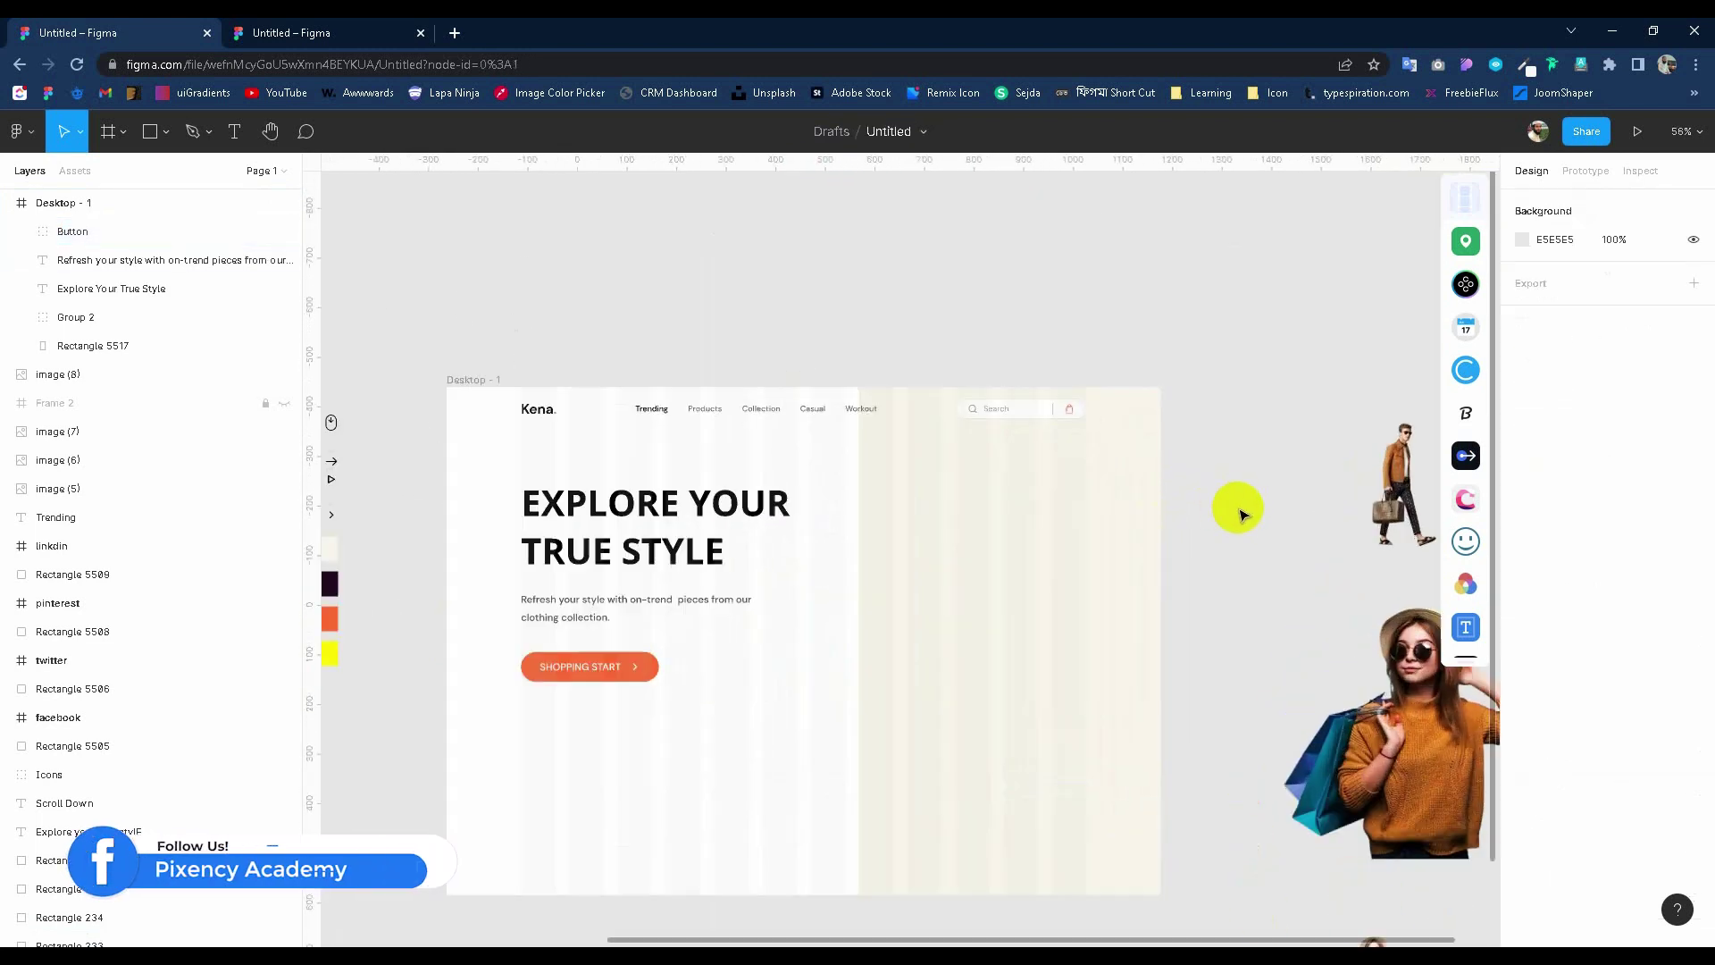
Draw a 438×438 circle on the right half of the hero.
left_click(145, 132)
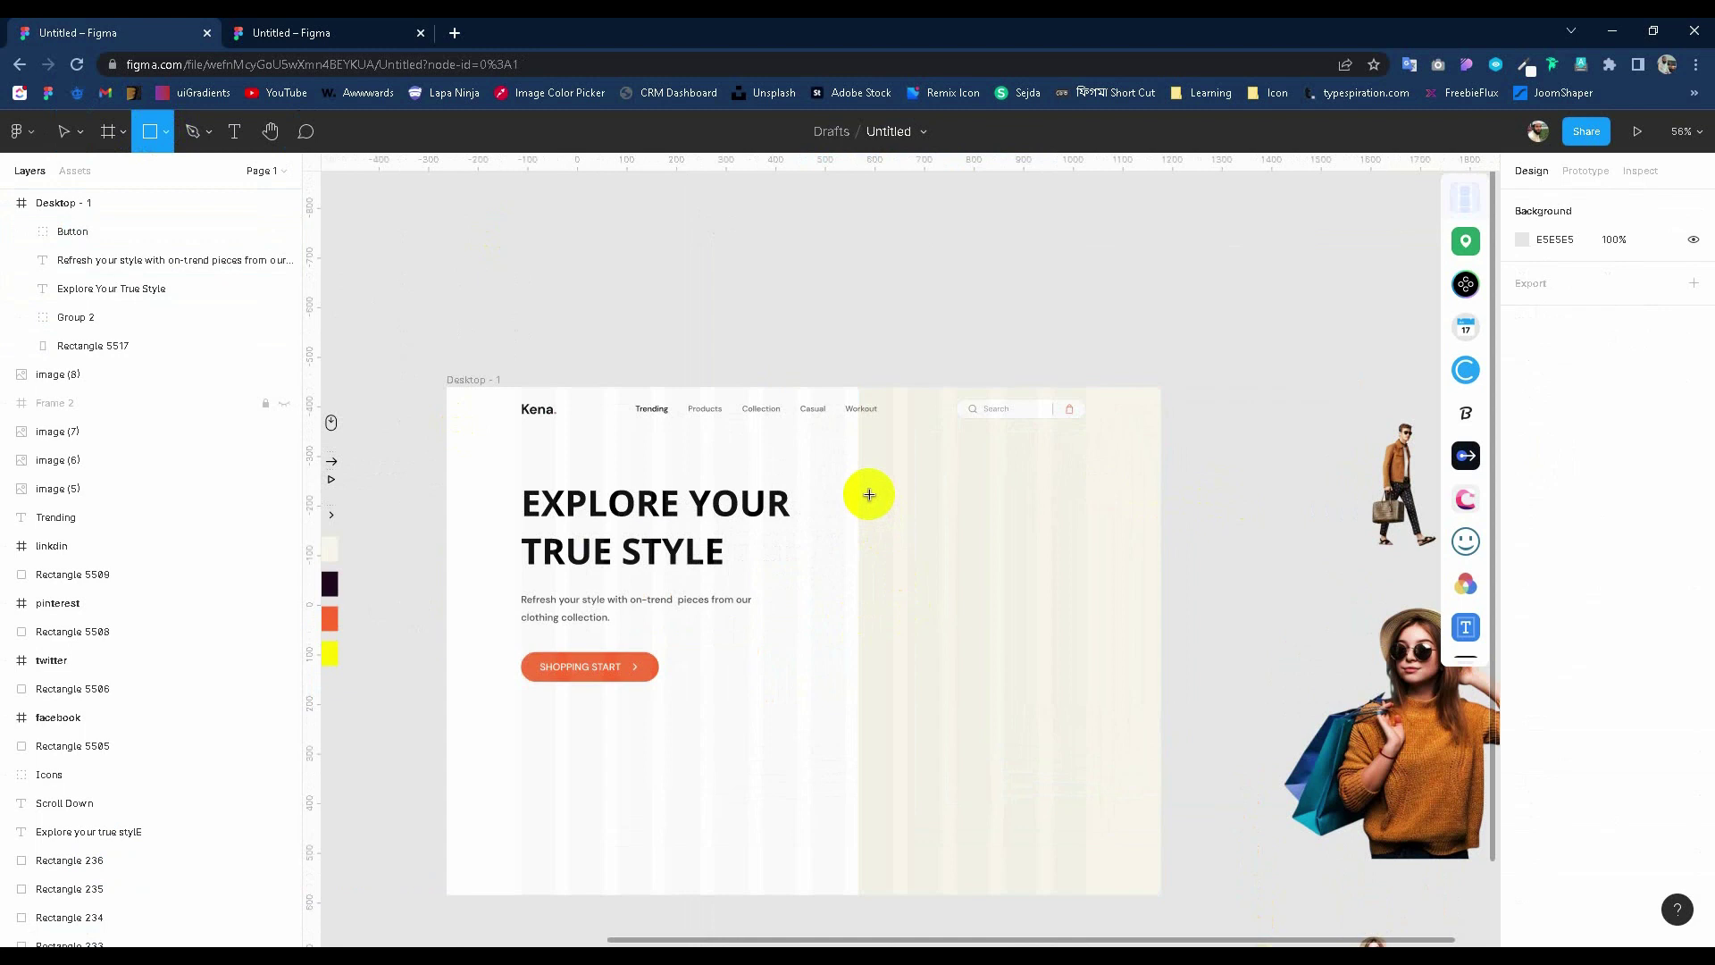
left_click_drag(870, 495, 1083, 712)
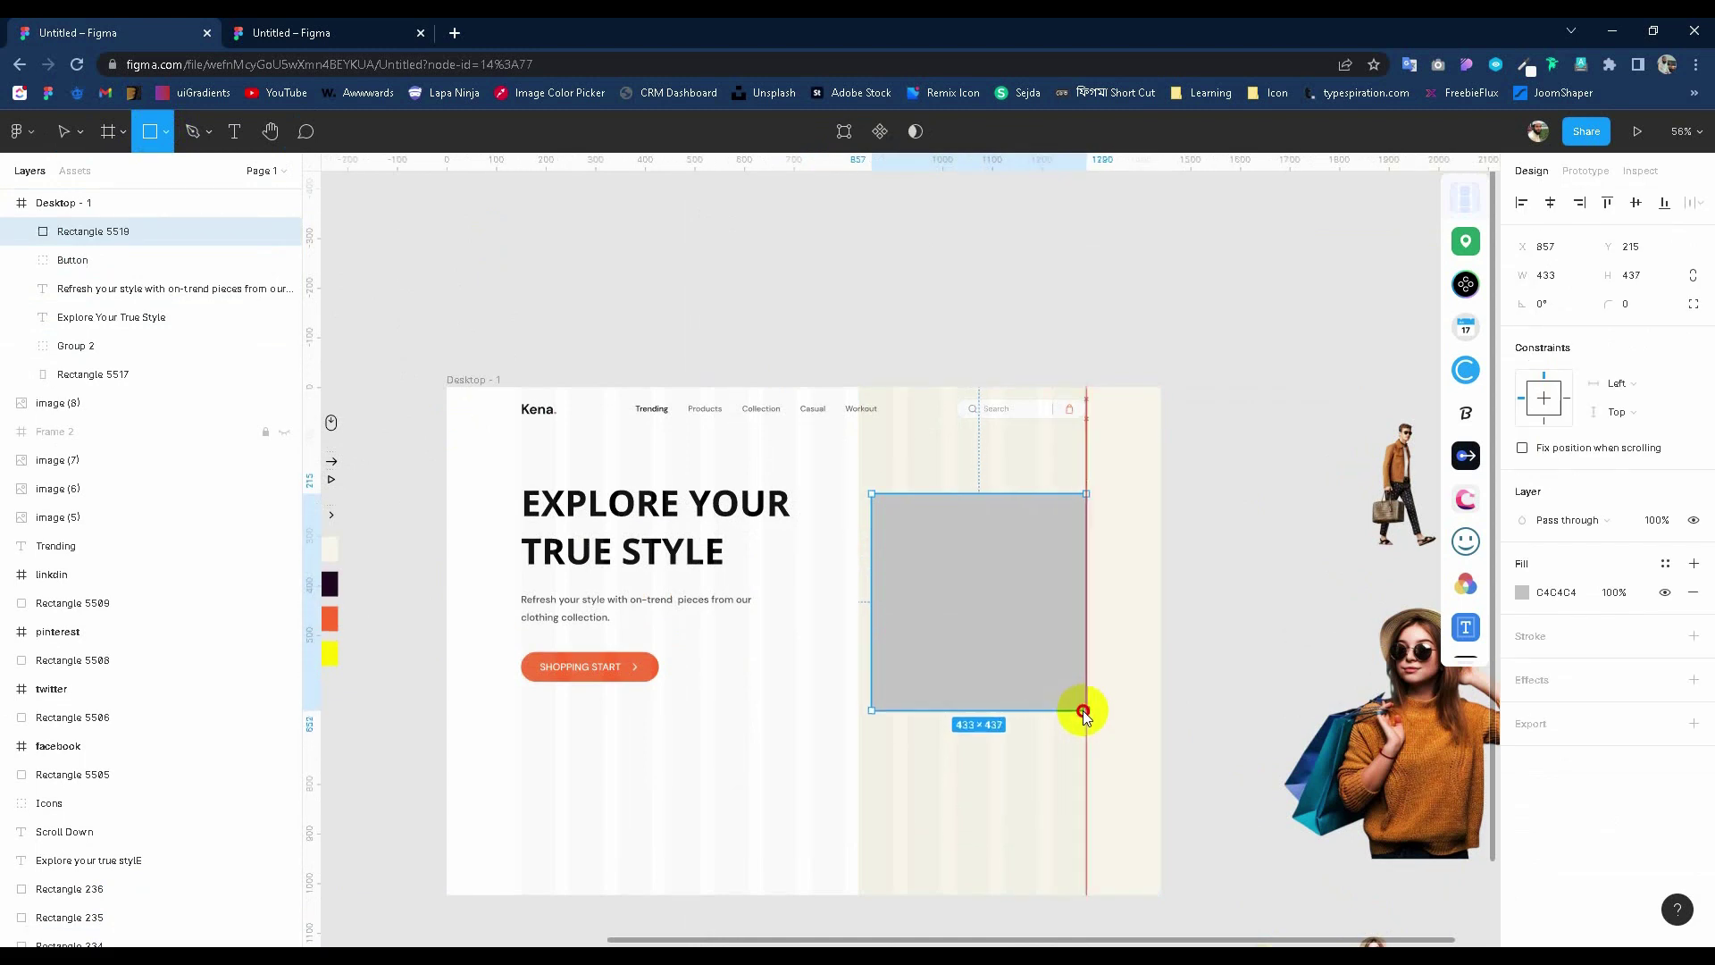
left_click_drag(890, 509, 969, 639)
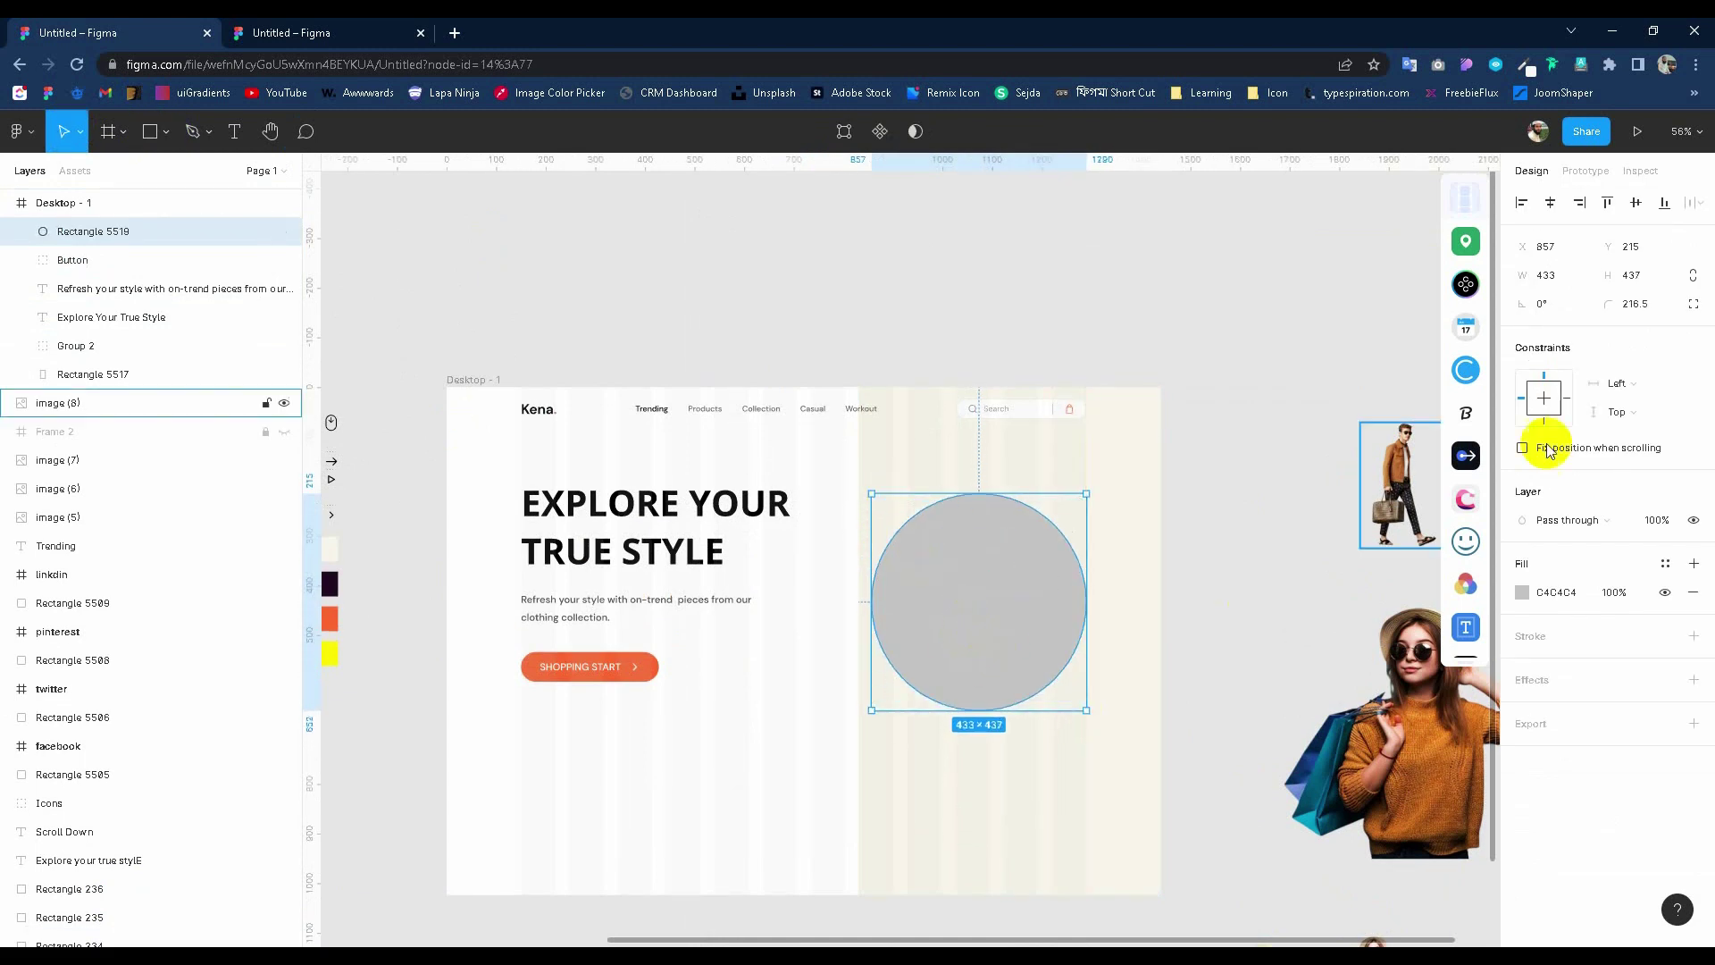
left_click(1632, 275)
type("433")
key("Return")
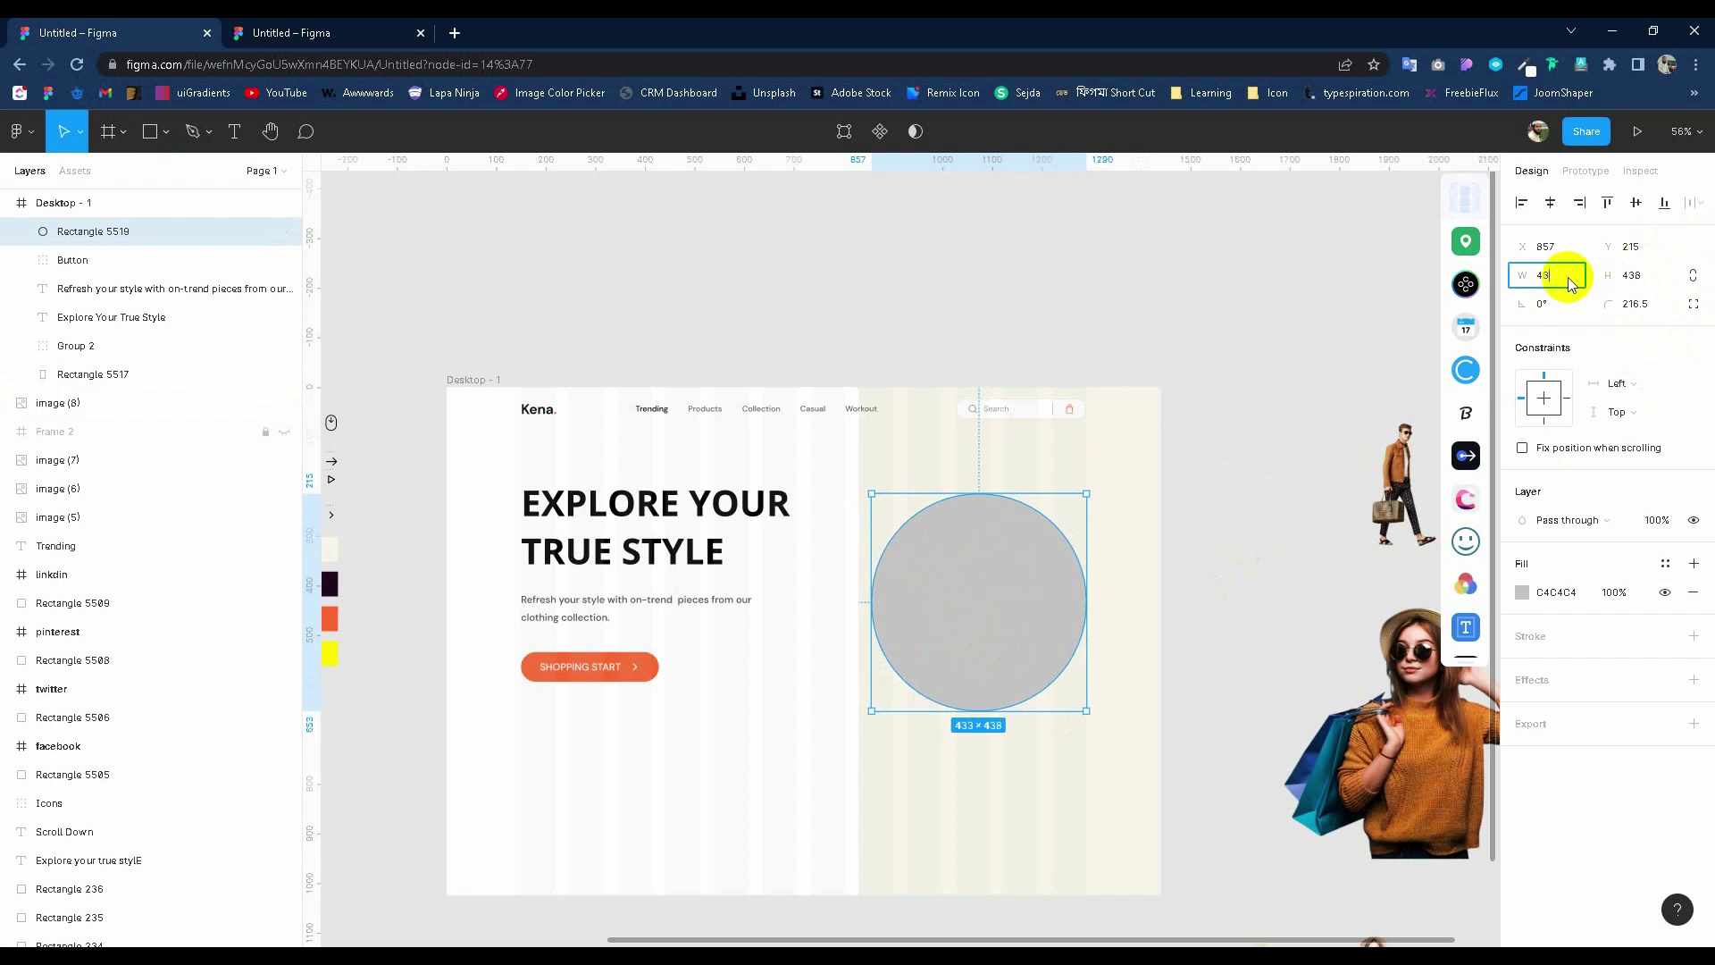
type("8")
key("Return")
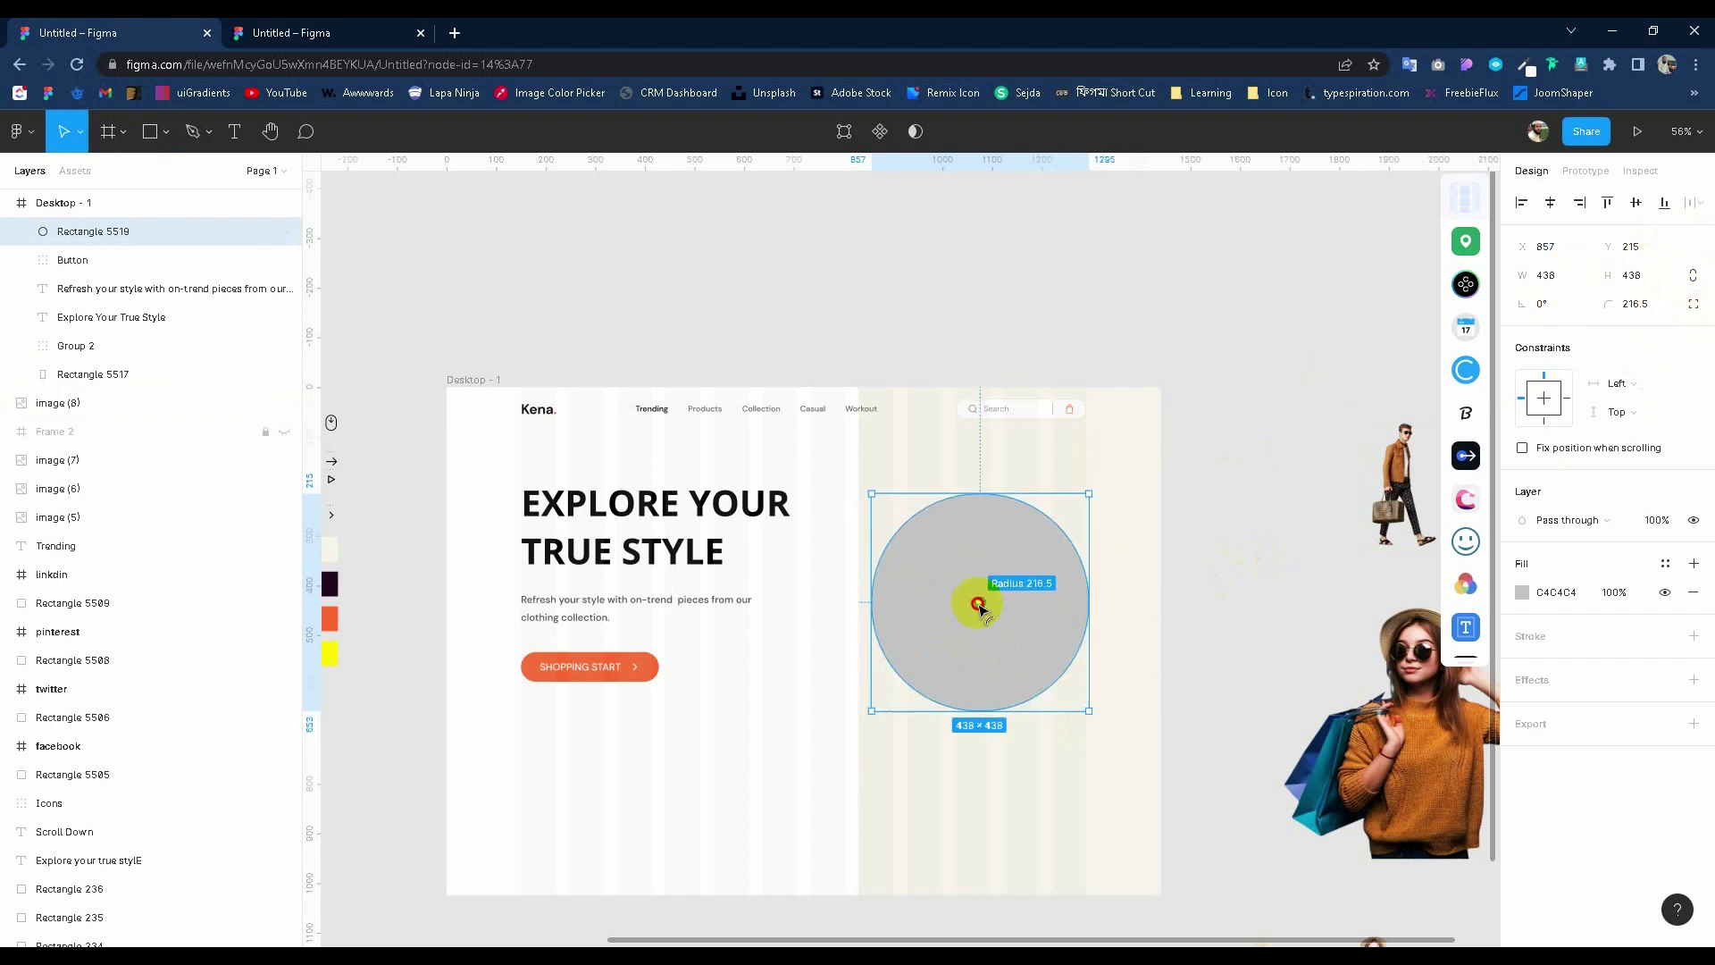
Set the circle's bottom corner radii to 0 to form an arch.
left_click(1693, 304)
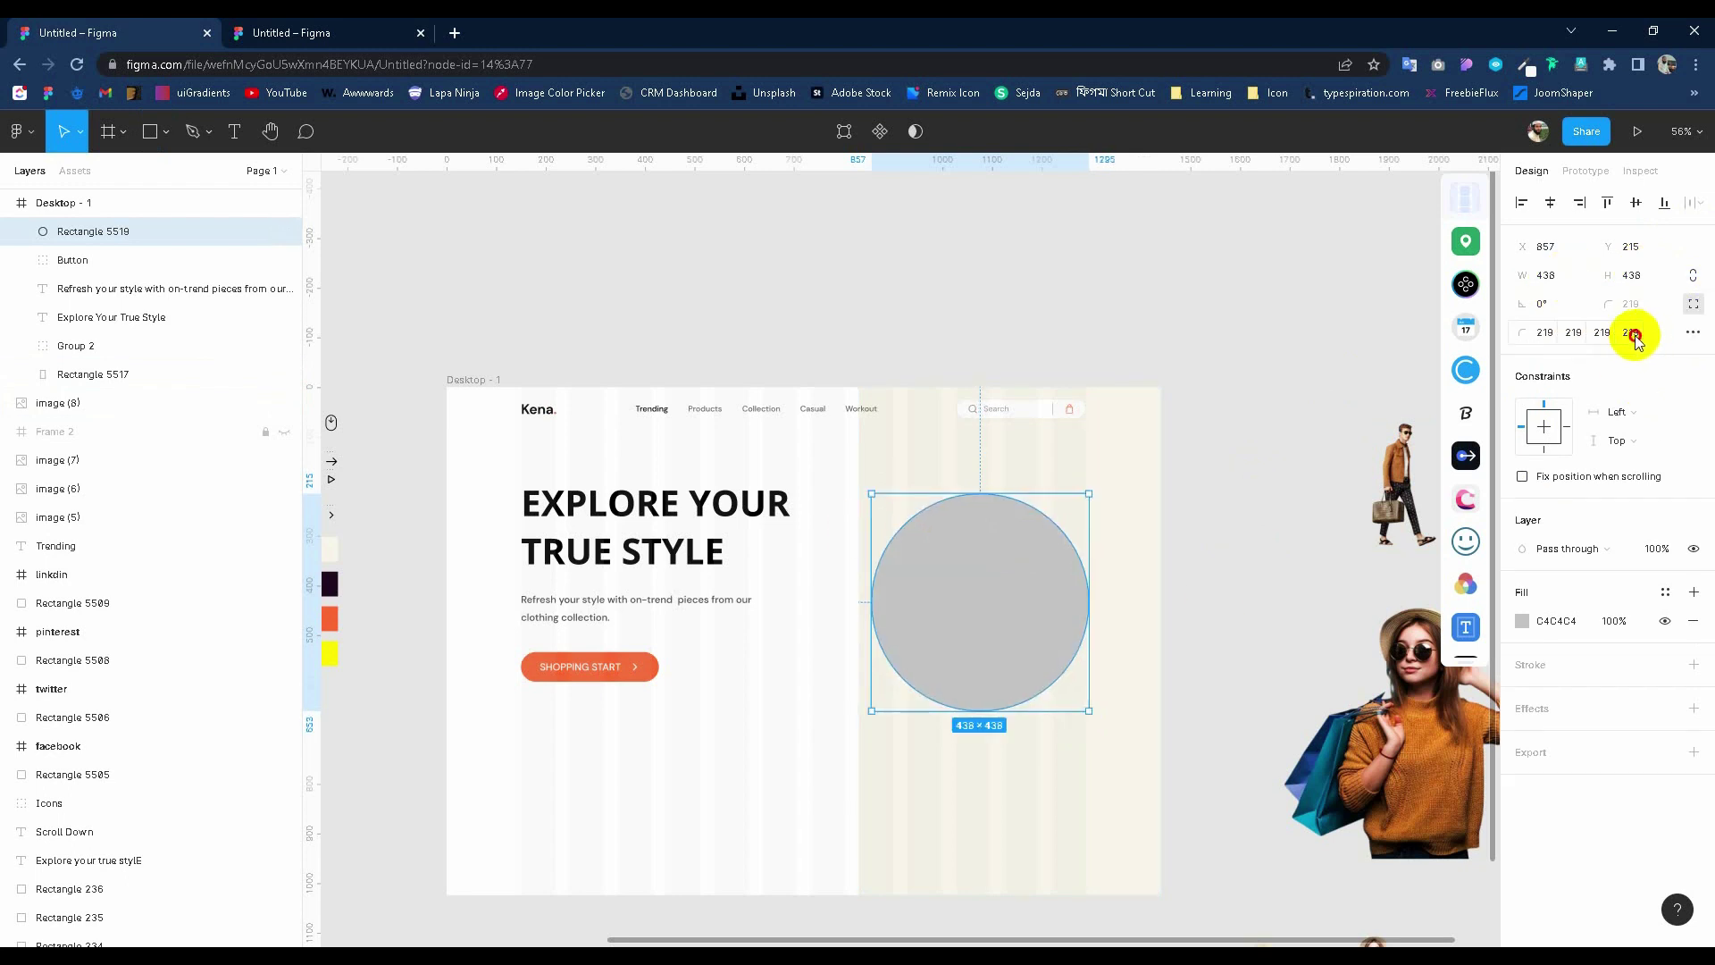
type("0")
left_click(1601, 332)
type("0")
key("Return")
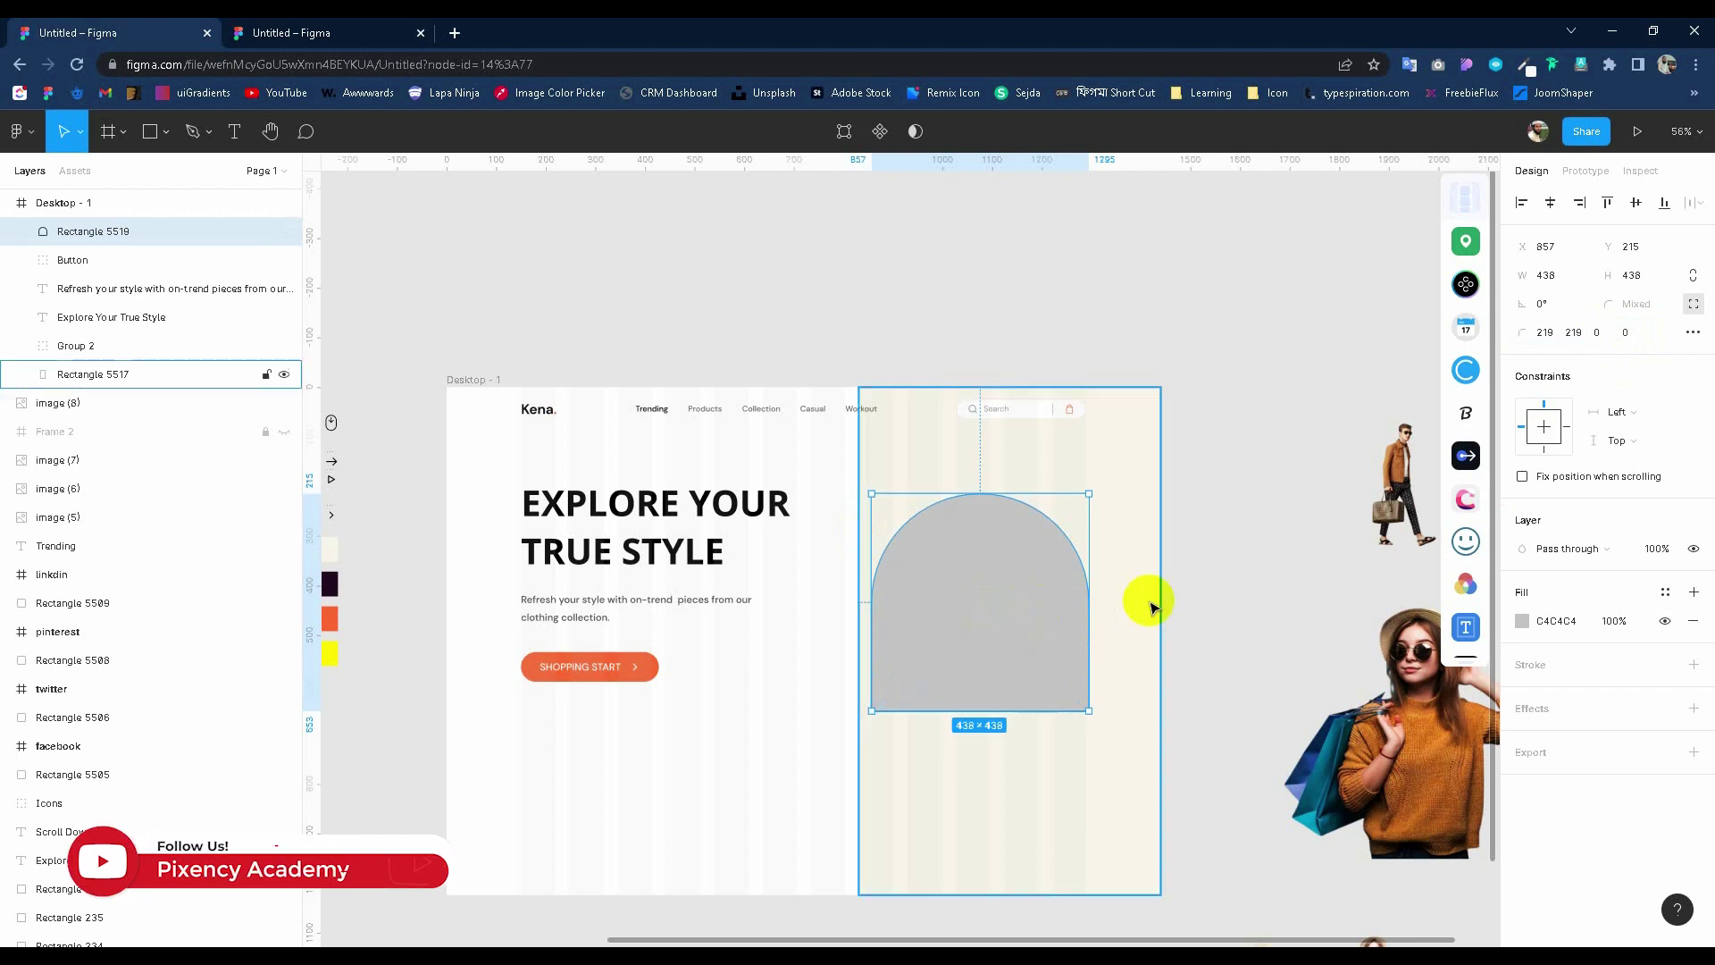
Move the shopping-woman photo onto the arch in the hero.
left_click(1149, 607)
left_click(953, 635)
left_click(1366, 747)
mouse_move(1367, 747)
left_mouse_down()
mouse_move(1015, 600)
mouse_move(875, 579)
left_mouse_up()
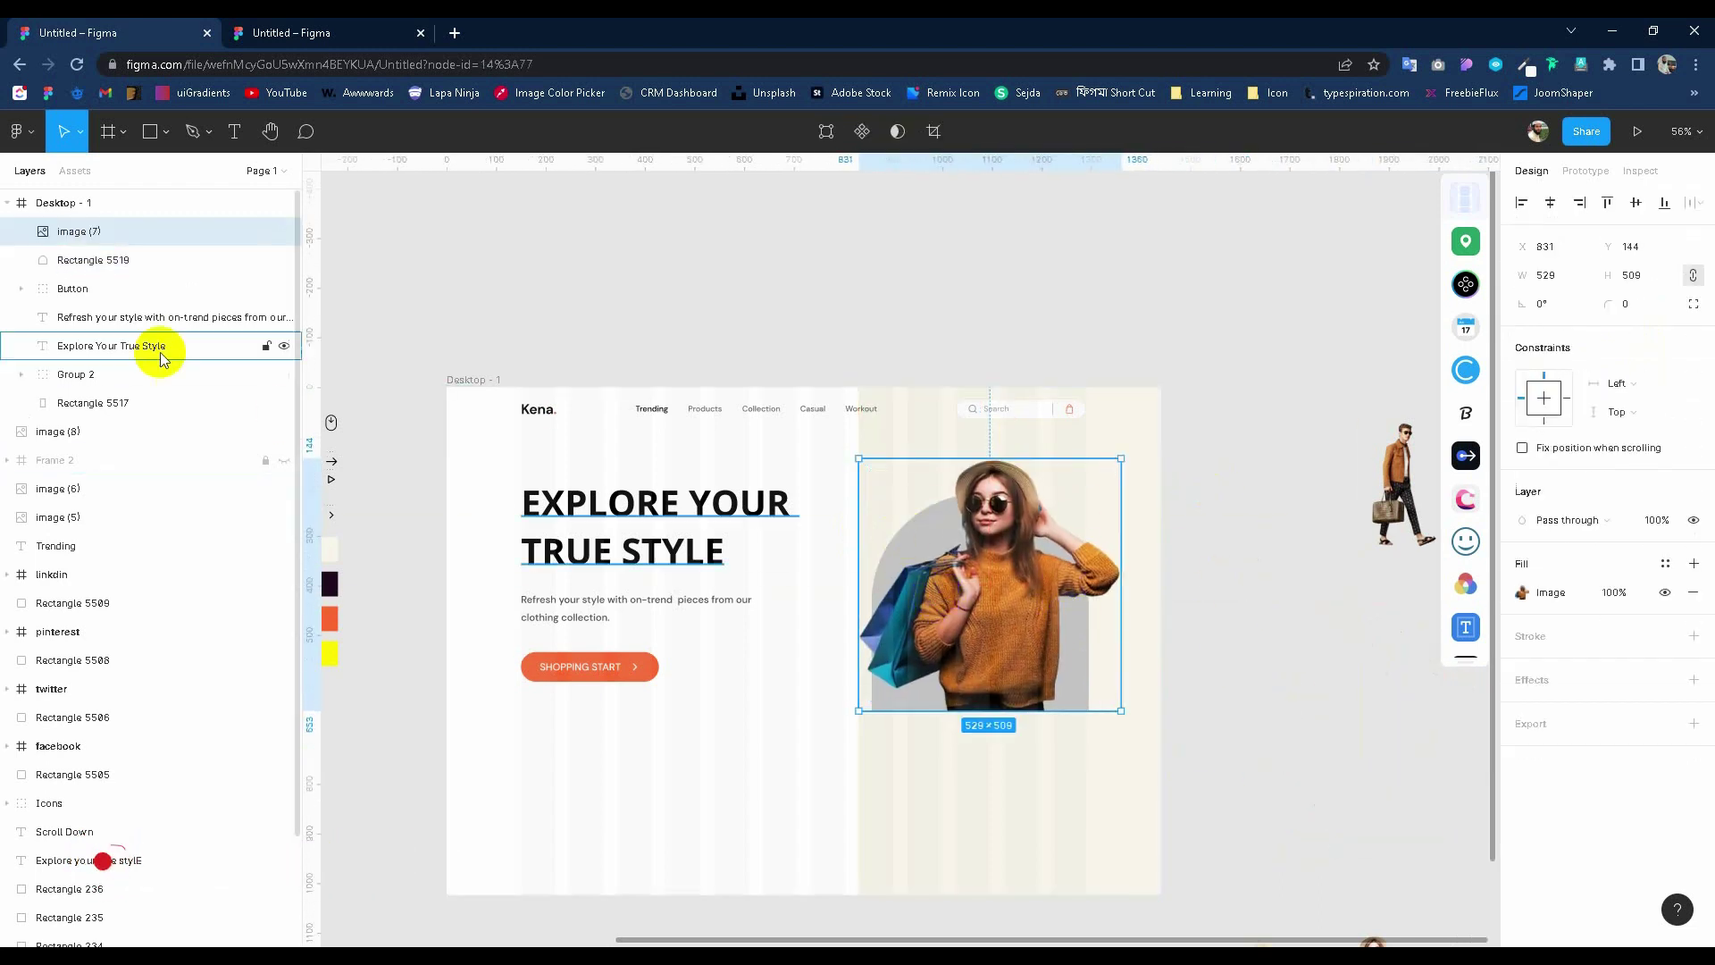
Fill the arch with the orange swatch FE672E, trying 20% then 40% opacity.
left_click(92, 260)
scroll(1130, 406, "down", 3)
key("i")
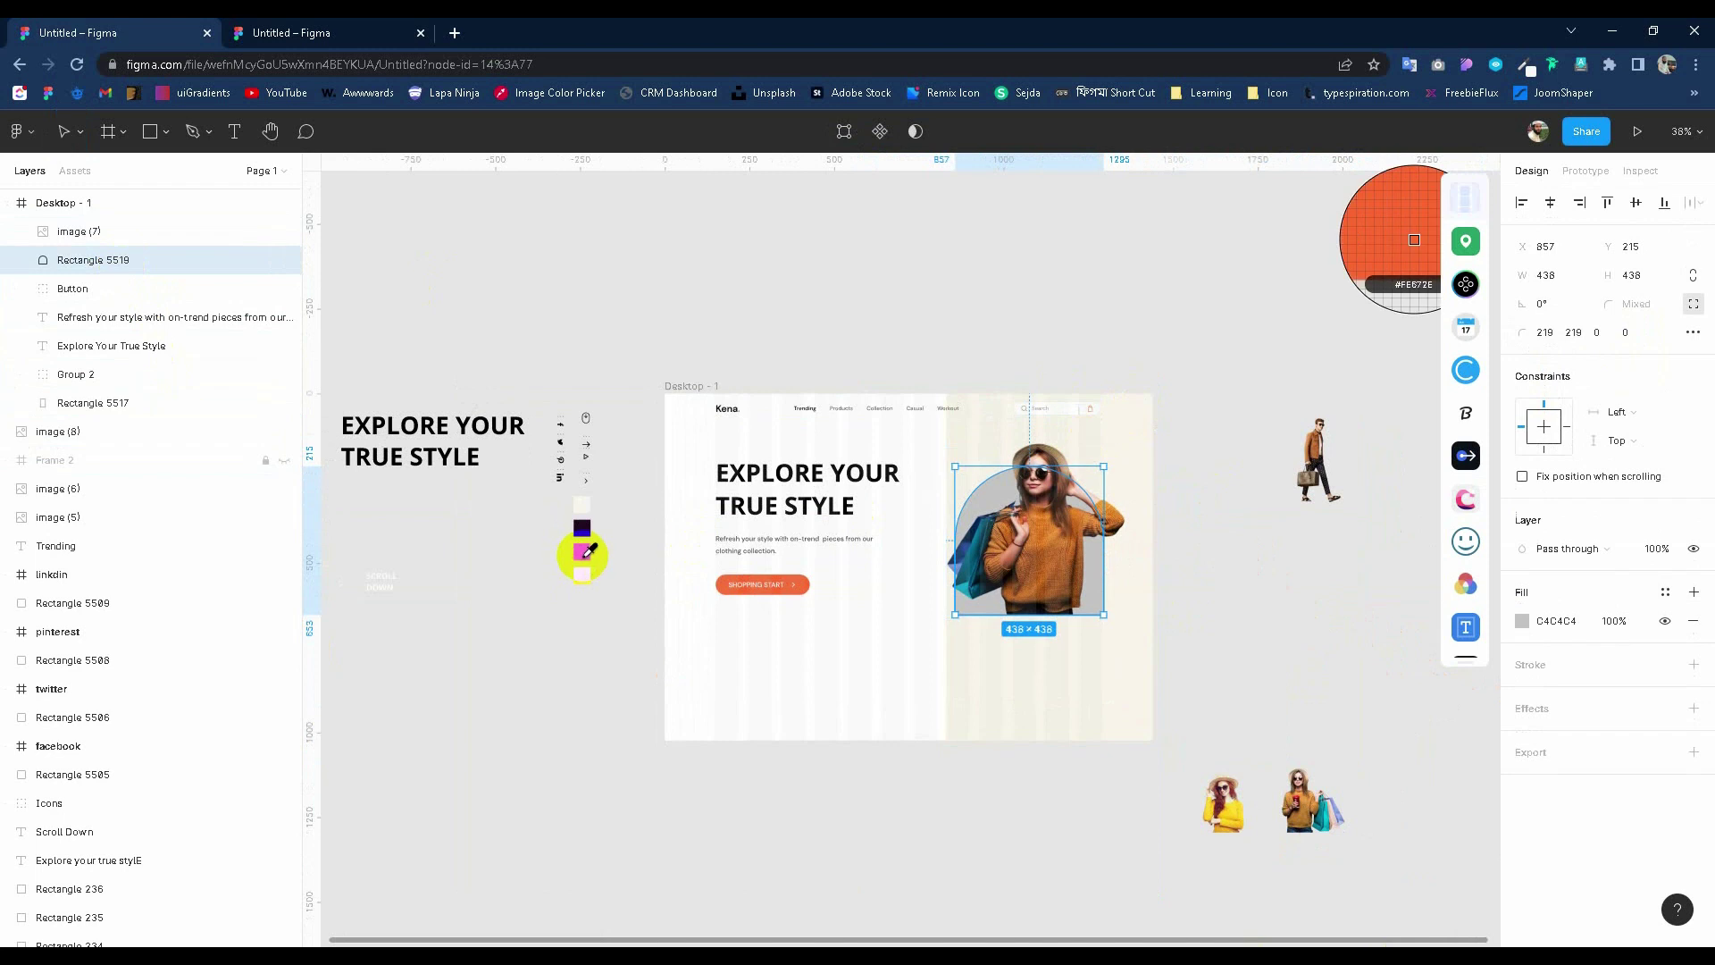
left_click(584, 553)
type("0")
key("Return")
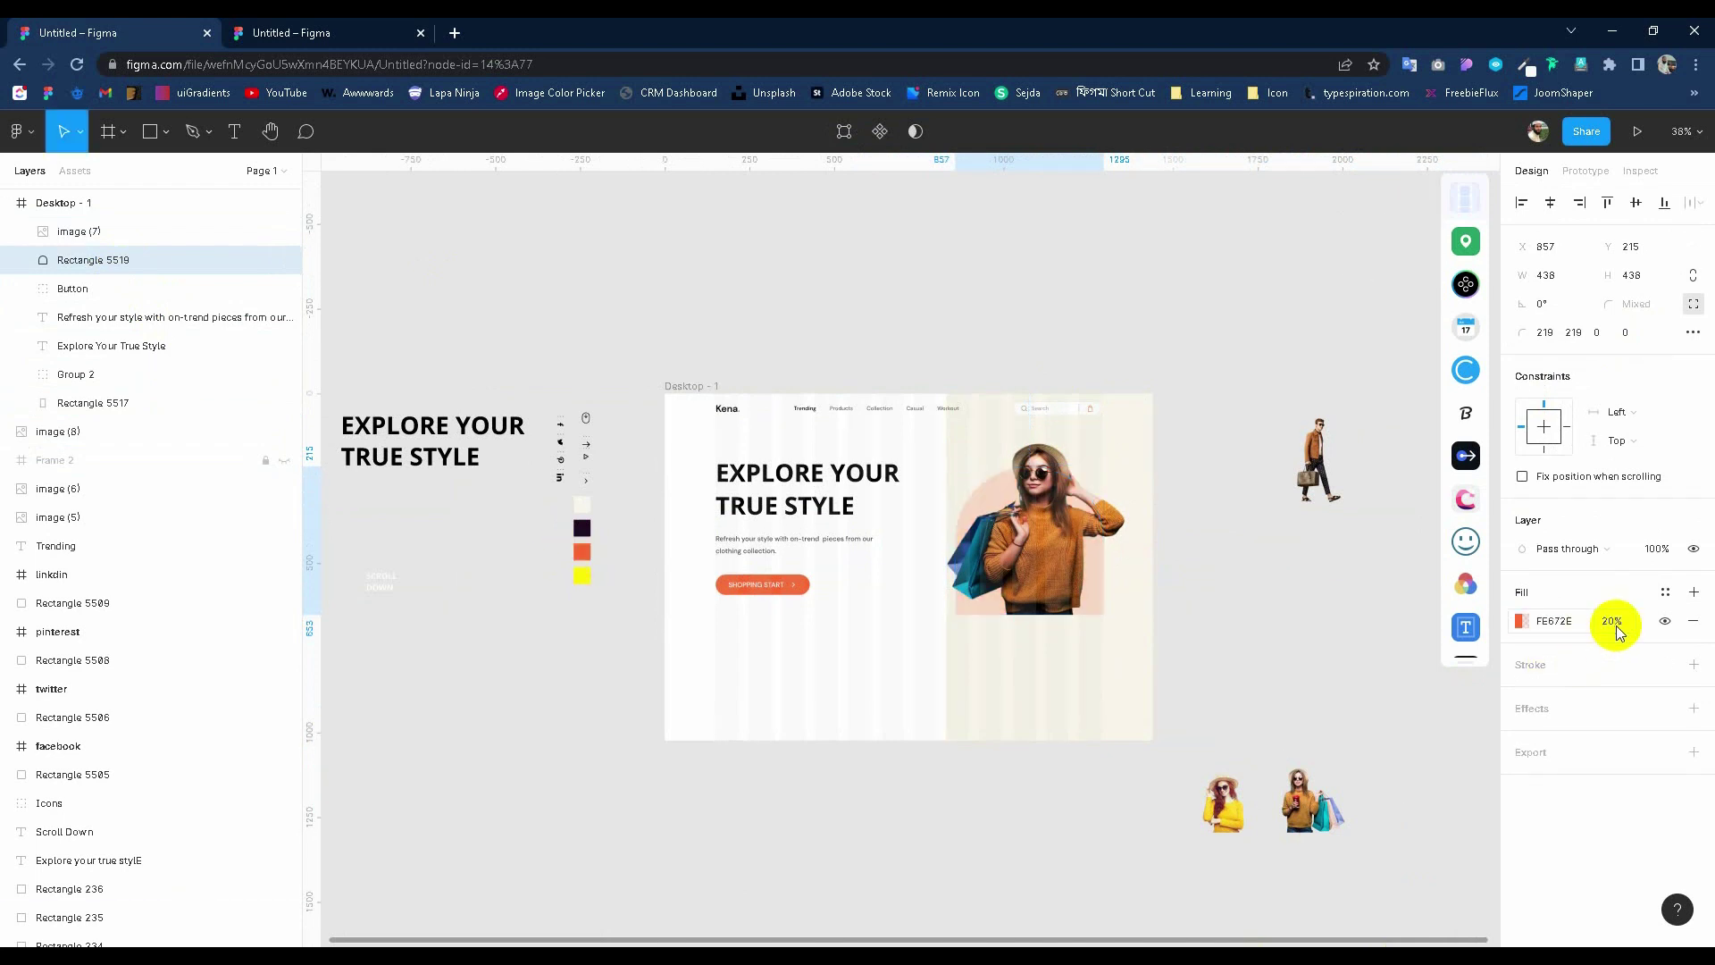
left_click(1612, 623)
type("40")
key("Return")
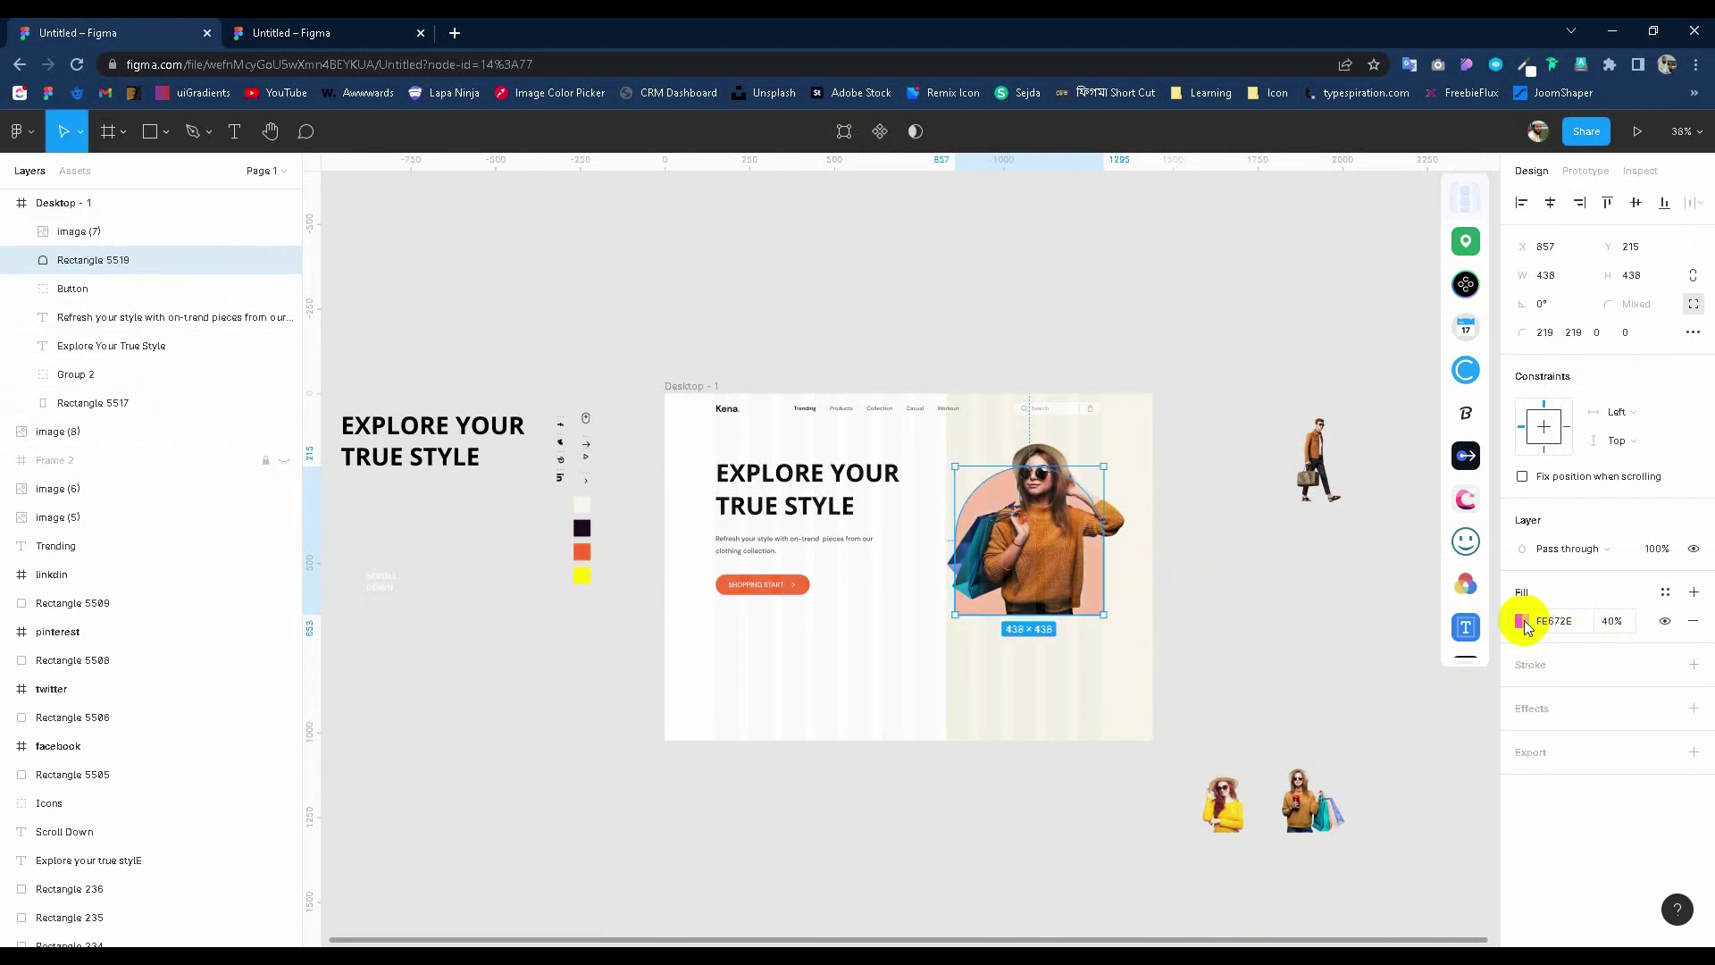
Try the yellow swatch at 40% opacity as the arch fill.
left_click(1521, 621)
left_click(1313, 748)
left_click(582, 575)
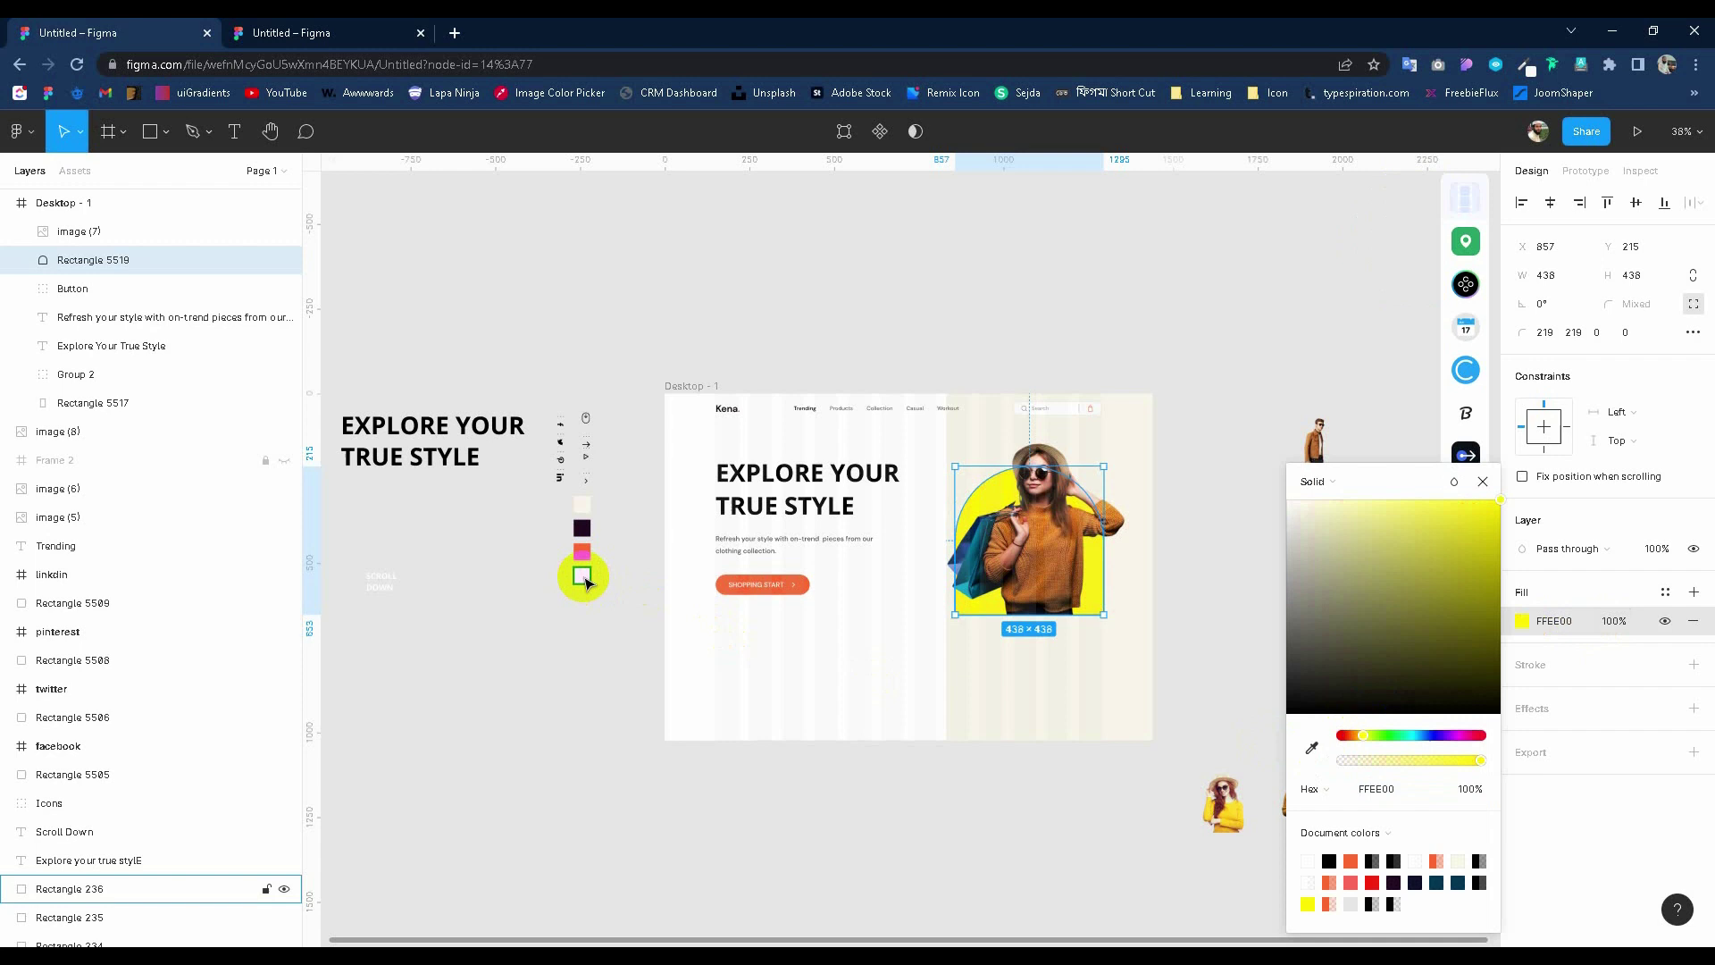
left_click(1615, 621)
type("40")
key("Return")
Return the arch fill to orange FE672E at 20% opacity.
left_click(1521, 621)
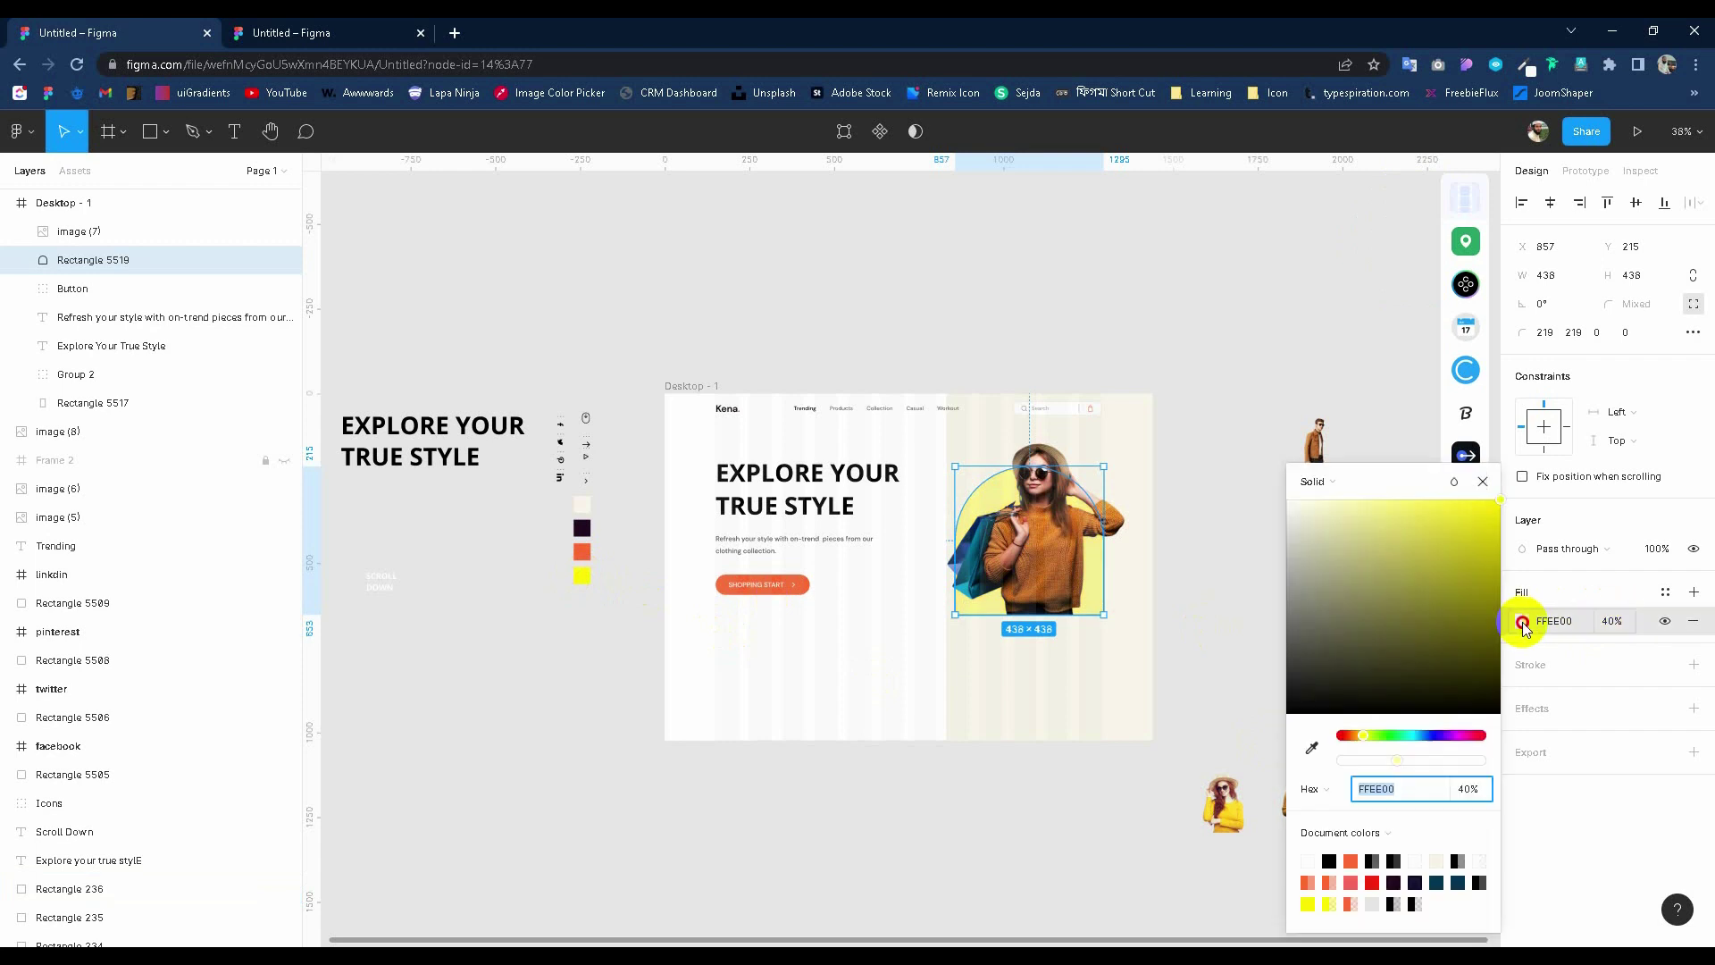
left_click(1313, 749)
left_click(581, 551)
left_click(1616, 621)
type("2")
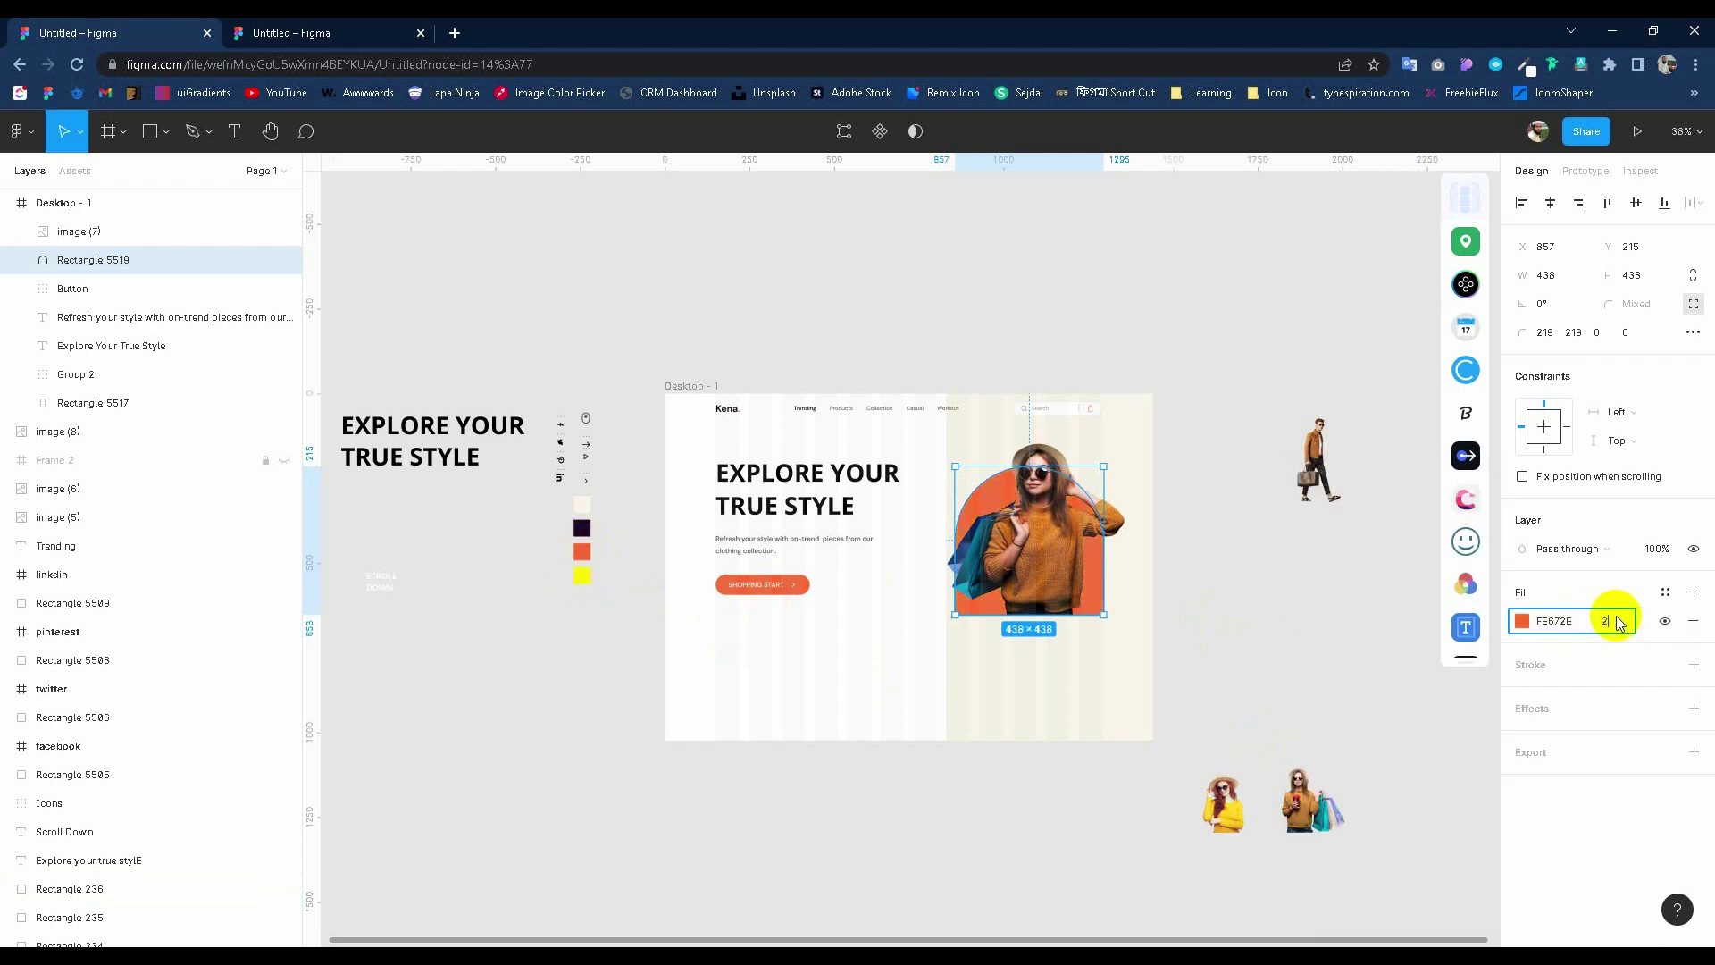
left_click(1036, 536)
scroll(998, 517, "up", 2)
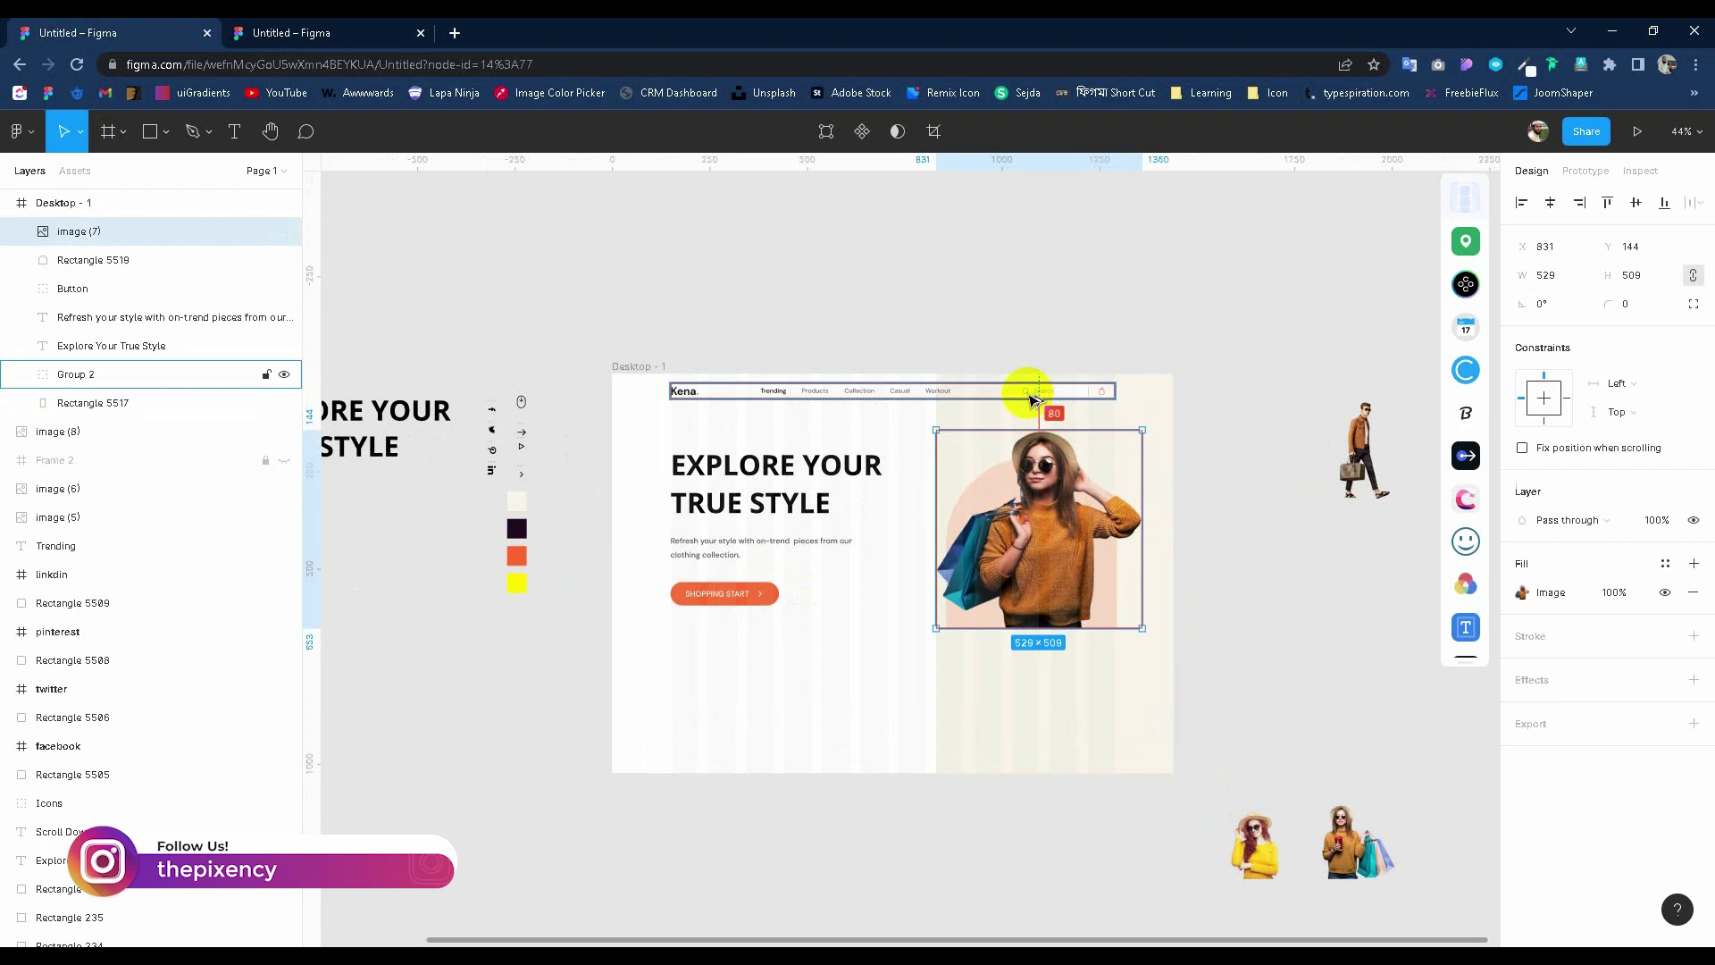
Draw a 1440×318 band under the hero and fill it with the dark purple swatch.
left_click(1245, 575)
scroll(1210, 678, "down", 1)
key("r")
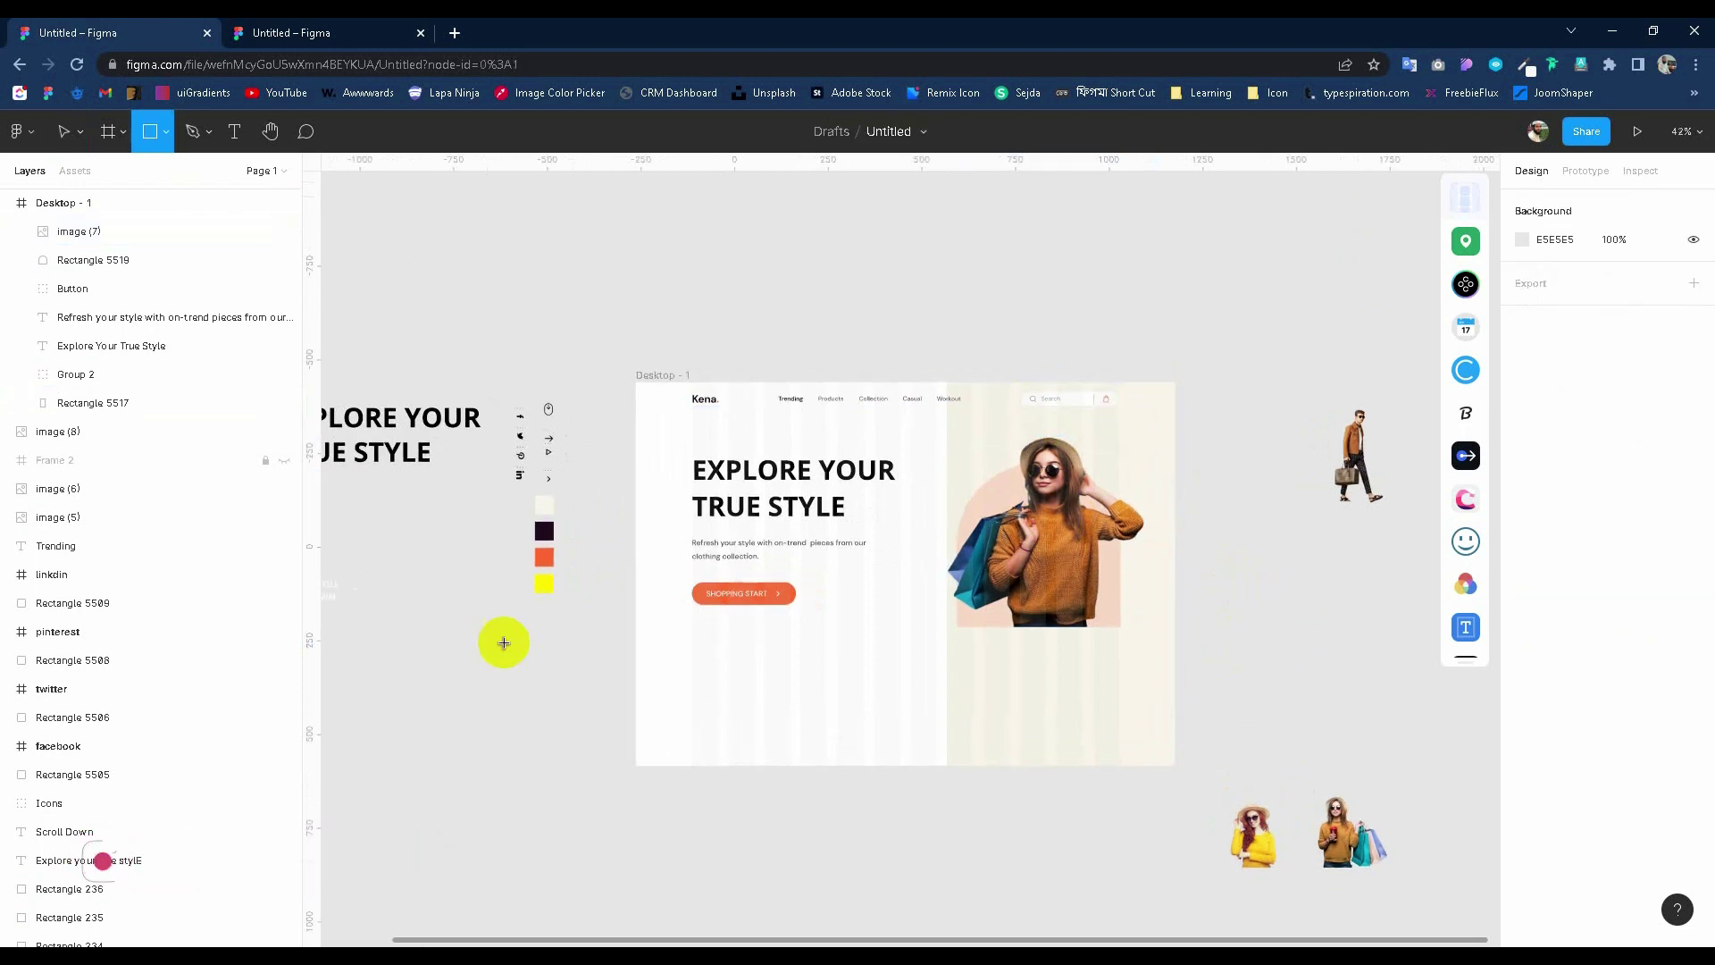
left_click_drag(634, 666, 1175, 769)
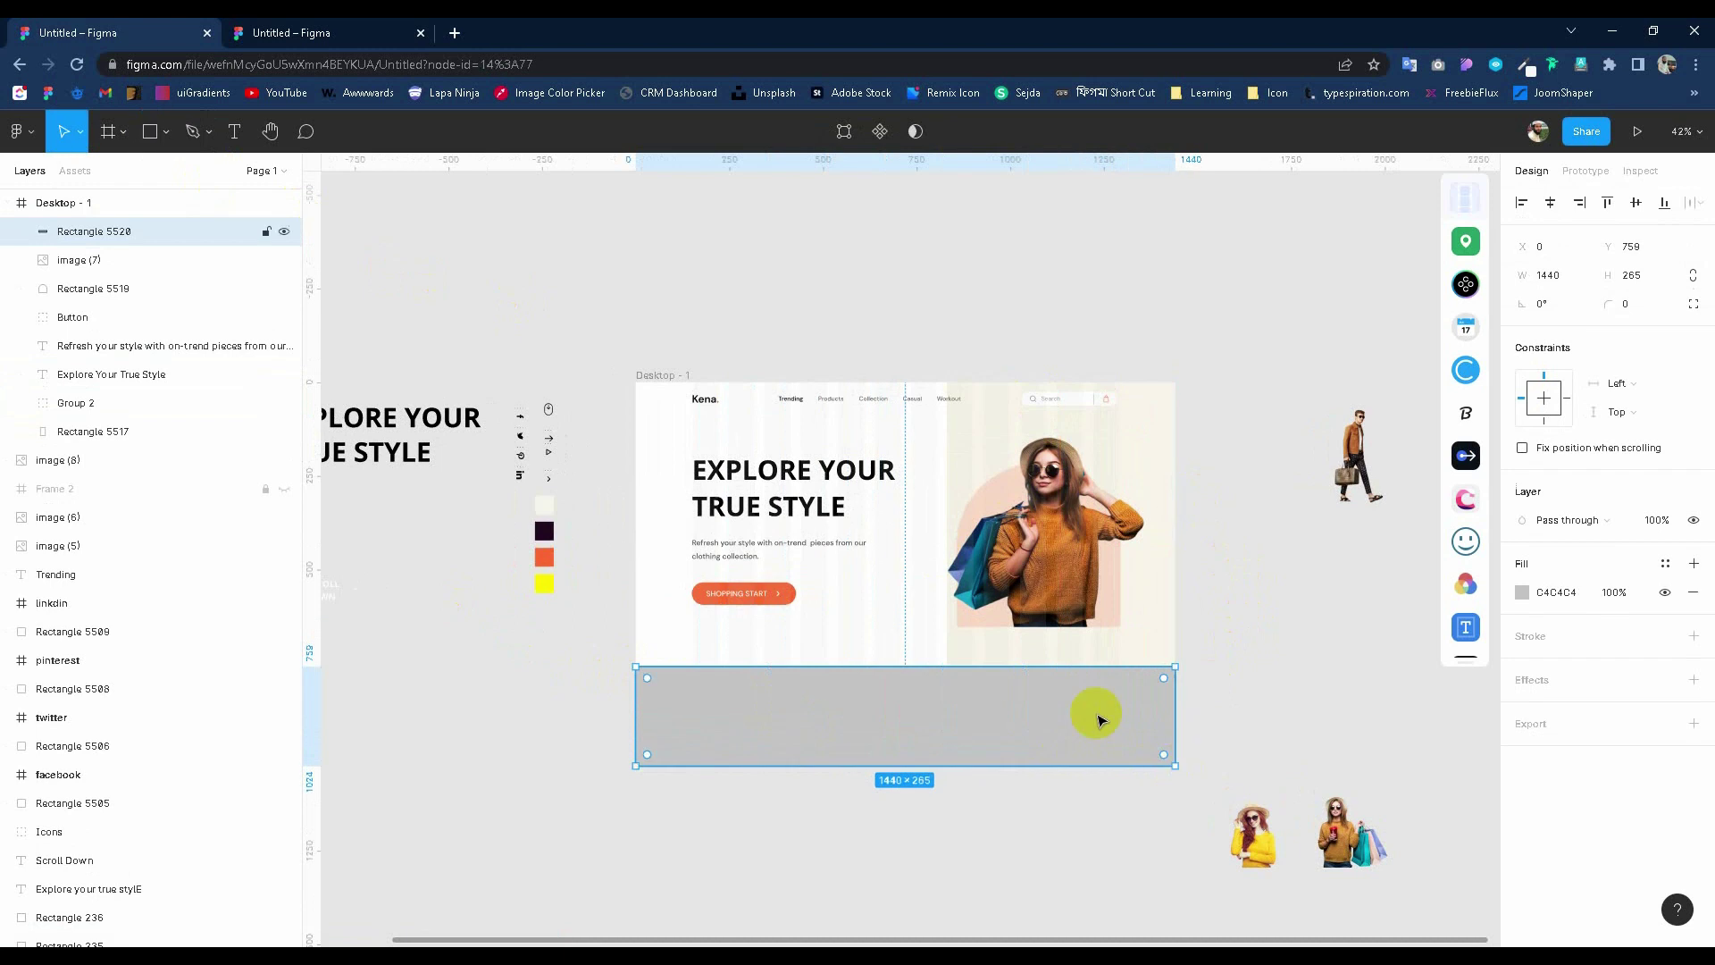
left_click_drag(988, 666, 990, 647)
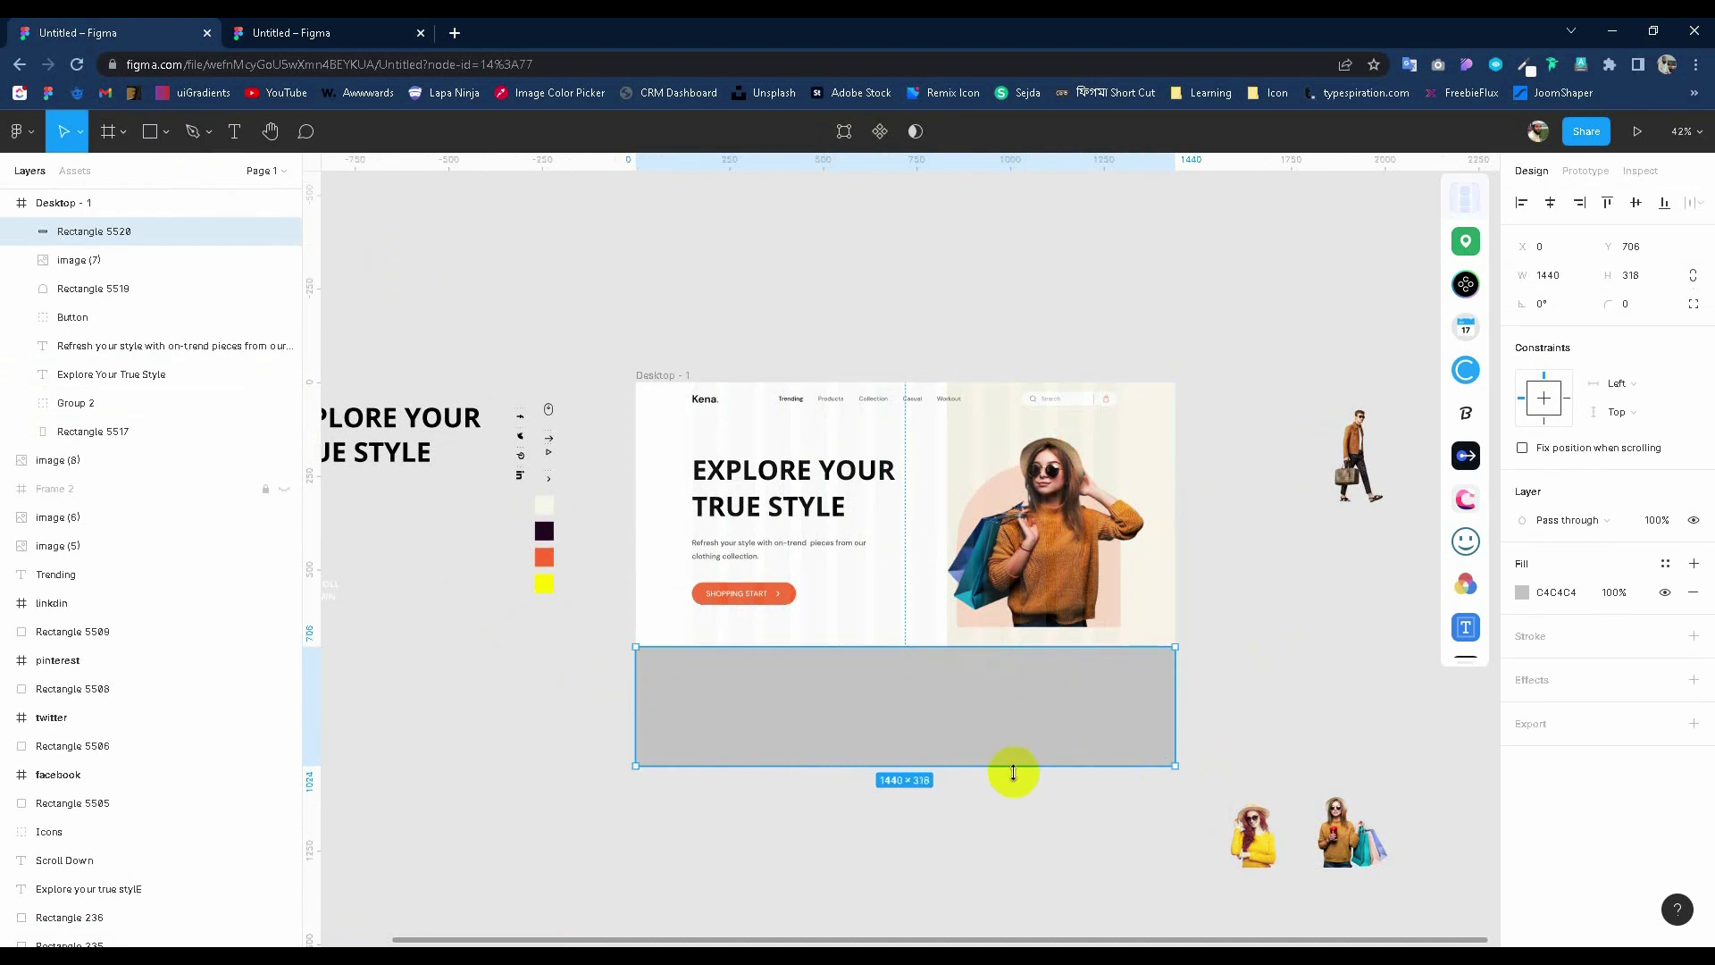
left_click(1019, 714)
left_click(1522, 592)
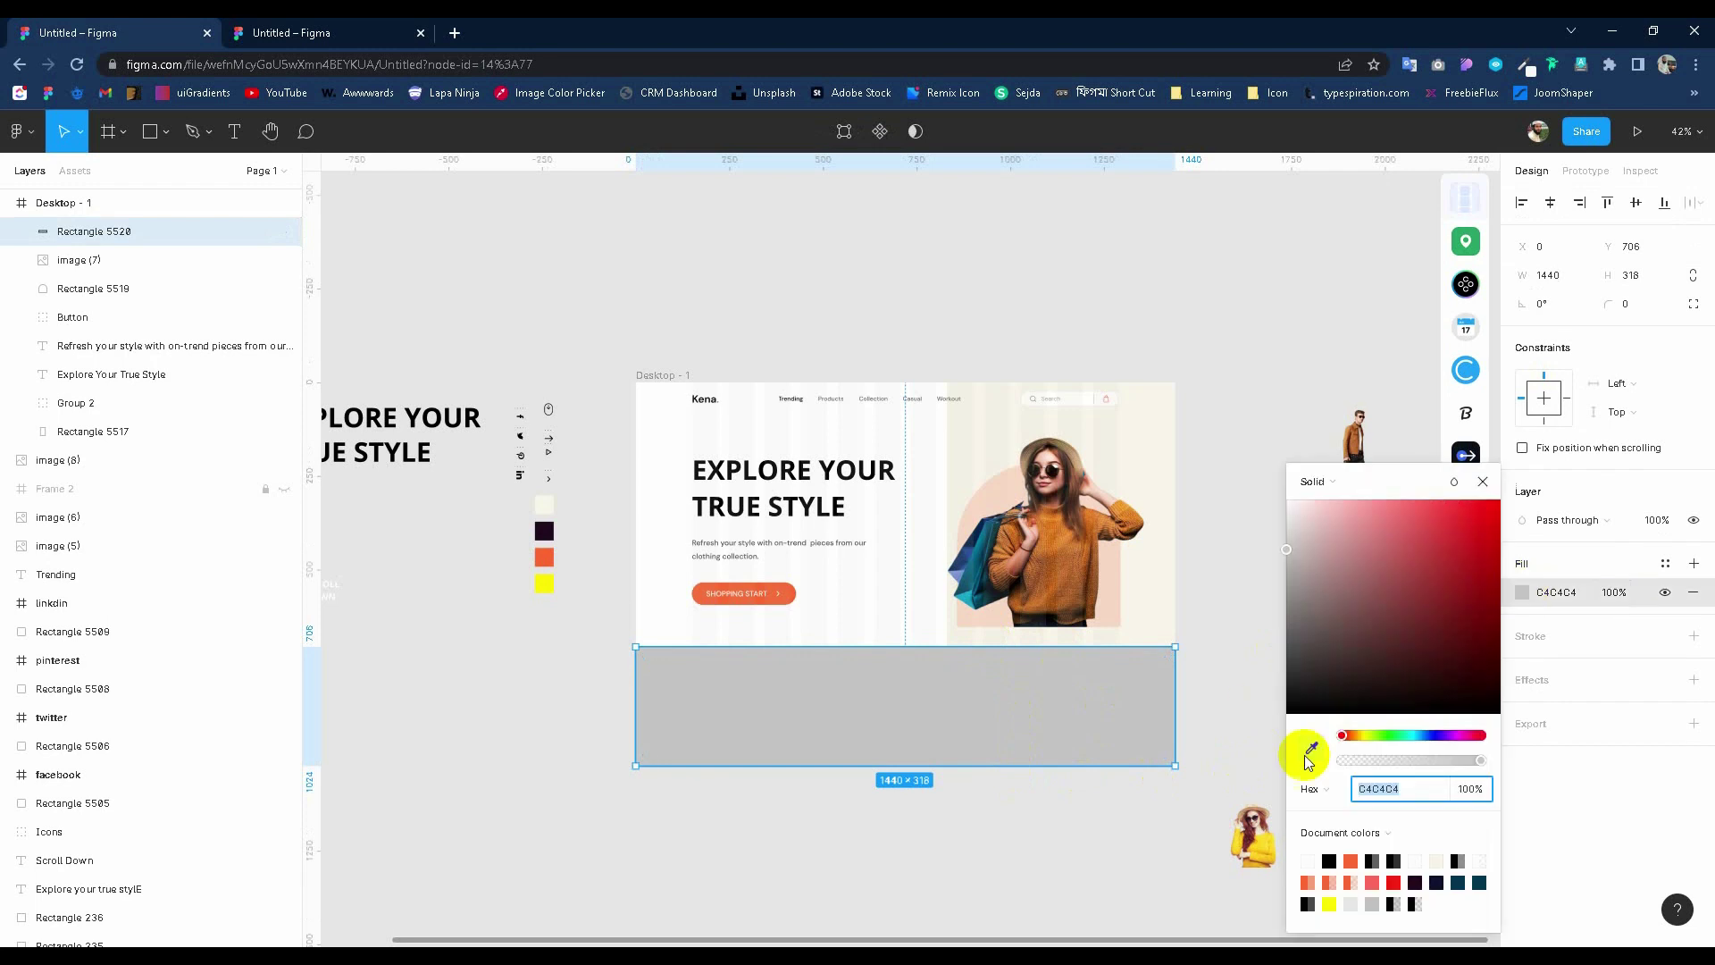
left_click(1311, 751)
left_click(544, 533)
left_click(831, 861)
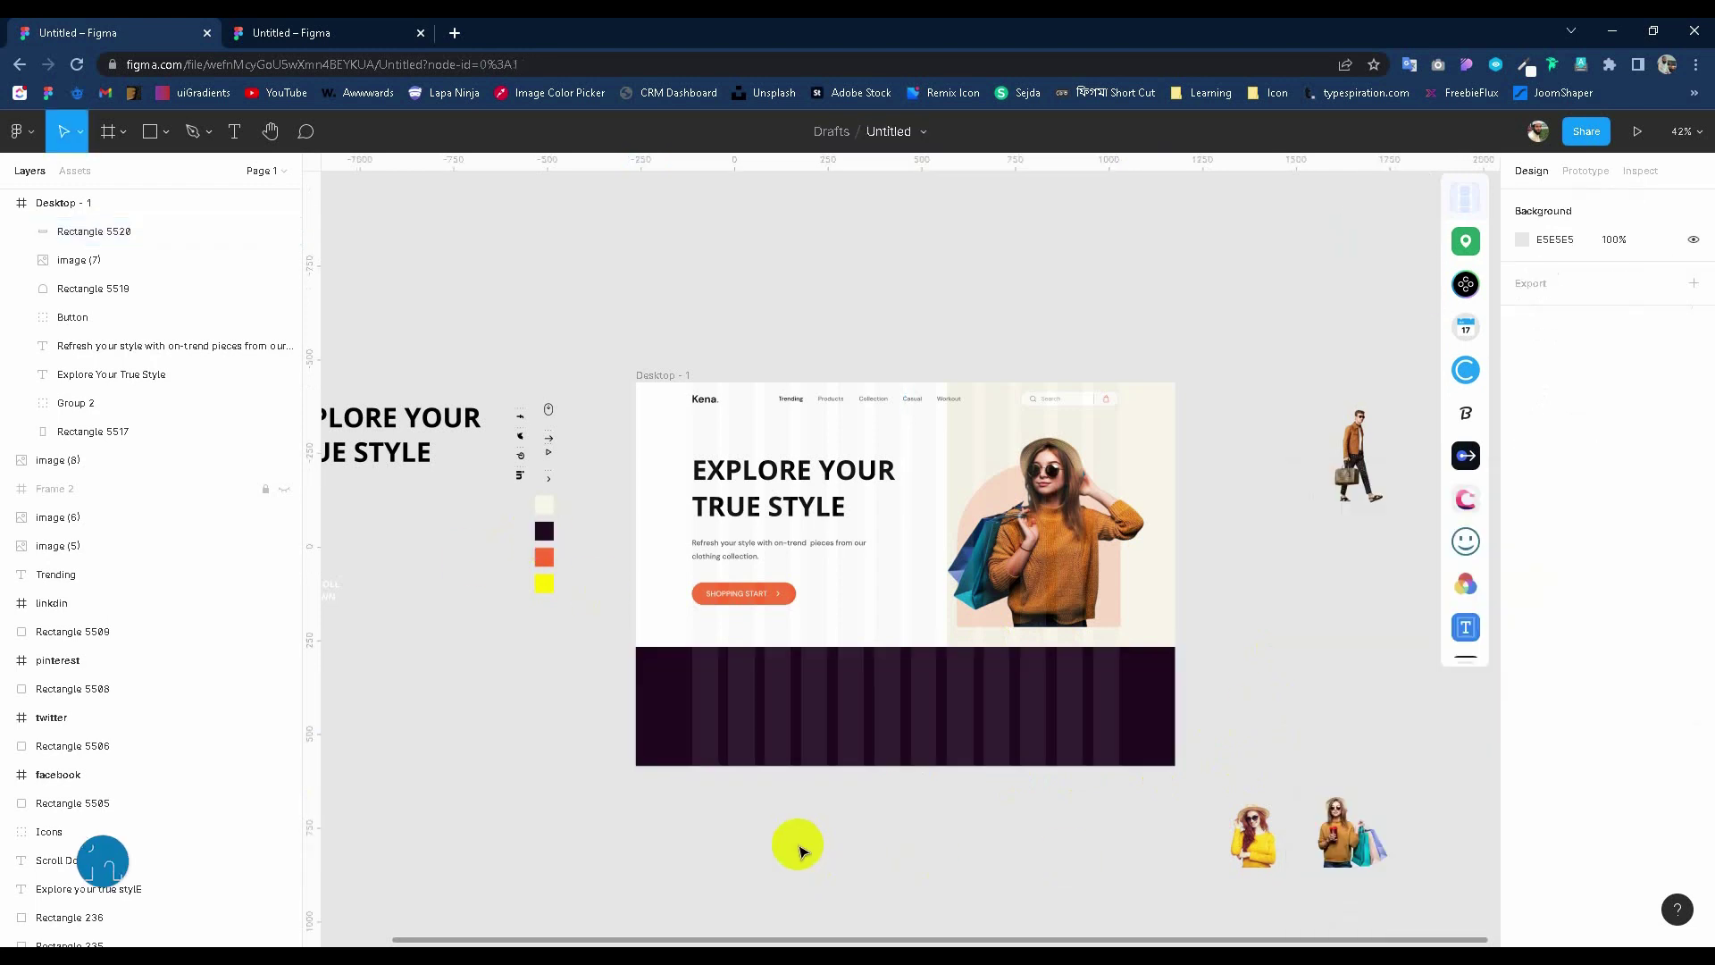
Drag the second model photo down near the dark band.
scroll(1137, 865, "up", 1)
left_click(1331, 833)
mouse_move(1331, 833)
left_mouse_down()
mouse_move(732, 697)
mouse_move(755, 850)
left_mouse_up()
scroll(709, 793, "up", 3)
scroll(429, 410, "down", 2)
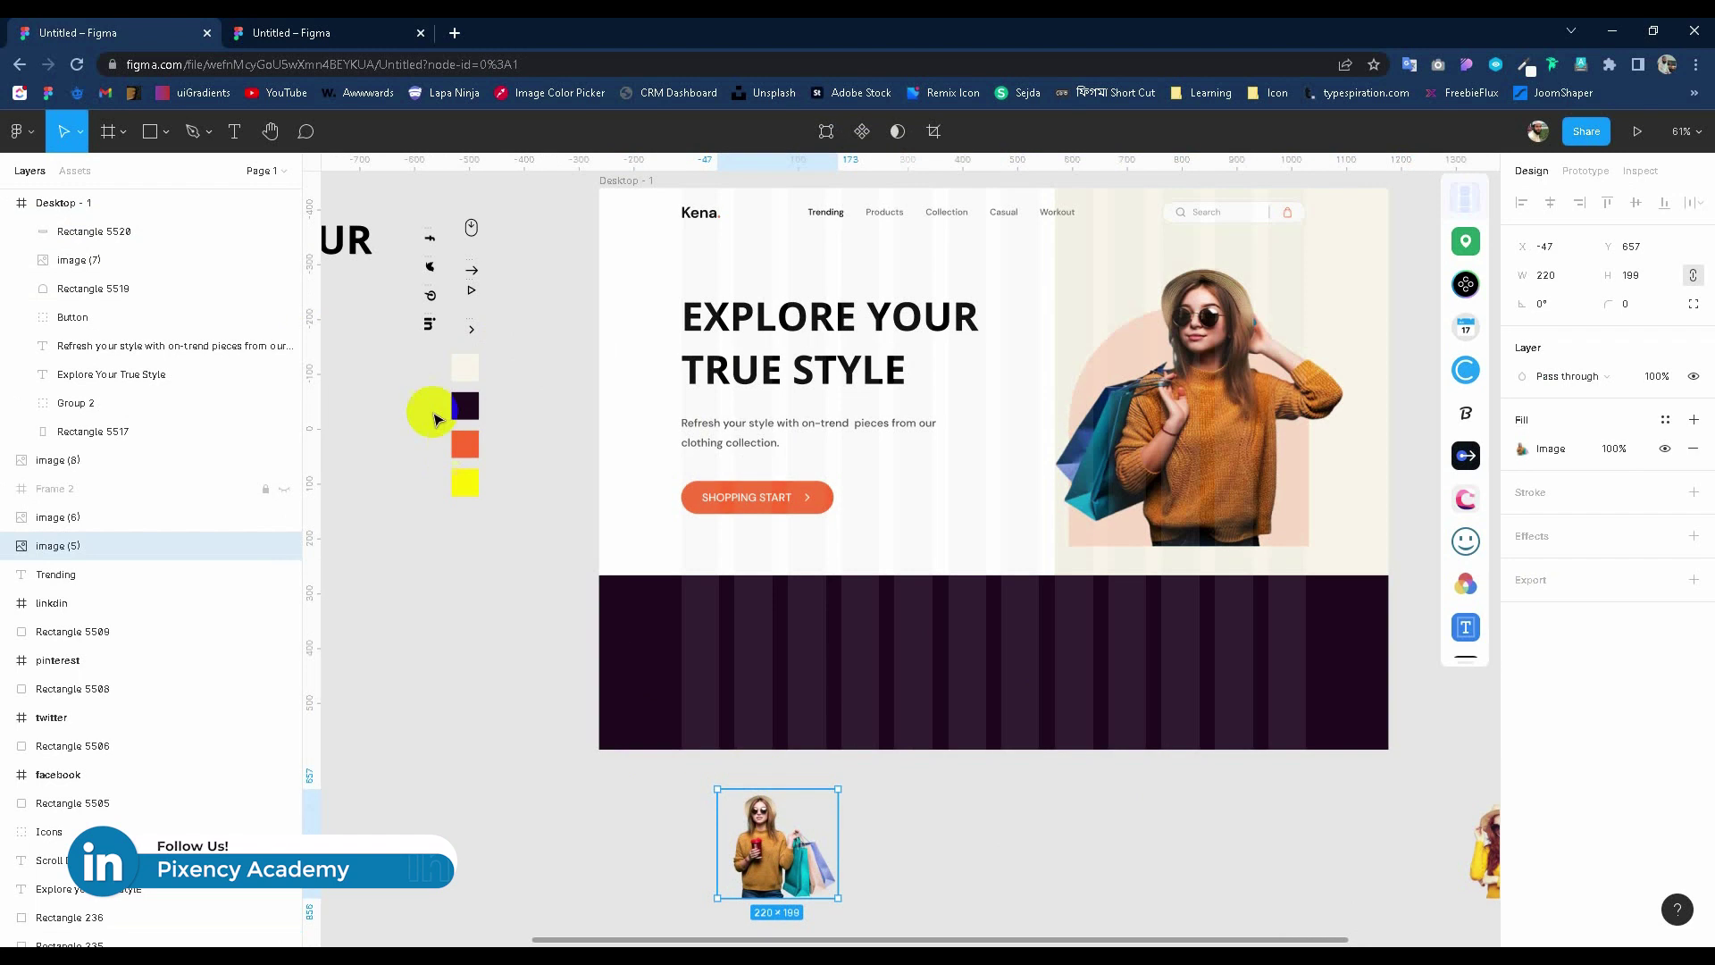
Draw a rectangle on the band's left and round its top into an arch (radii 132 132 0 0).
left_click(170, 133)
left_click(134, 176)
left_click_drag(681, 617, 826, 749)
left_click_drag(758, 618, 758, 607)
left_click_drag(766, 746, 766, 756)
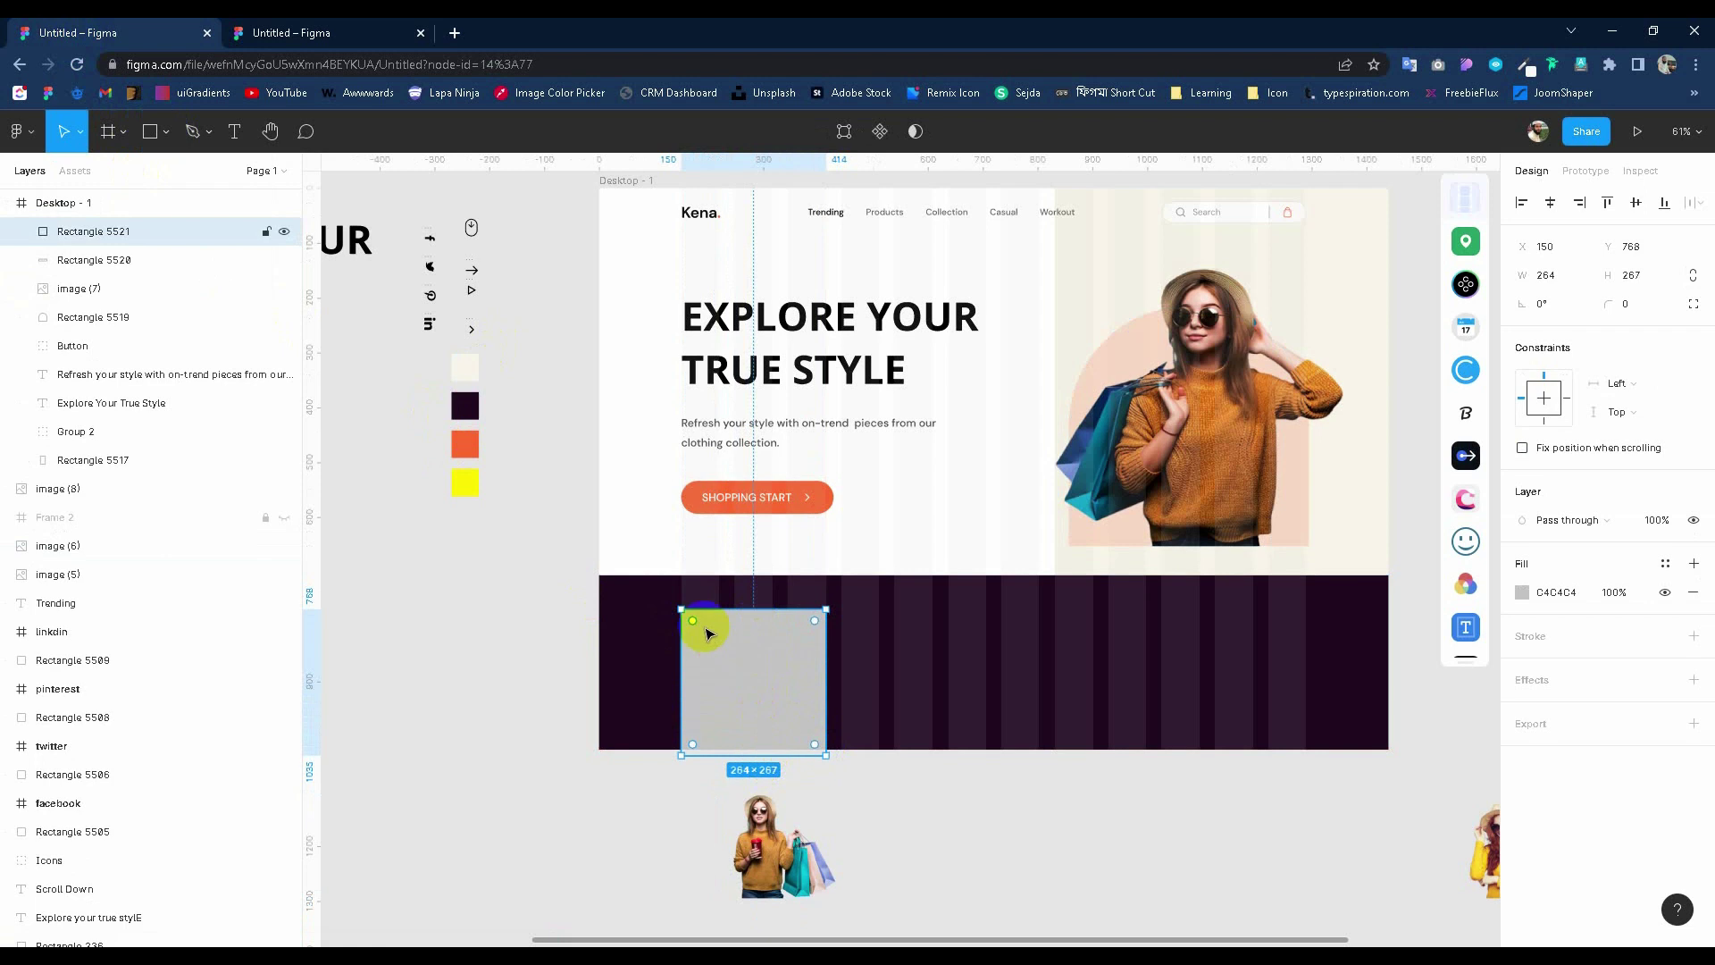
mouse_move(694, 625)
left_mouse_down()
mouse_move(712, 731)
mouse_move(688, 749)
left_mouse_up()
left_click_drag(797, 726, 817, 749)
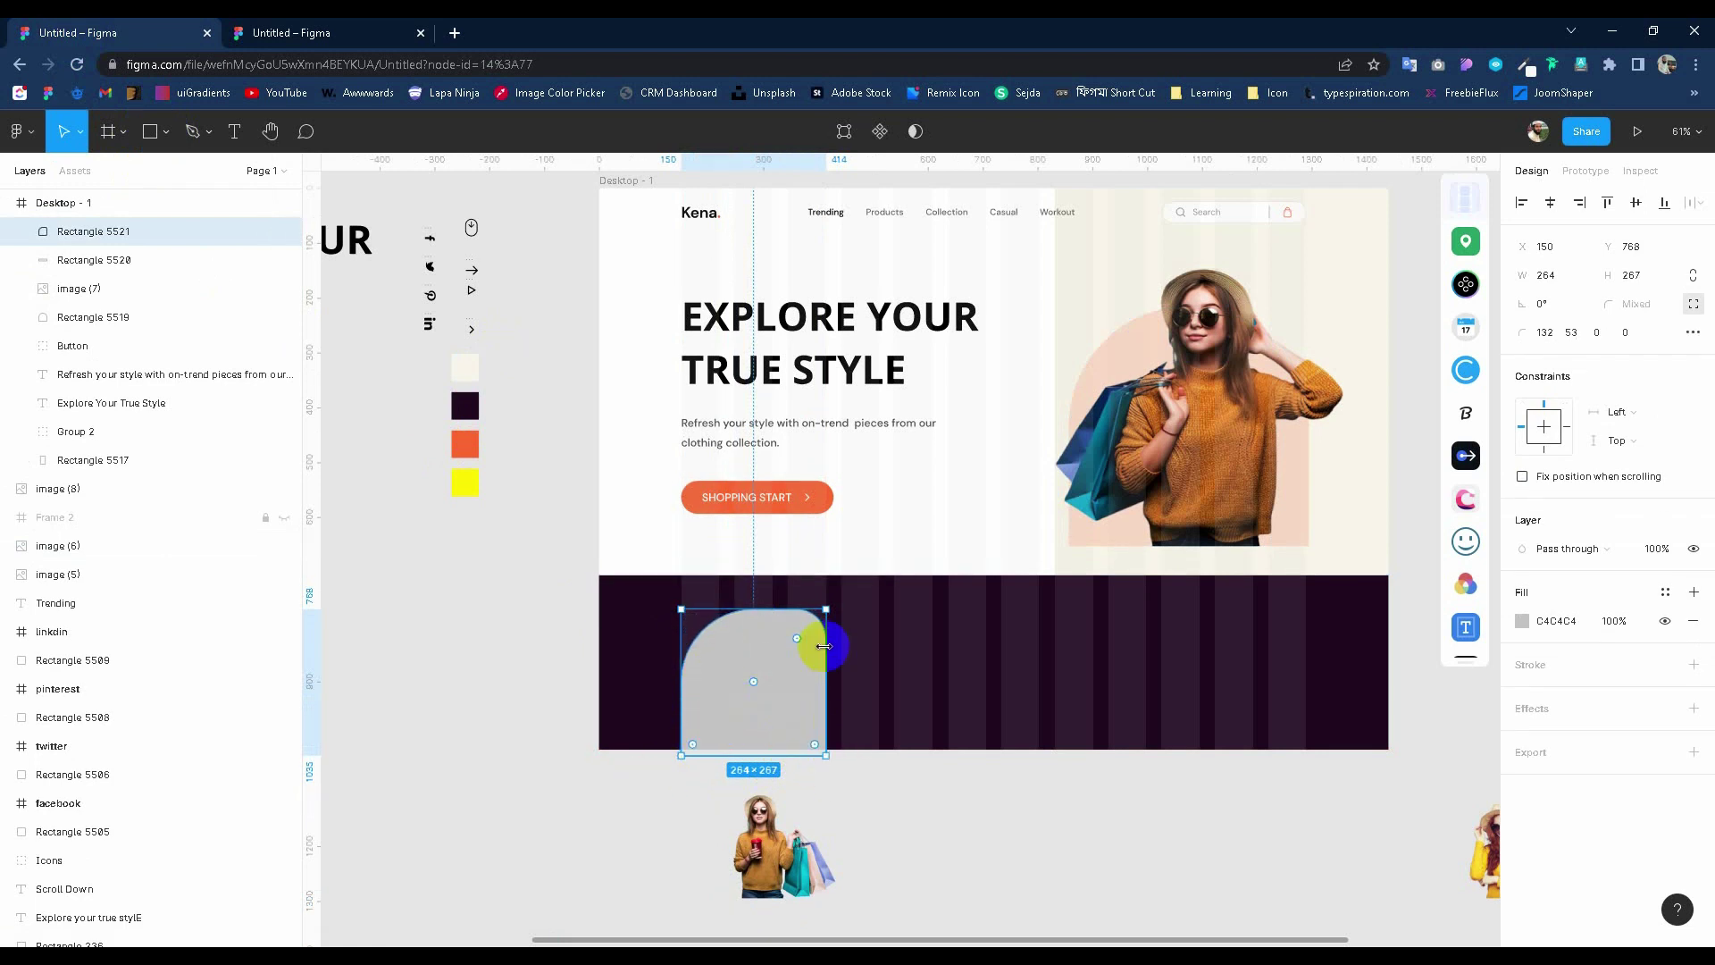
left_click_drag(796, 640, 746, 698)
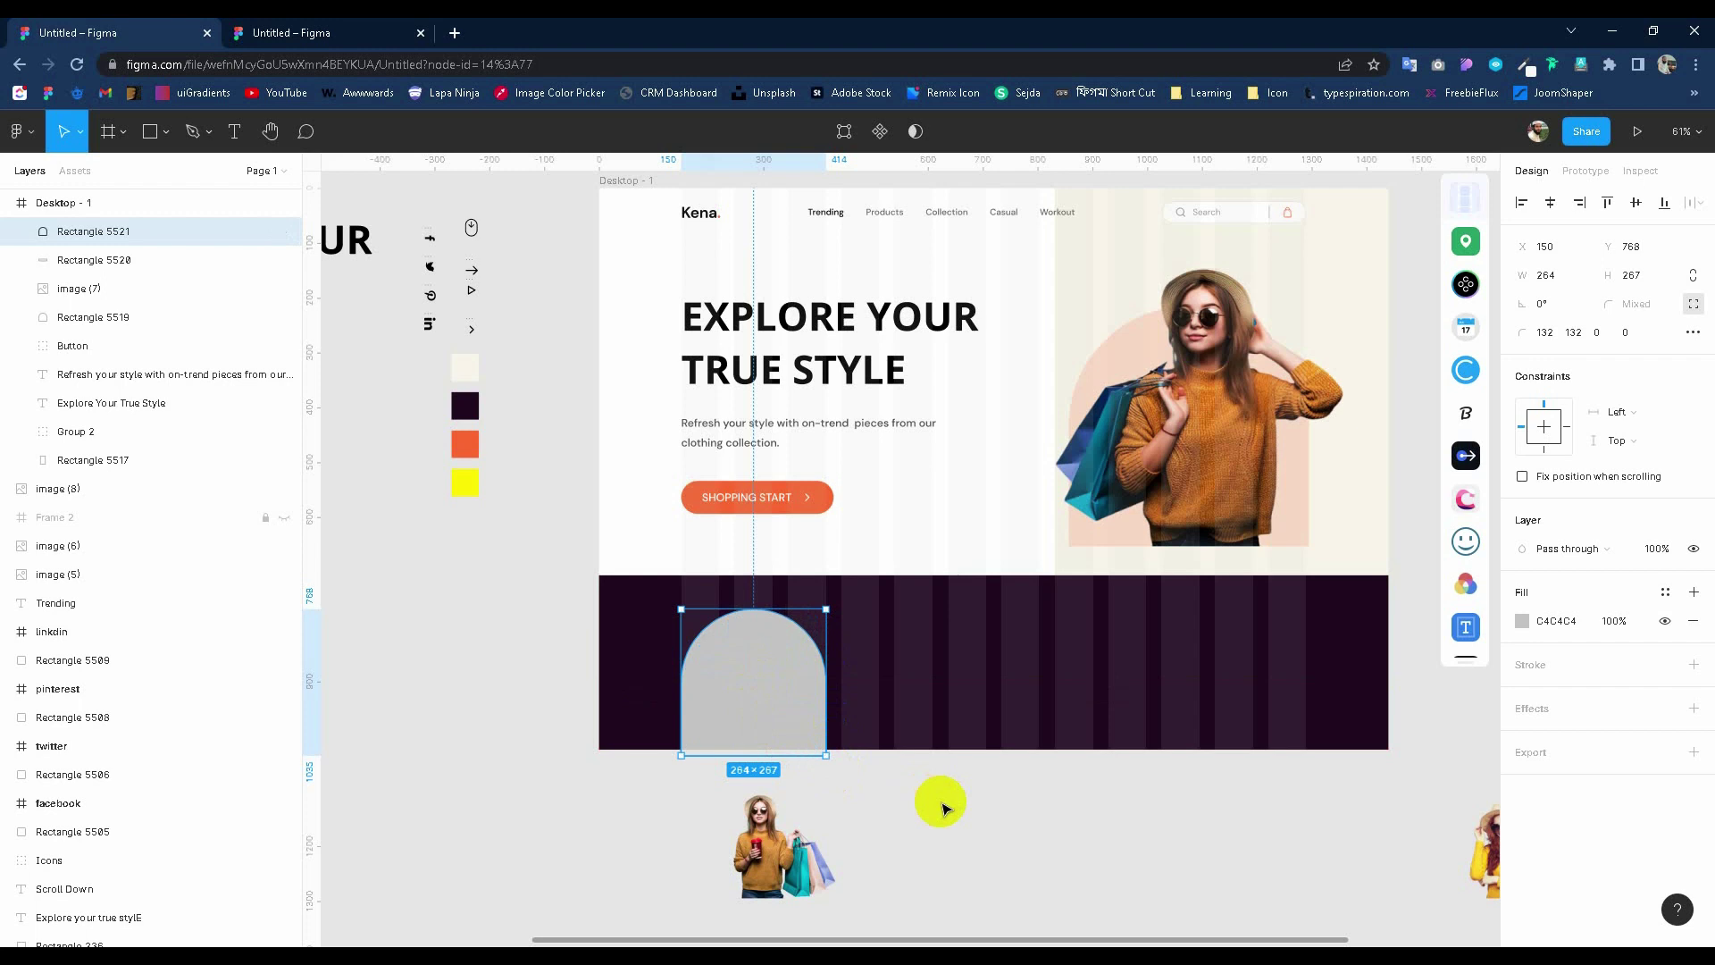
Remove the arch's fill and give it an orange FE672E outline 4 thick.
left_click(1694, 665)
left_click(1693, 620)
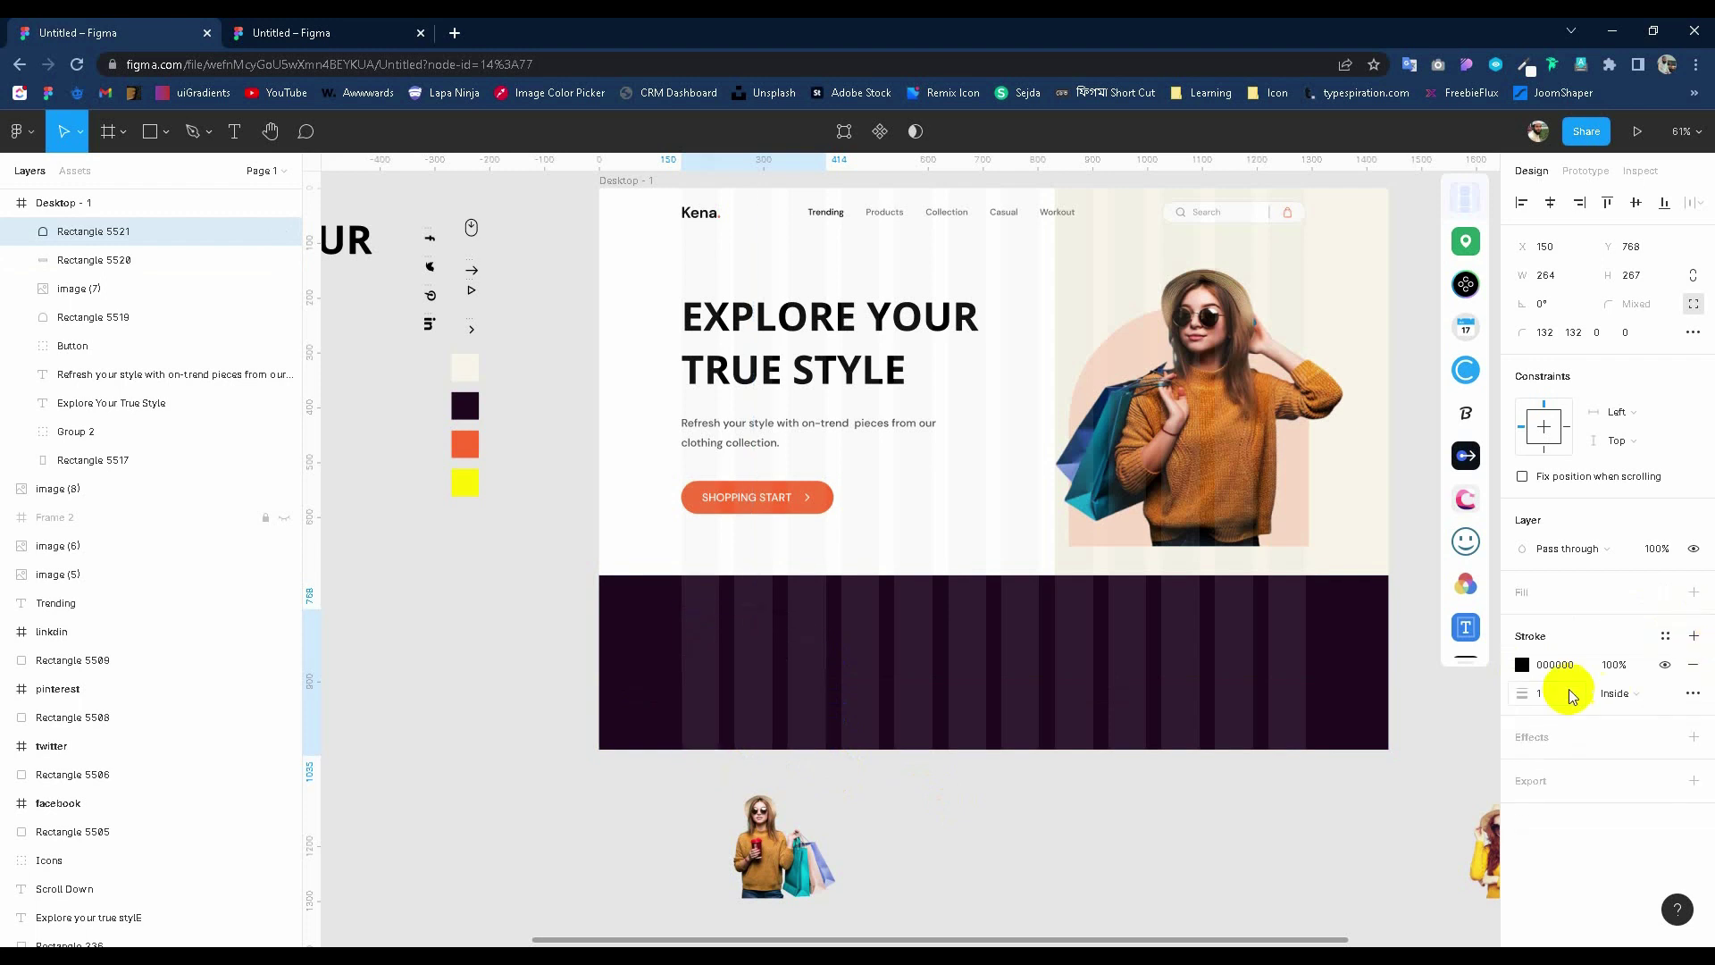
left_click(1558, 664)
type("FFFFFF")
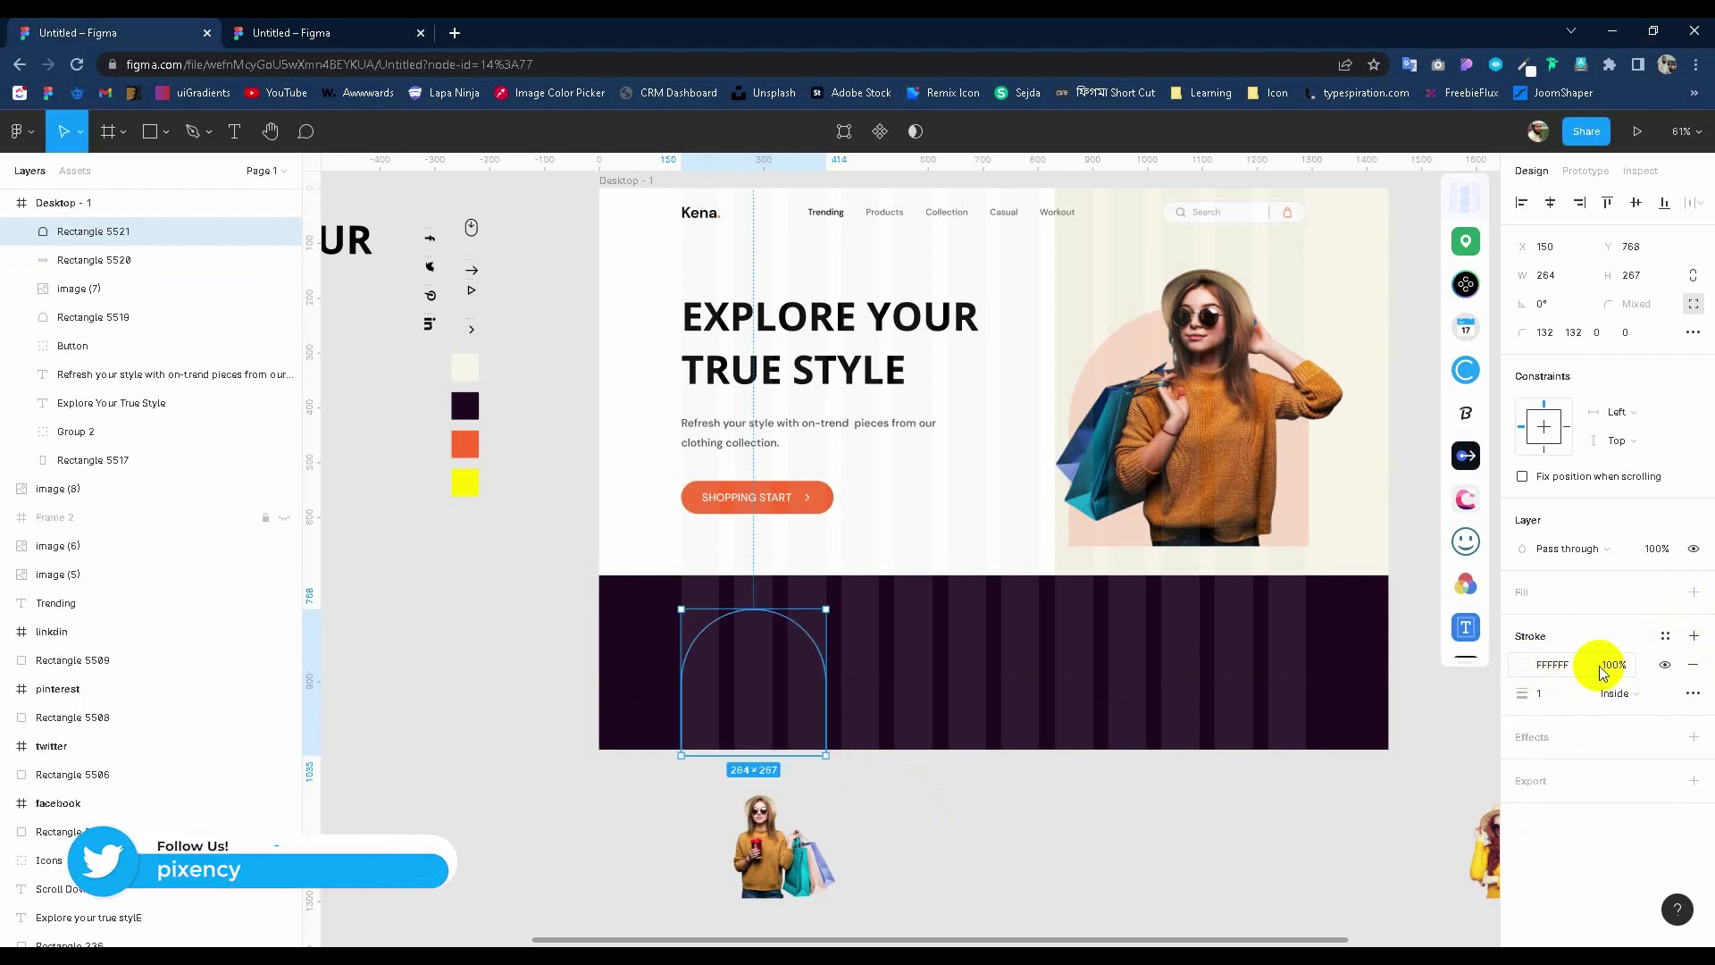
left_click(1522, 664)
left_click(1312, 748)
left_click(833, 496)
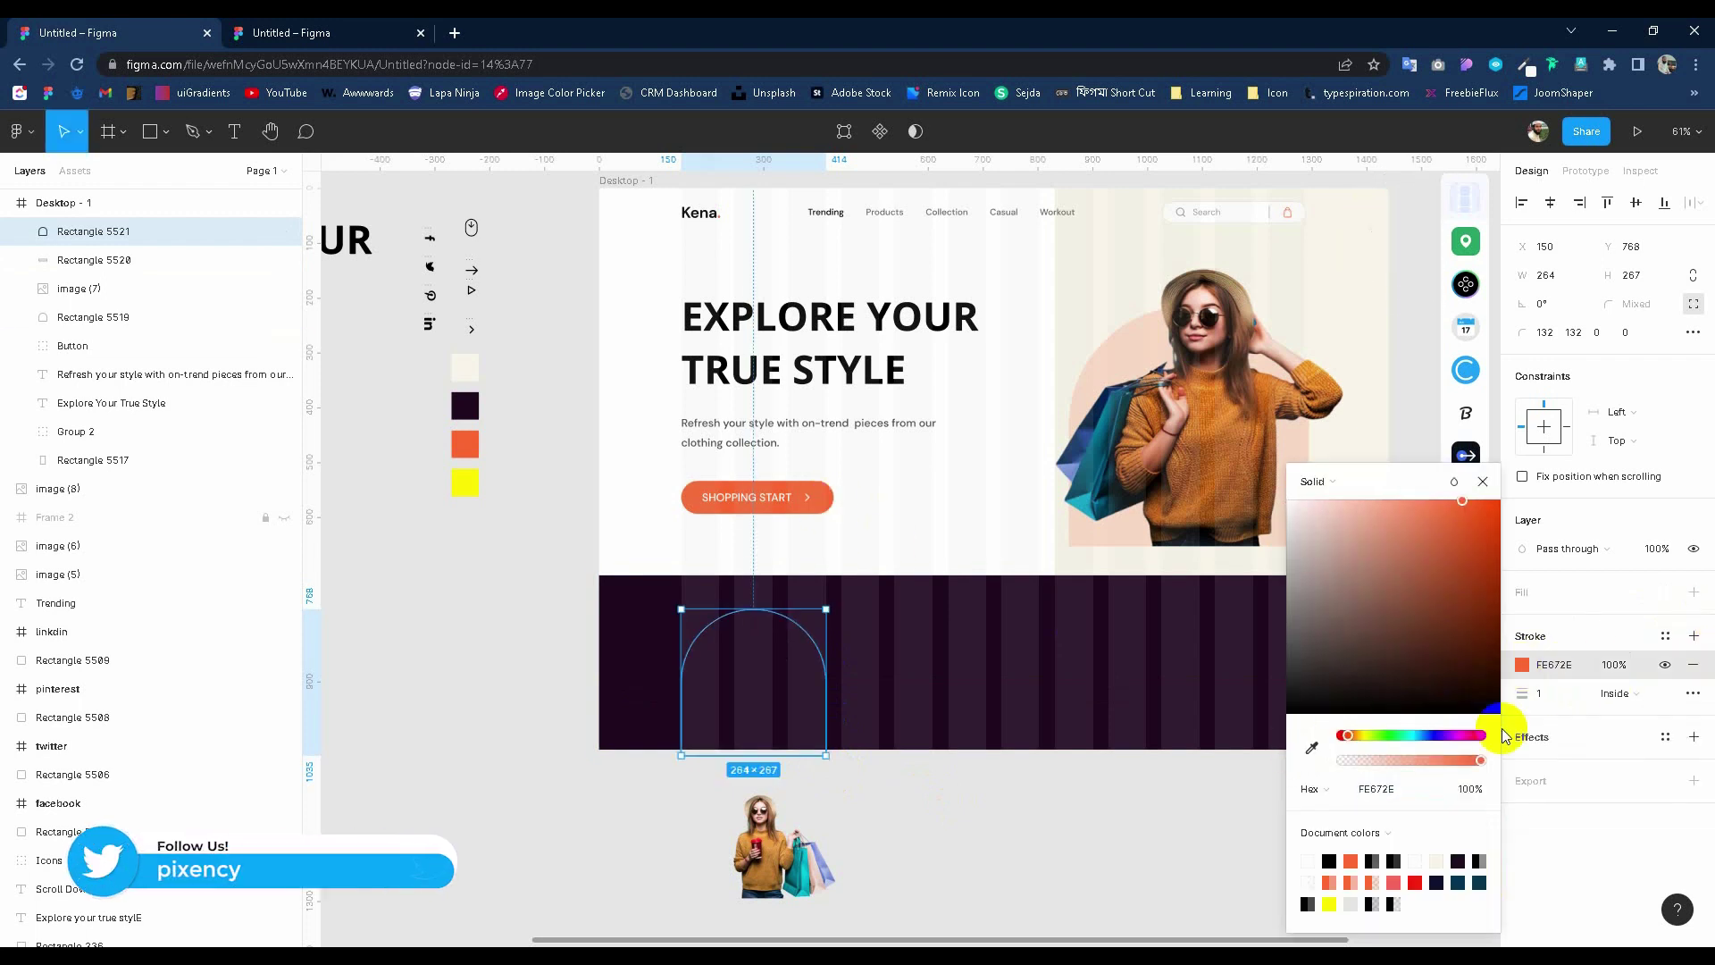
left_click(1545, 693)
type("3")
key("Return")
key("Up")
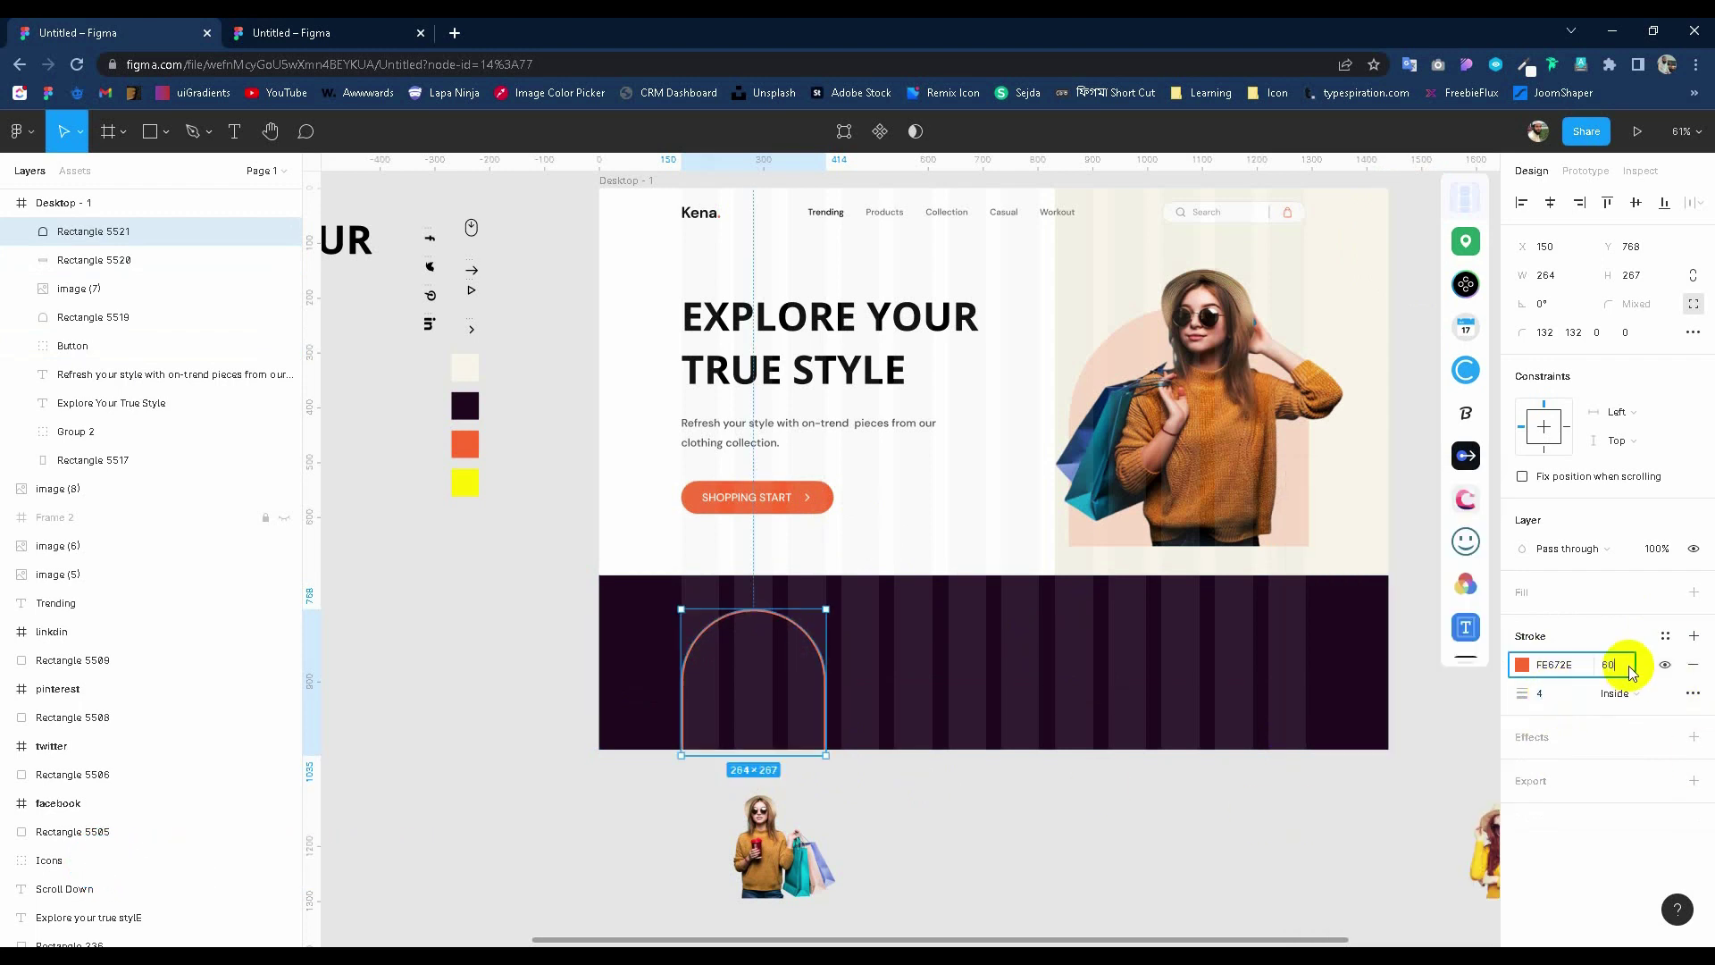
Place the shopping-bags model photo inside the arch, enlarged to fill it.
left_click_drag(777, 809, 747, 695)
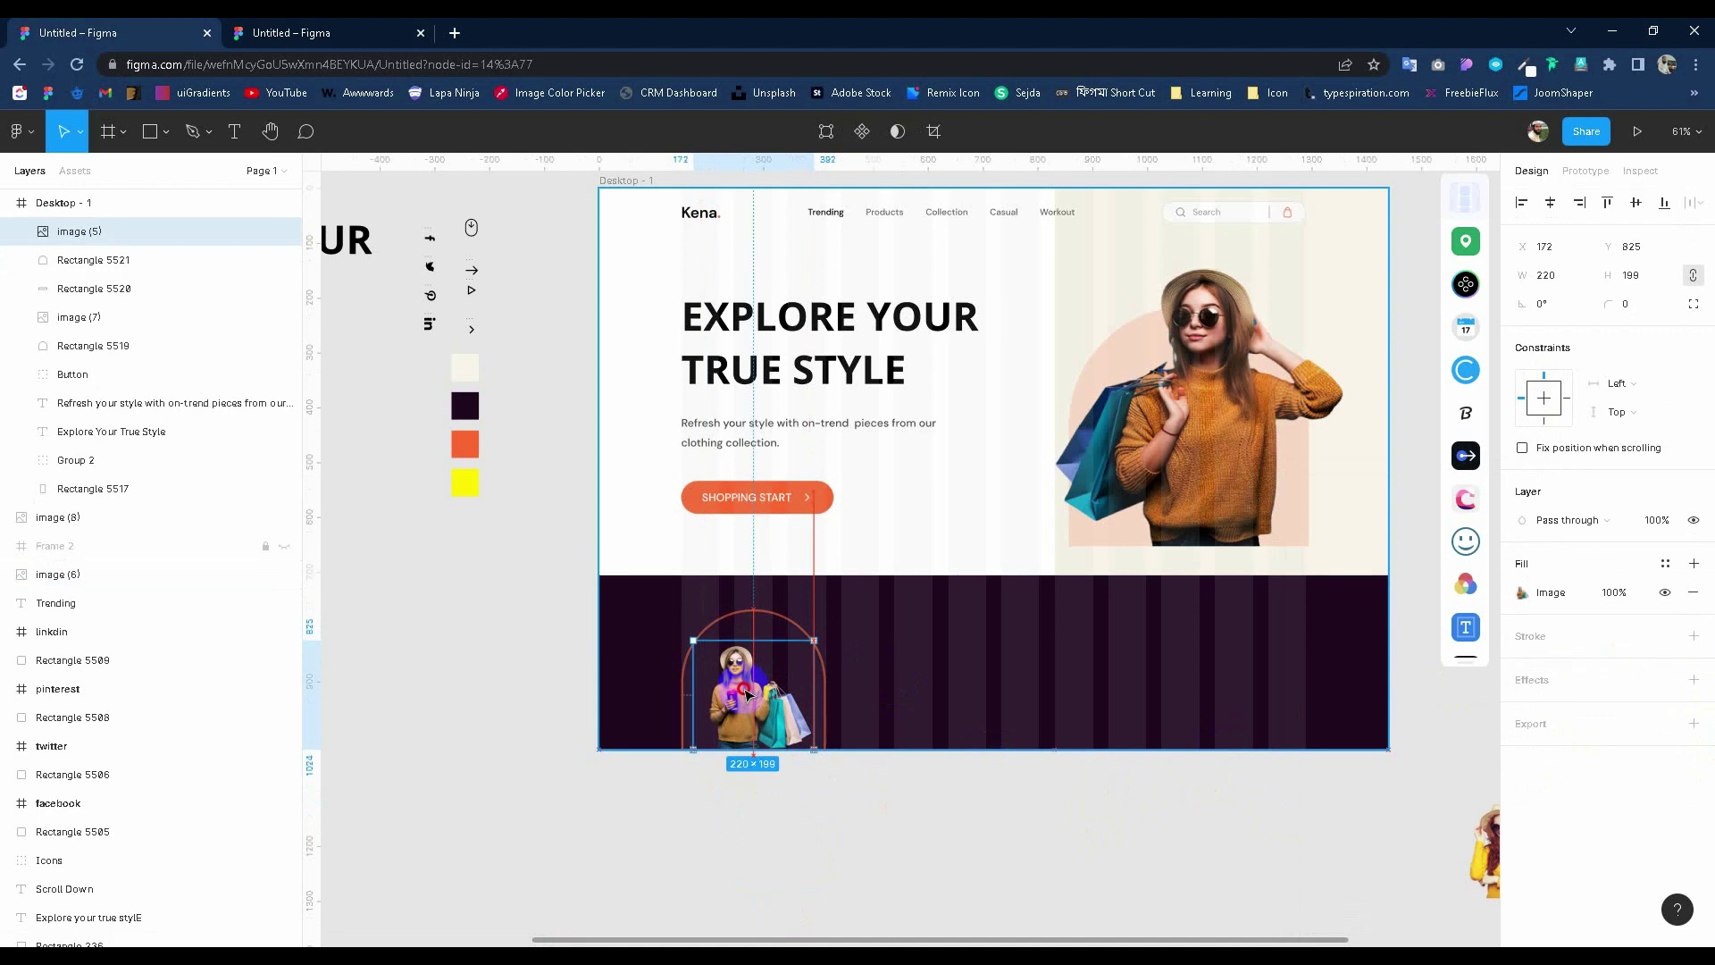
left_click(850, 804)
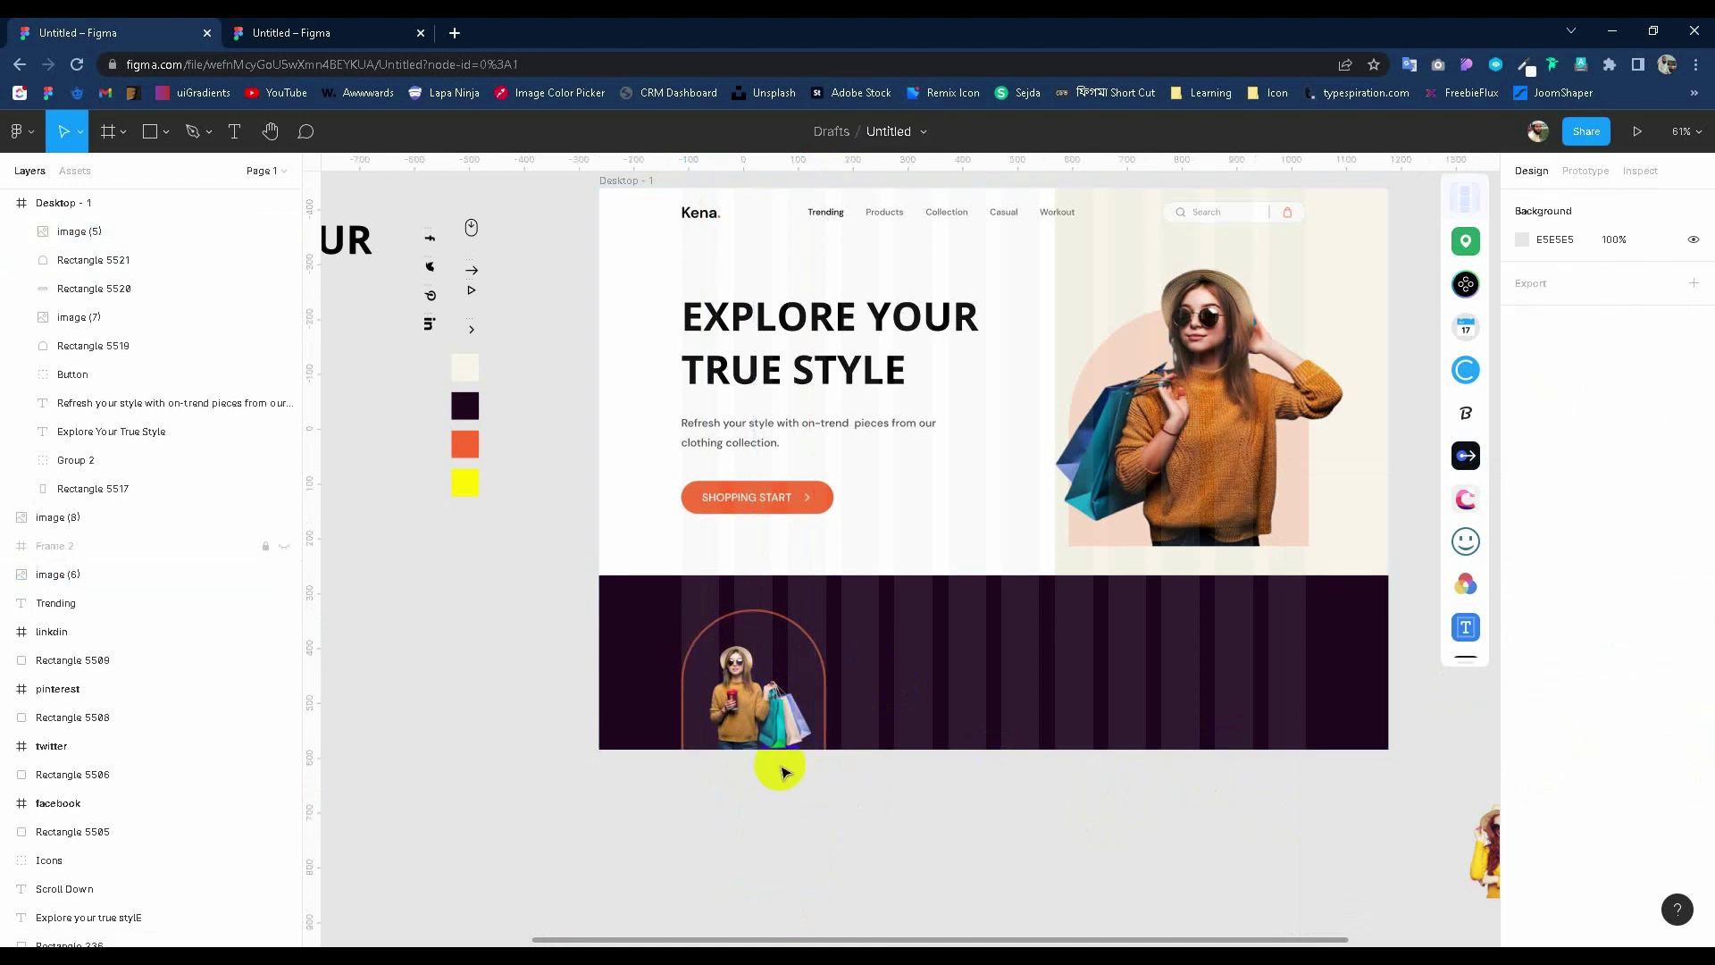
left_click(779, 714)
left_click_drag(813, 637, 862, 596)
left_click_drag(761, 663, 733, 661)
left_click(947, 786)
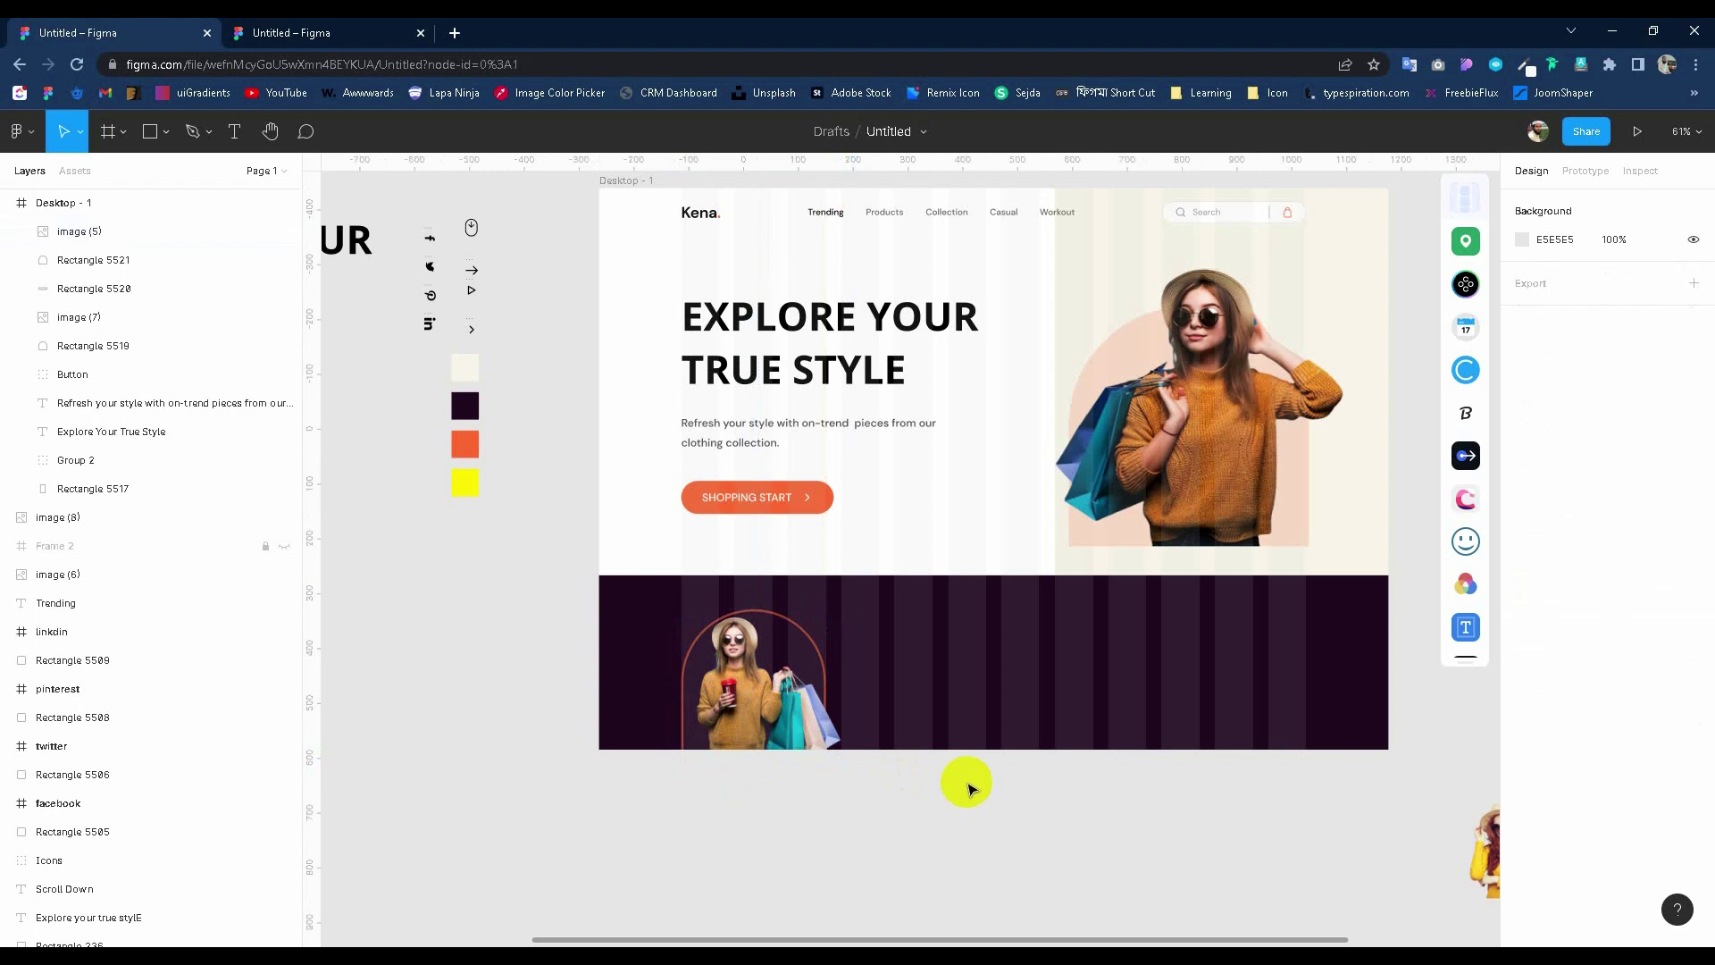
scroll(1087, 689, "up", 1)
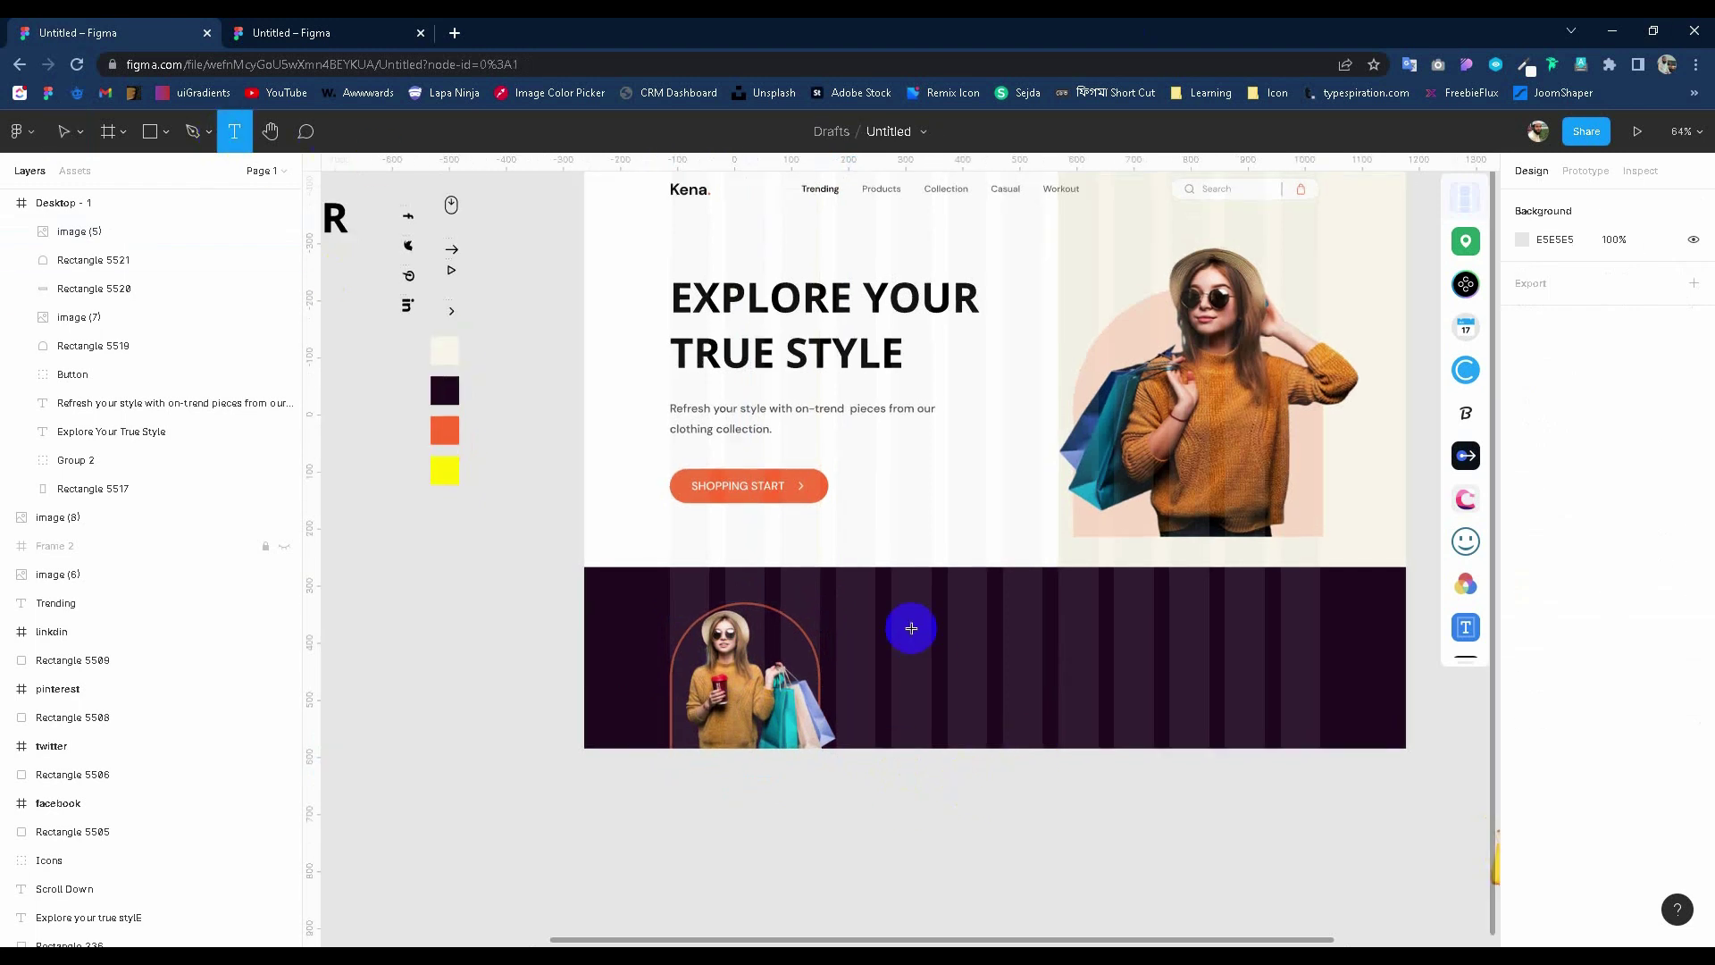
Add the 'A TRUE STYLE INDYLGENCE' heading on the band in Open Sans SemiBold 24.
scroll(883, 646, "down", 3)
scroll(546, 370, "down", 2)
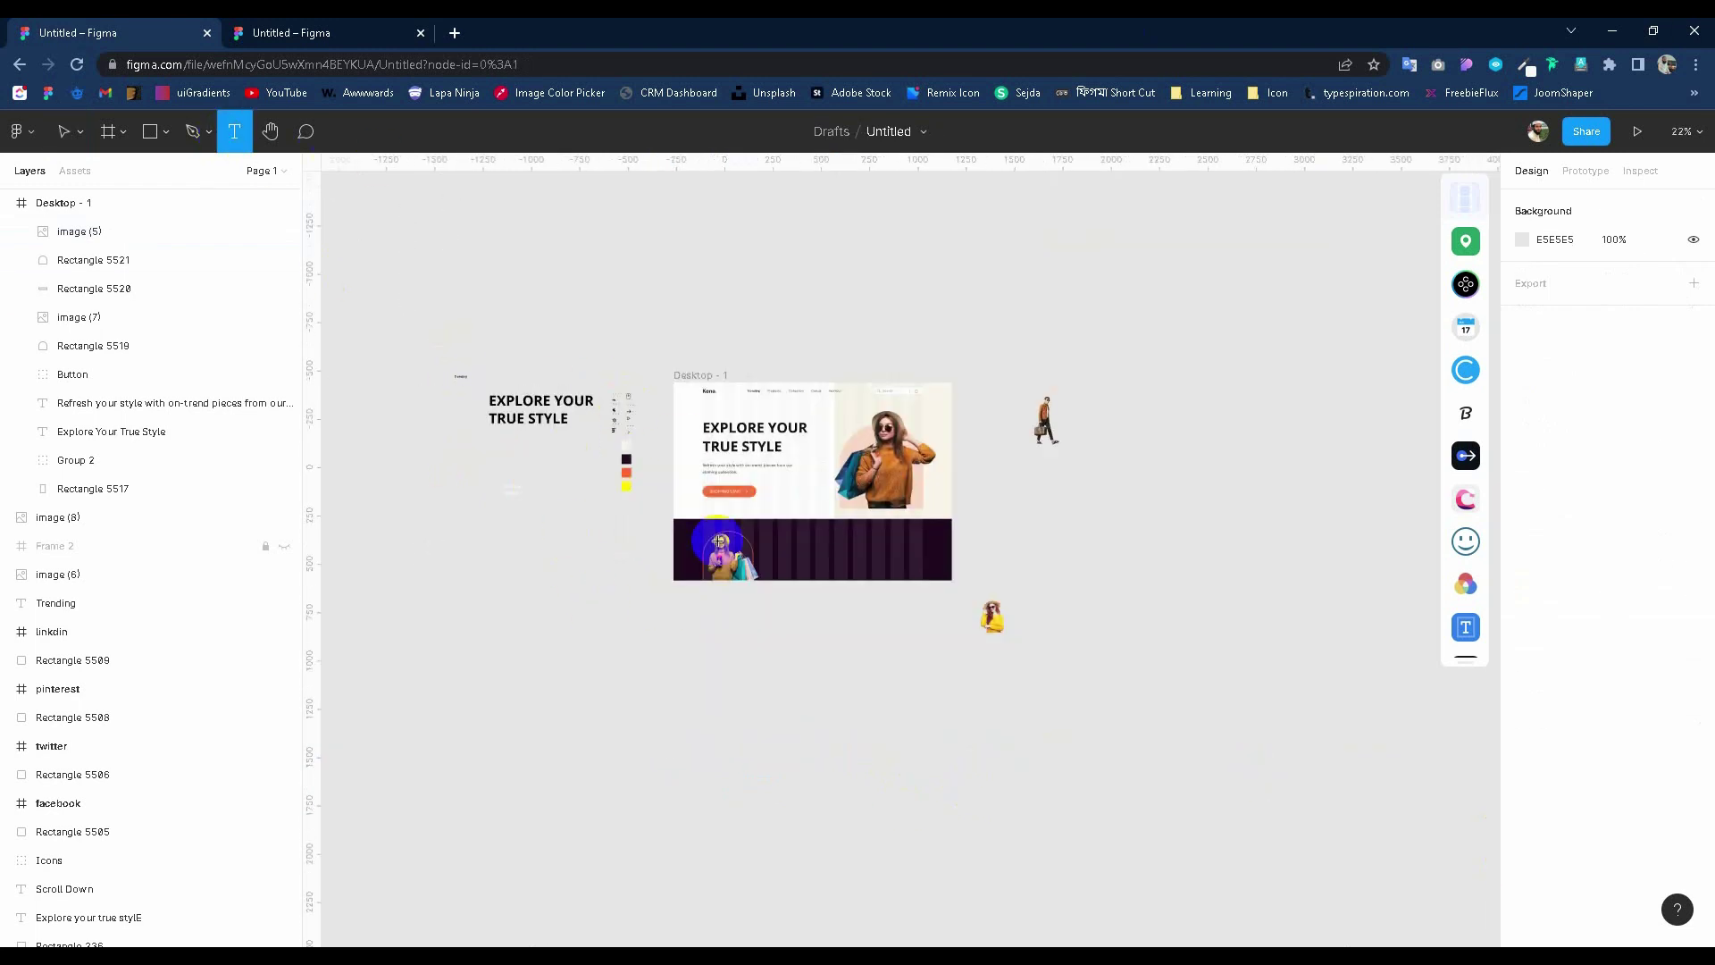
scroll(779, 542, "up", 3)
left_click(775, 541)
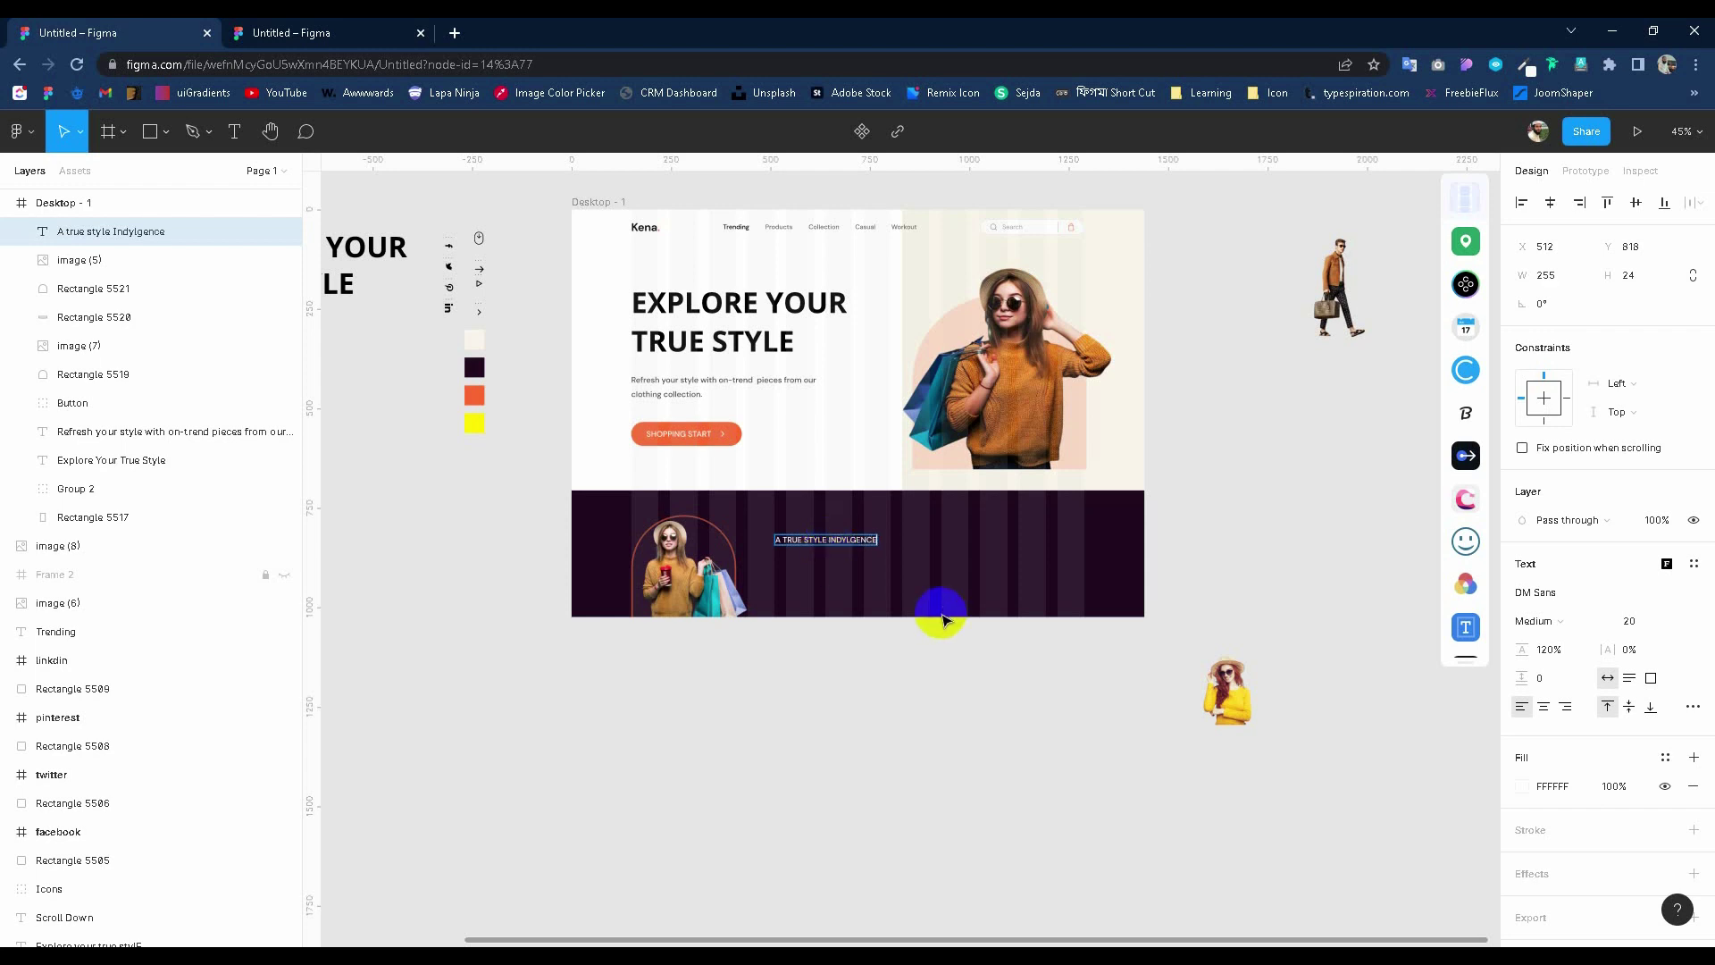
key("Escape")
type("Open Sans")
key("Return")
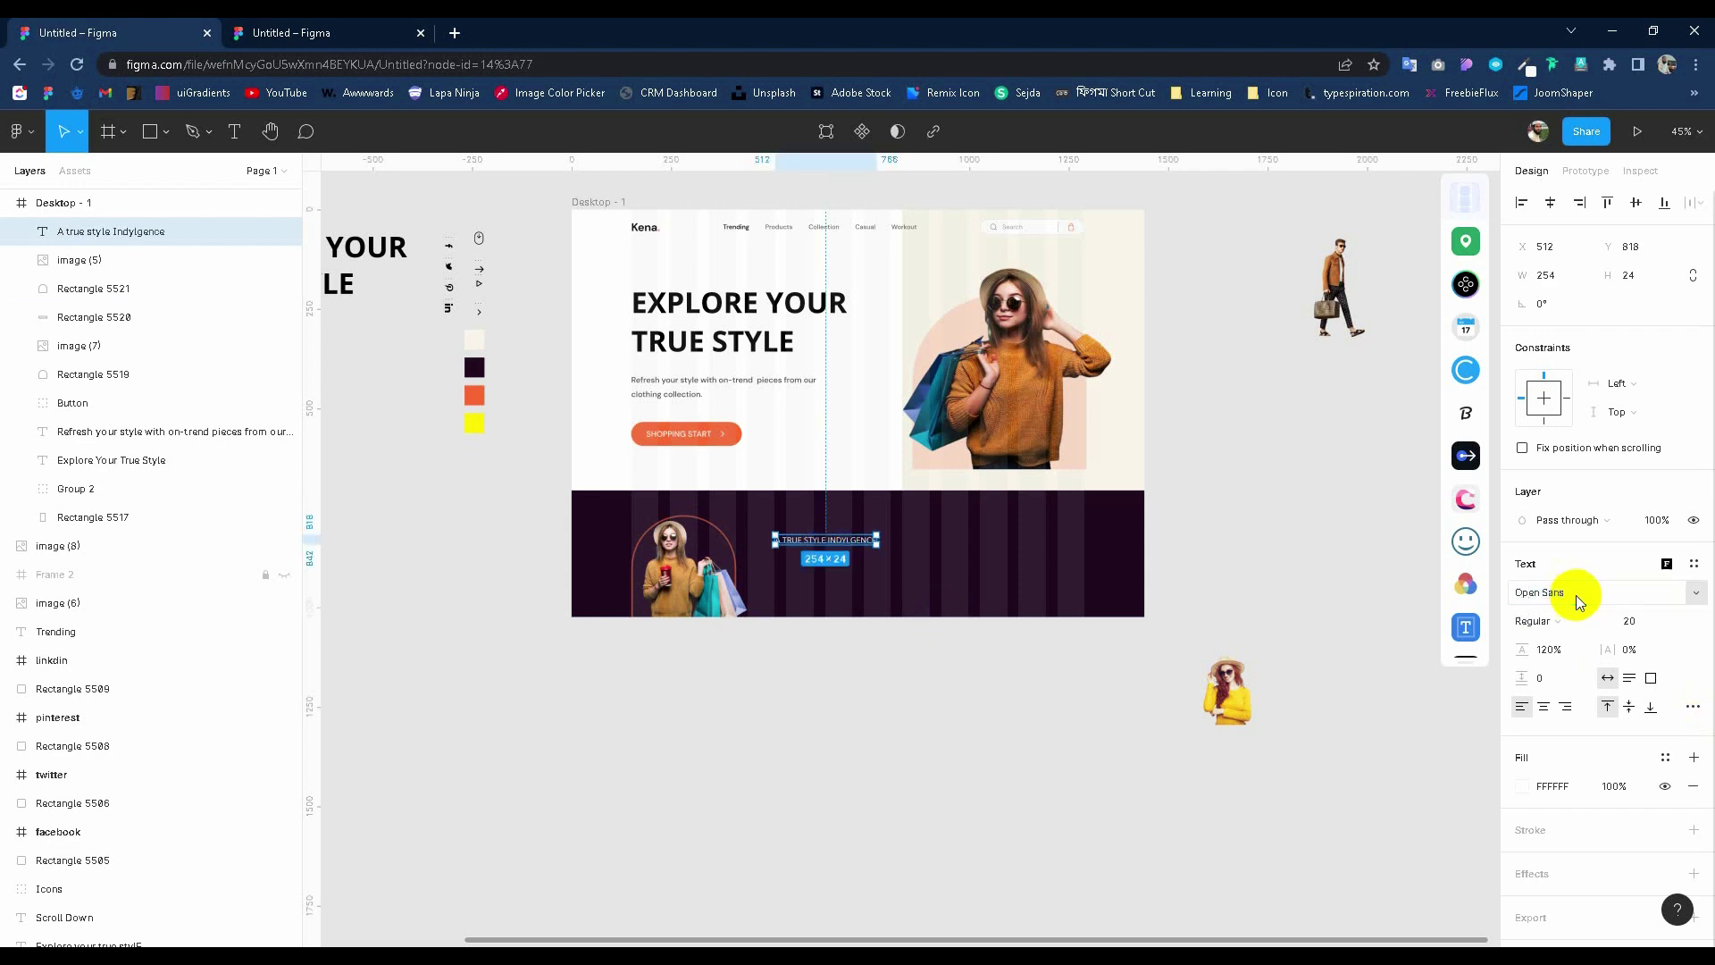
left_click(1647, 625)
type("24")
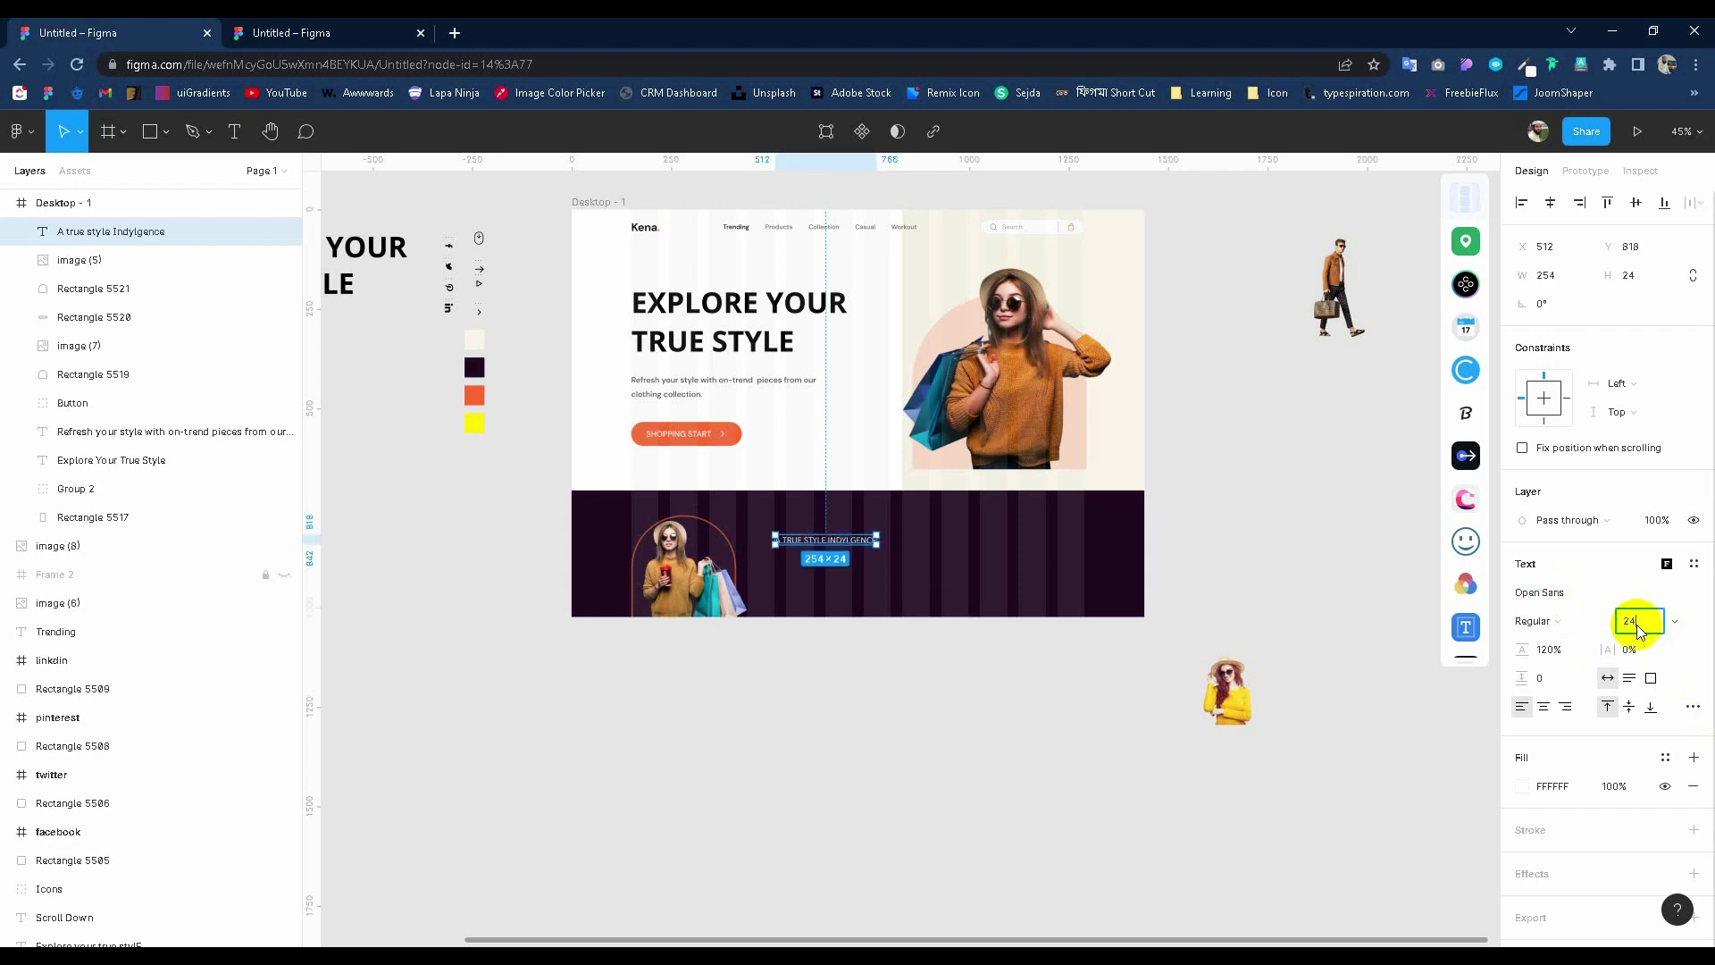
key("Return")
left_click(1536, 621)
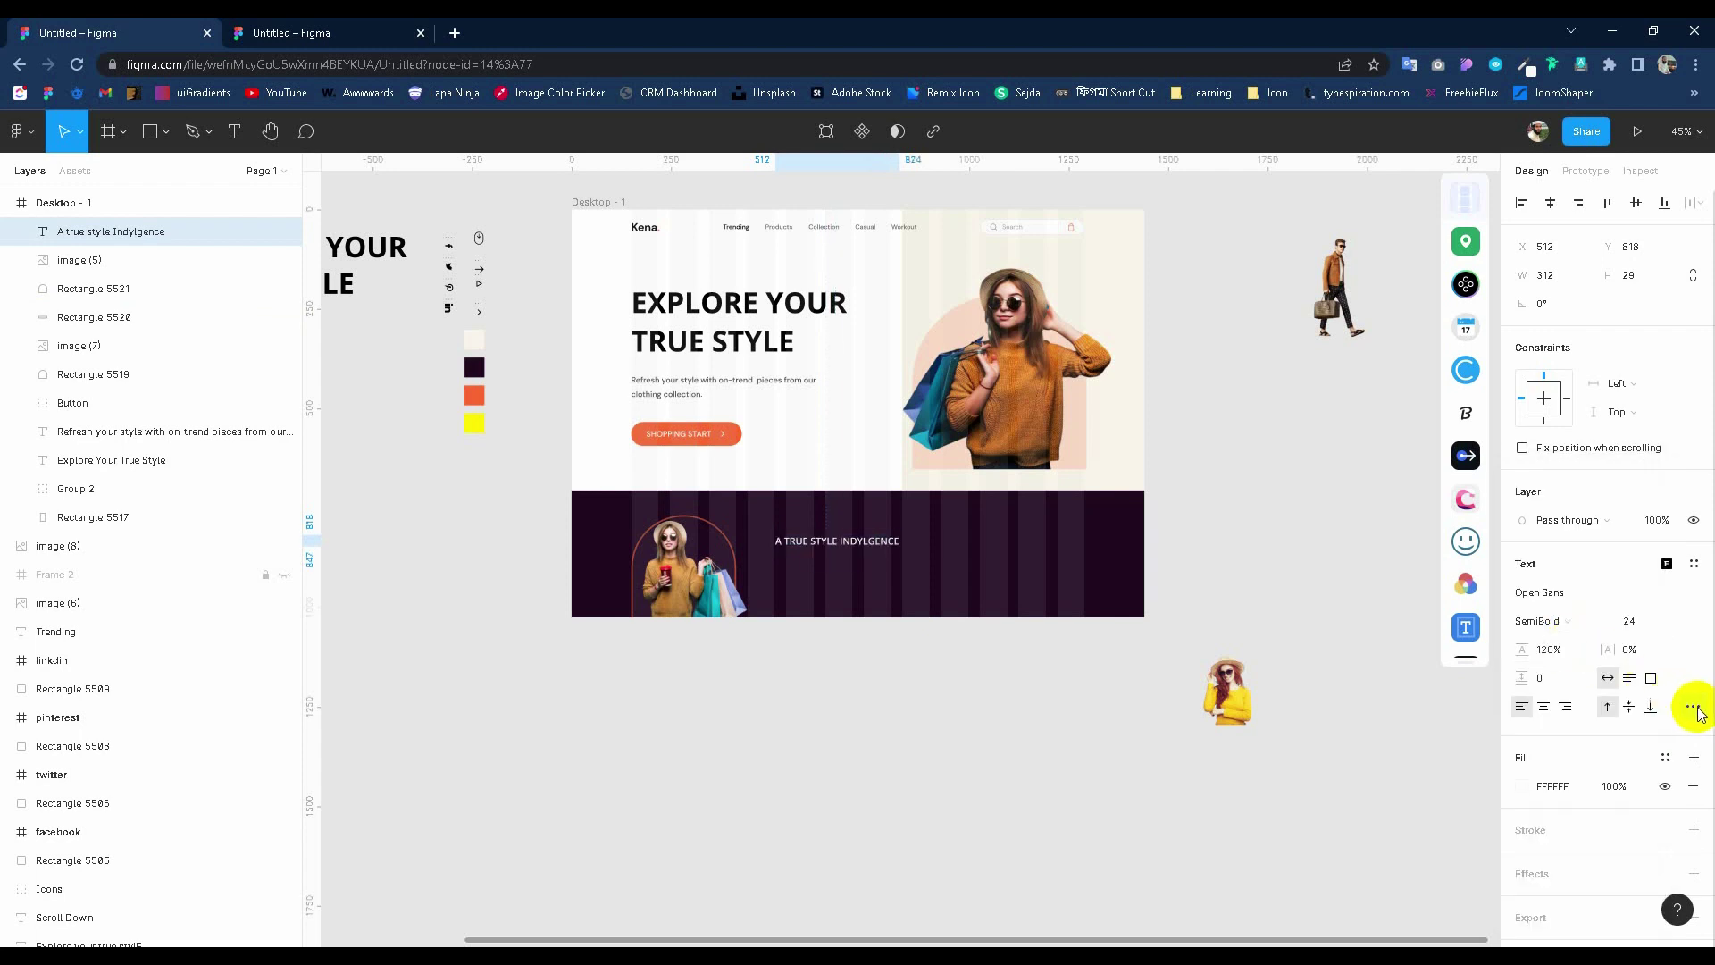
Narrow the heading to 185 px so it wraps to two lines at 135% line height.
scroll(810, 535, "up", 3)
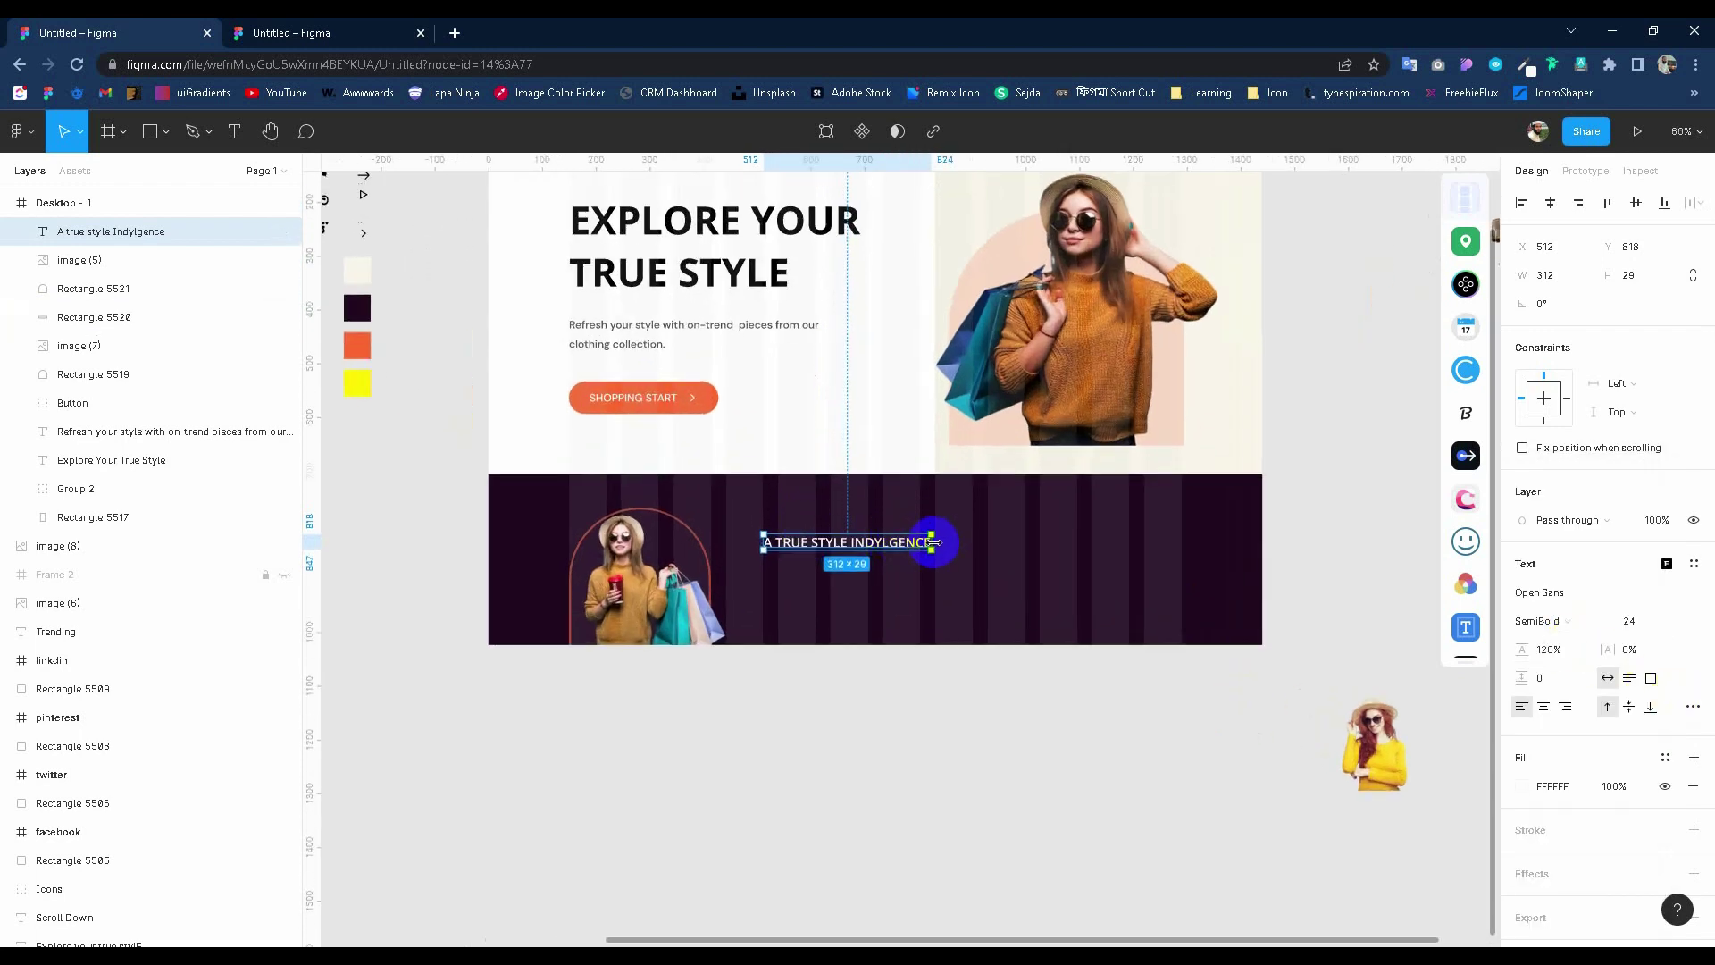
left_click_drag(932, 542, 783, 540)
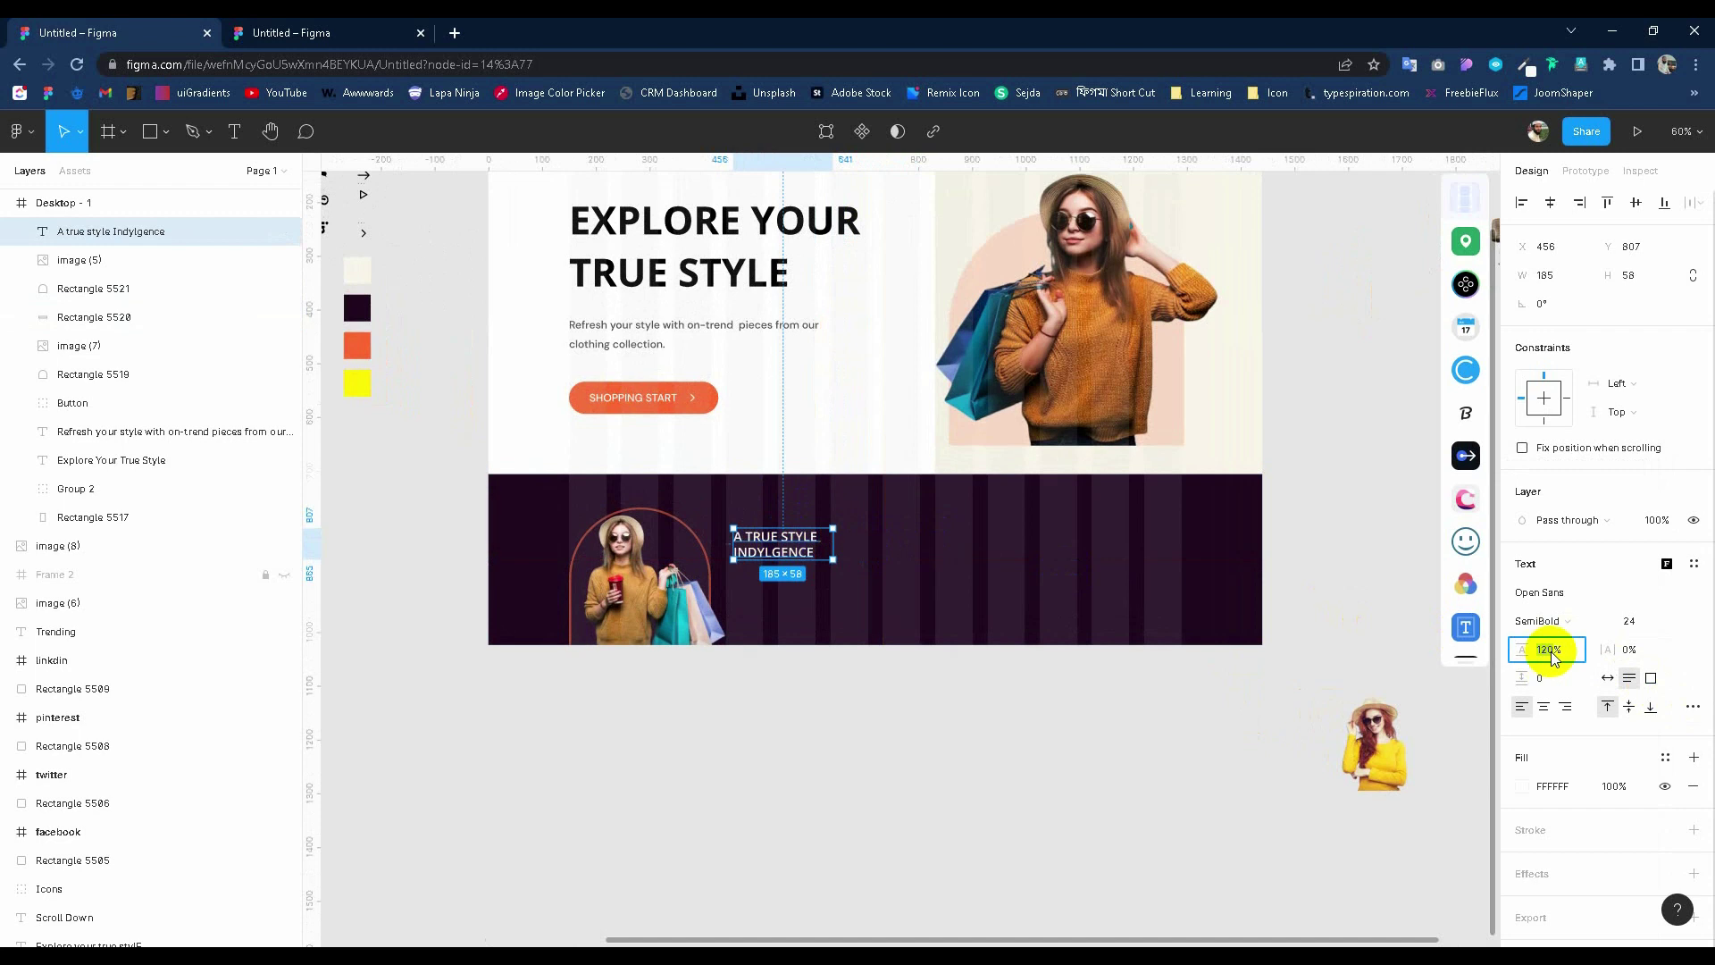
type("135")
key("Return")
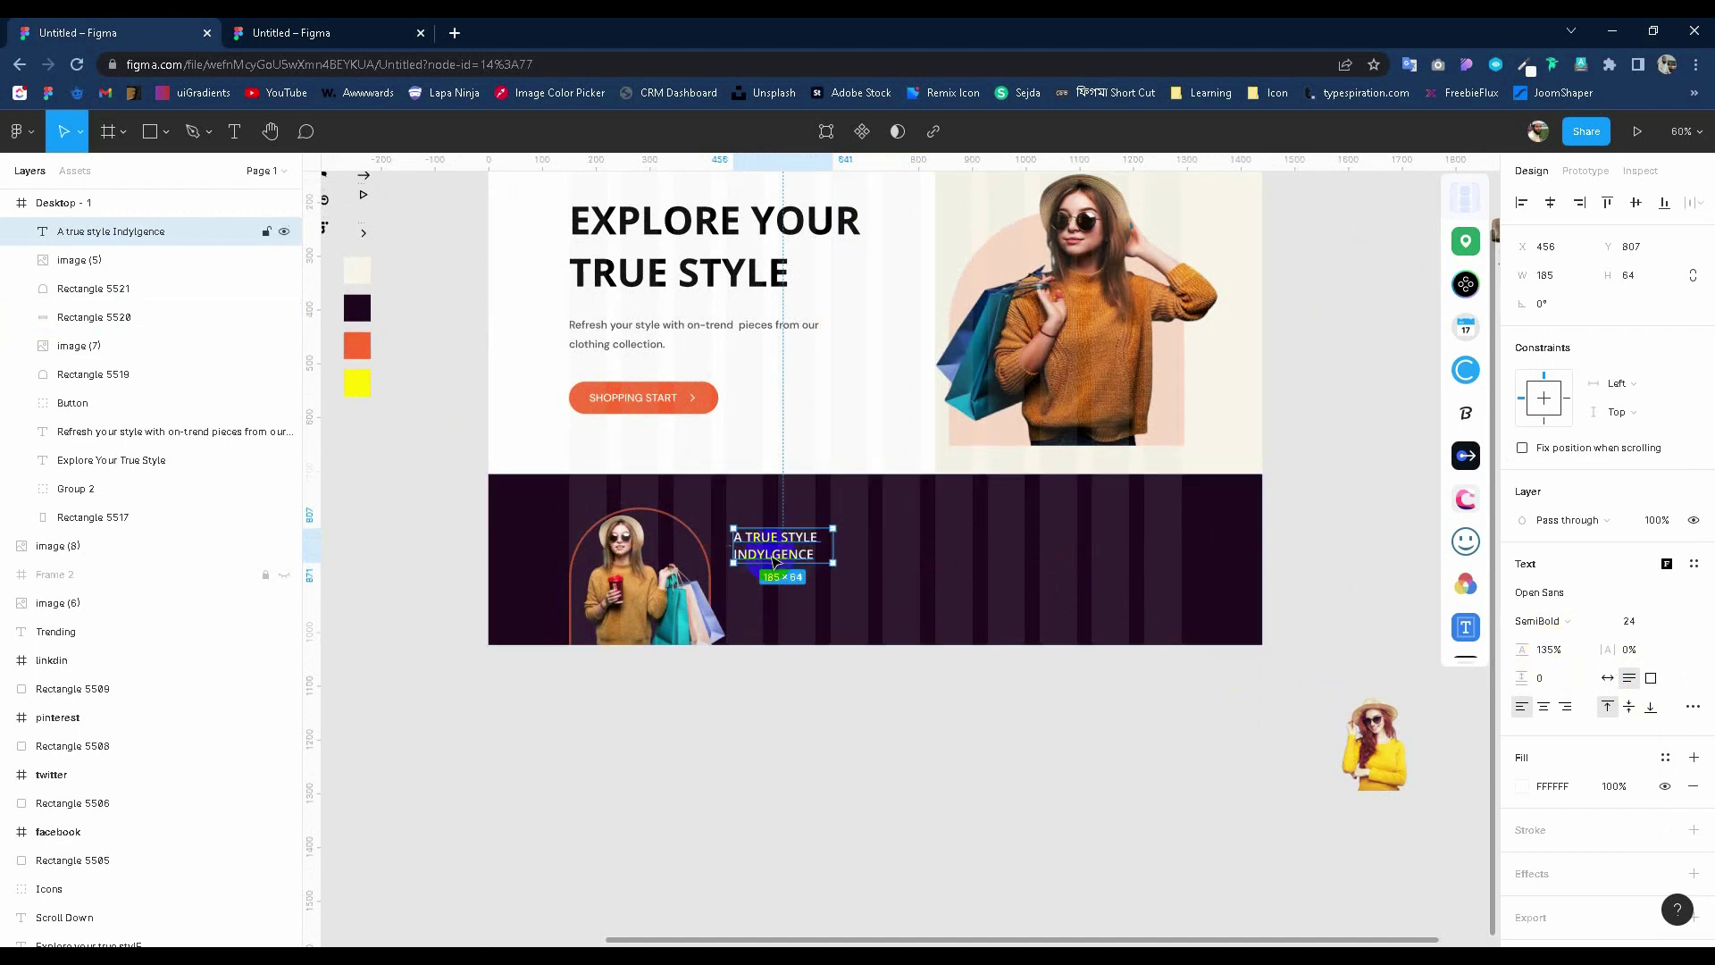
left_click(842, 703)
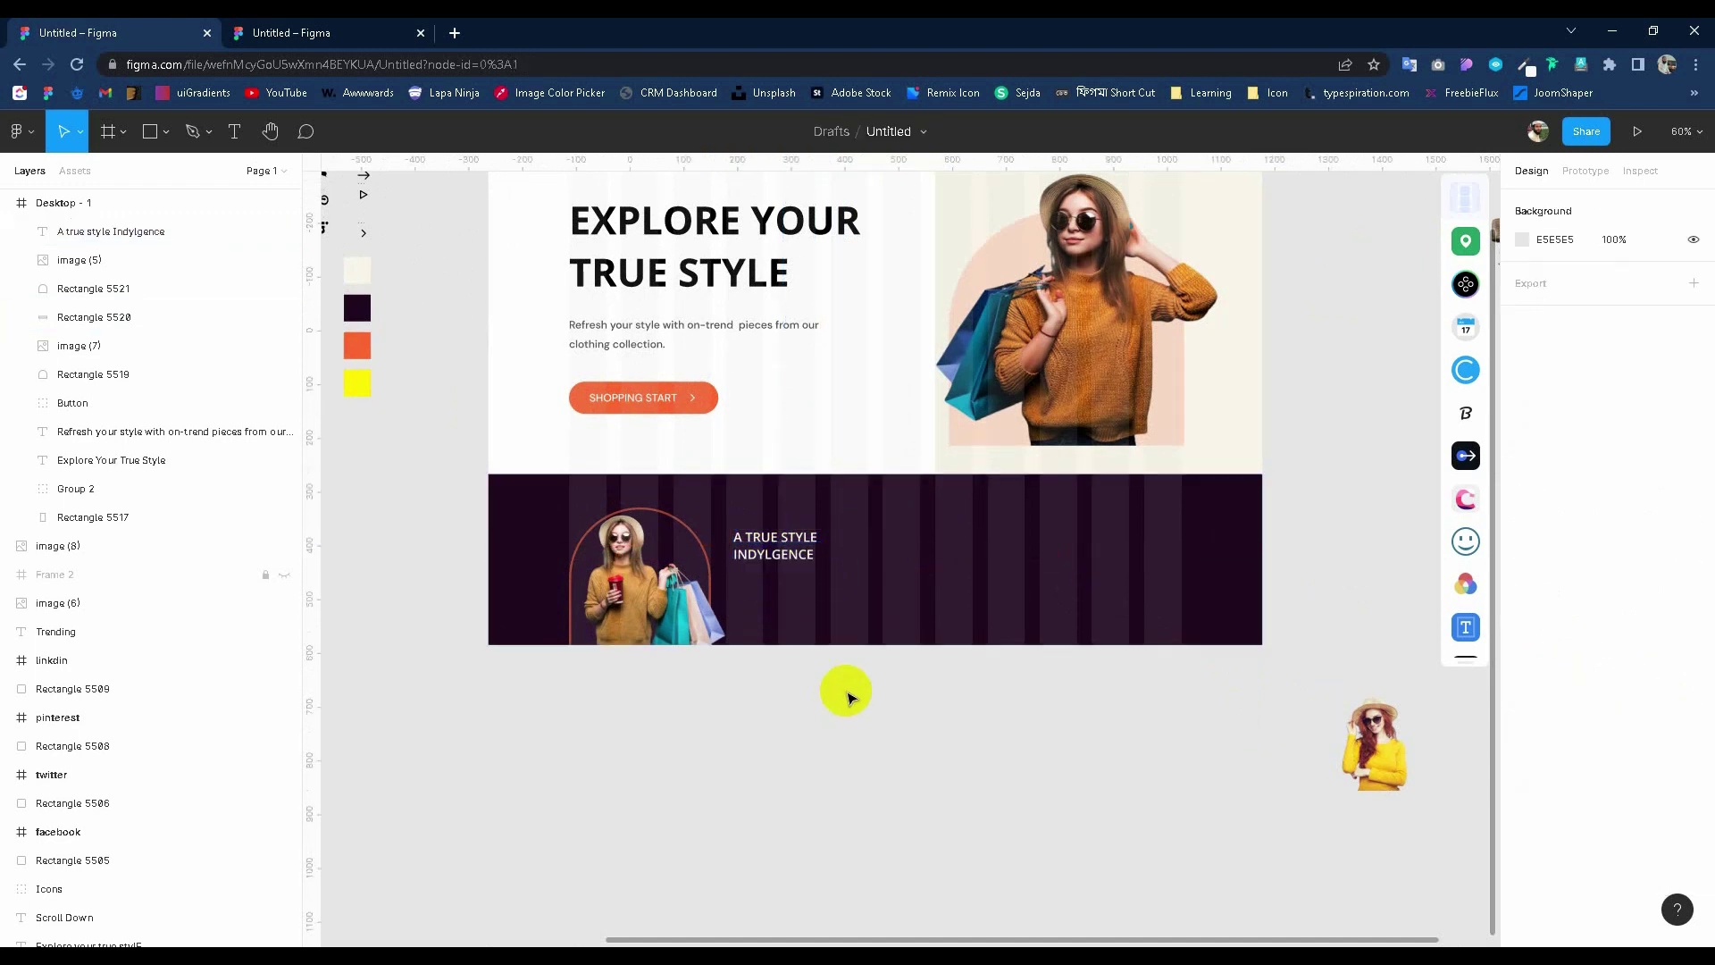
Draw a 40×40 circle with FFFFFF fill below the heading.
left_click(169, 133)
left_click(134, 237)
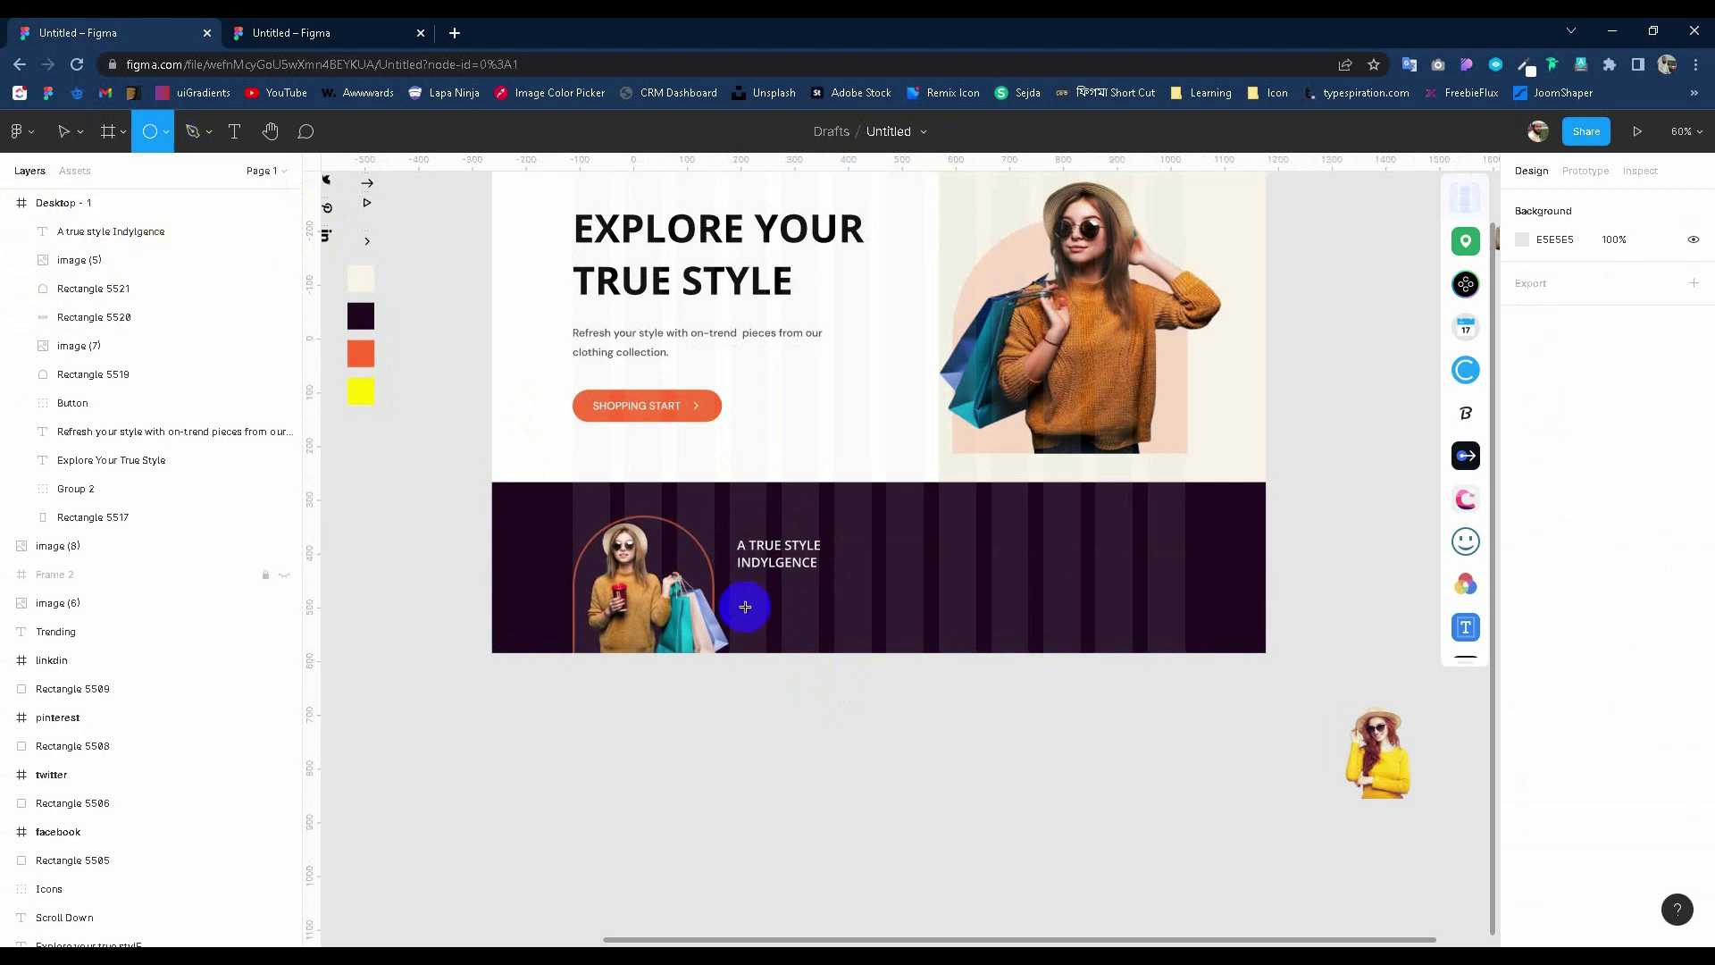
left_click(745, 605)
left_click_drag(745, 604, 759, 615)
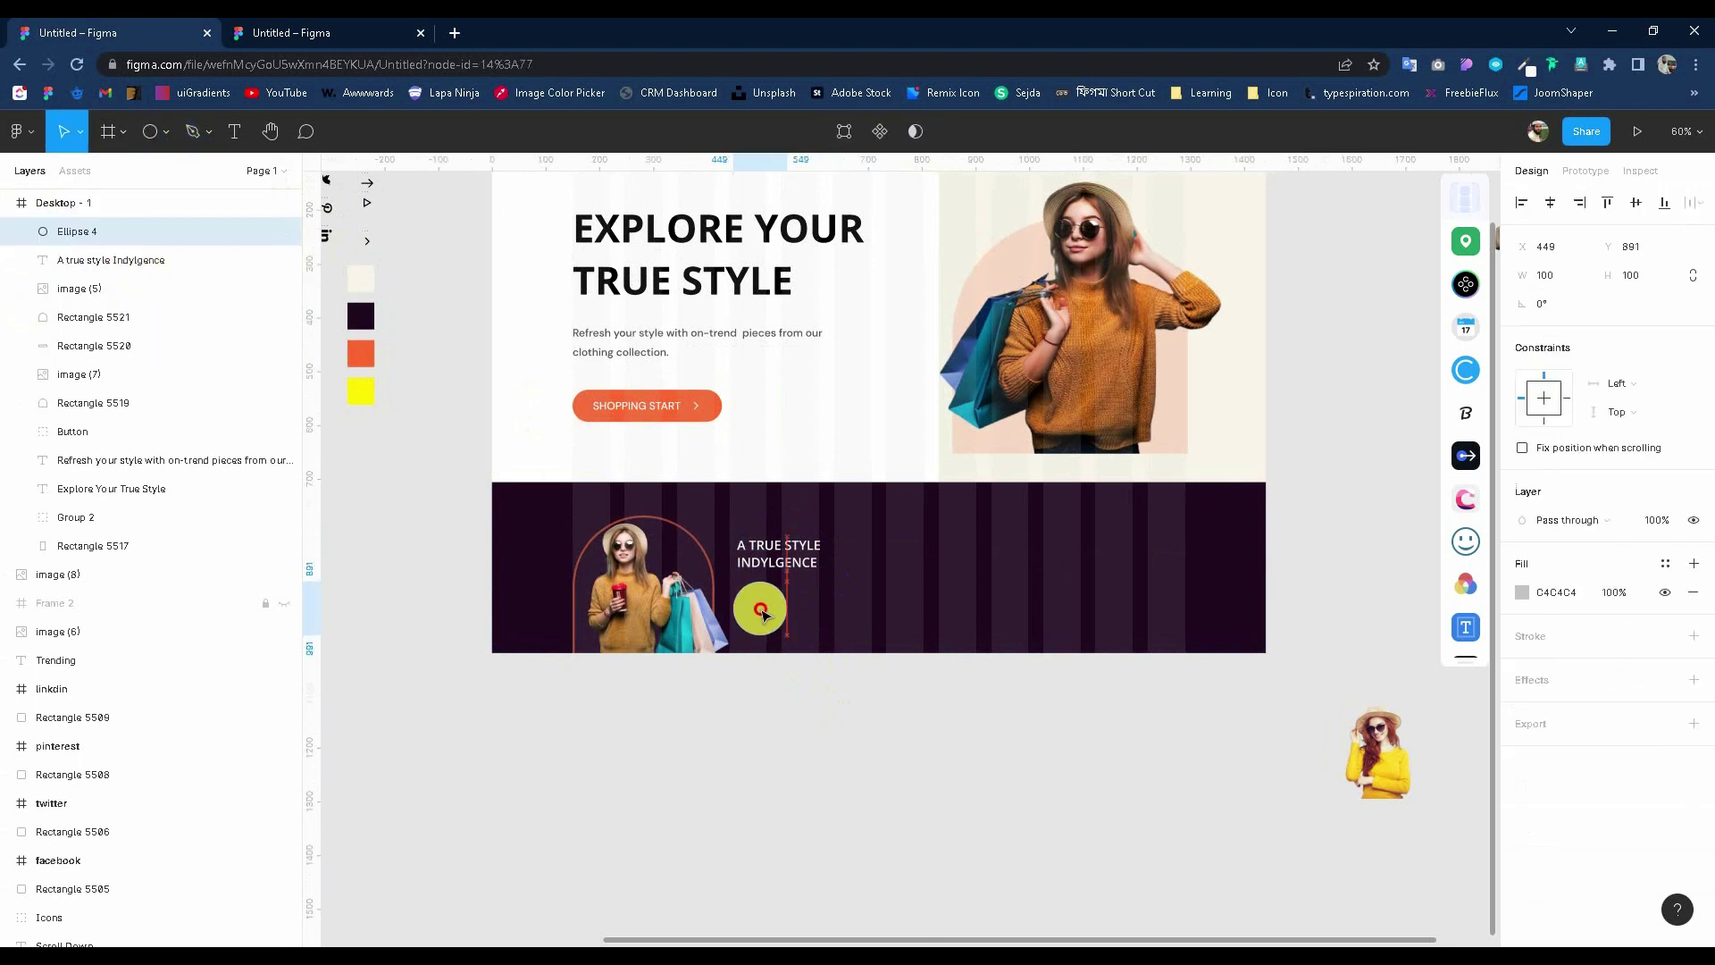
left_click(1555, 265)
type("40")
key("Return")
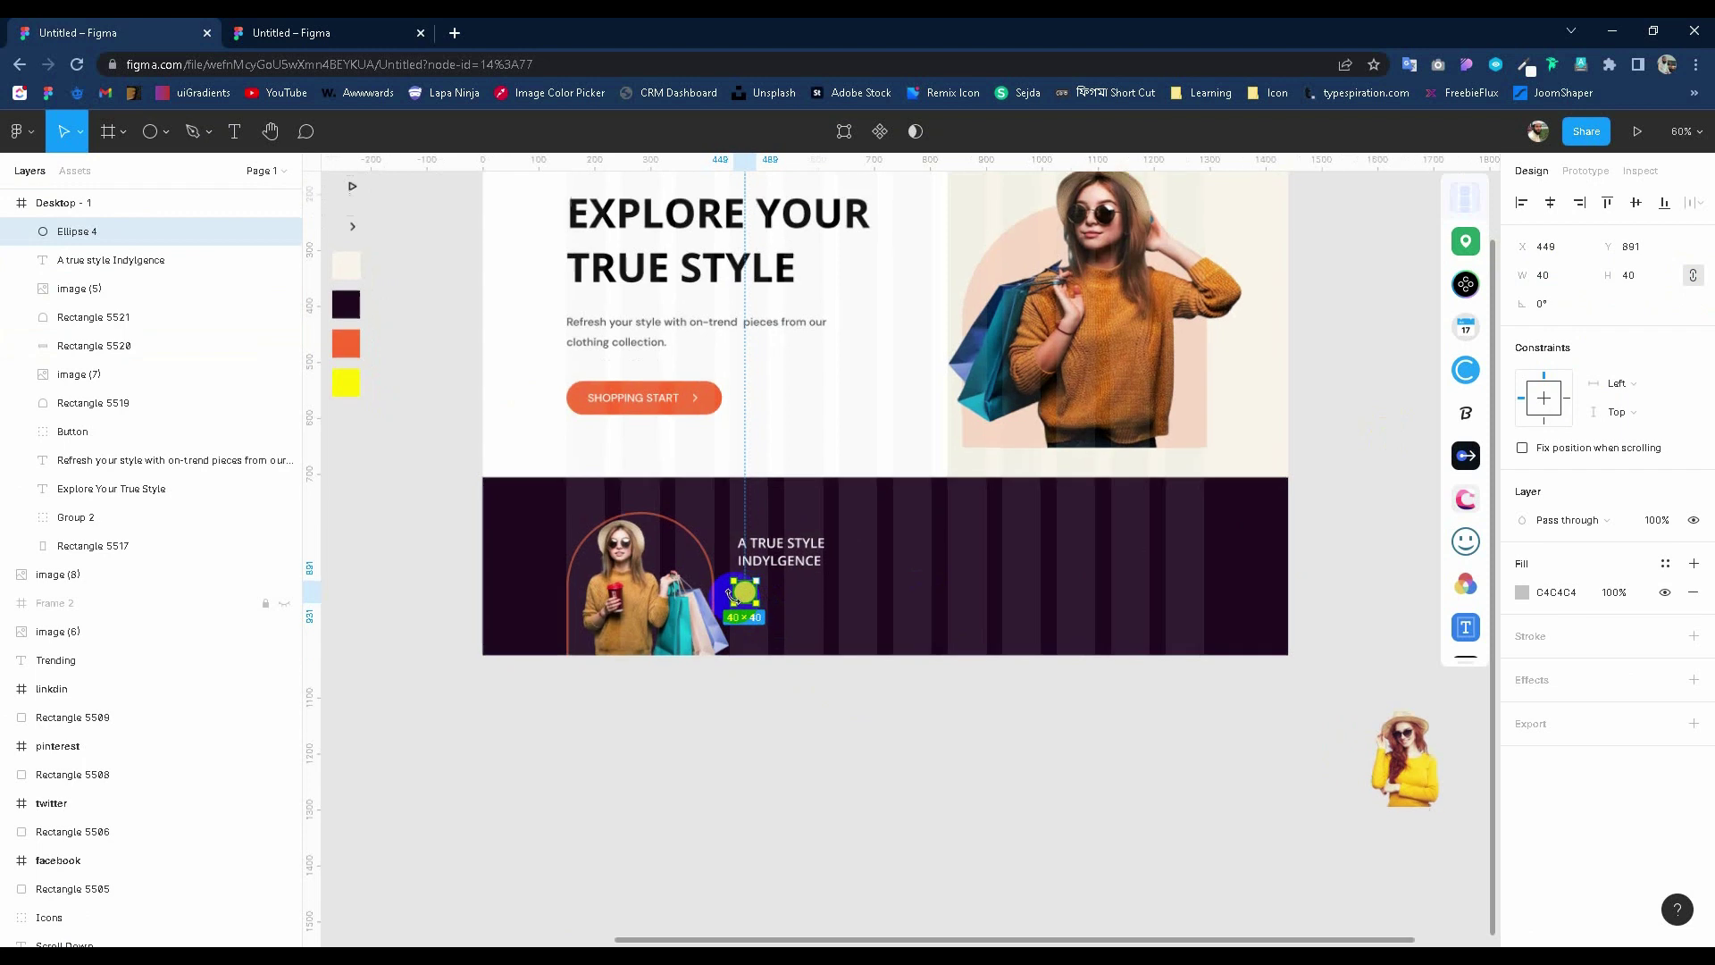
scroll(772, 587, "up", 5)
left_click_drag(770, 585, 787, 595)
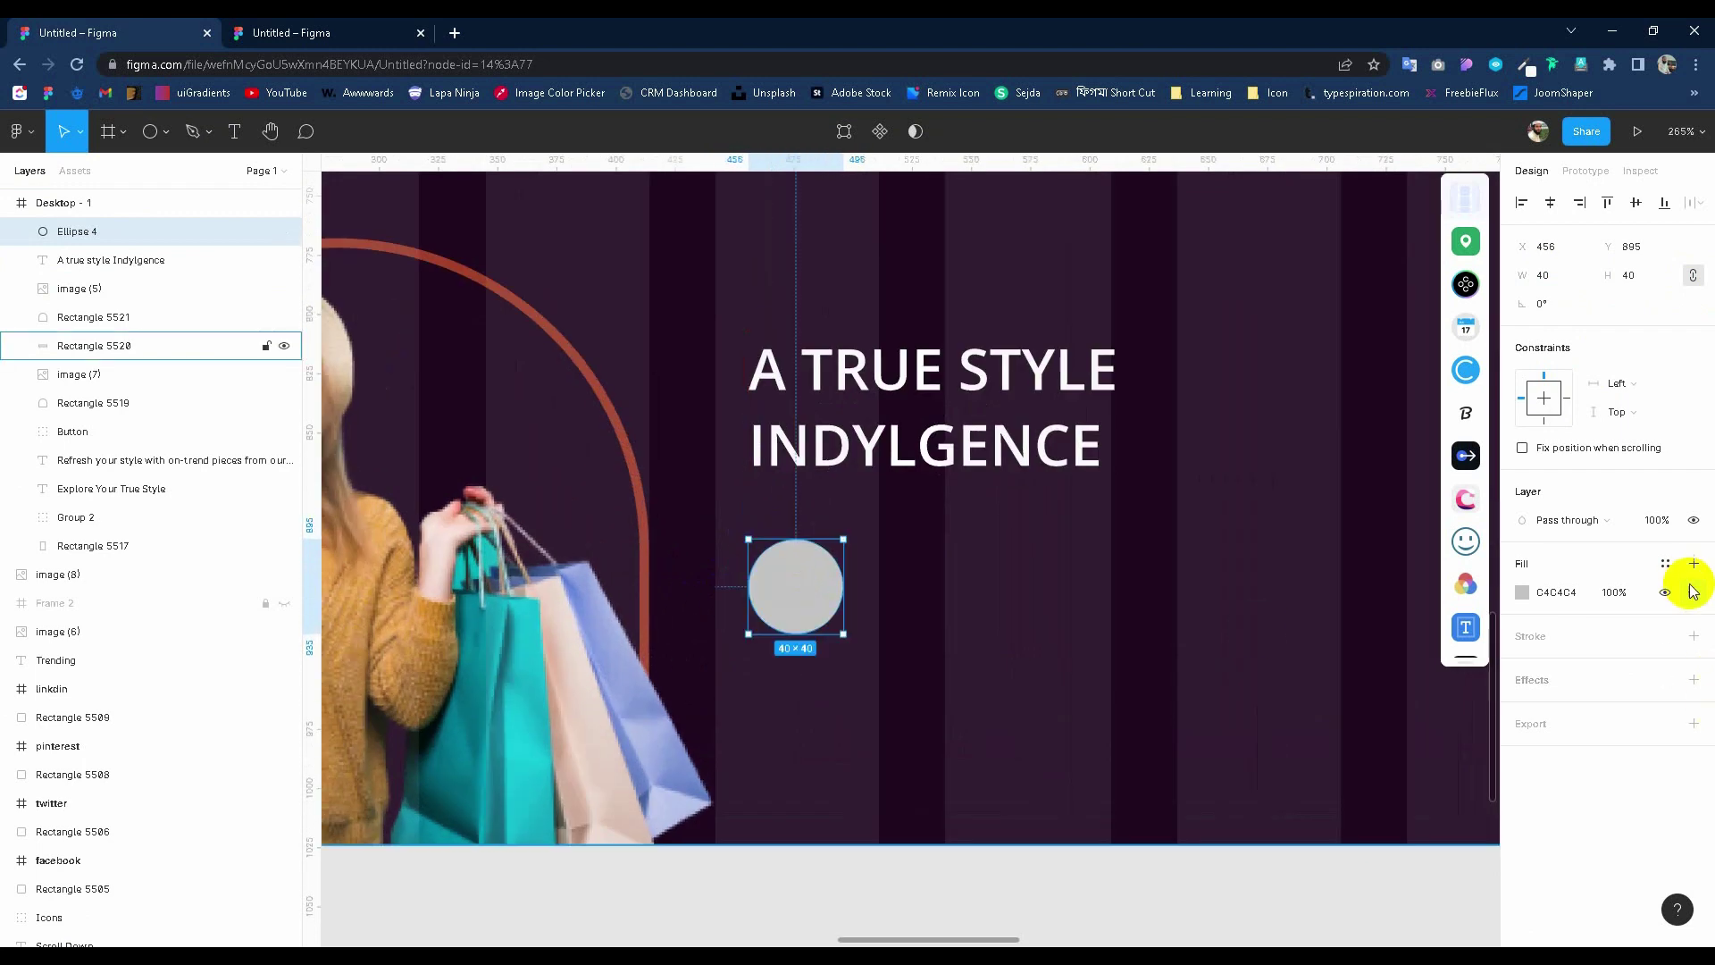
type("FFFFFF")
key("Return")
Centre the arrow icon on the circle at 20×20 and colour it the button orange.
scroll(876, 661, "down", 3)
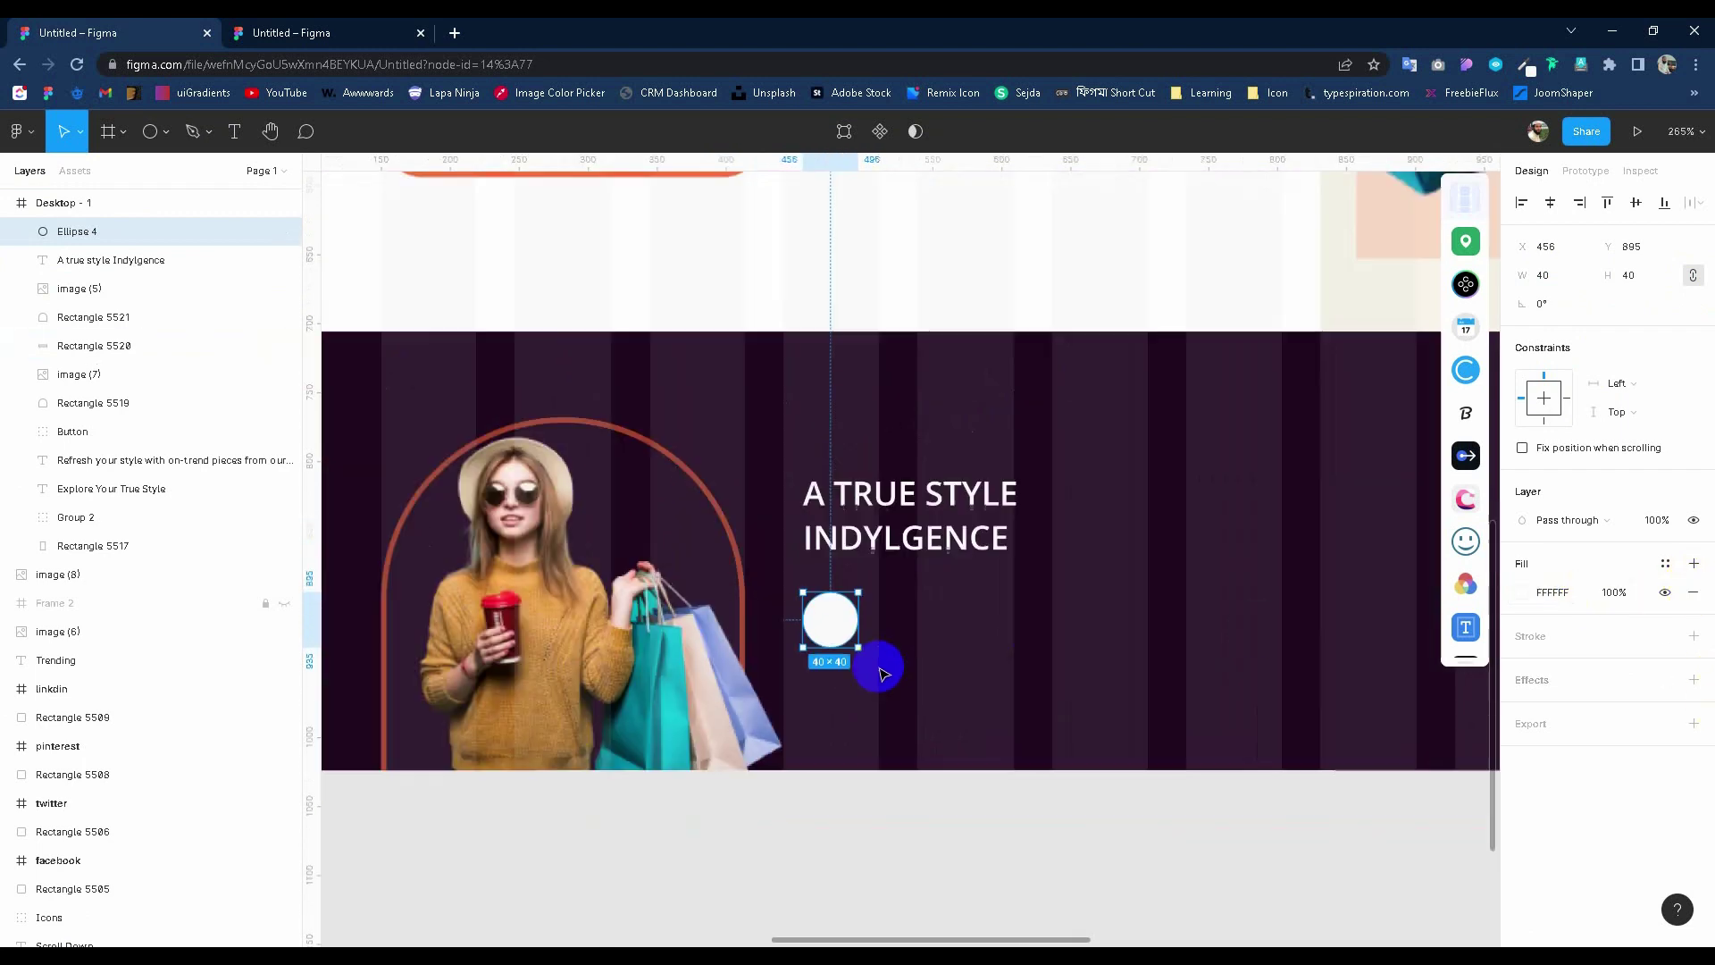
scroll(875, 661, "down", 3)
left_click(483, 305)
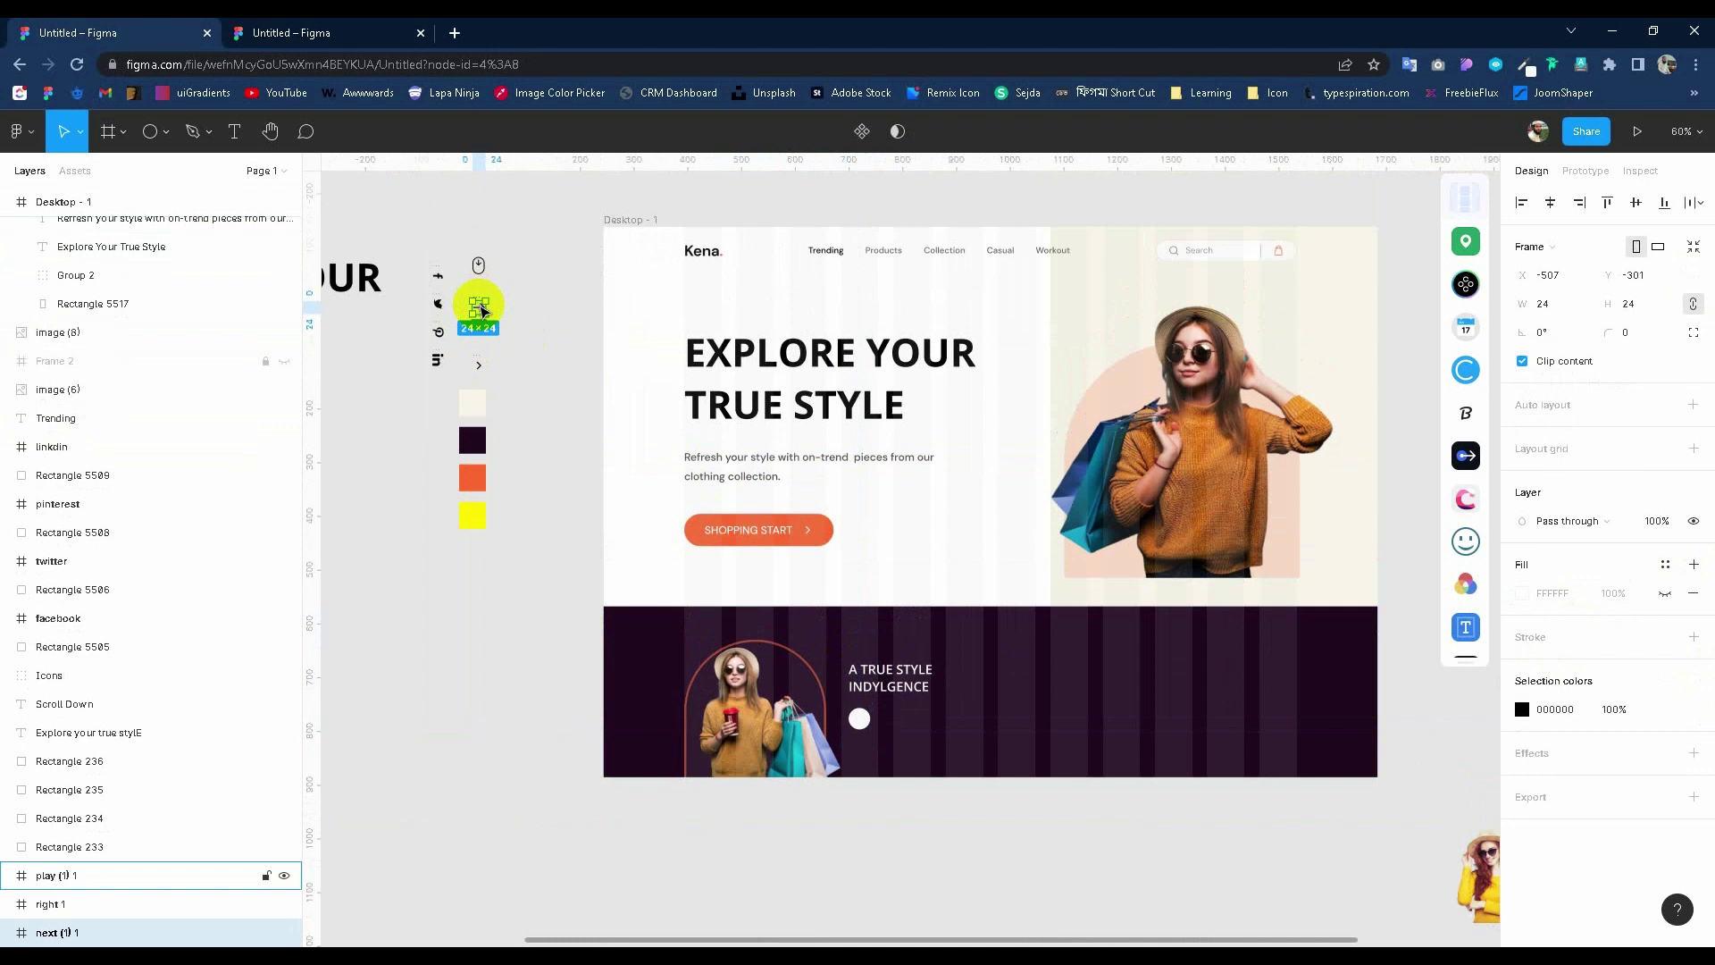
left_click_drag(483, 306, 862, 717)
scroll(861, 717, "up", 5)
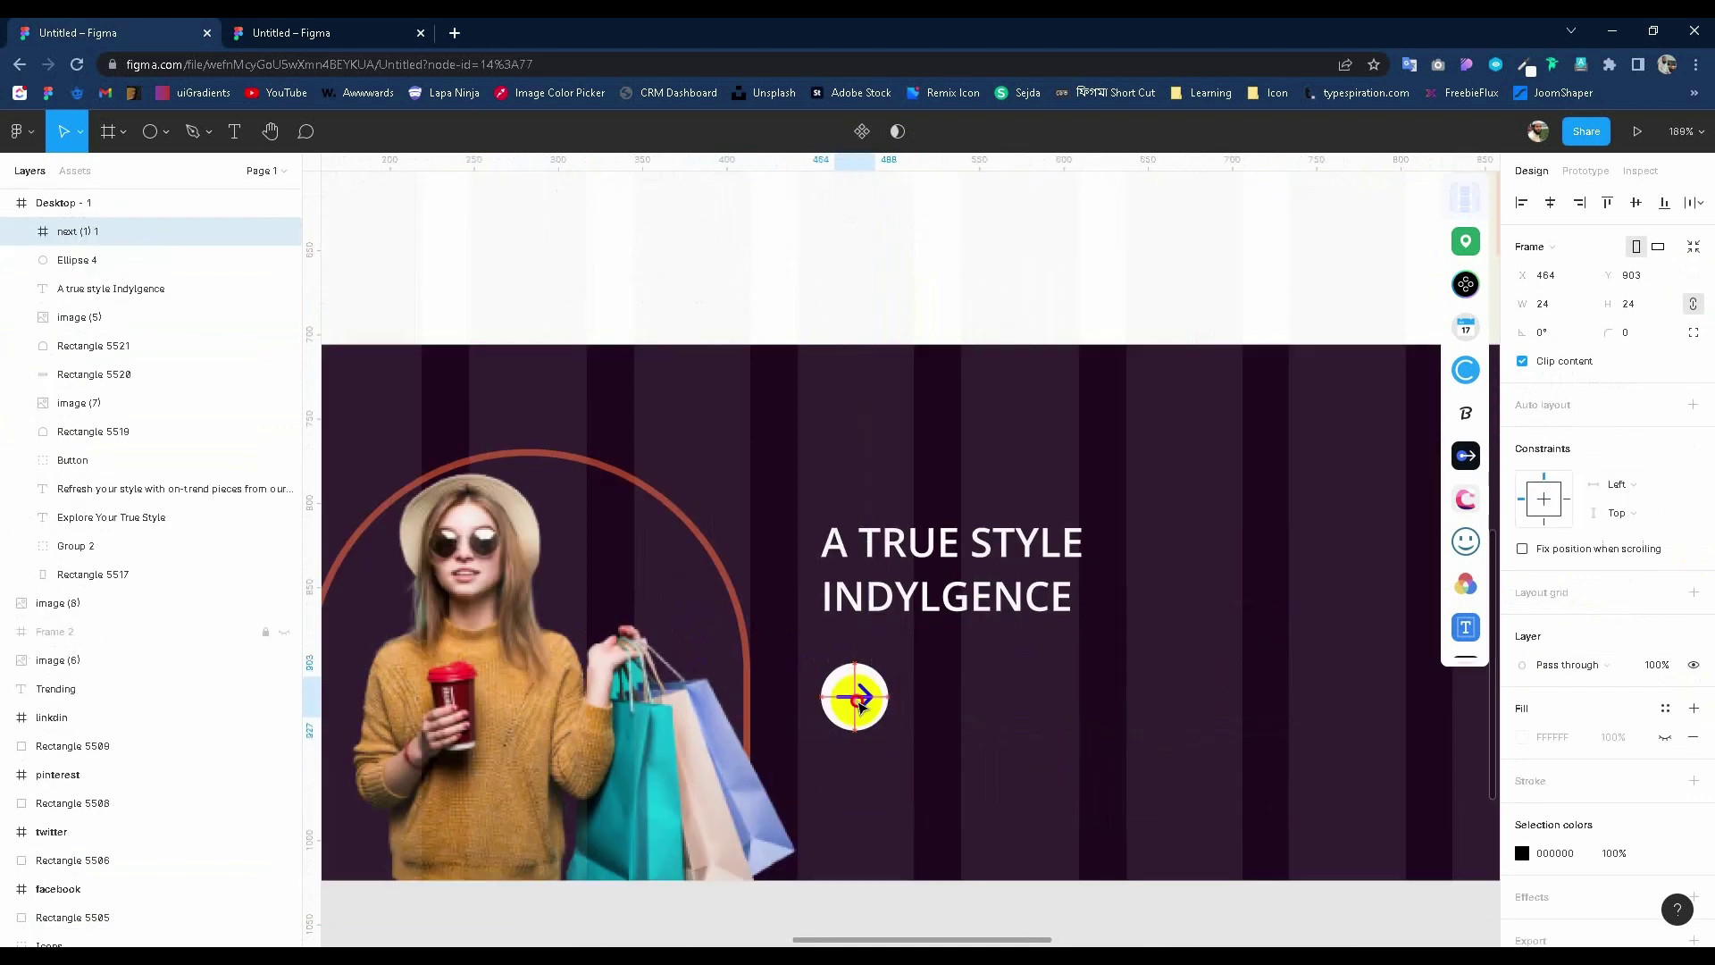
left_click(1543, 304)
type("20")
key("Return")
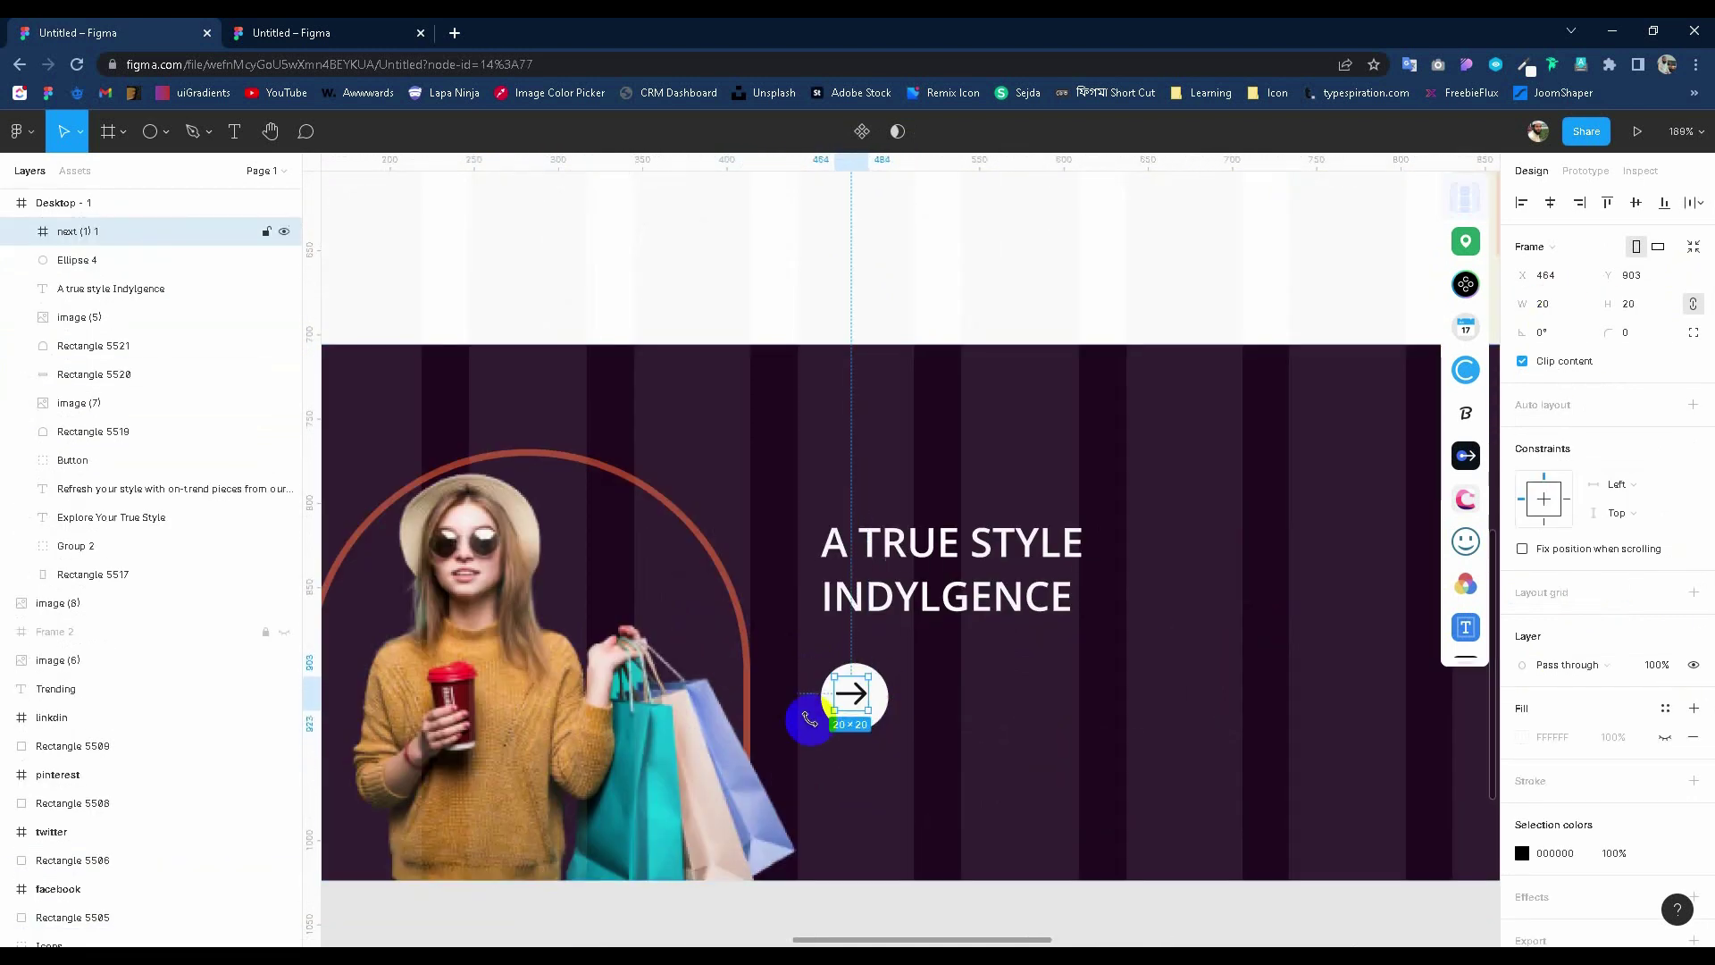
key("Right")
key("Right")
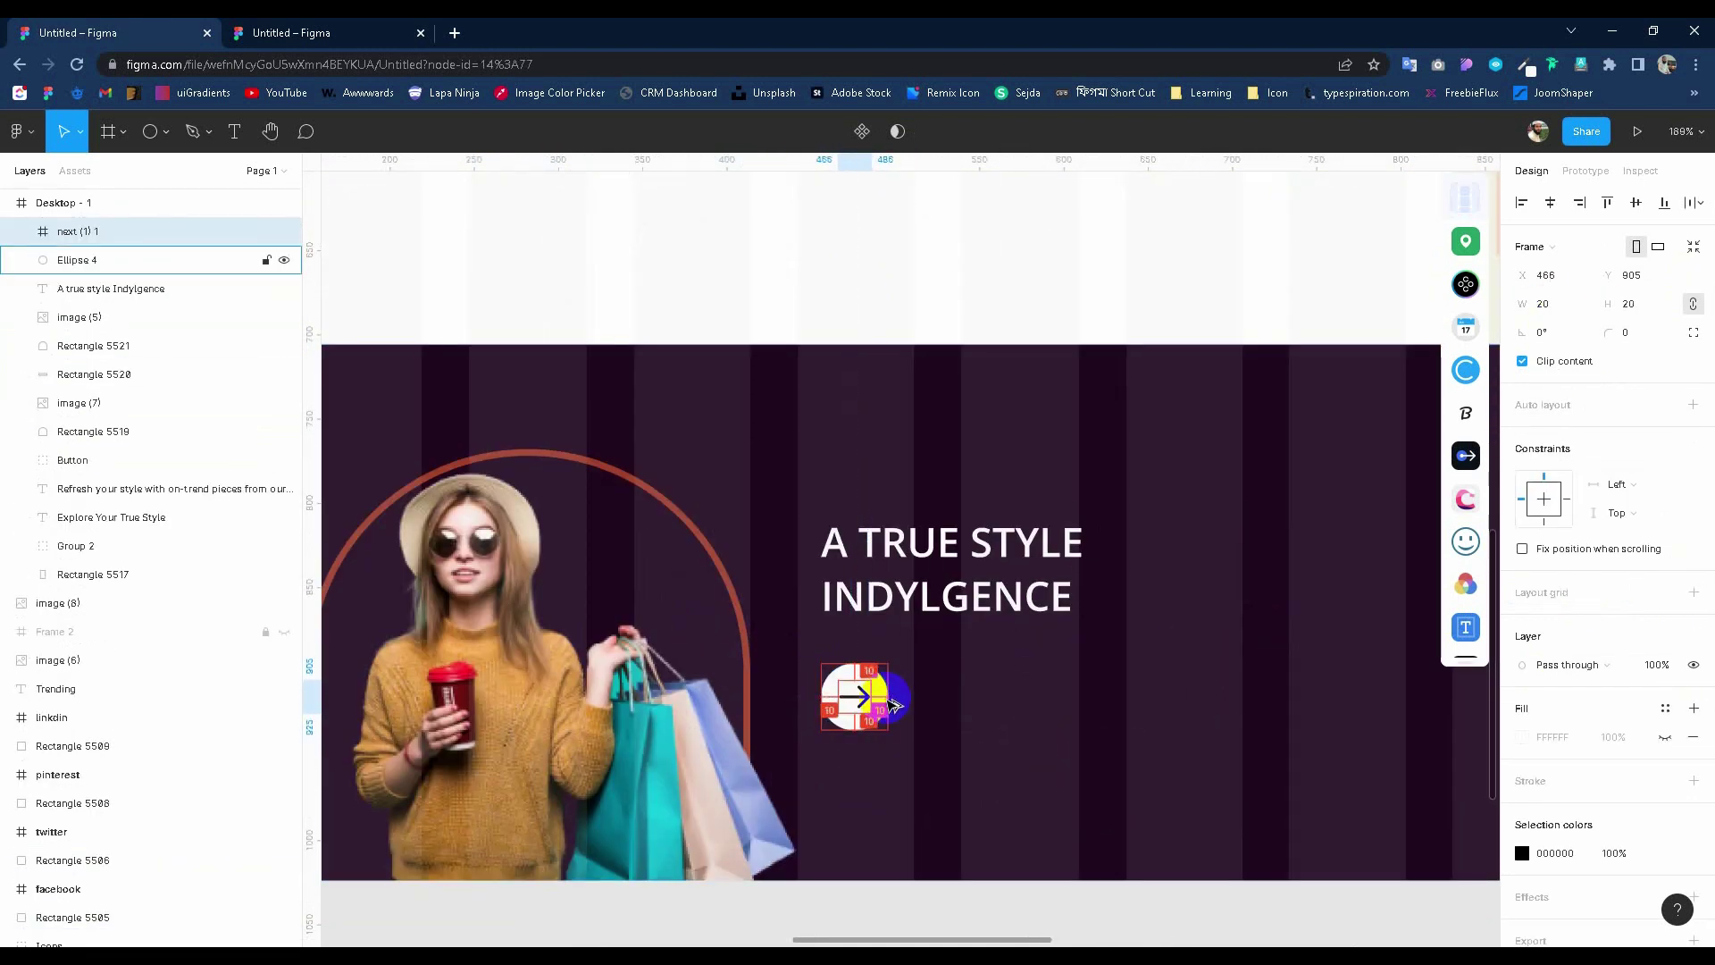
scroll(1032, 695, "down", 3)
left_click(1522, 853)
left_click(1310, 747)
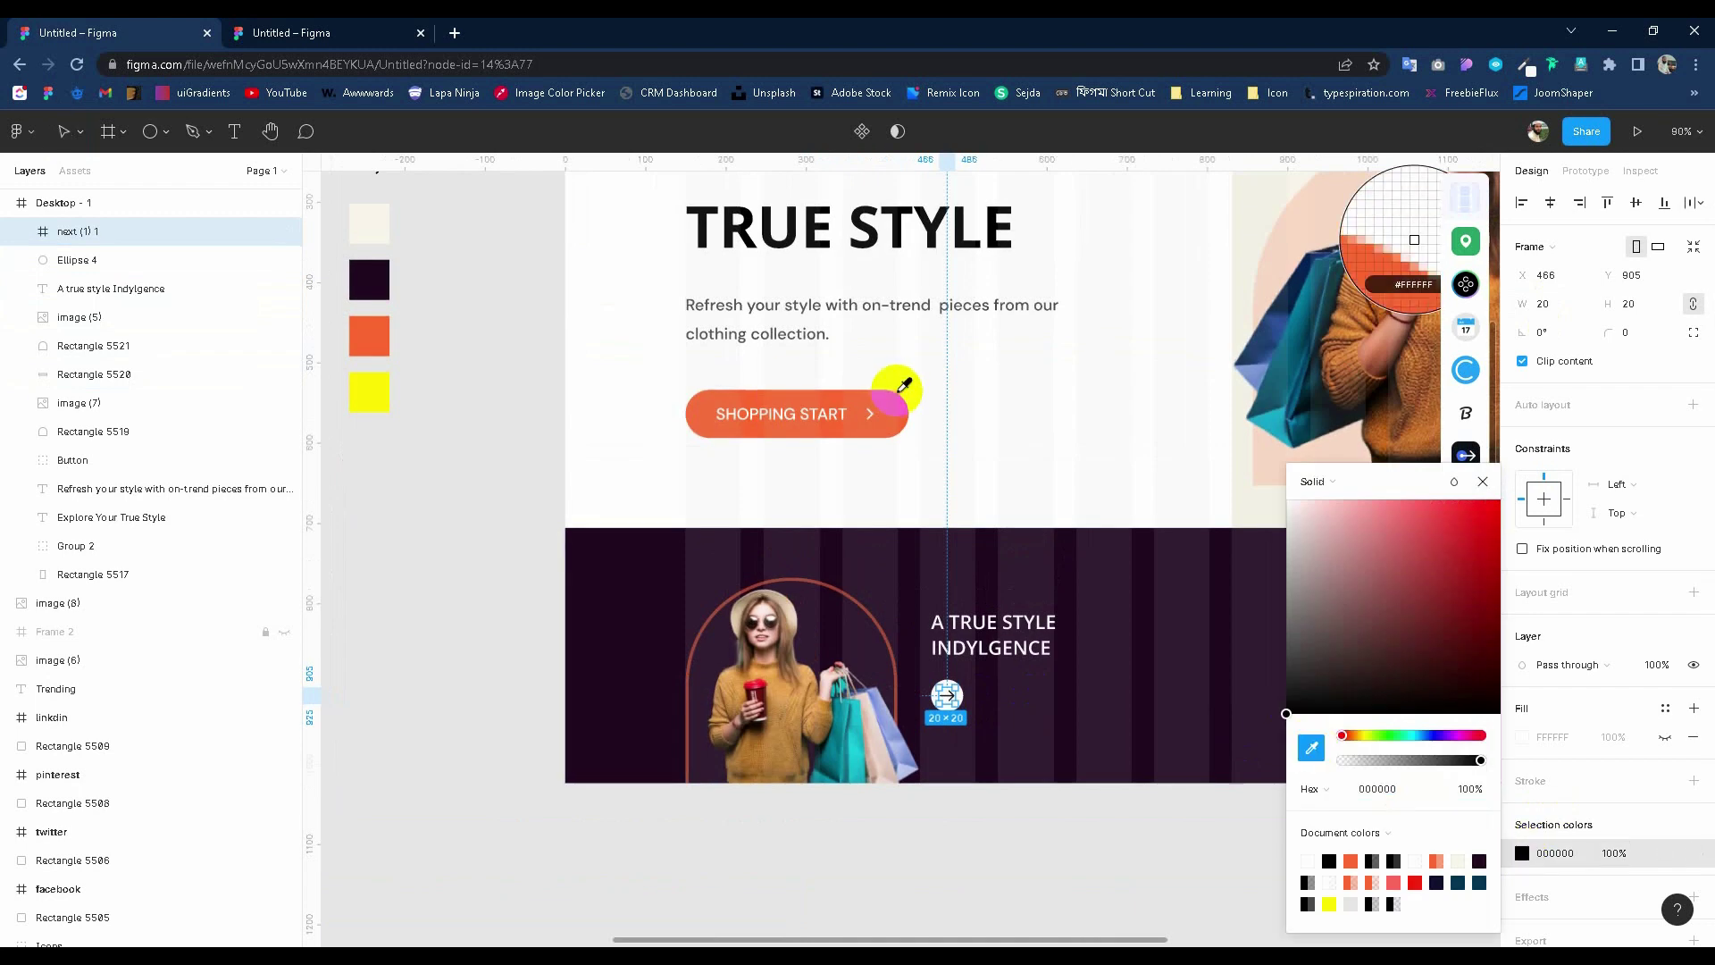
left_click(904, 386)
scroll(1091, 842, "up", 3)
key("Escape")
key("Escape")
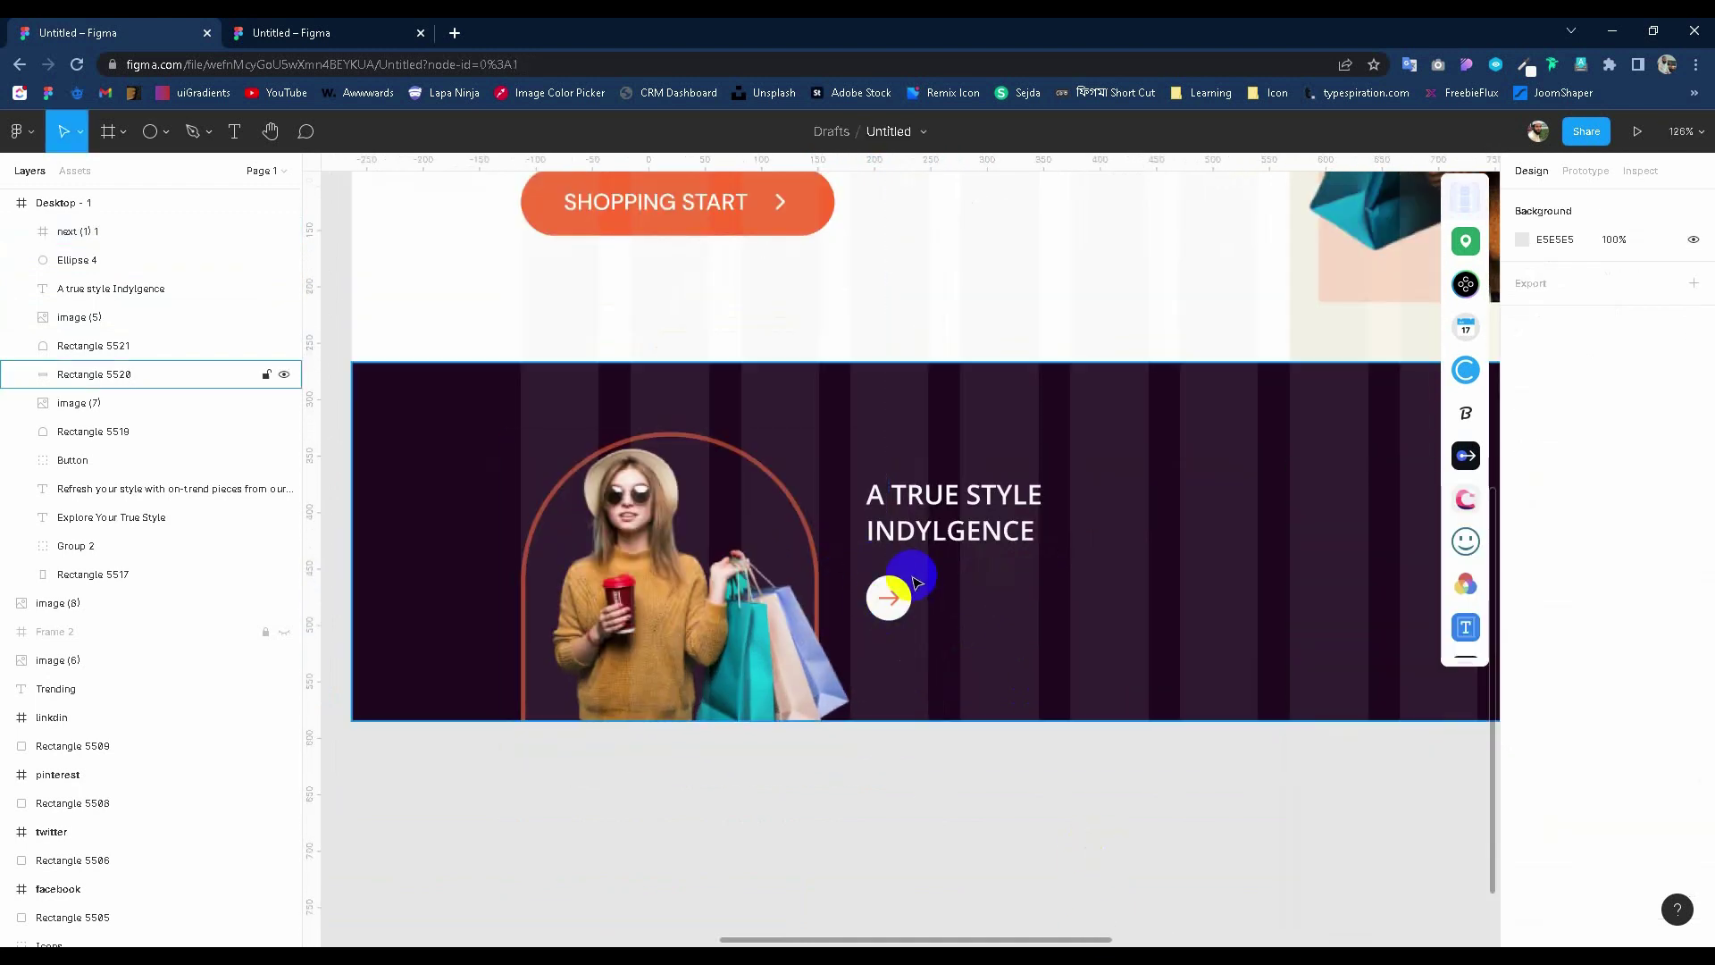
Group the arrow and circle into one button and nudge it right with the heading.
left_click(134, 232)
left_click(145, 260, "shift")
key("ctrl+g")
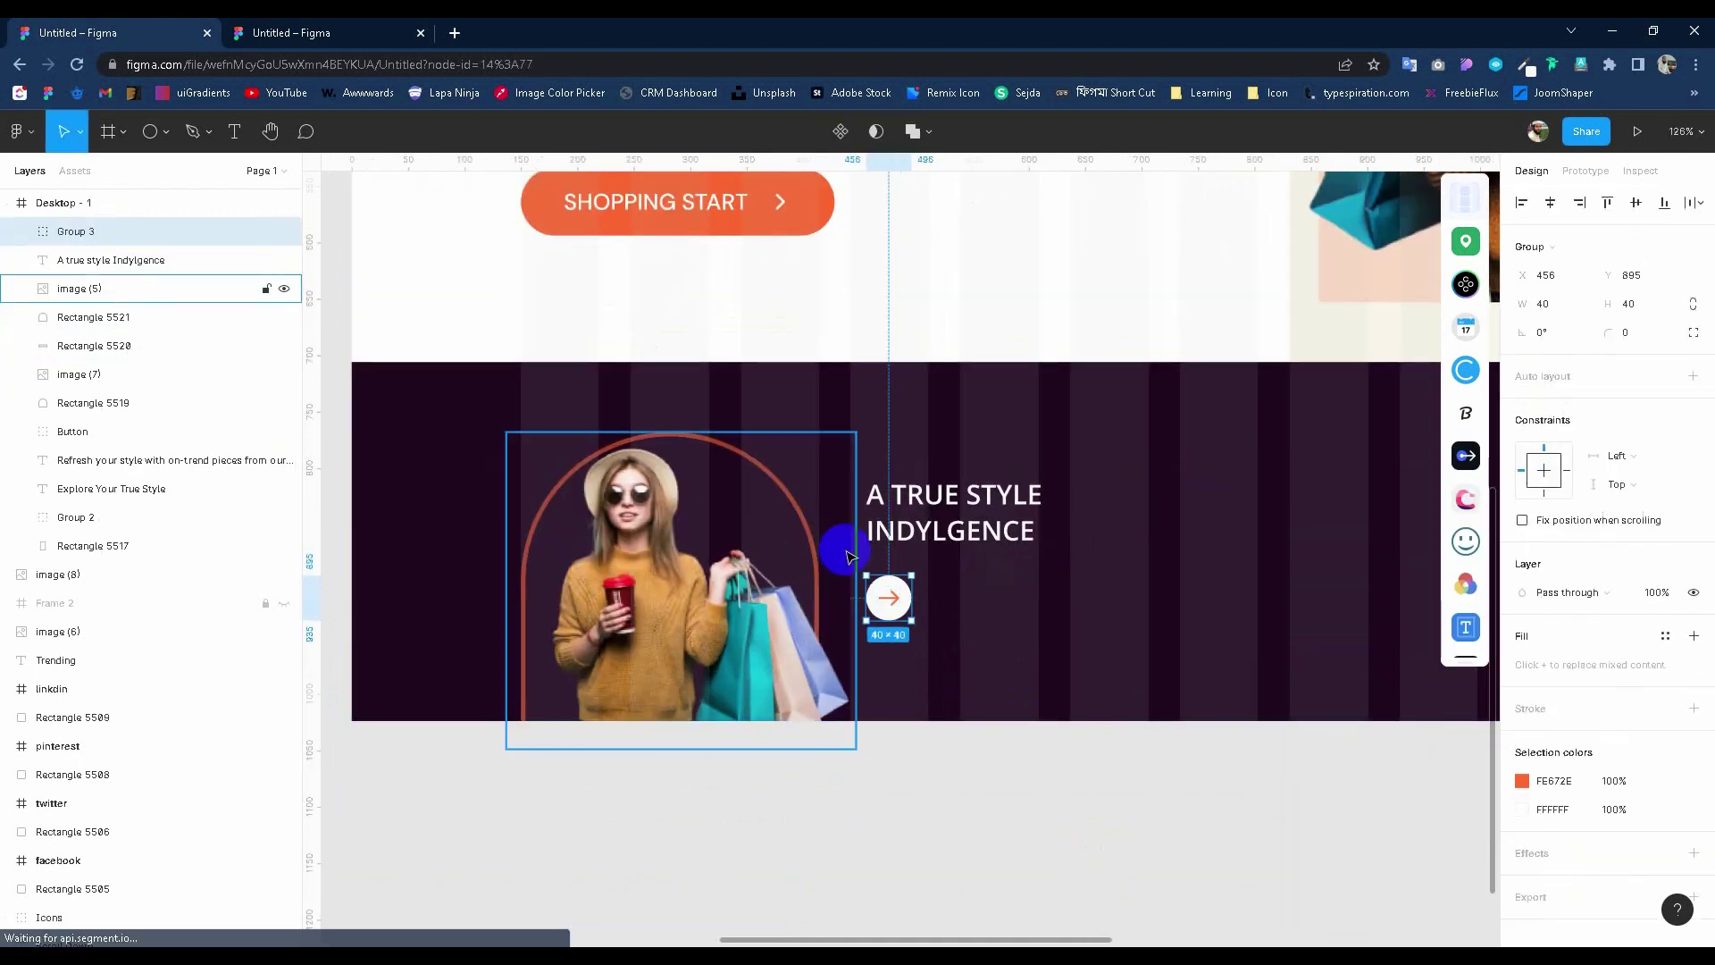
left_click(932, 533, "shift")
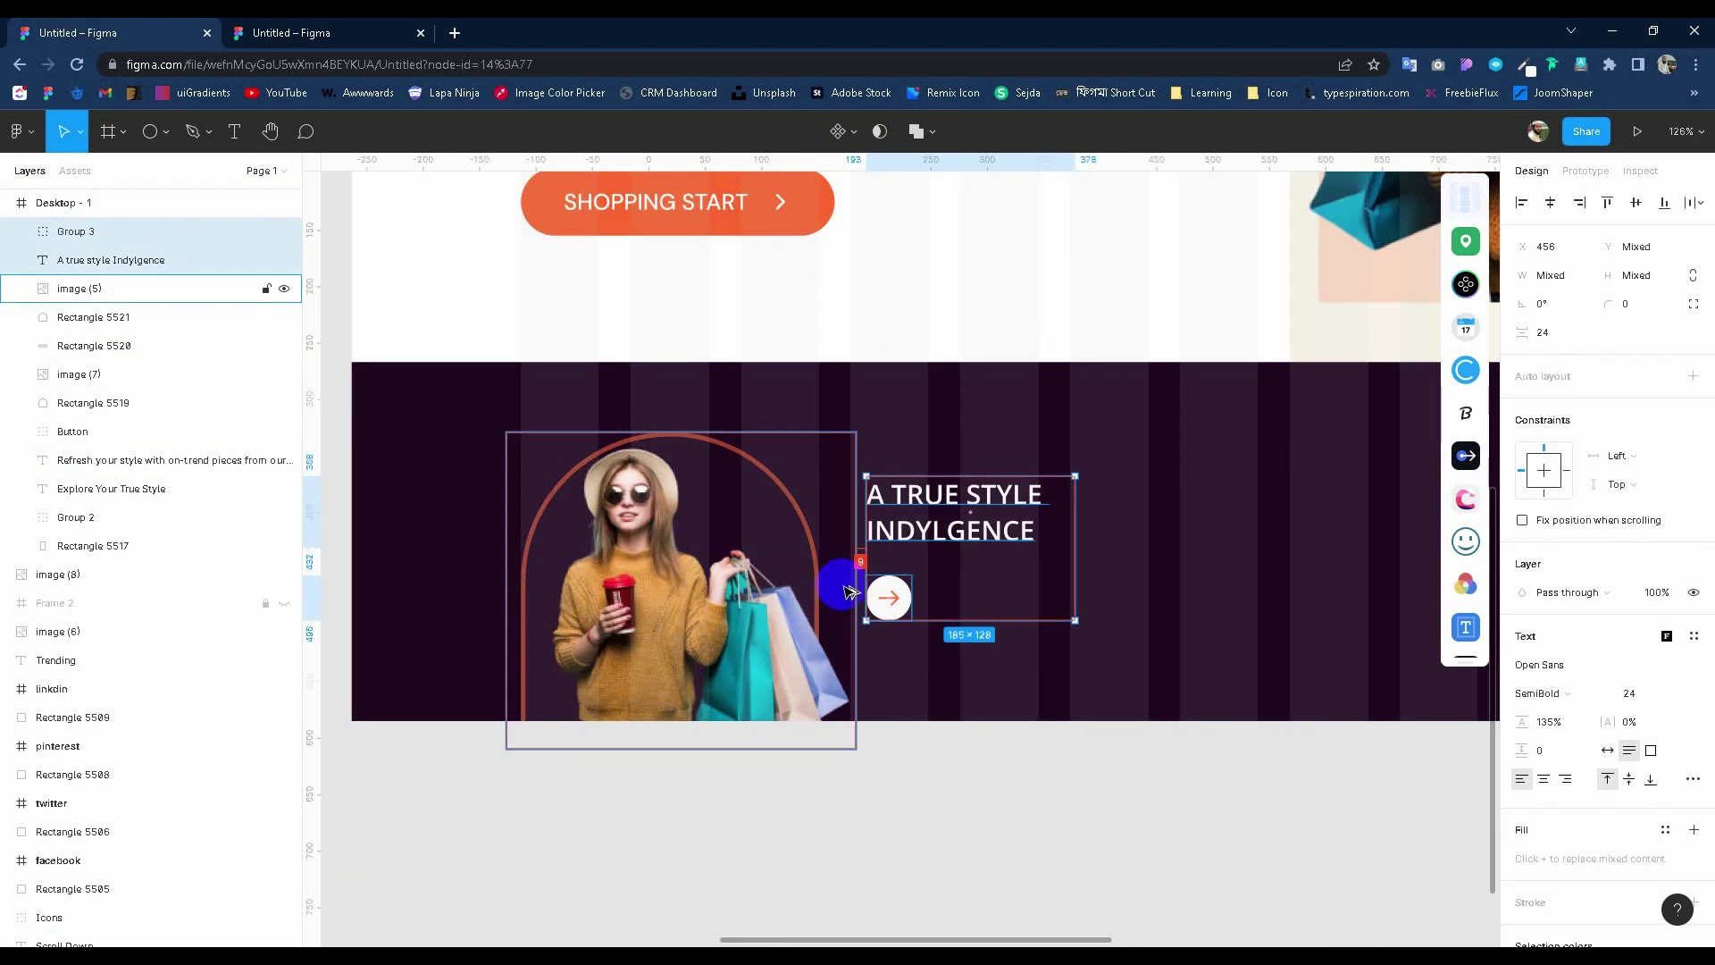
key("Right")
key("Right")
key("Right")
key("Right")
key("Right")
key("Right")
key("Right")
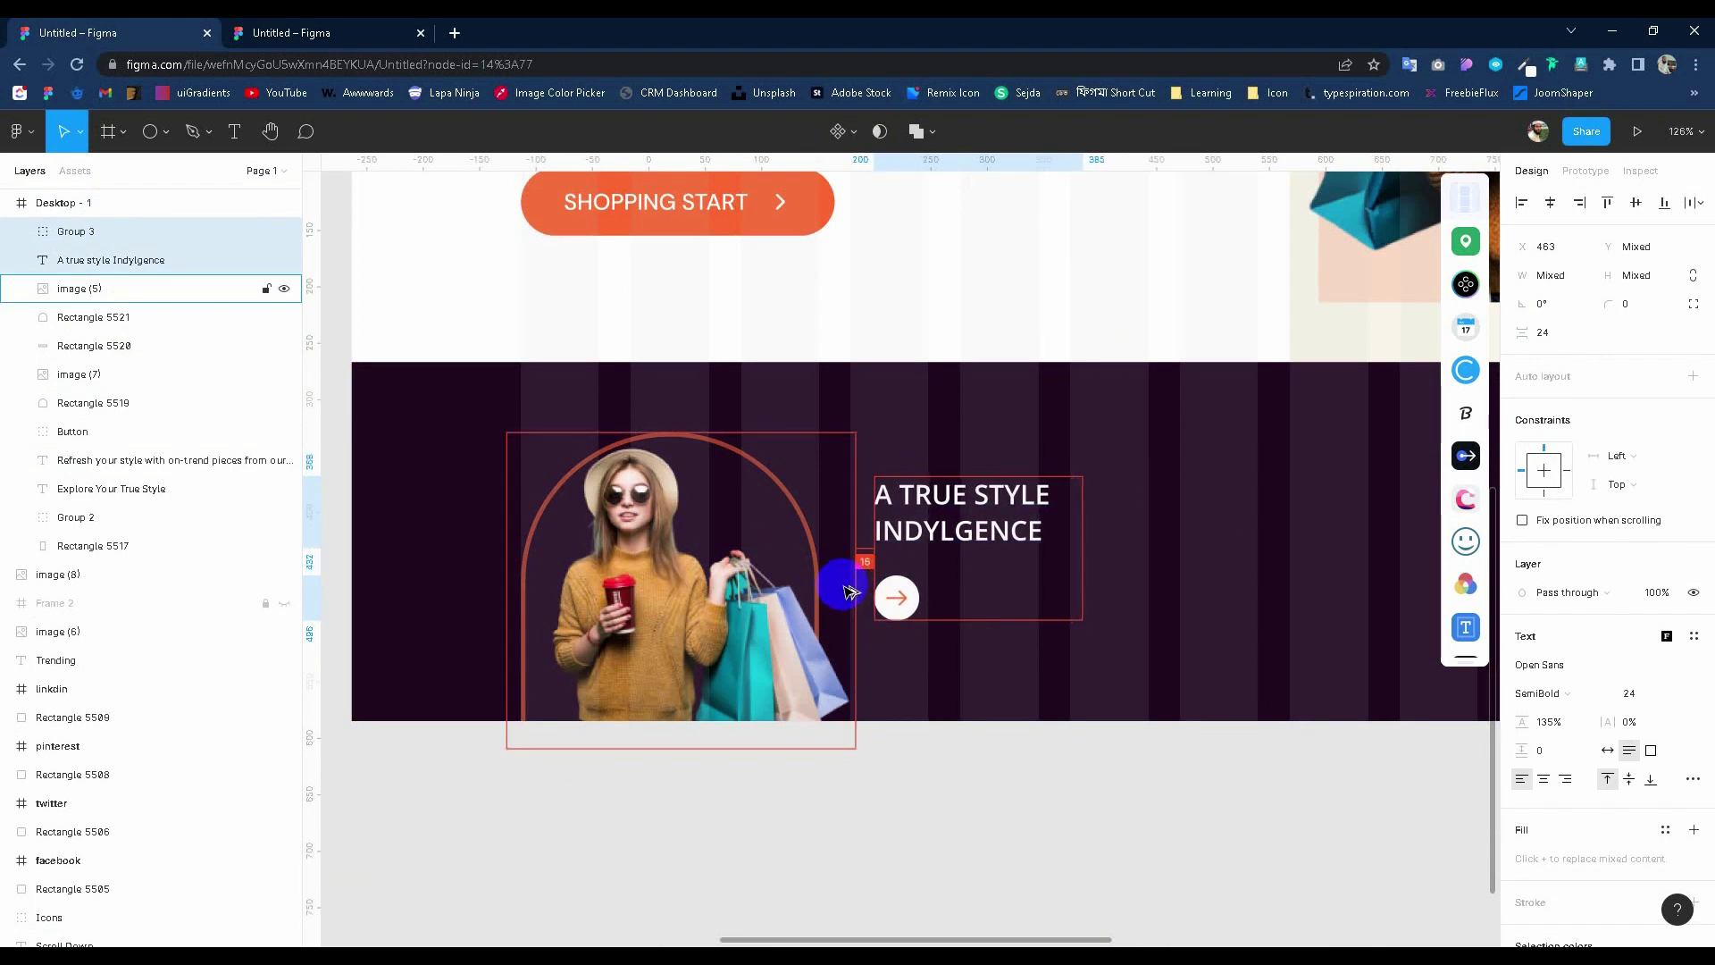
Add a 'BUY NOW' text label to the right of the arrow button.
left_click(950, 808)
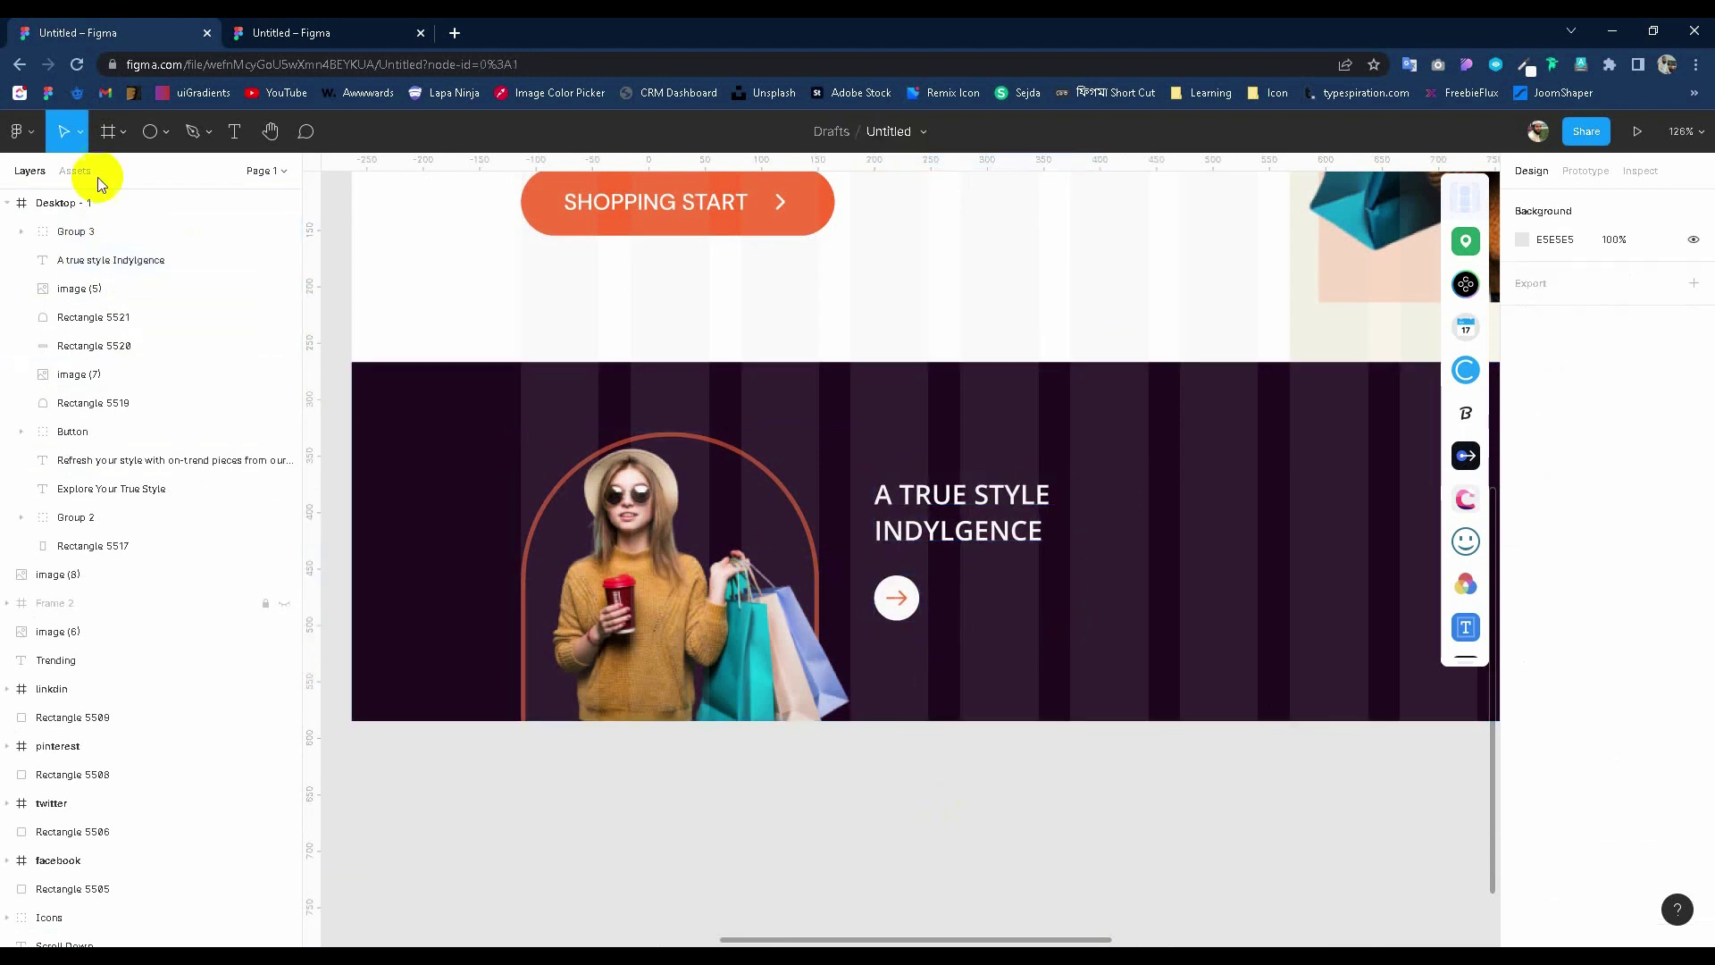
left_click(239, 131)
left_click(956, 593)
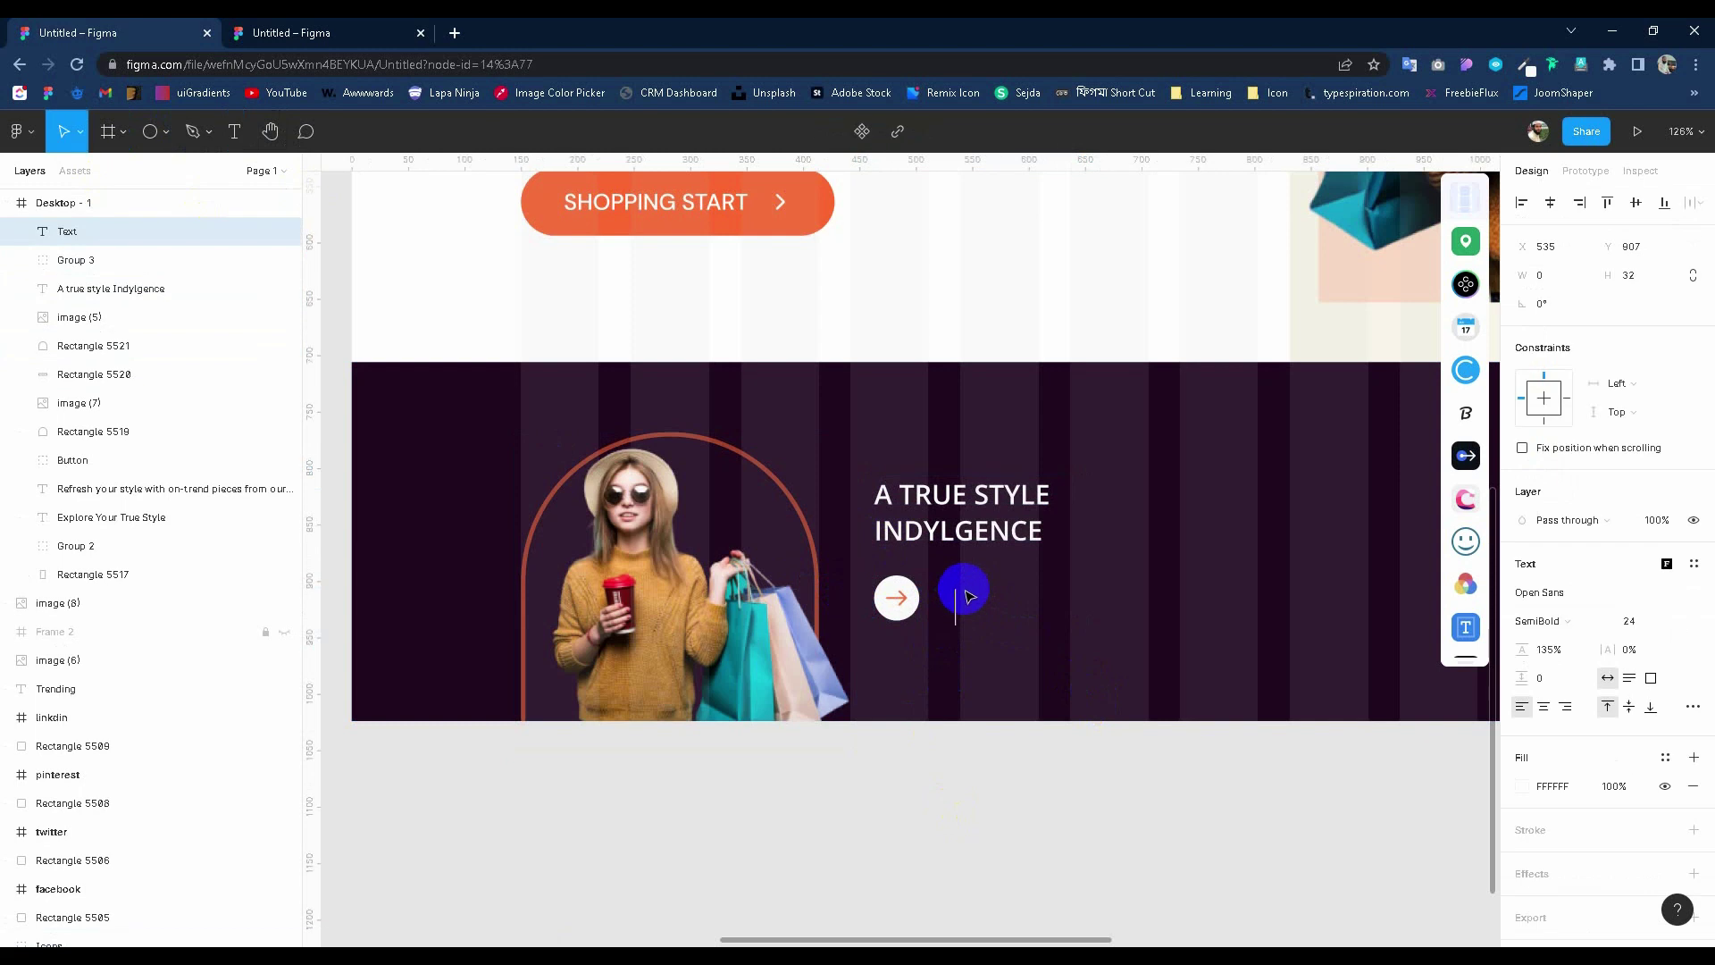
key("Escape")
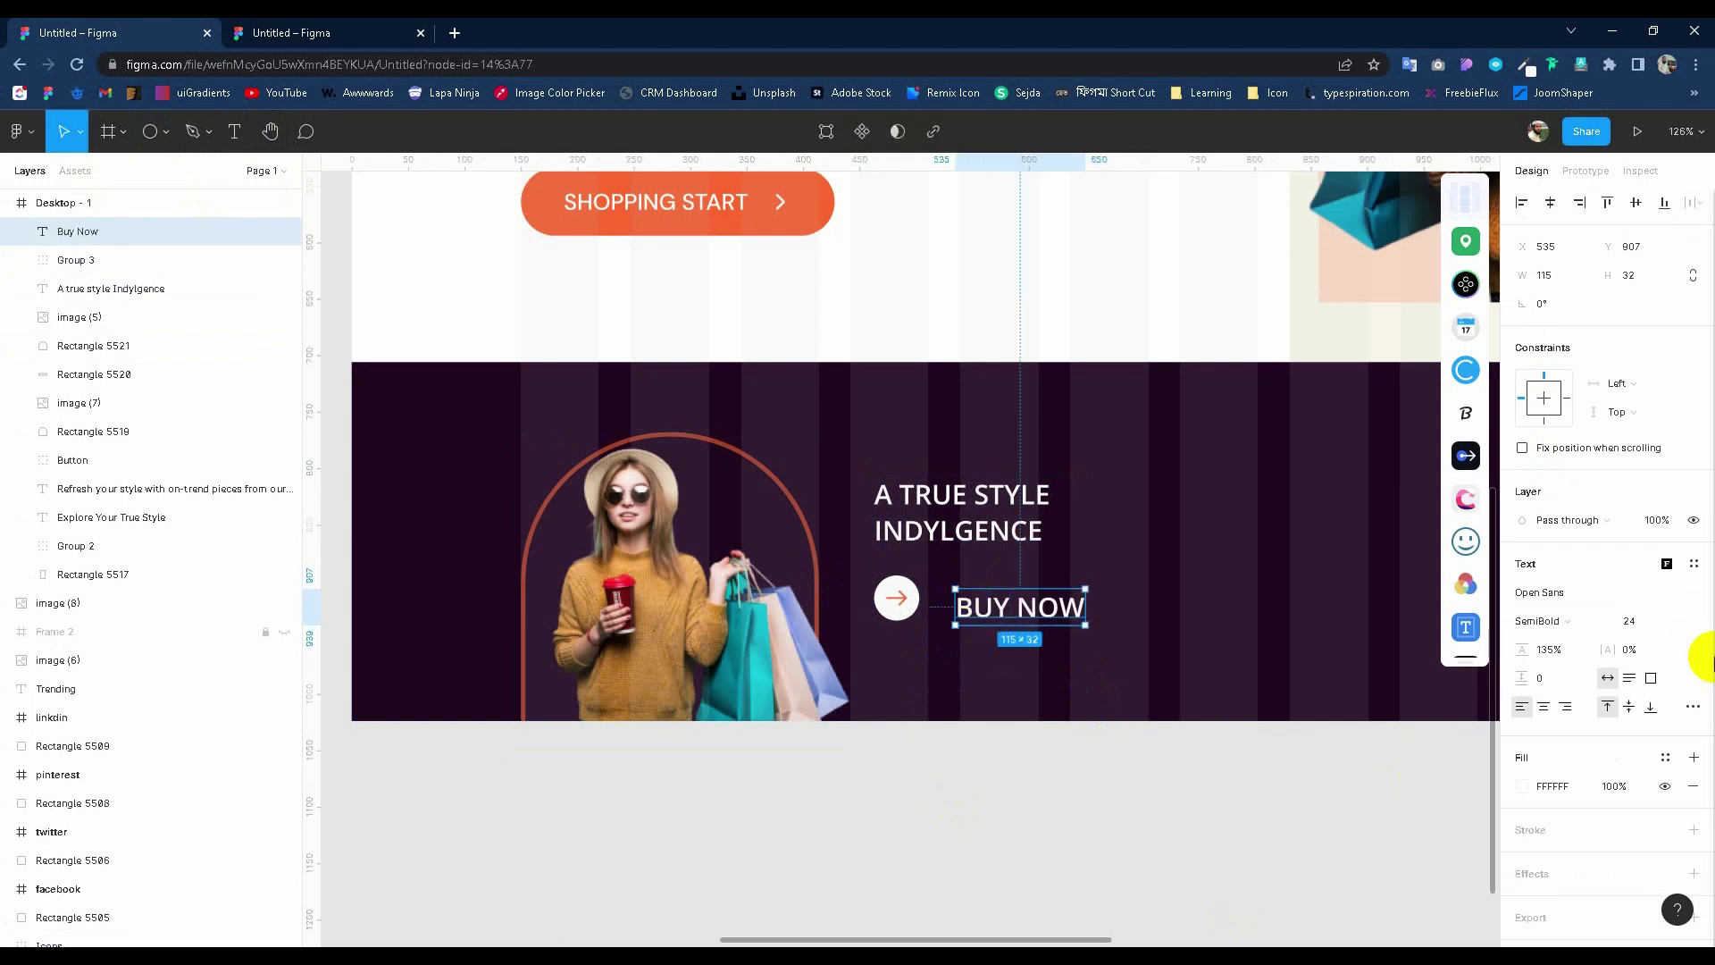
Vertically centre BUY NOW with the arrow button, spaced 16 px apart.
left_click(896, 597, "shift")
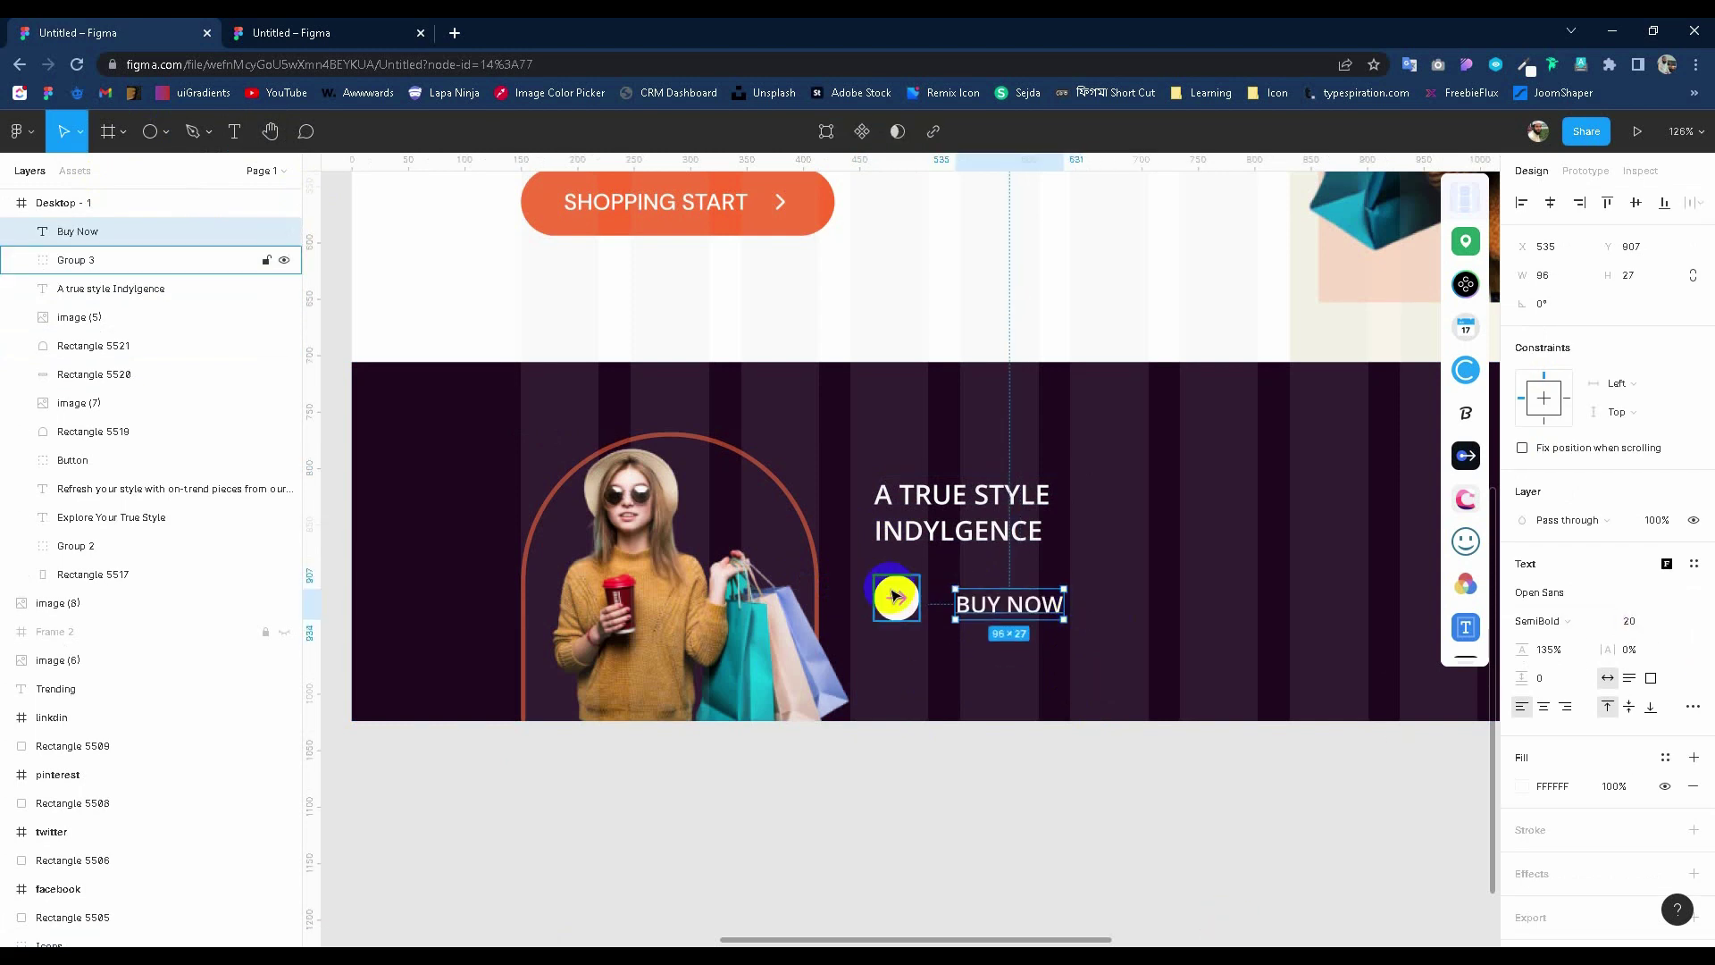
left_click(1644, 204)
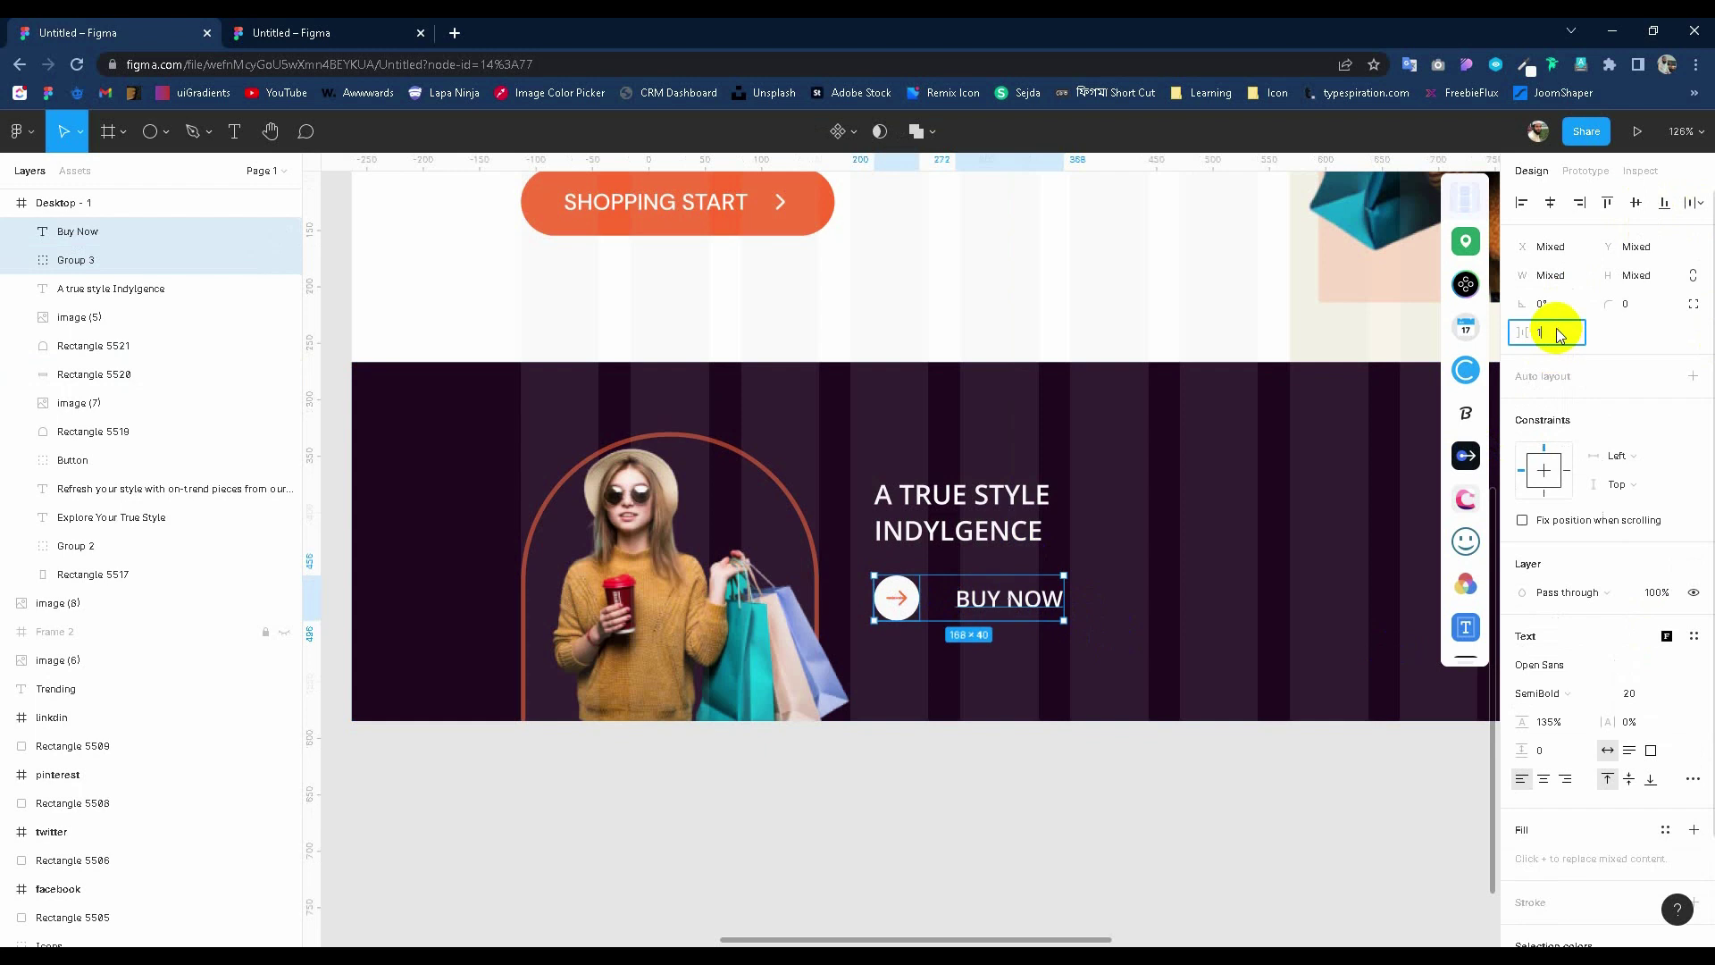
type("6")
key("Return")
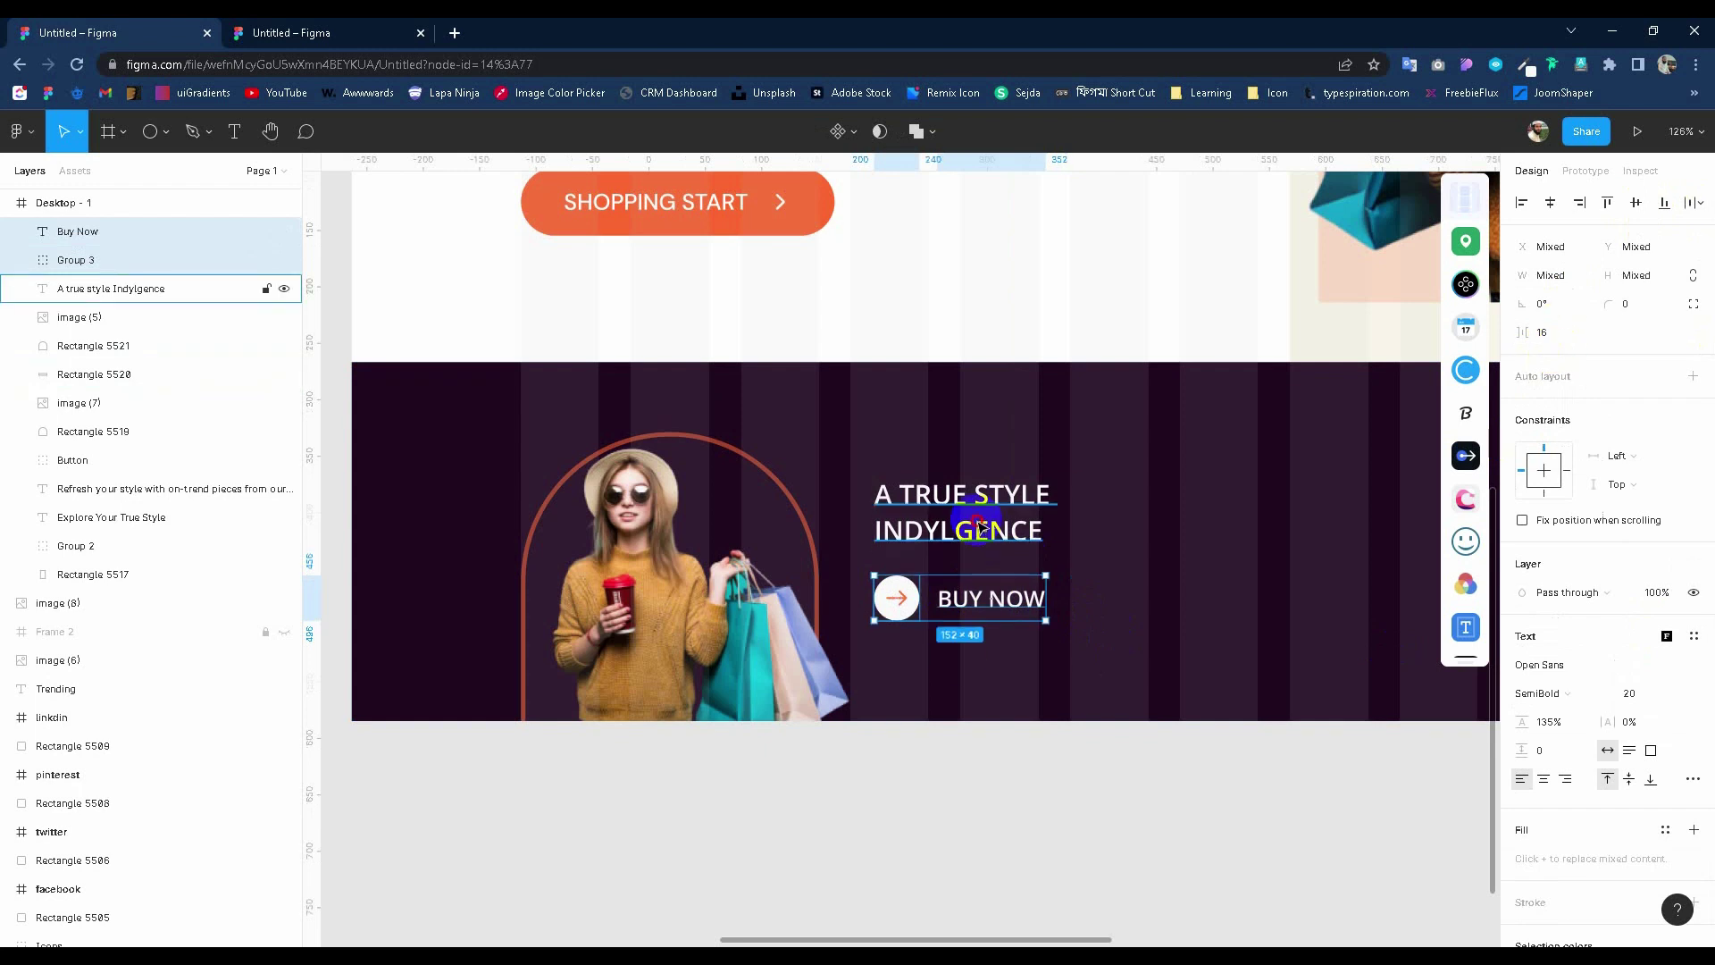
left_click(980, 527, "shift")
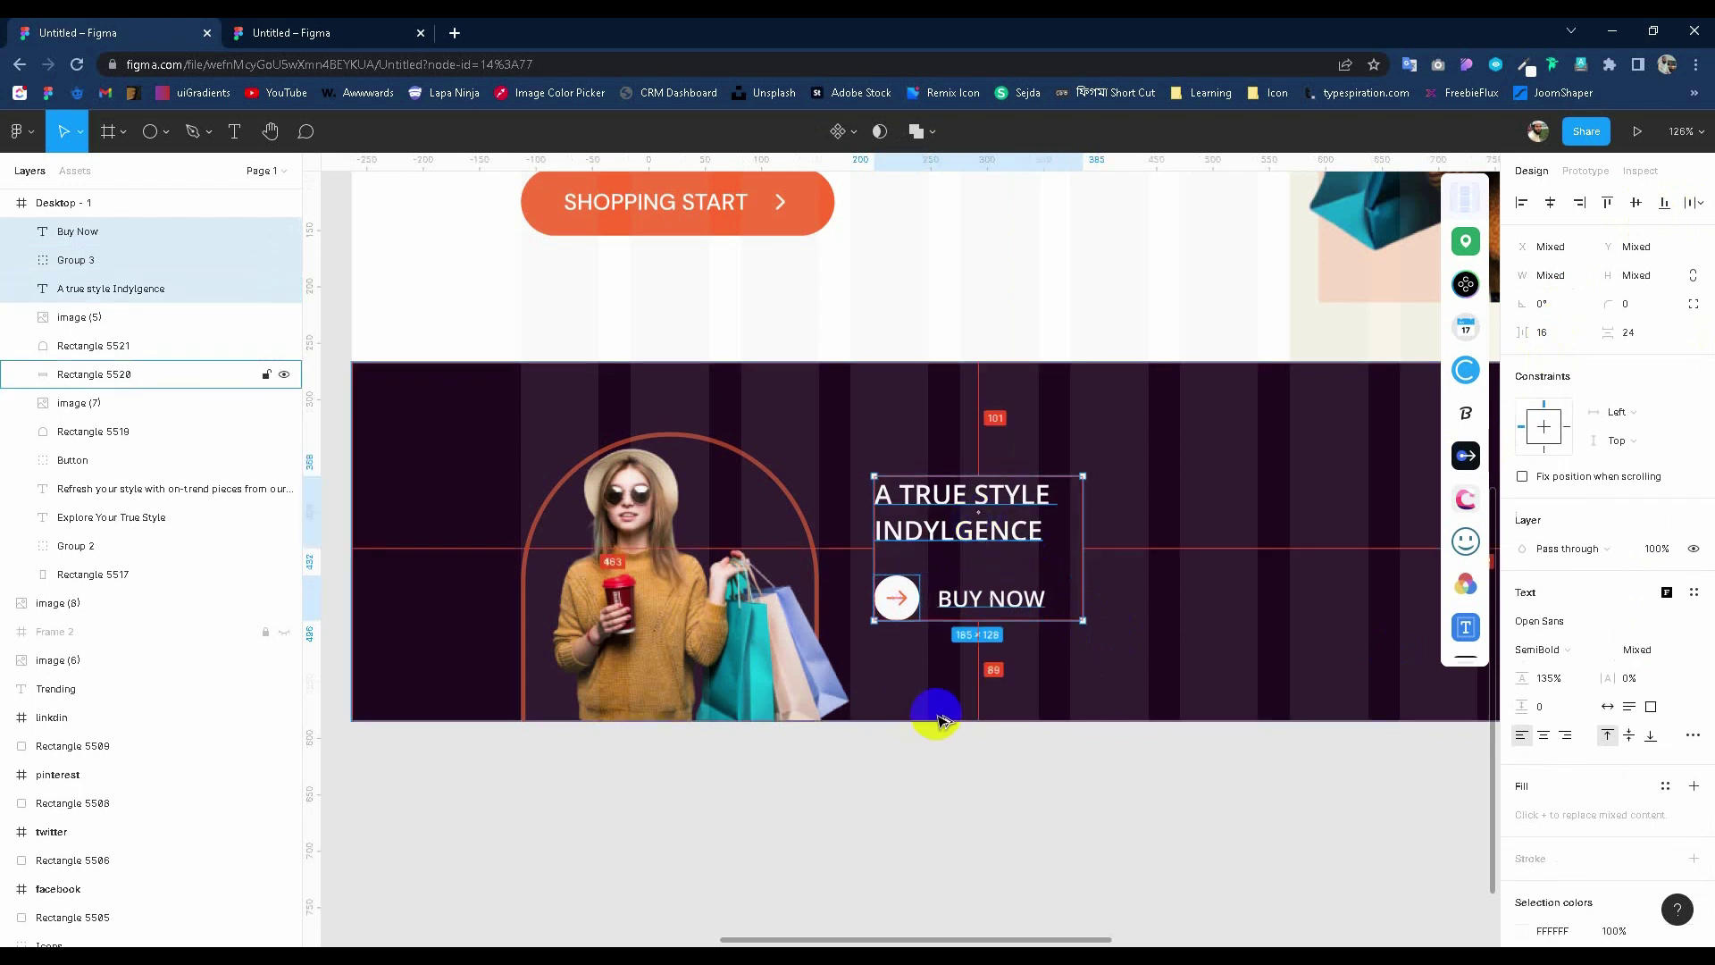
scroll(938, 721, "down", 5)
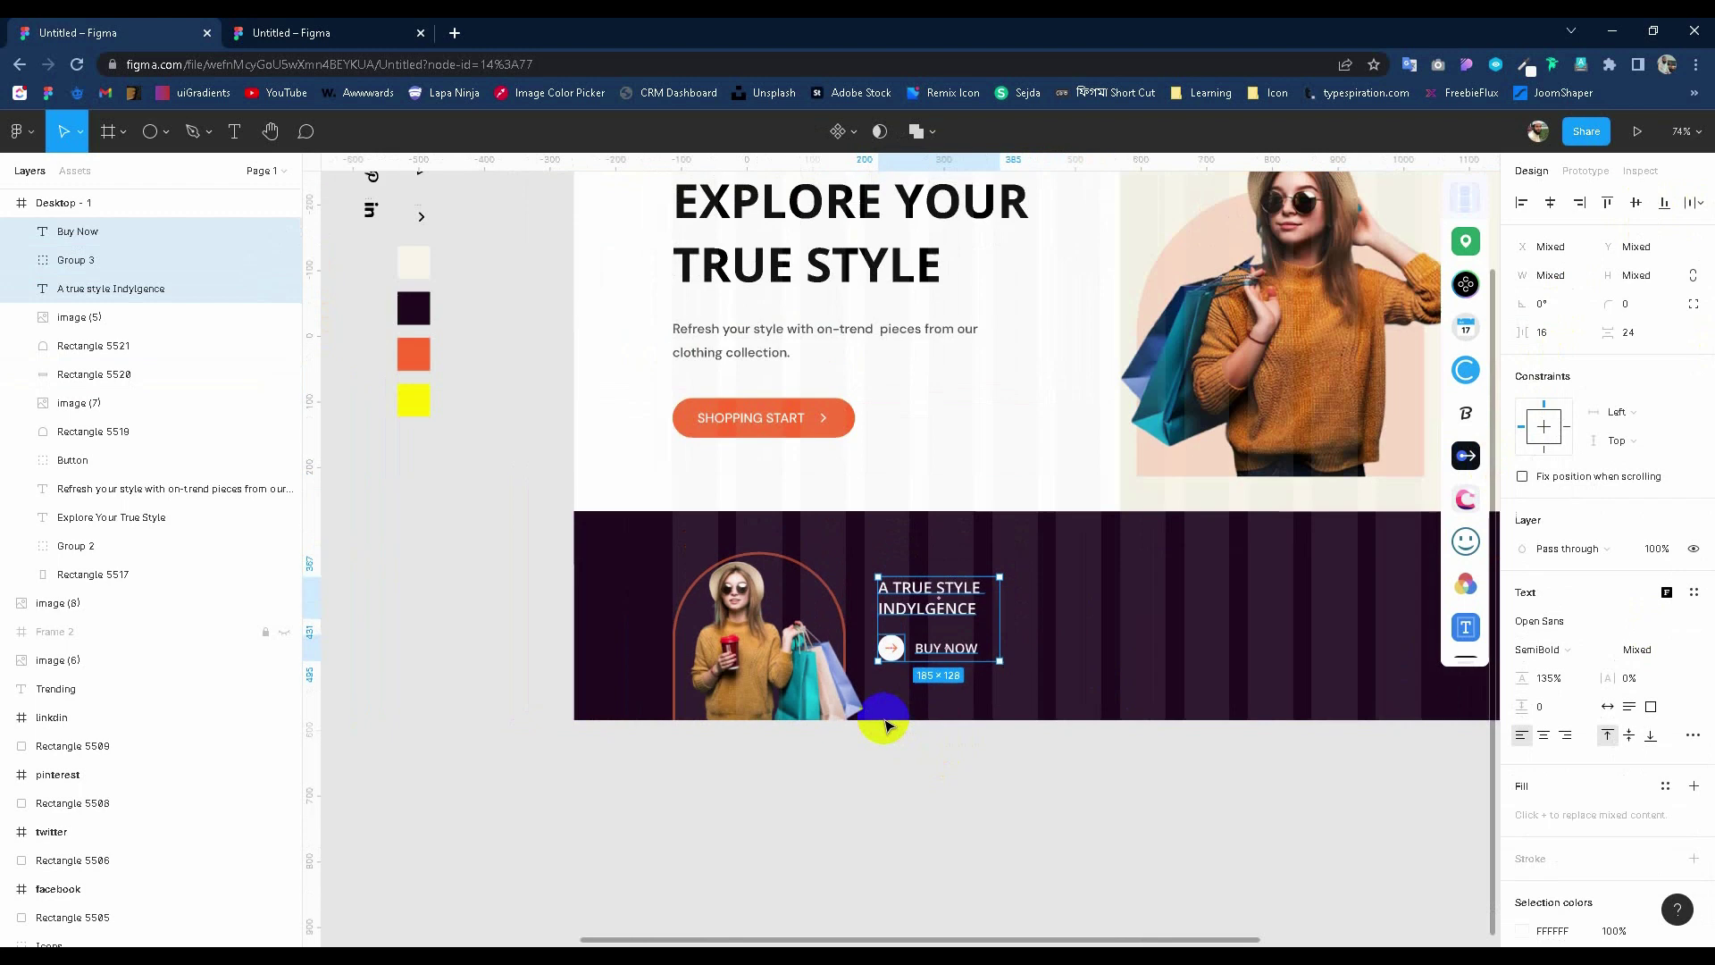
left_click(838, 761)
scroll(844, 751, "down", 2)
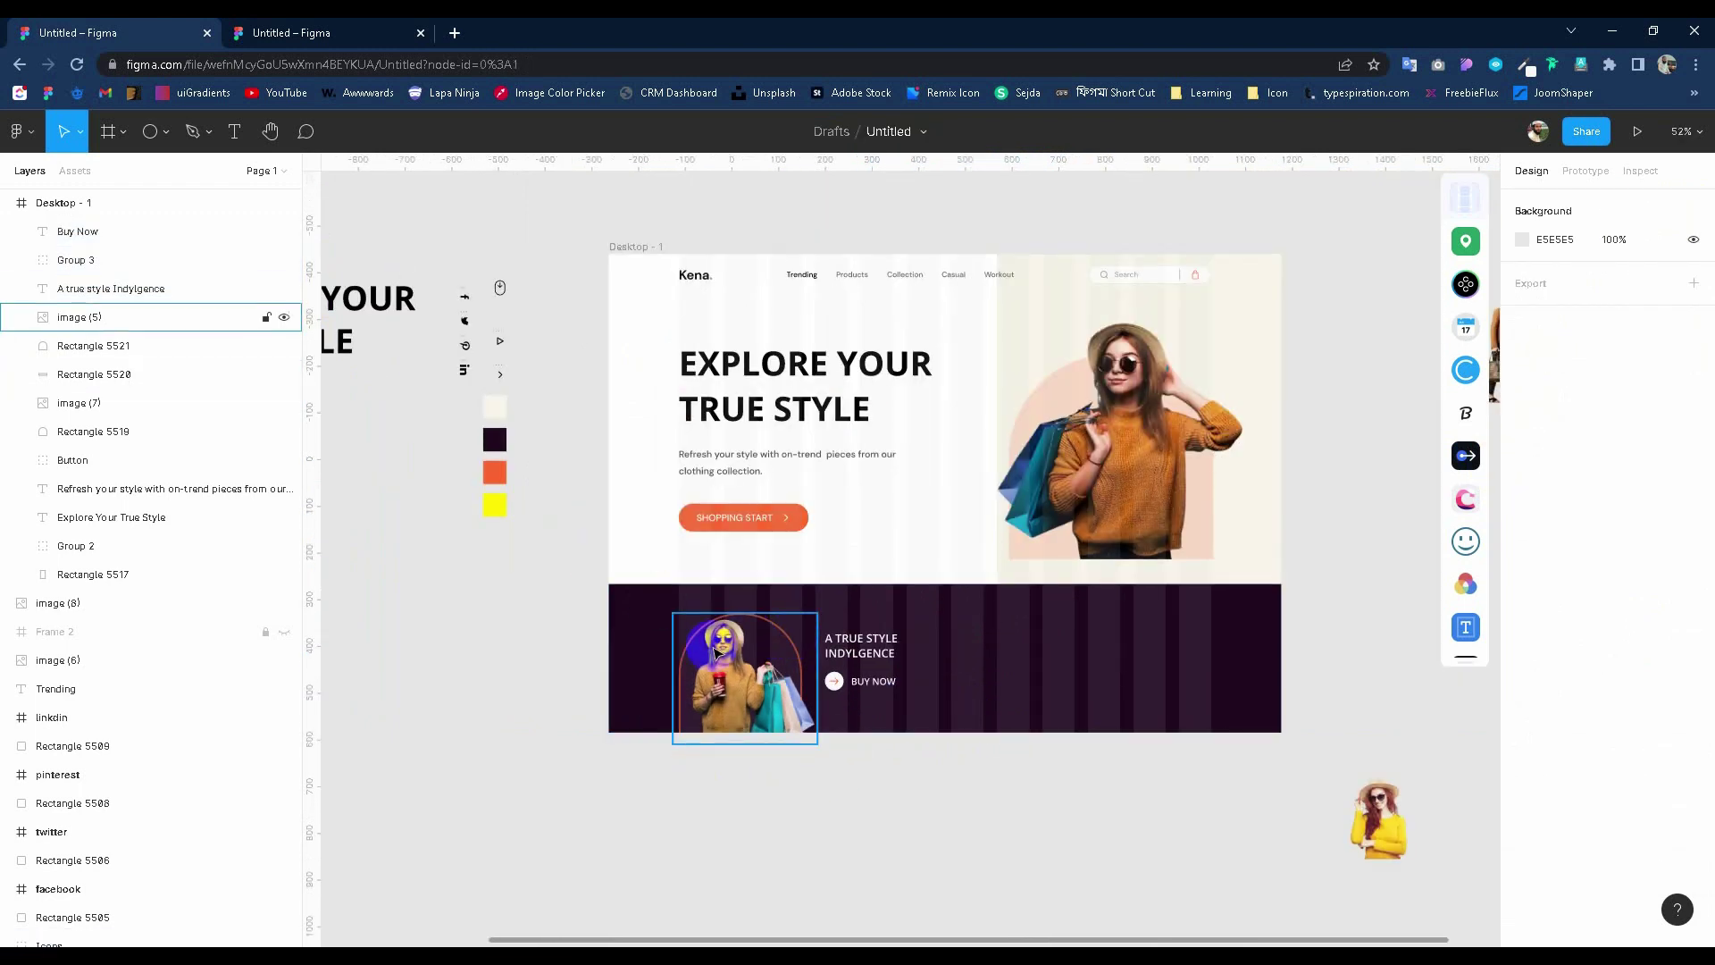
Duplicate the orange arch to the band's right and fit the yellow-sweater photo (192×250) inside.
left_click(93, 346)
key("ctrl+d")
left_click_drag(795, 640, 1063, 634)
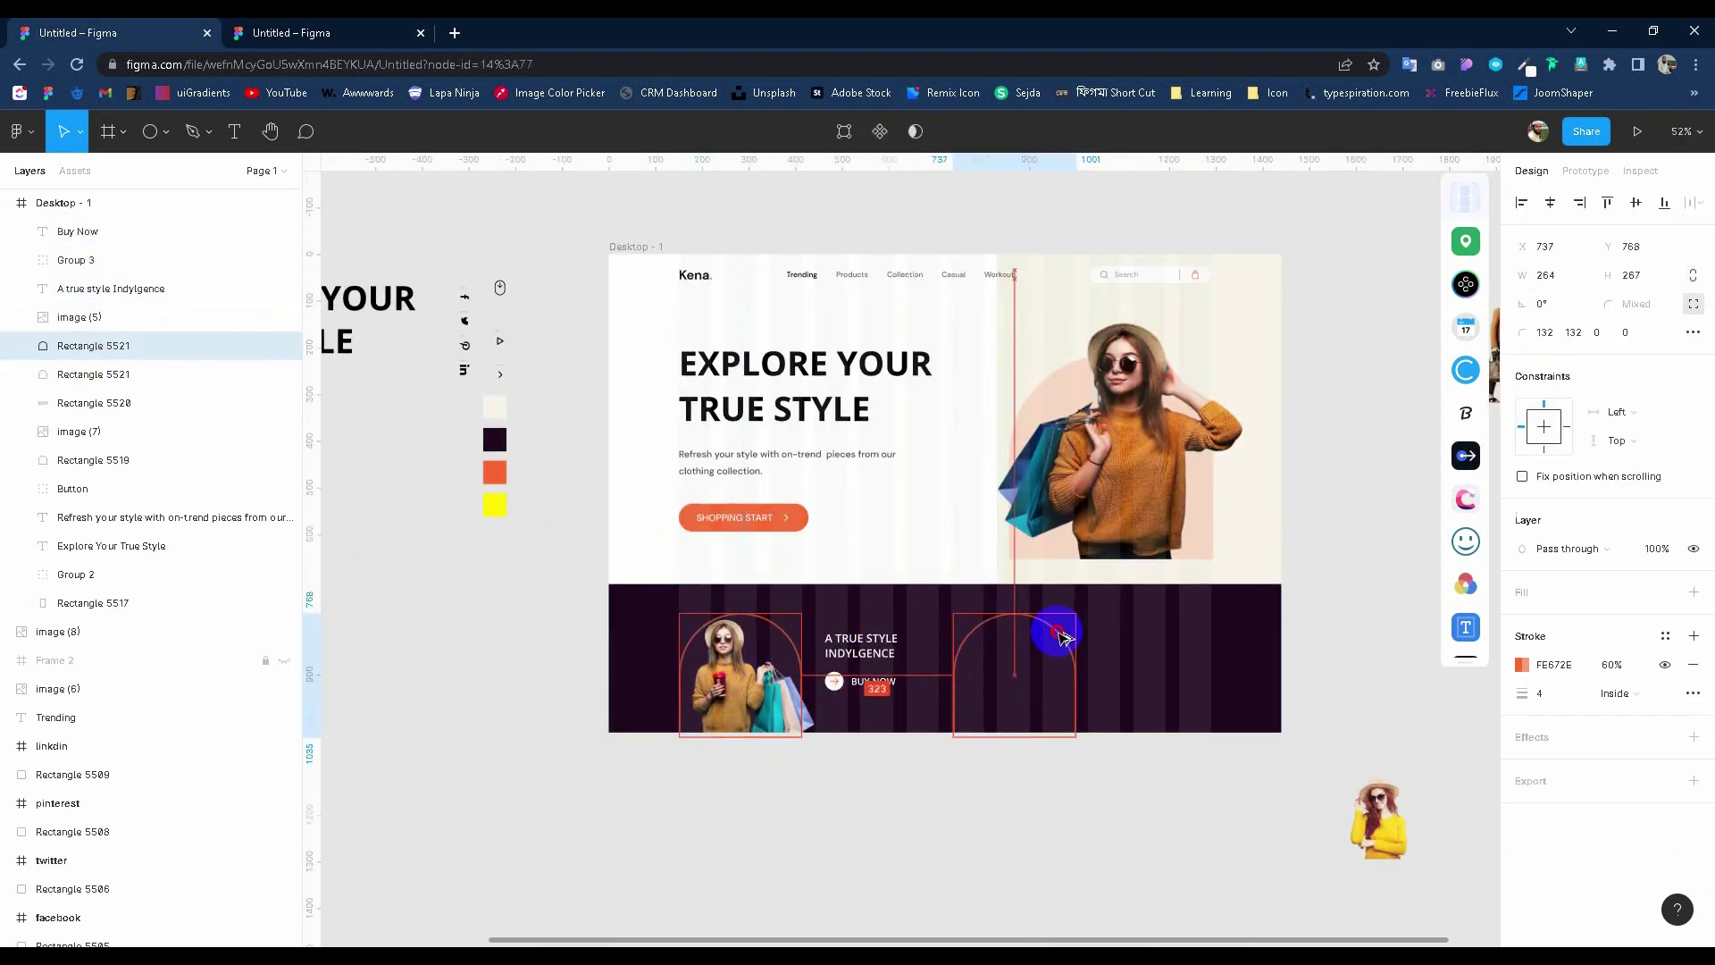
scroll(1051, 792, "up", 2)
mouse_move(1382, 810)
left_mouse_down()
mouse_move(991, 661)
mouse_move(1078, 605)
mouse_move(1036, 648)
mouse_move(1057, 599)
left_mouse_up()
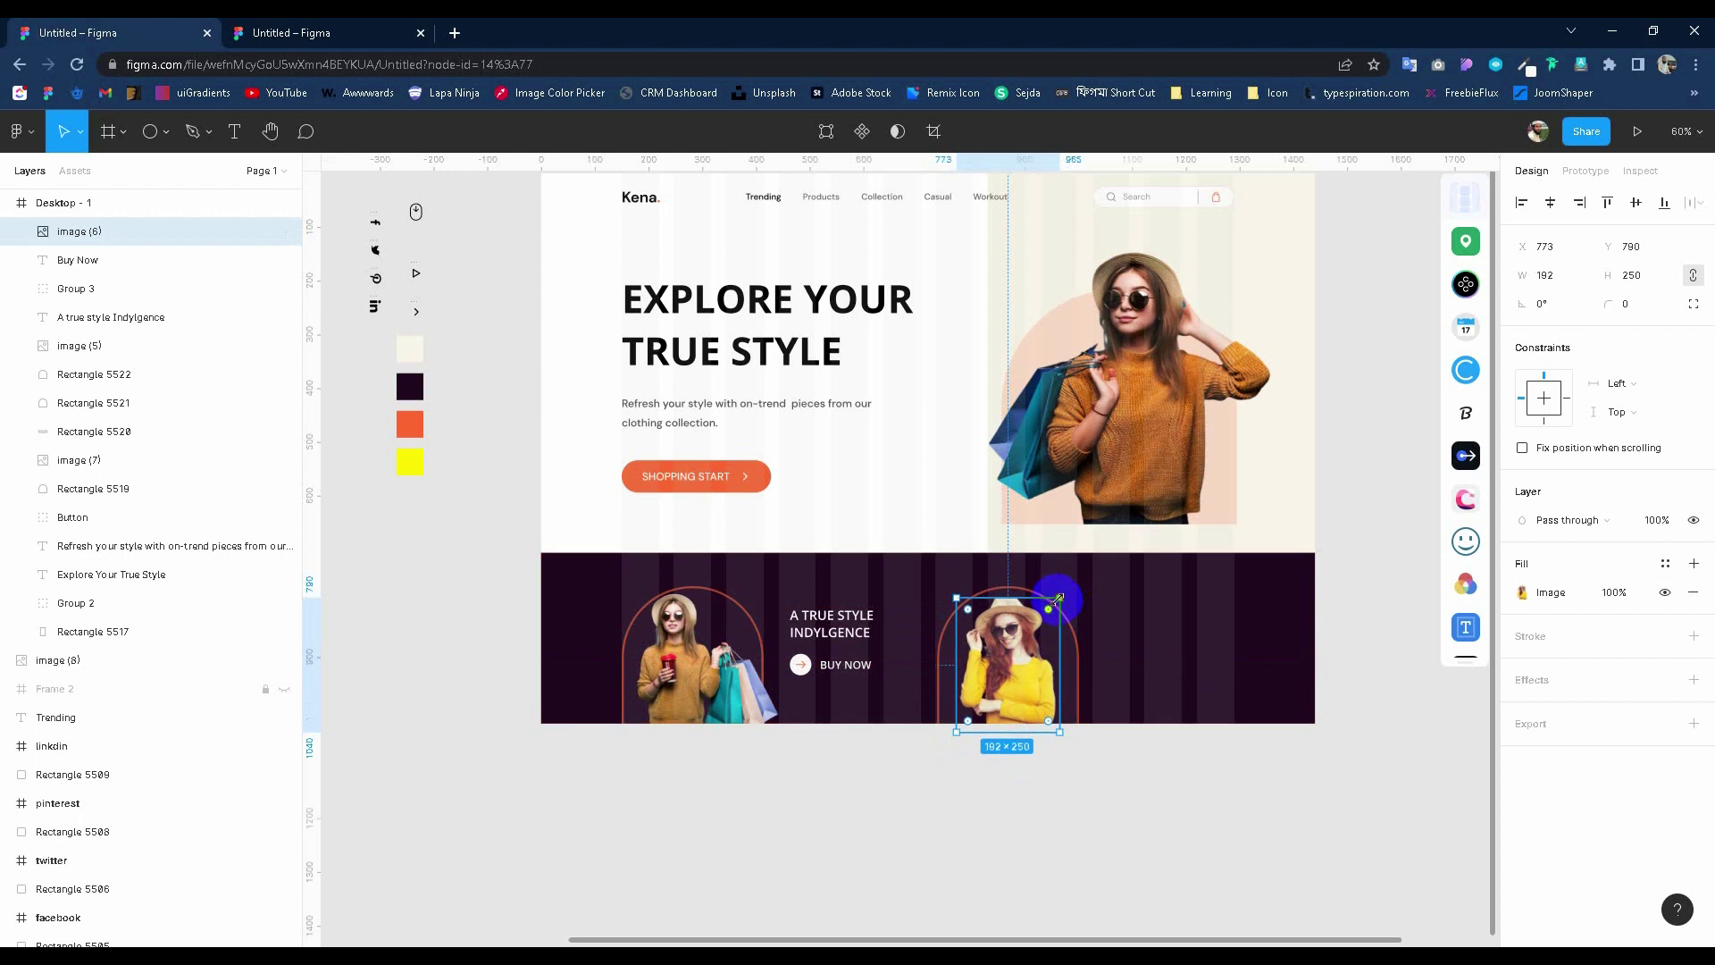
left_click_drag(1011, 666, 1007, 661)
left_click(1153, 770)
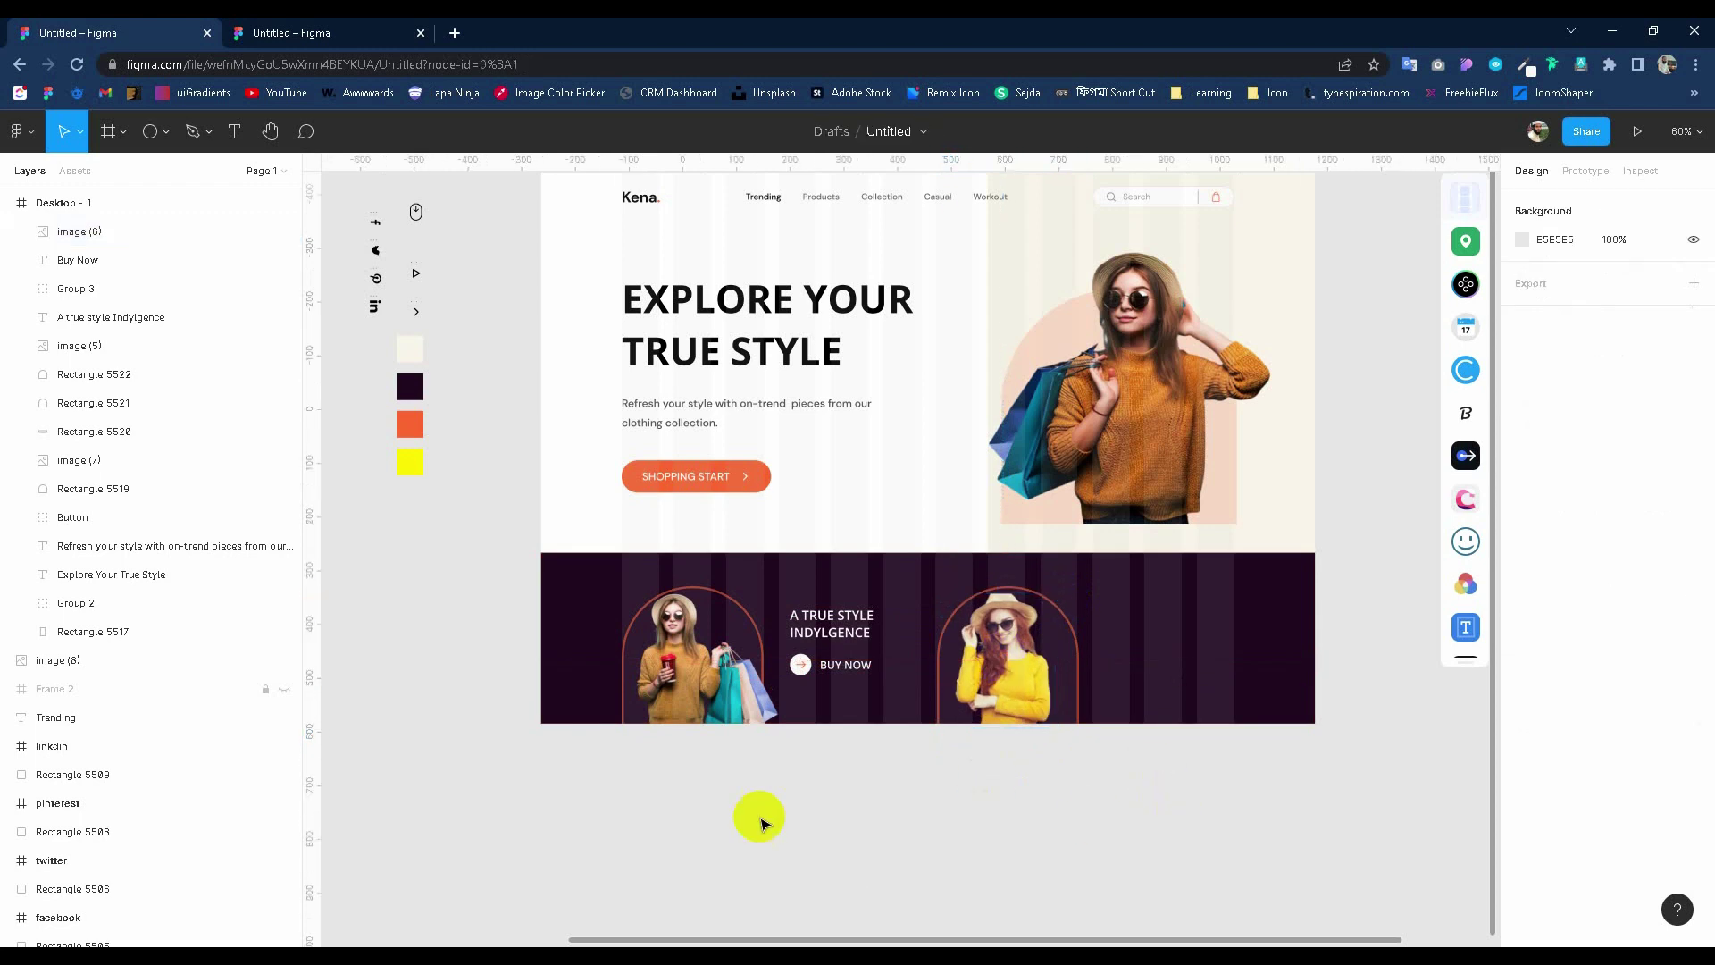
Copy the heading beside the right arch as 'SHOP CASUAL' with auto width.
left_click(236, 131)
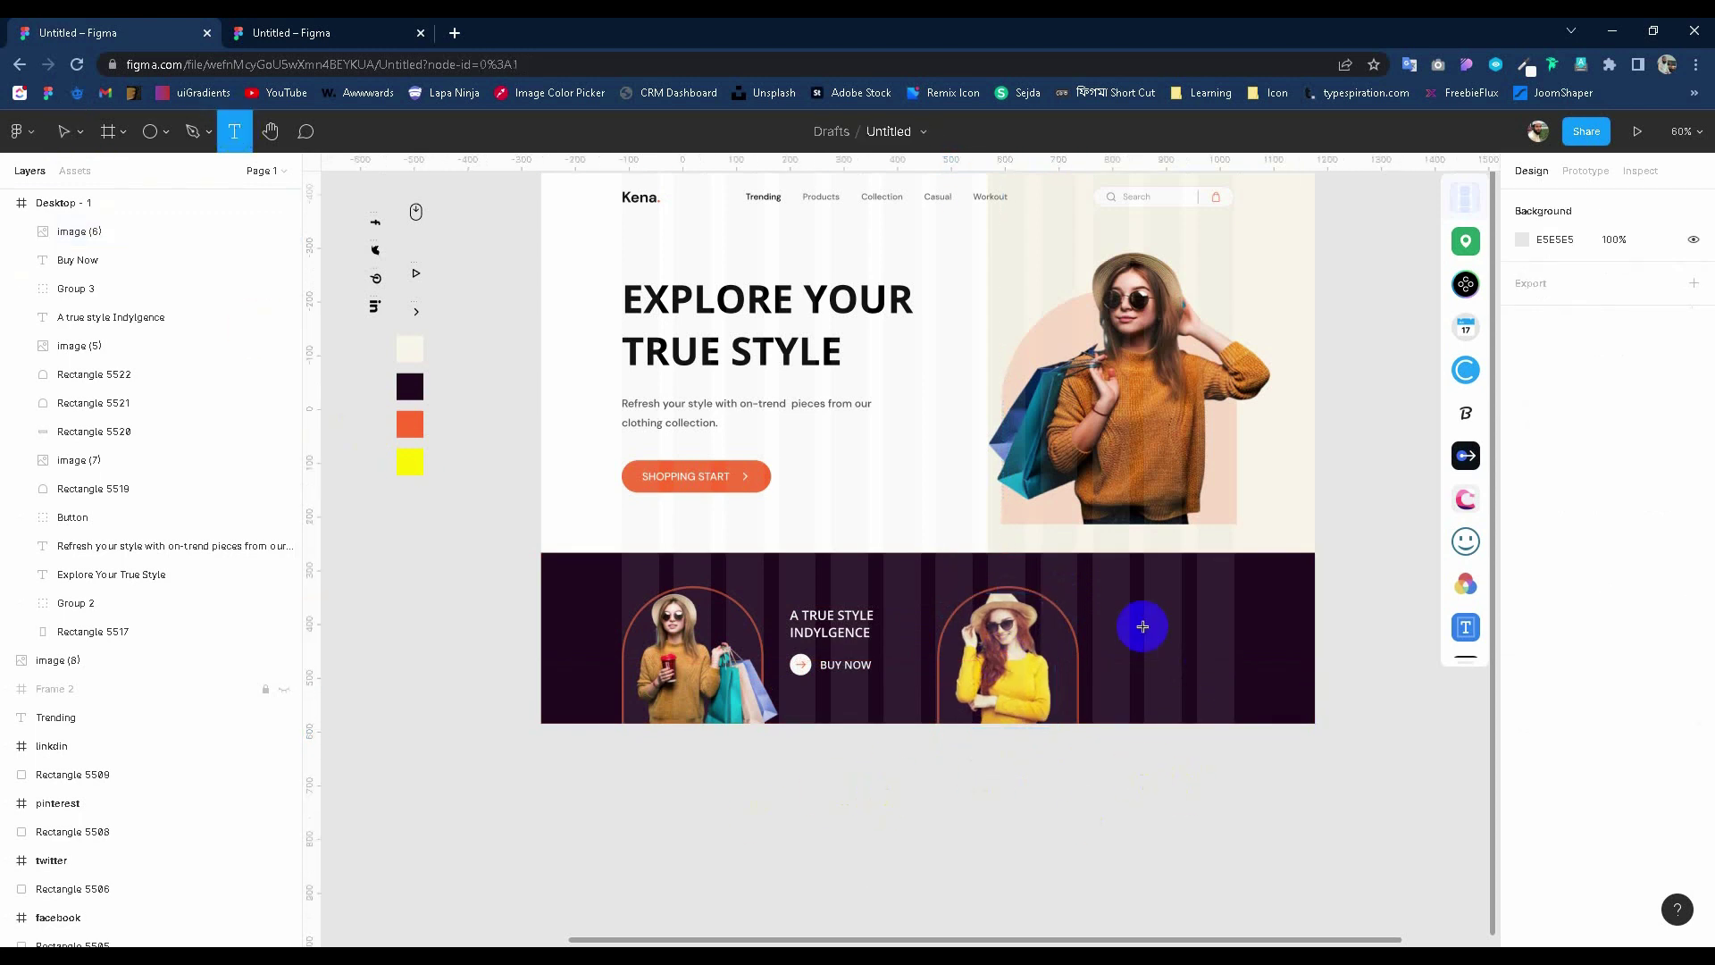
left_click(62, 132)
left_click(831, 624)
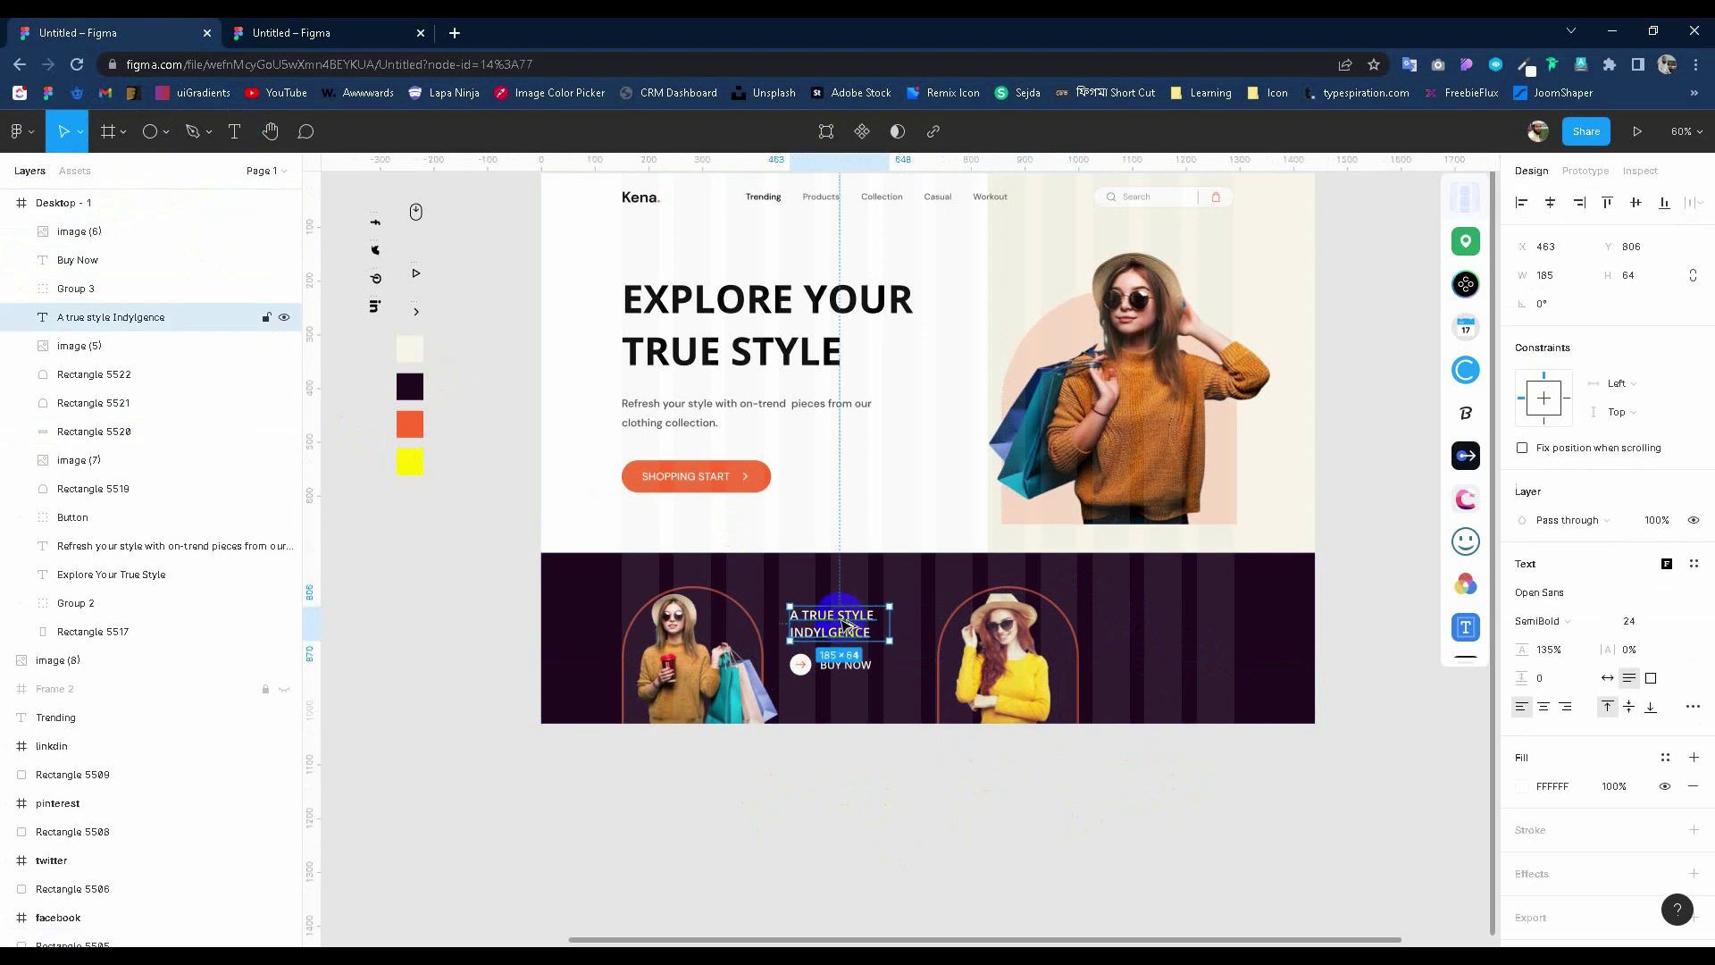
left_click_drag(841, 628, 1158, 628)
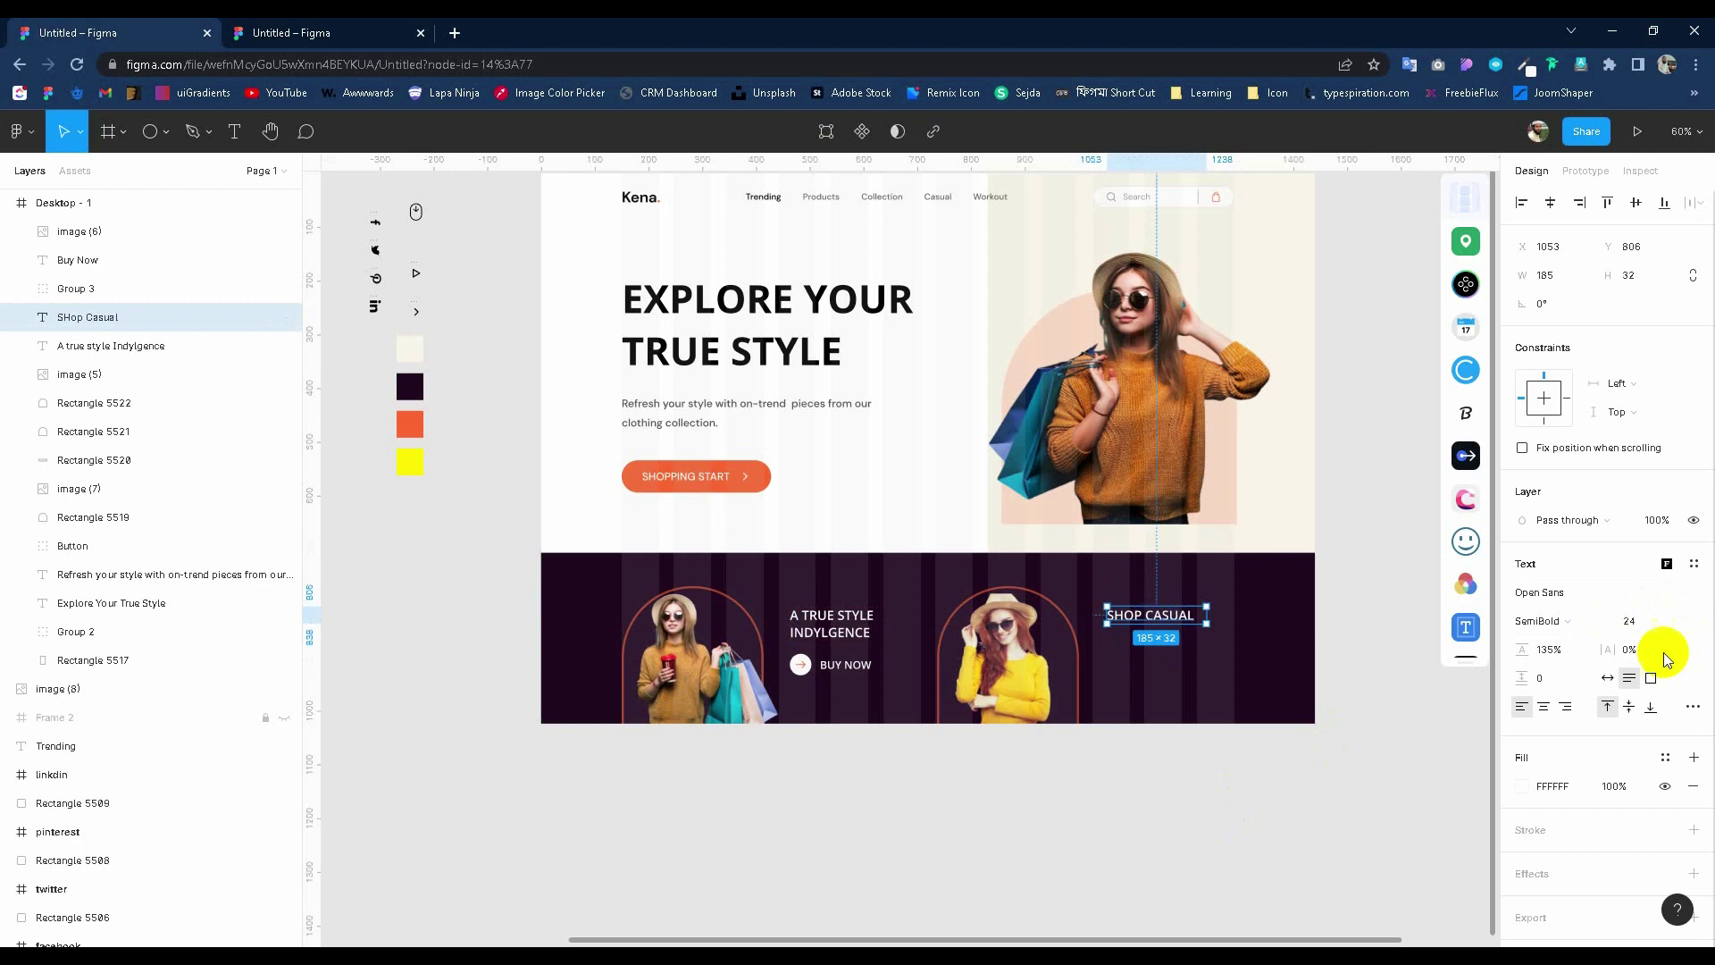
left_click(1607, 678)
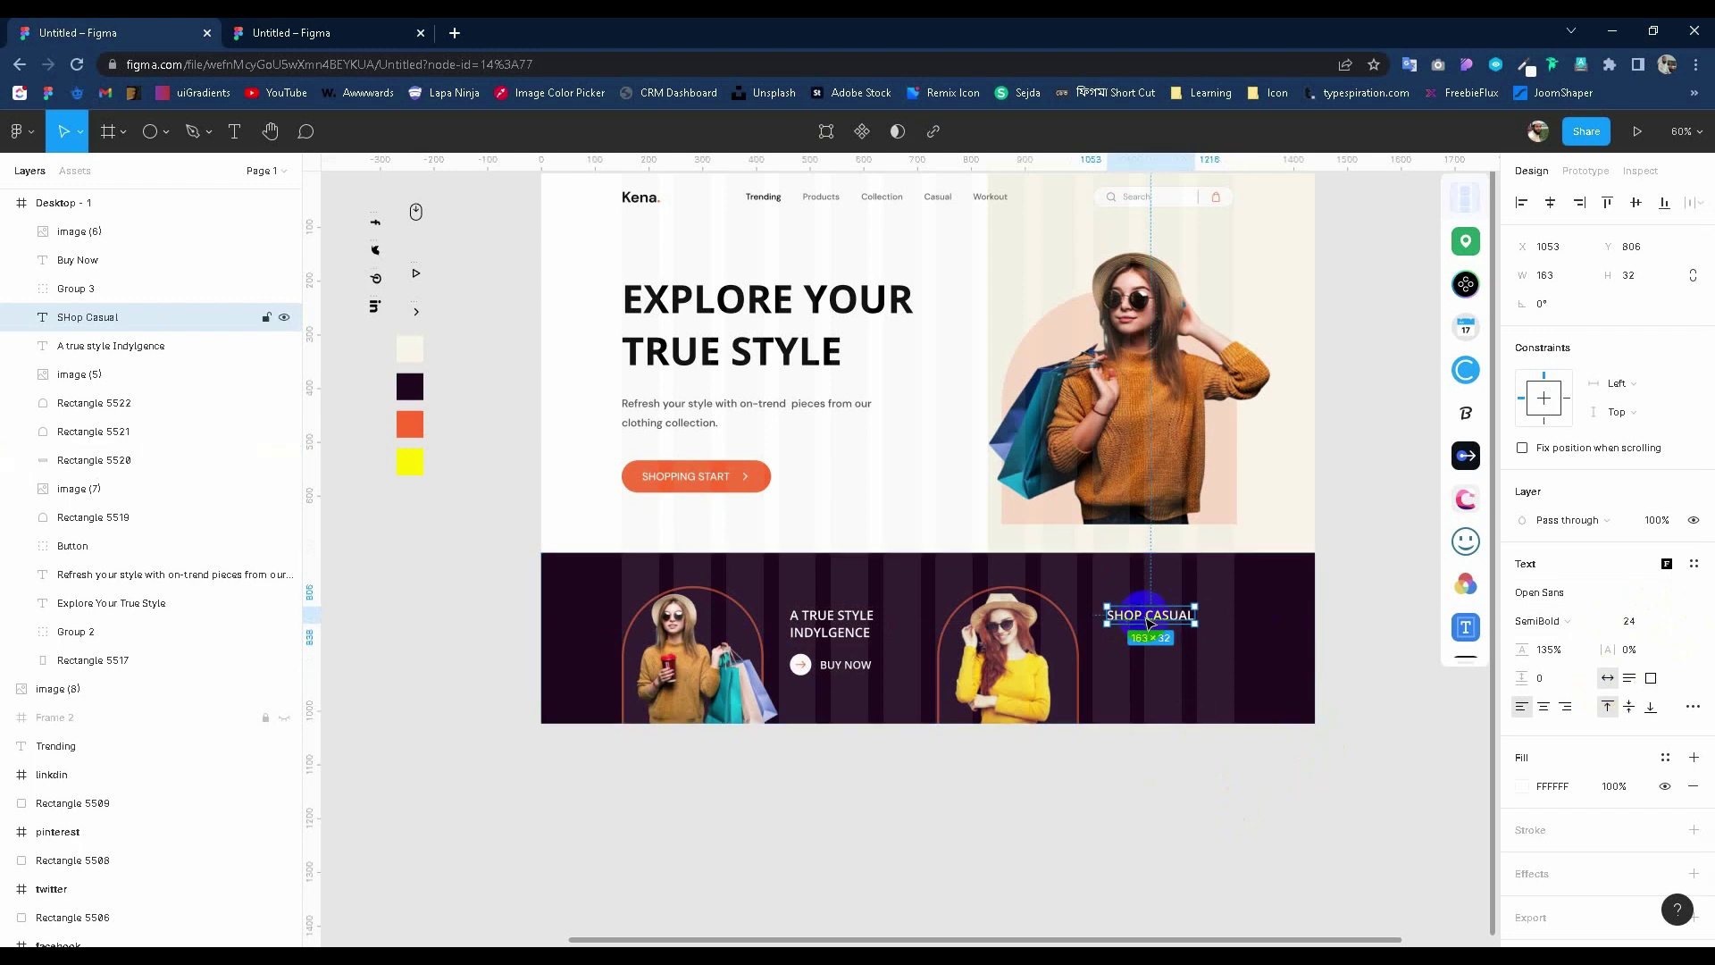
left_click(1156, 781)
Copy the hero tagline paragraph under SHOP CASUAL and bring it in front of the band.
left_click(712, 422)
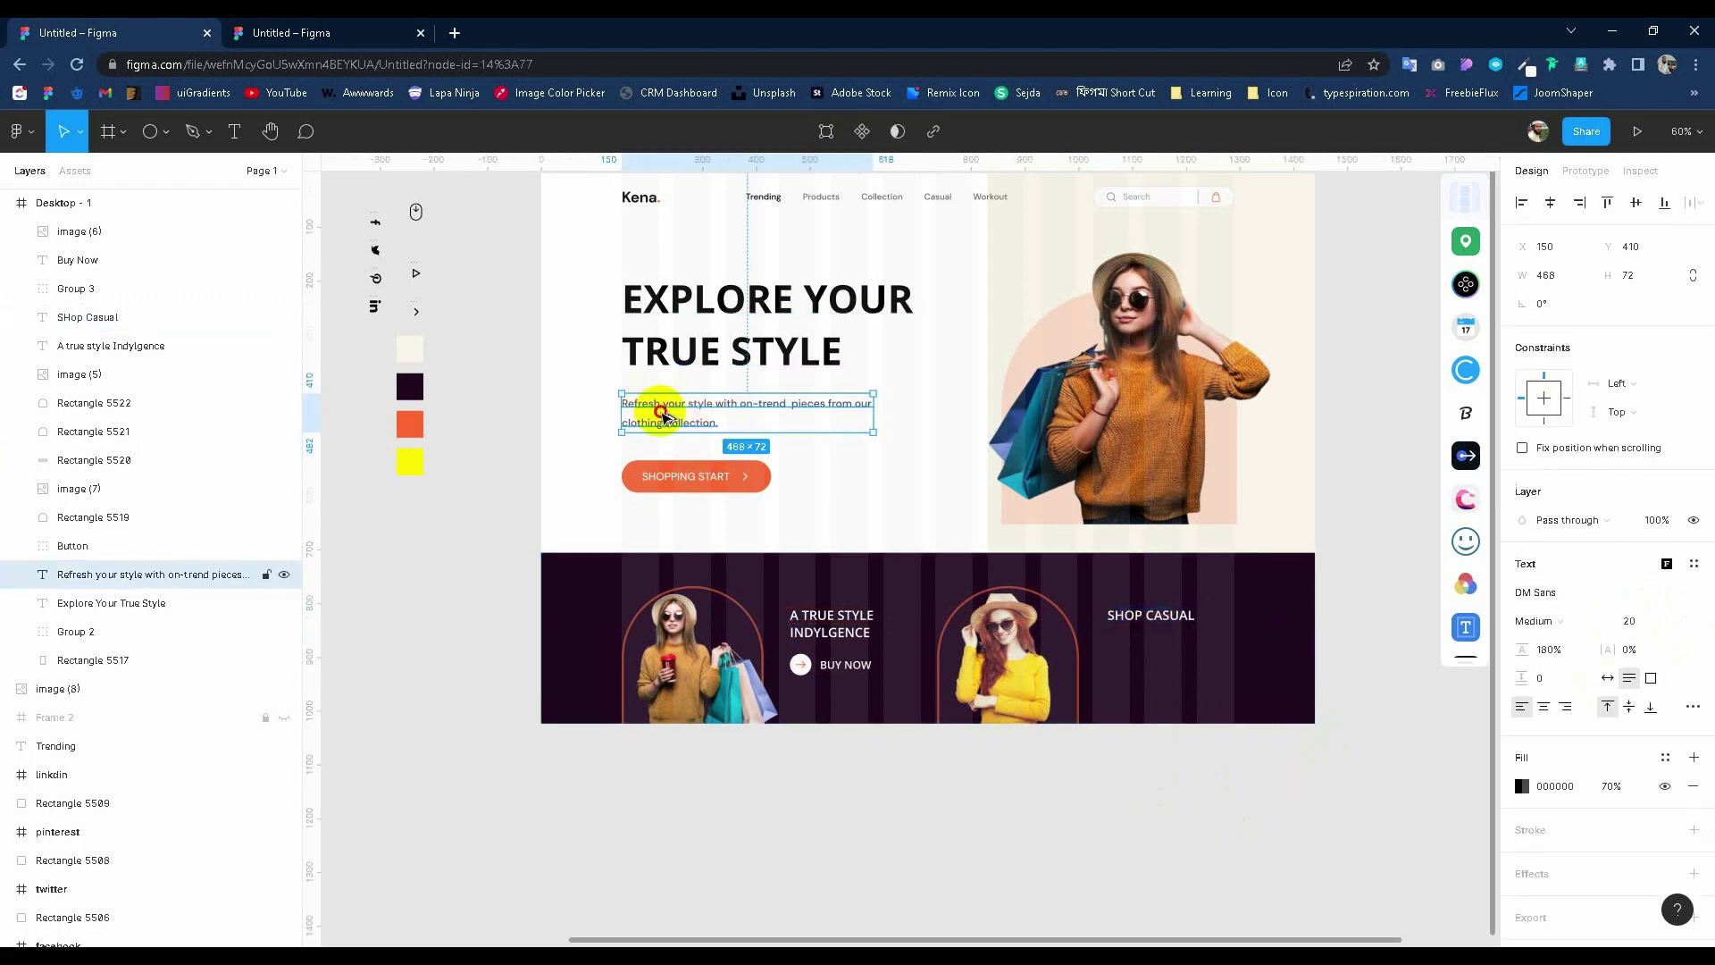
left_click_drag(661, 411, 1166, 680)
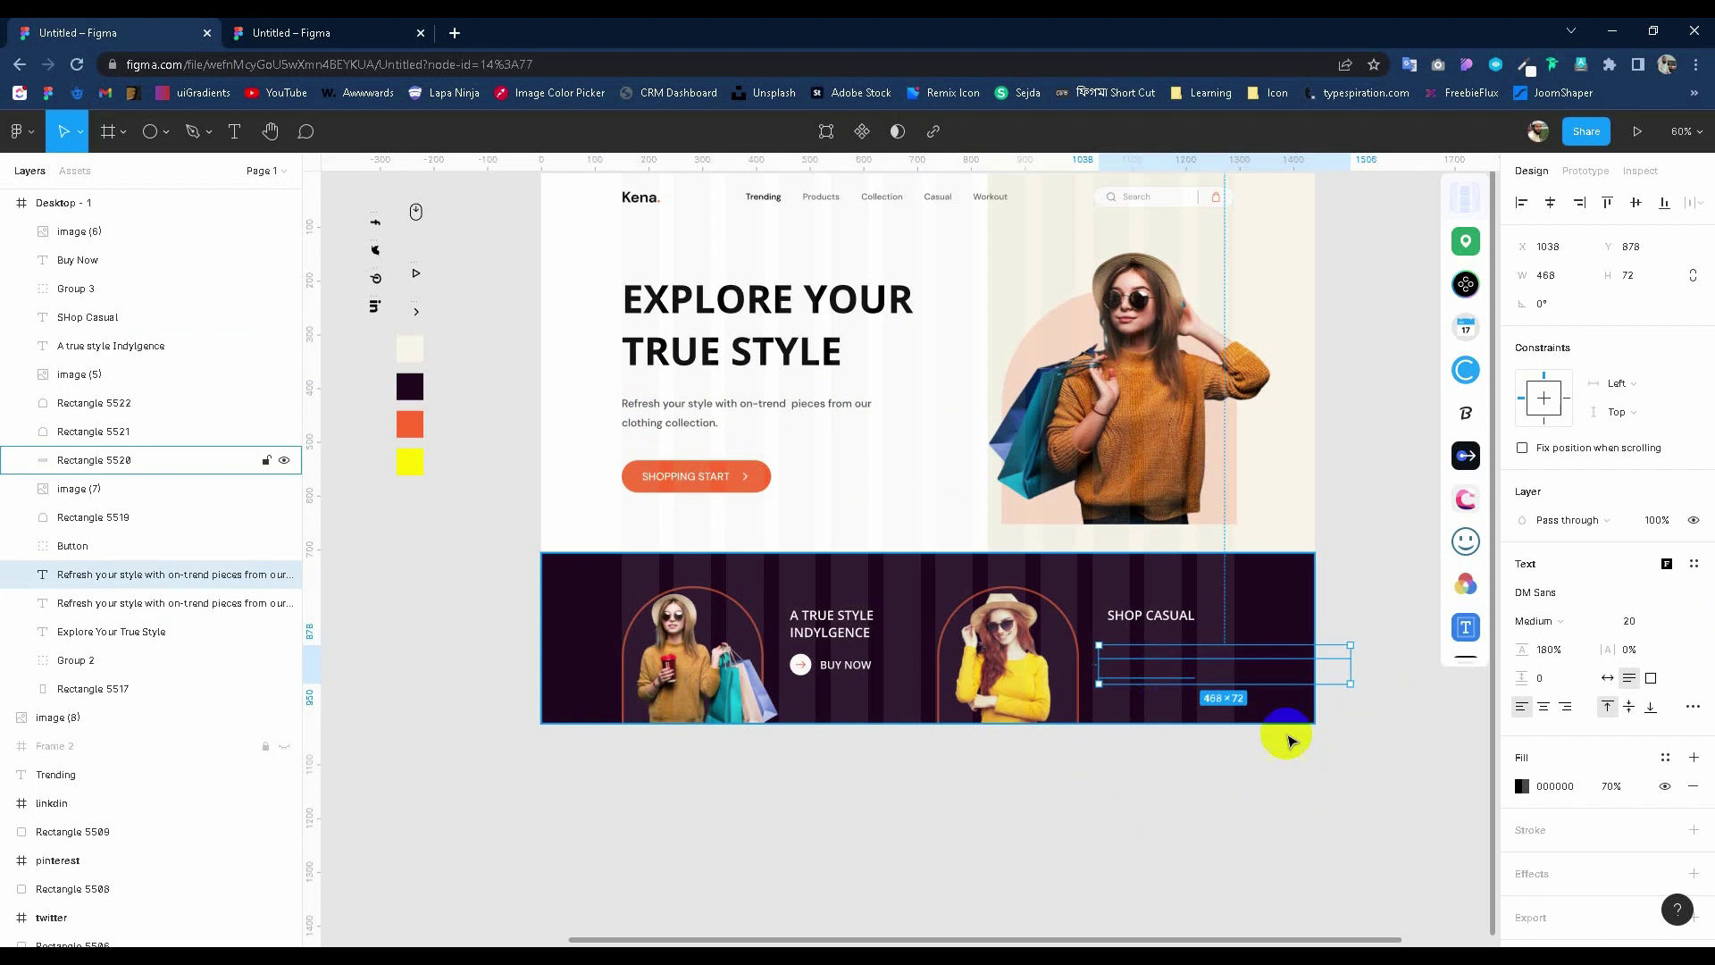
left_click(1569, 790)
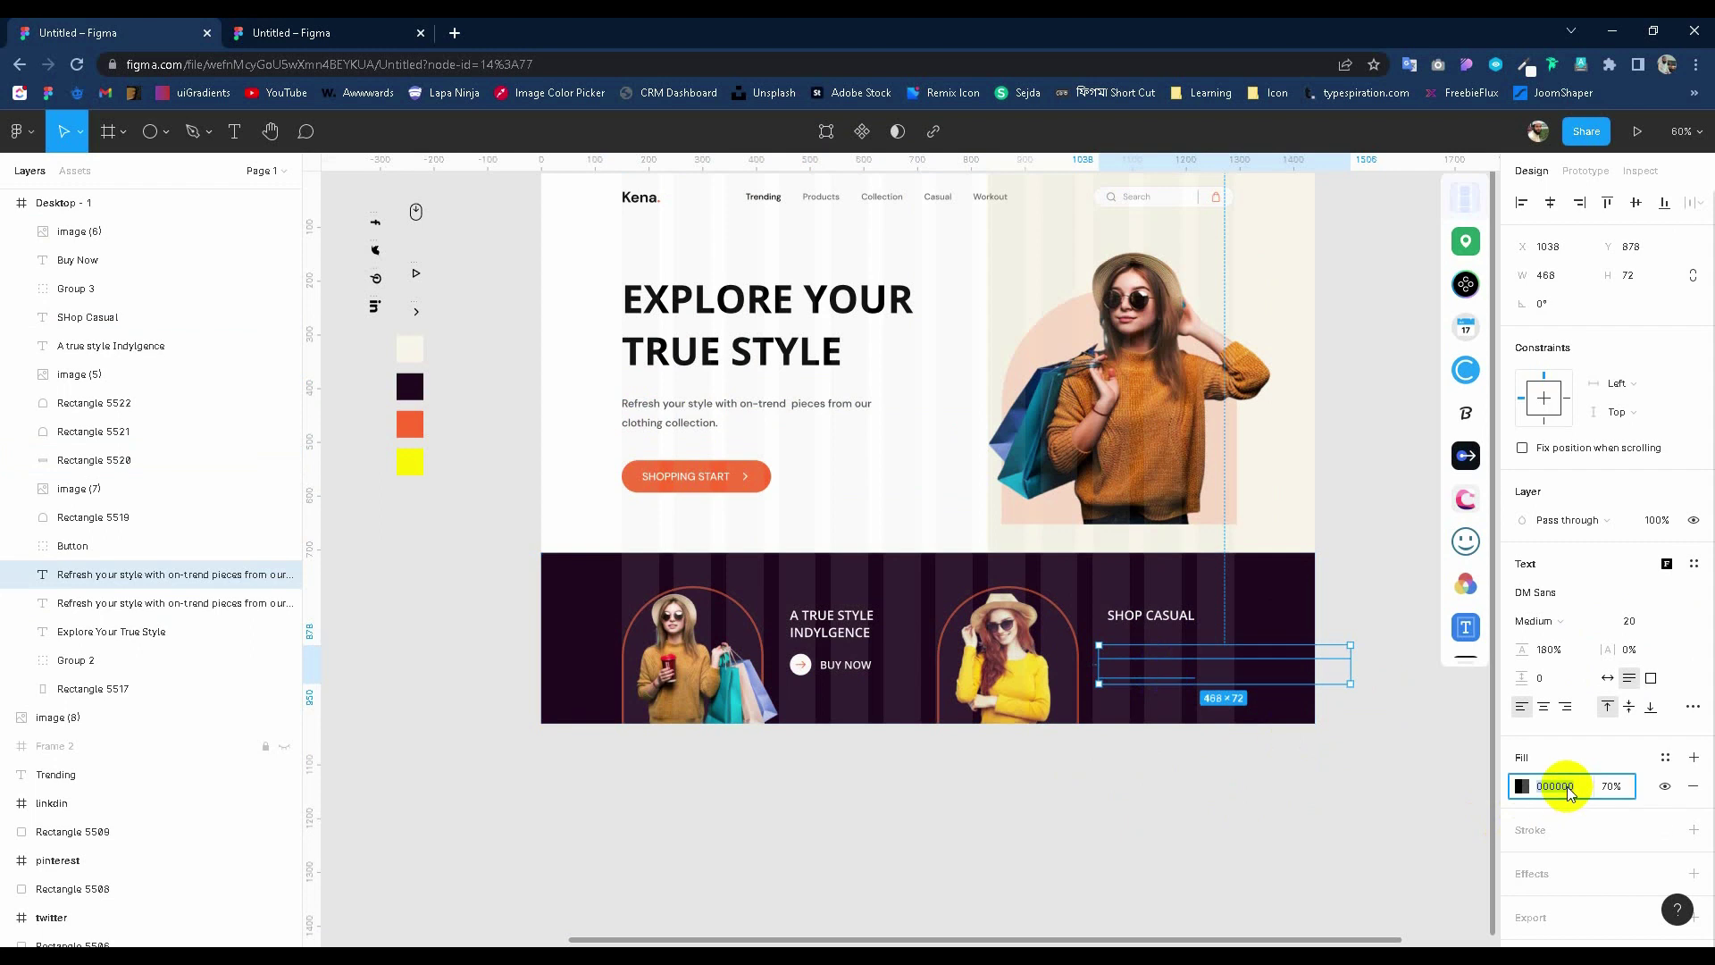
right_click(1151, 650)
left_click(1187, 602)
right_click(1151, 648)
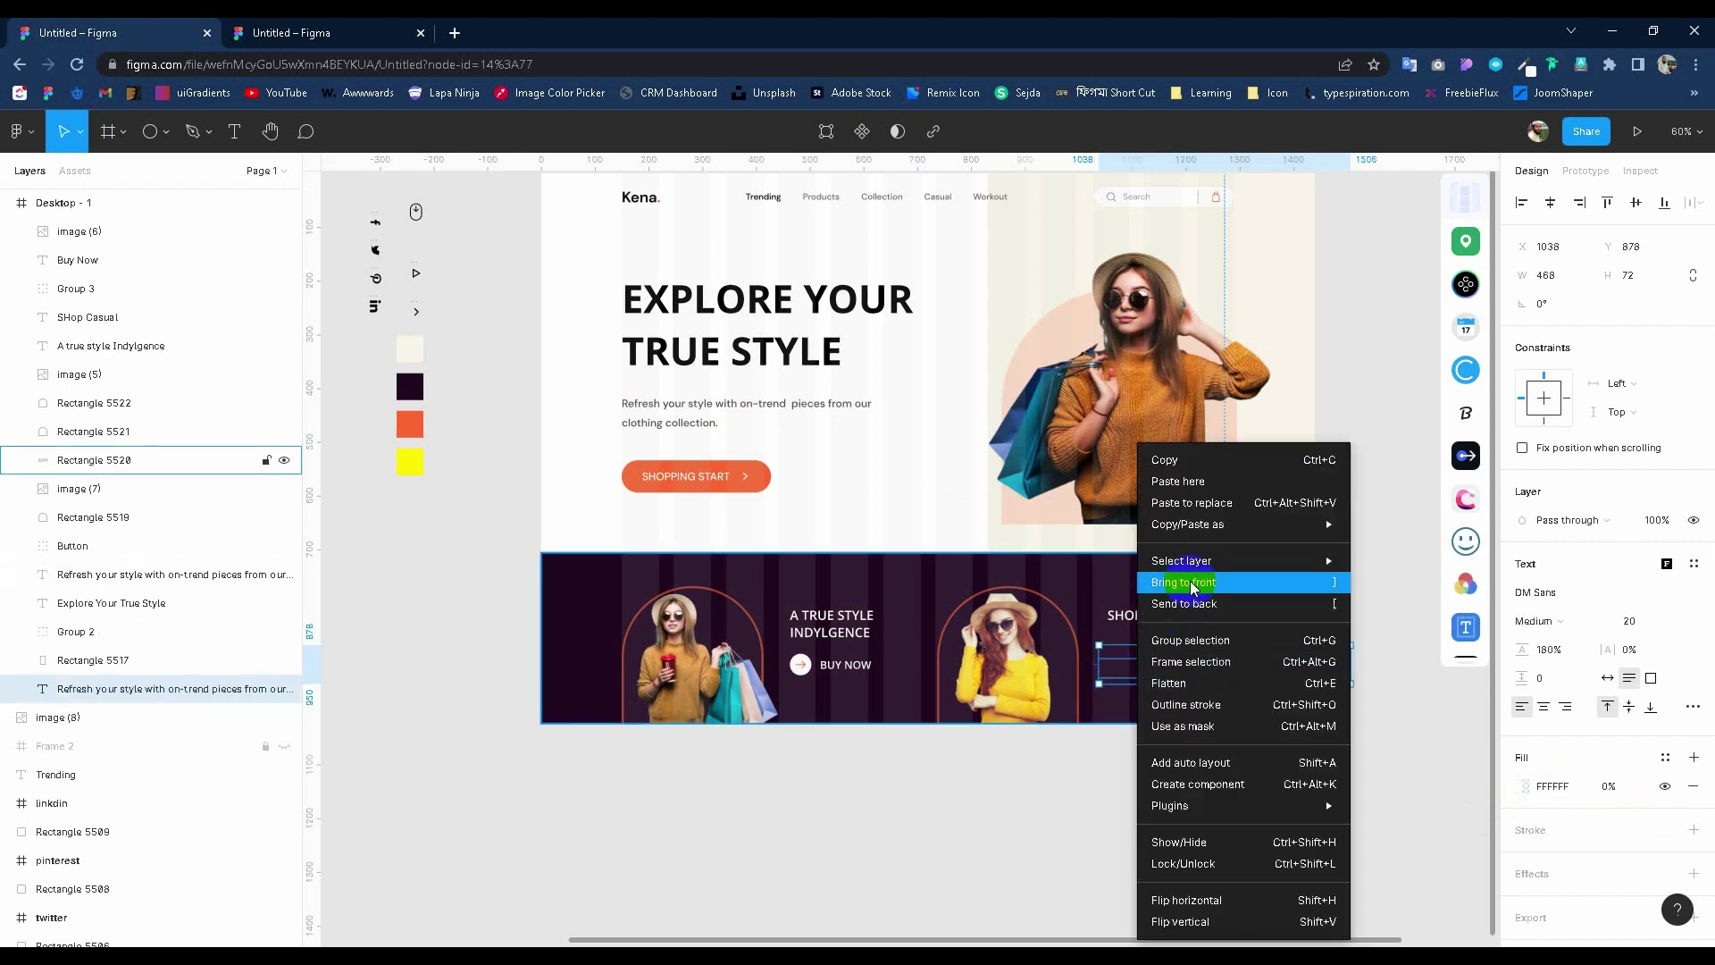
left_click(1187, 582)
Make the tagline copy fully opaque white and narrow it to 252 px, three lines.
left_click(1159, 665)
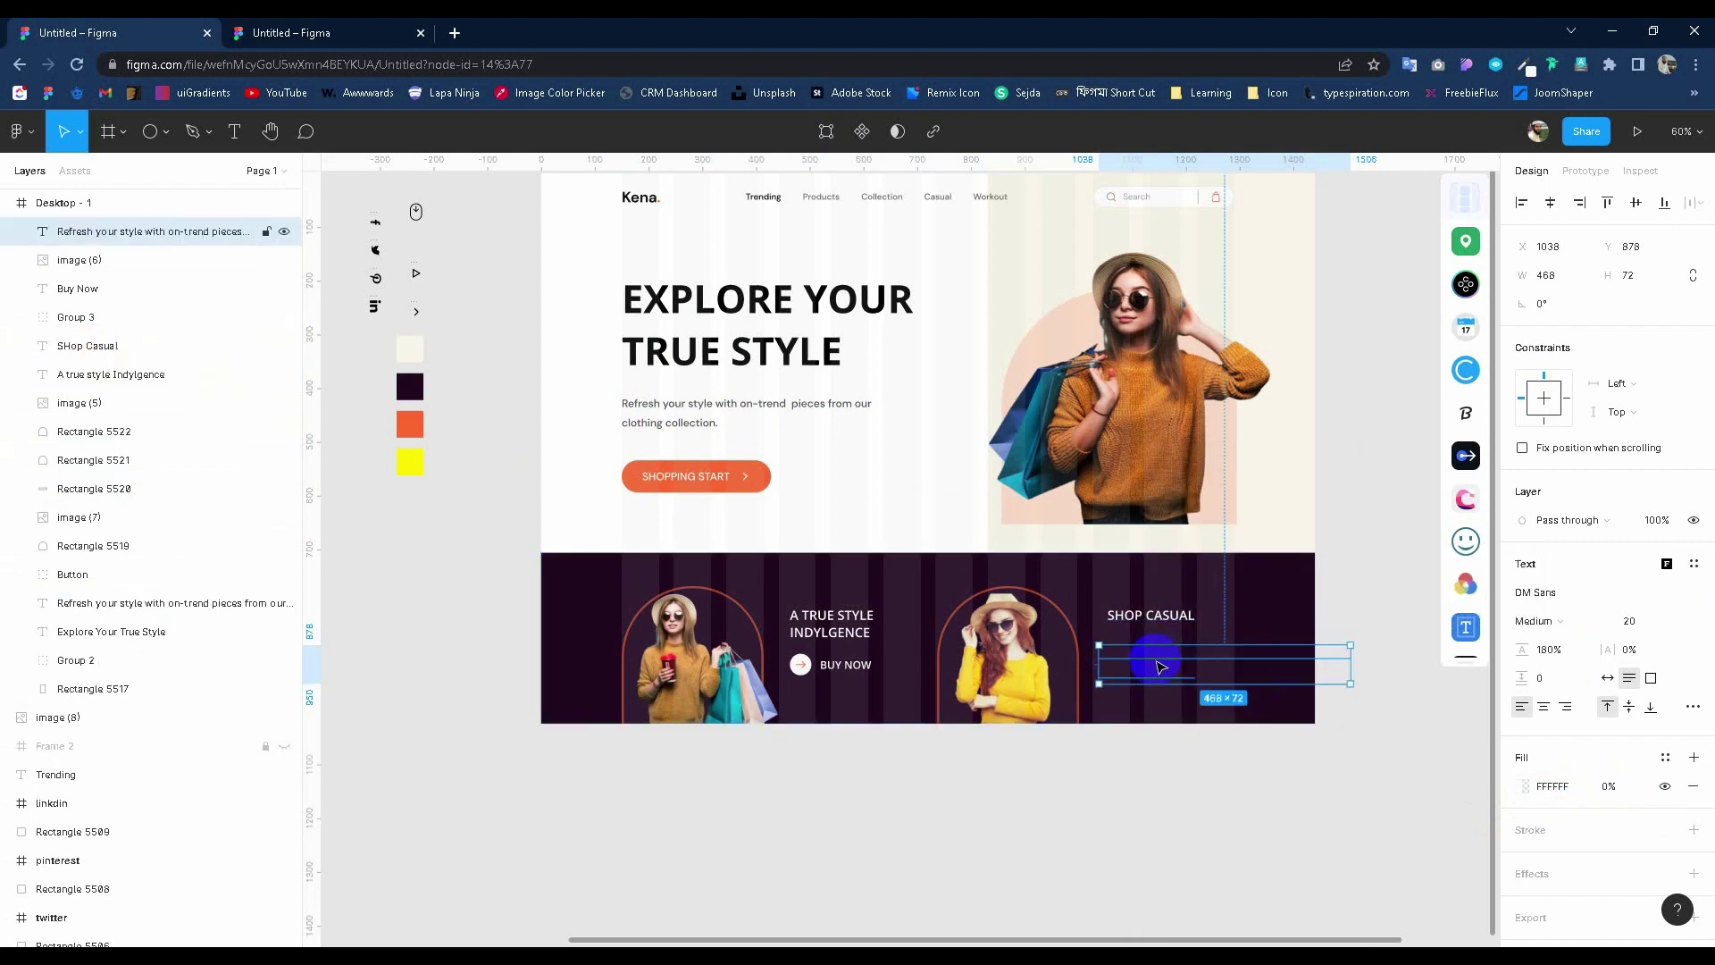
type("100")
key("Return")
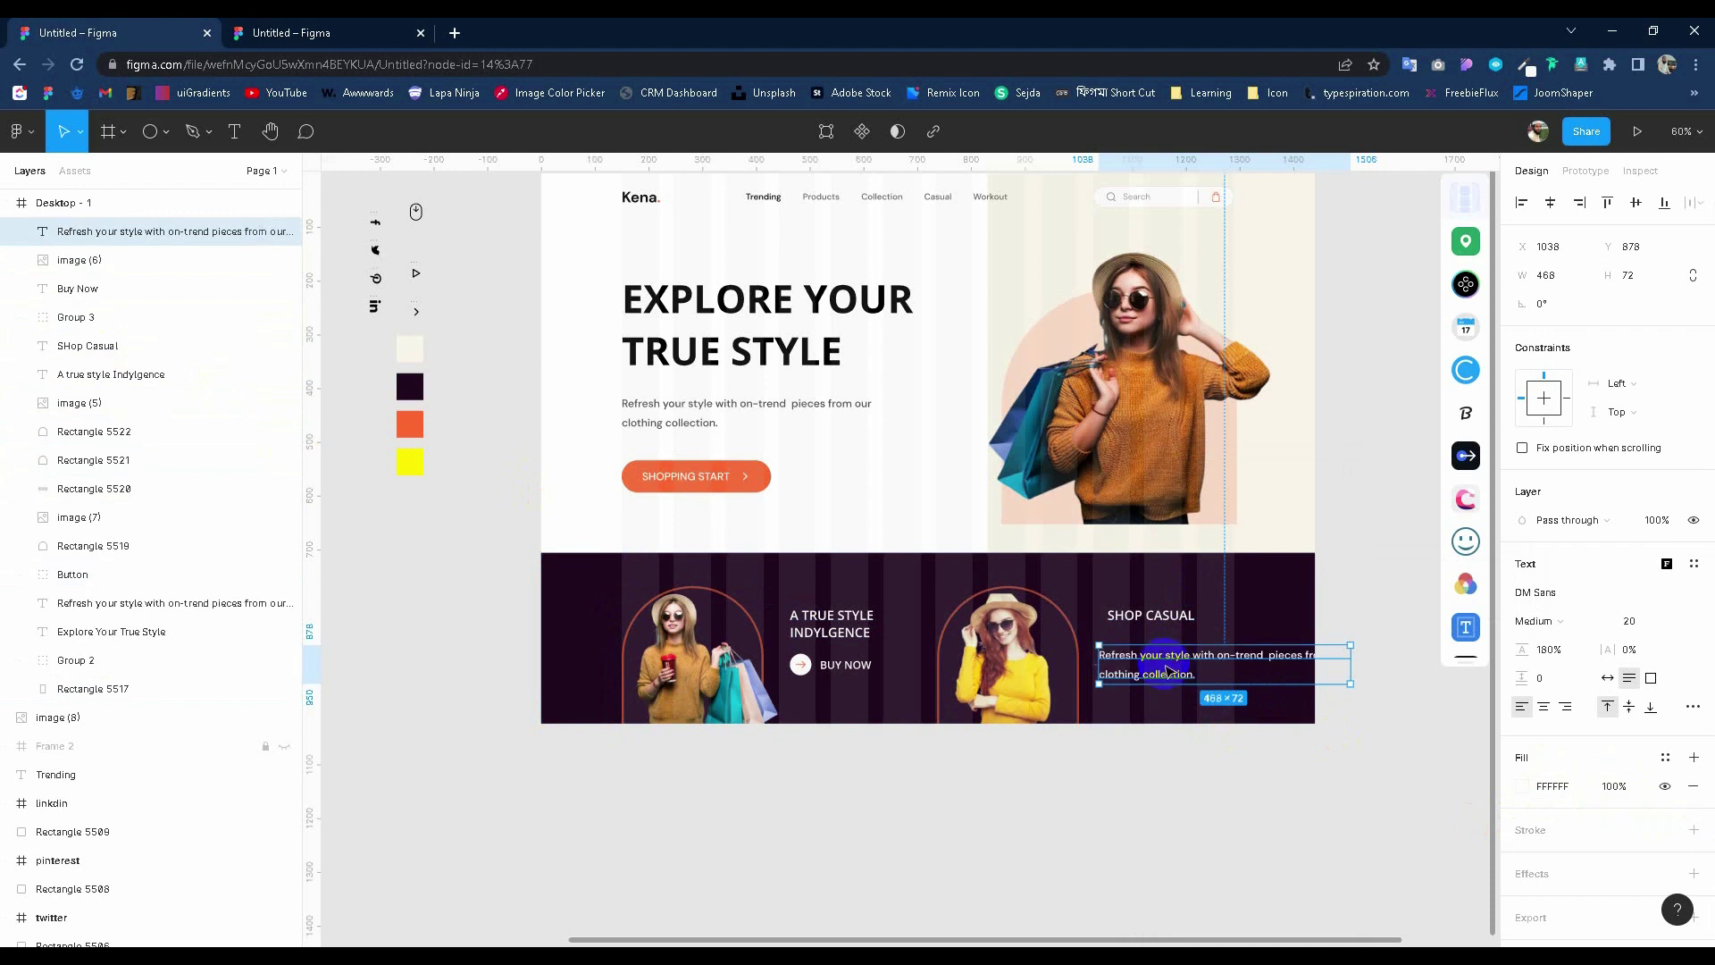
double_click(1165, 665)
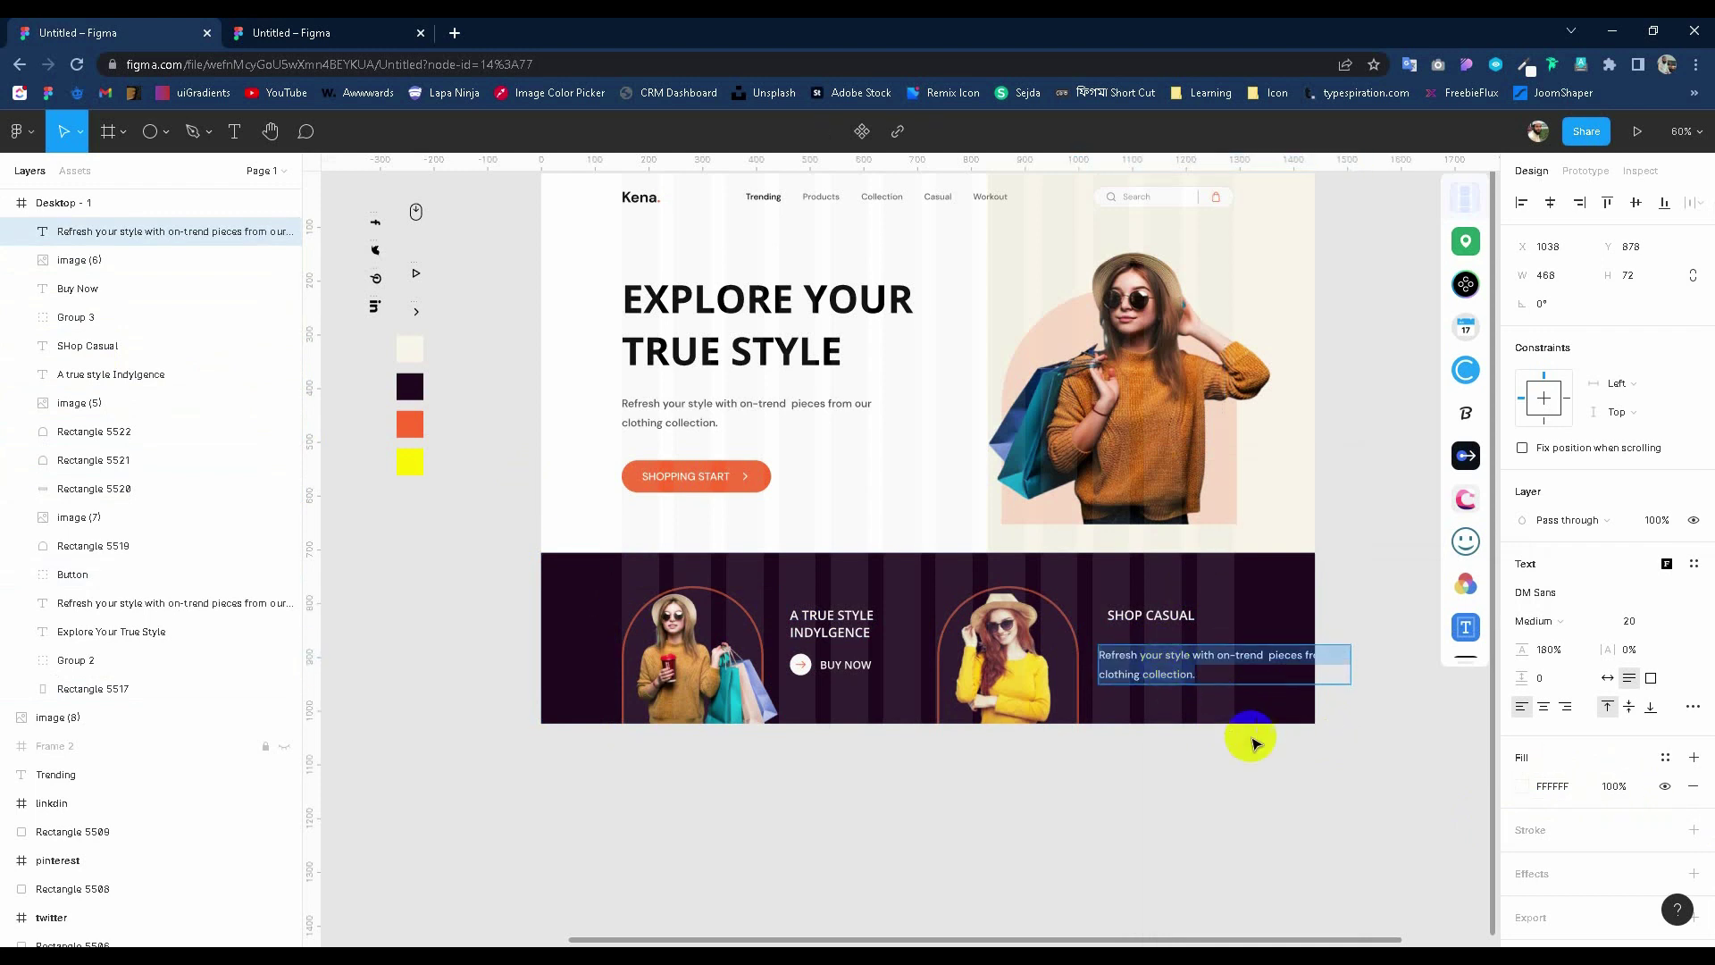
key("Escape")
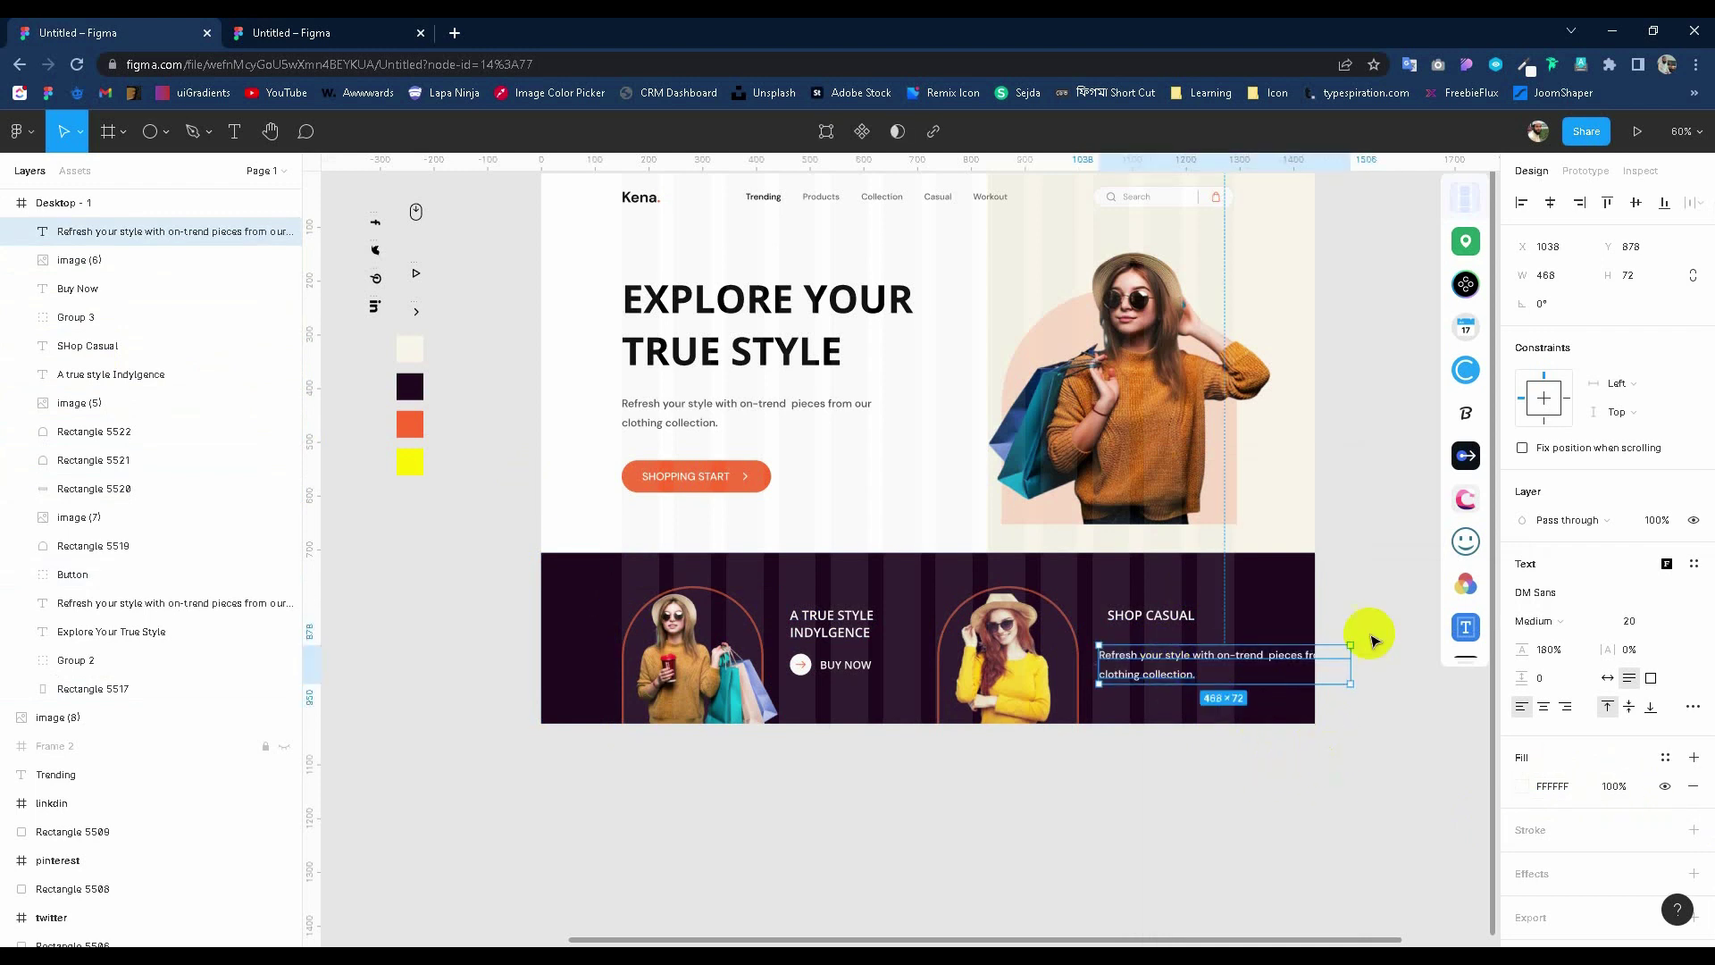
left_click_drag(1351, 665, 1252, 673)
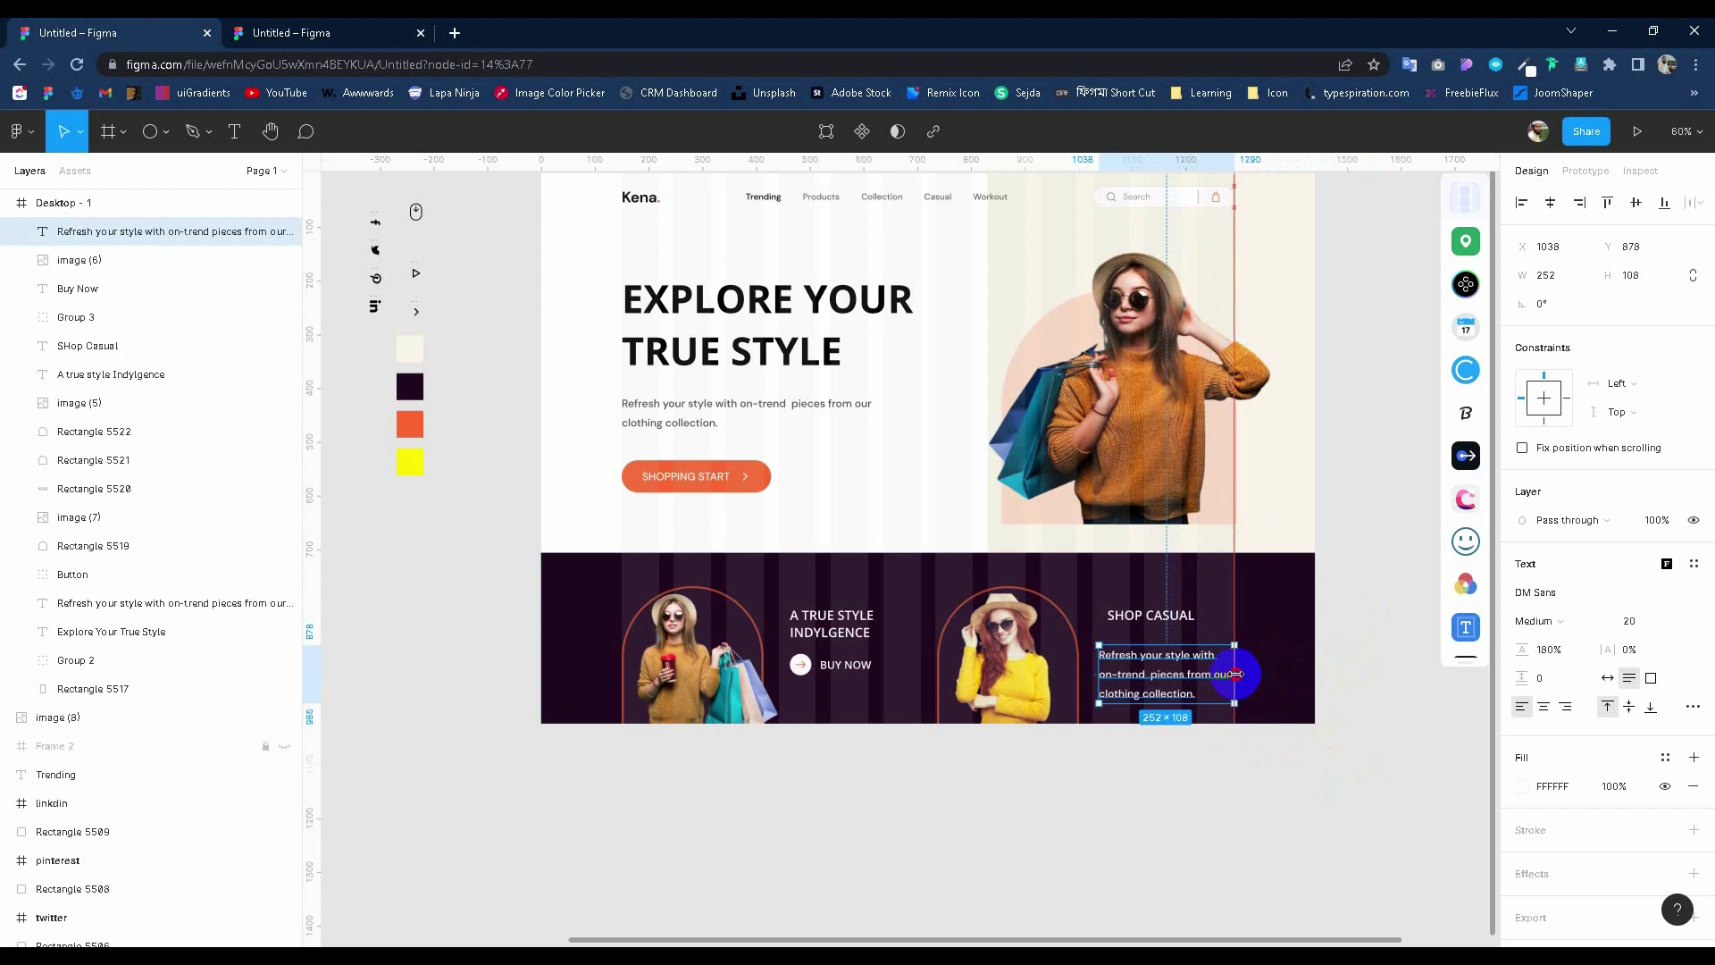
Nudge the SHOP CASUAL heading and paragraph left, then reselect the band's text blocks.
left_click(1144, 615)
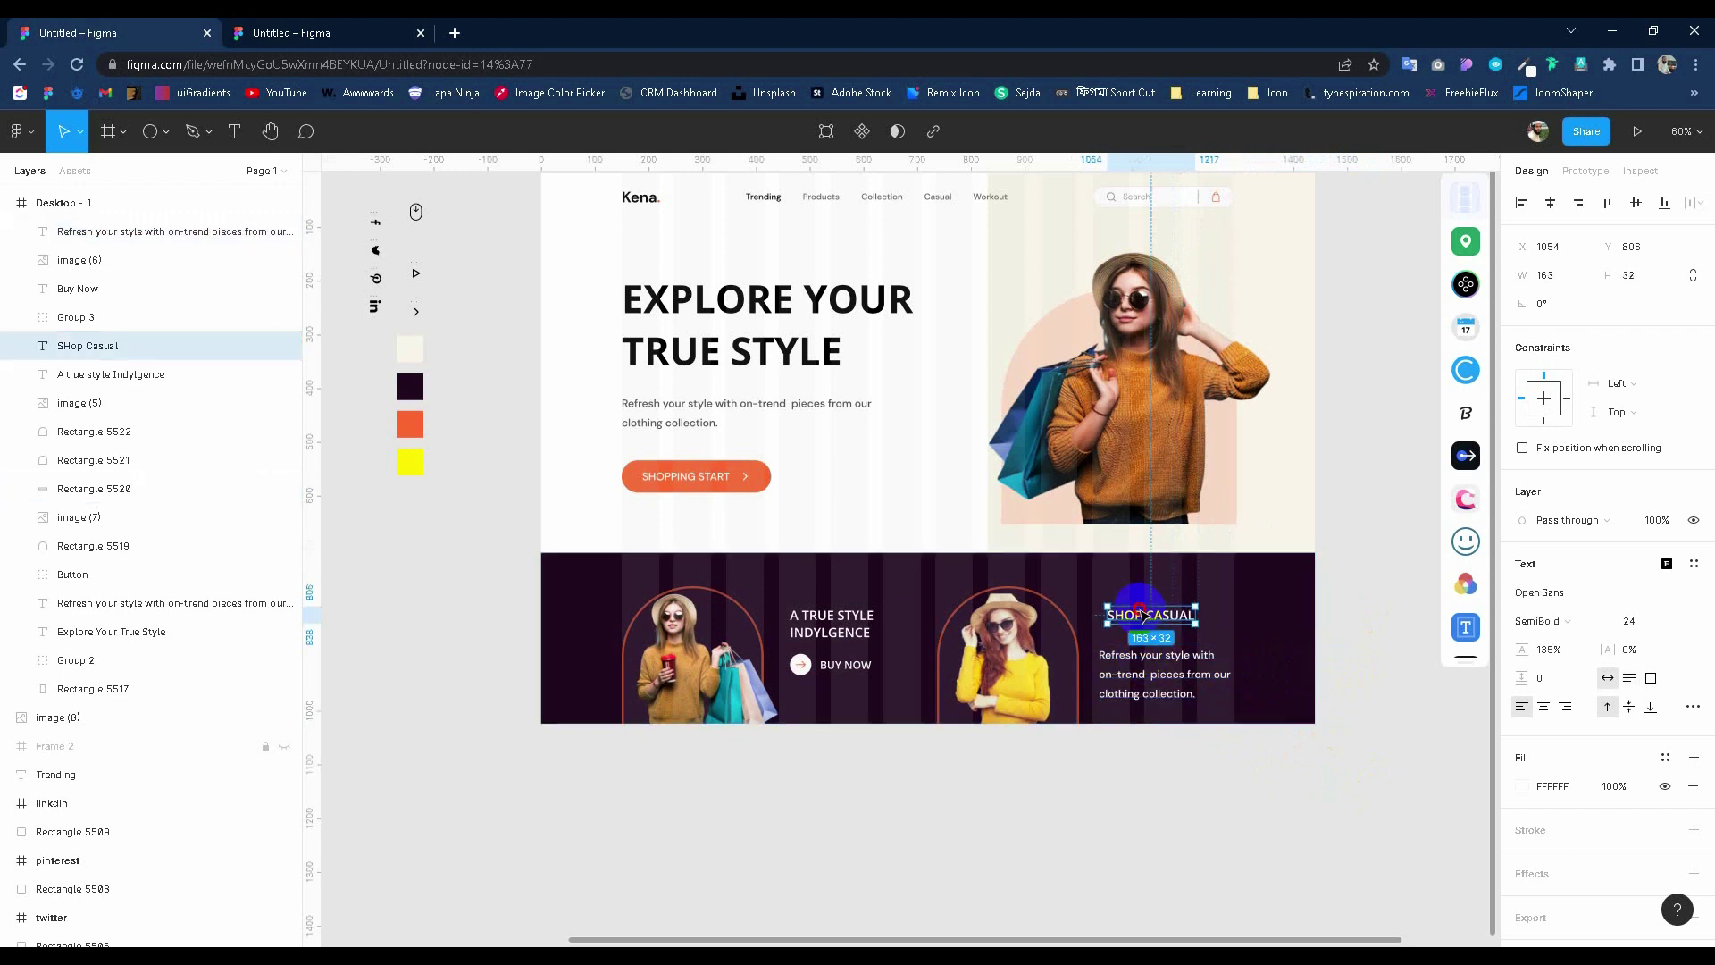
left_click(1139, 661, "shift")
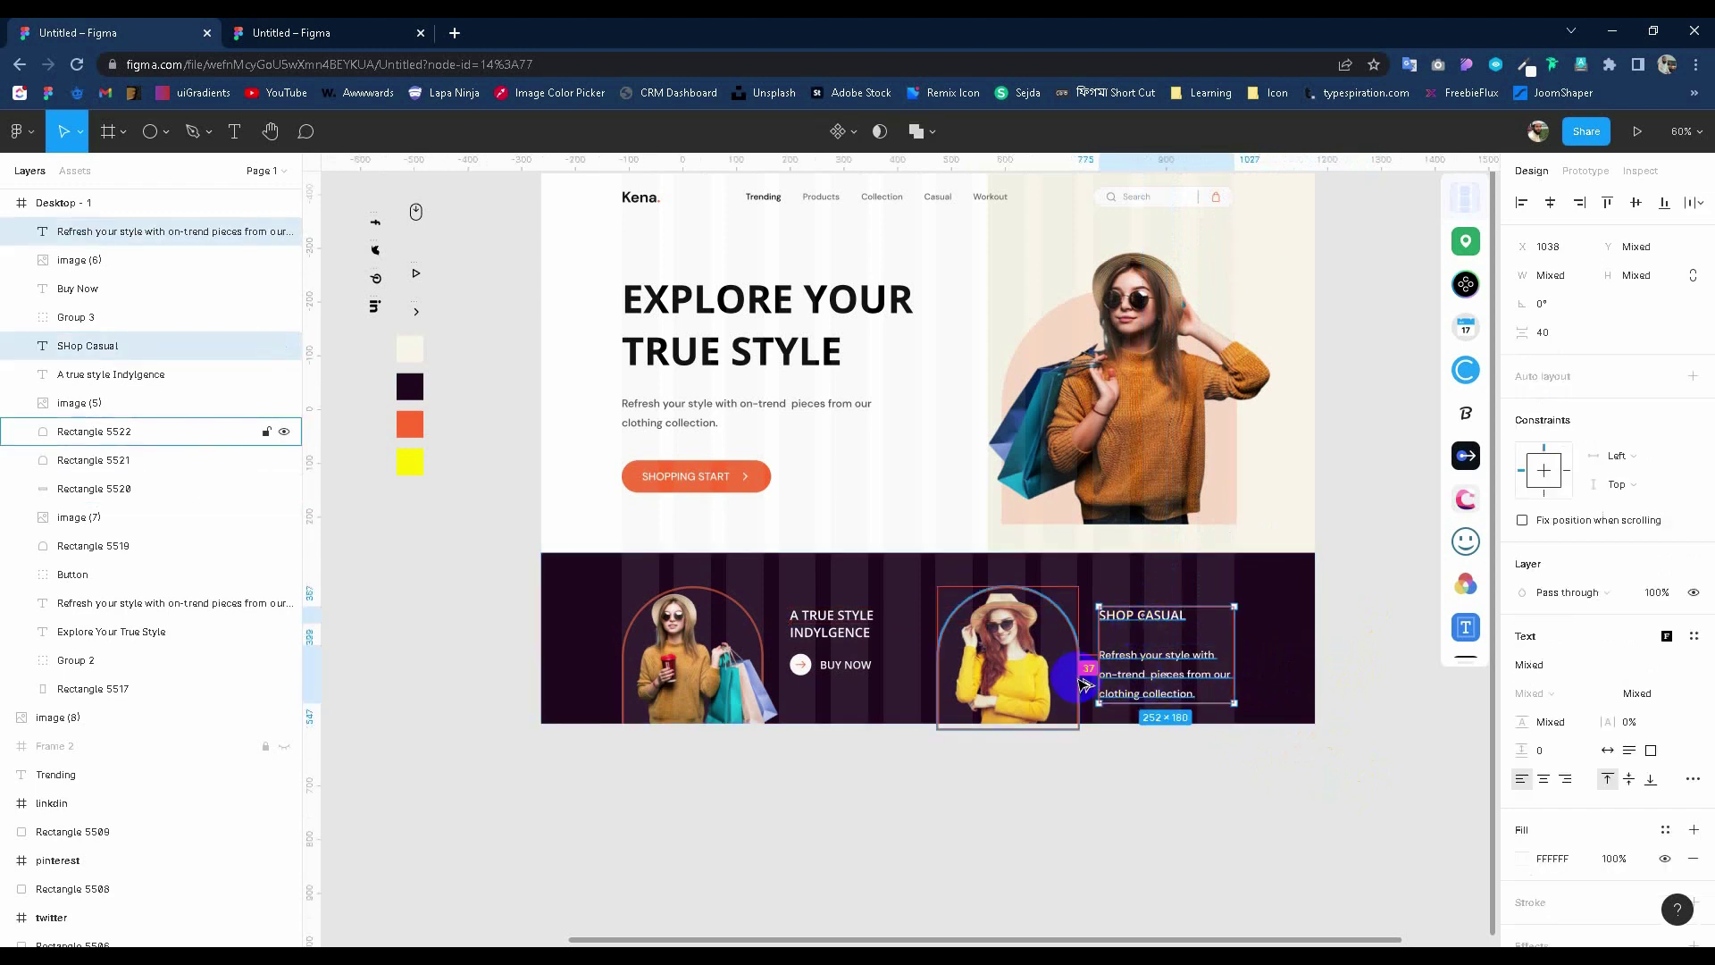
key("Left")
key("Left")
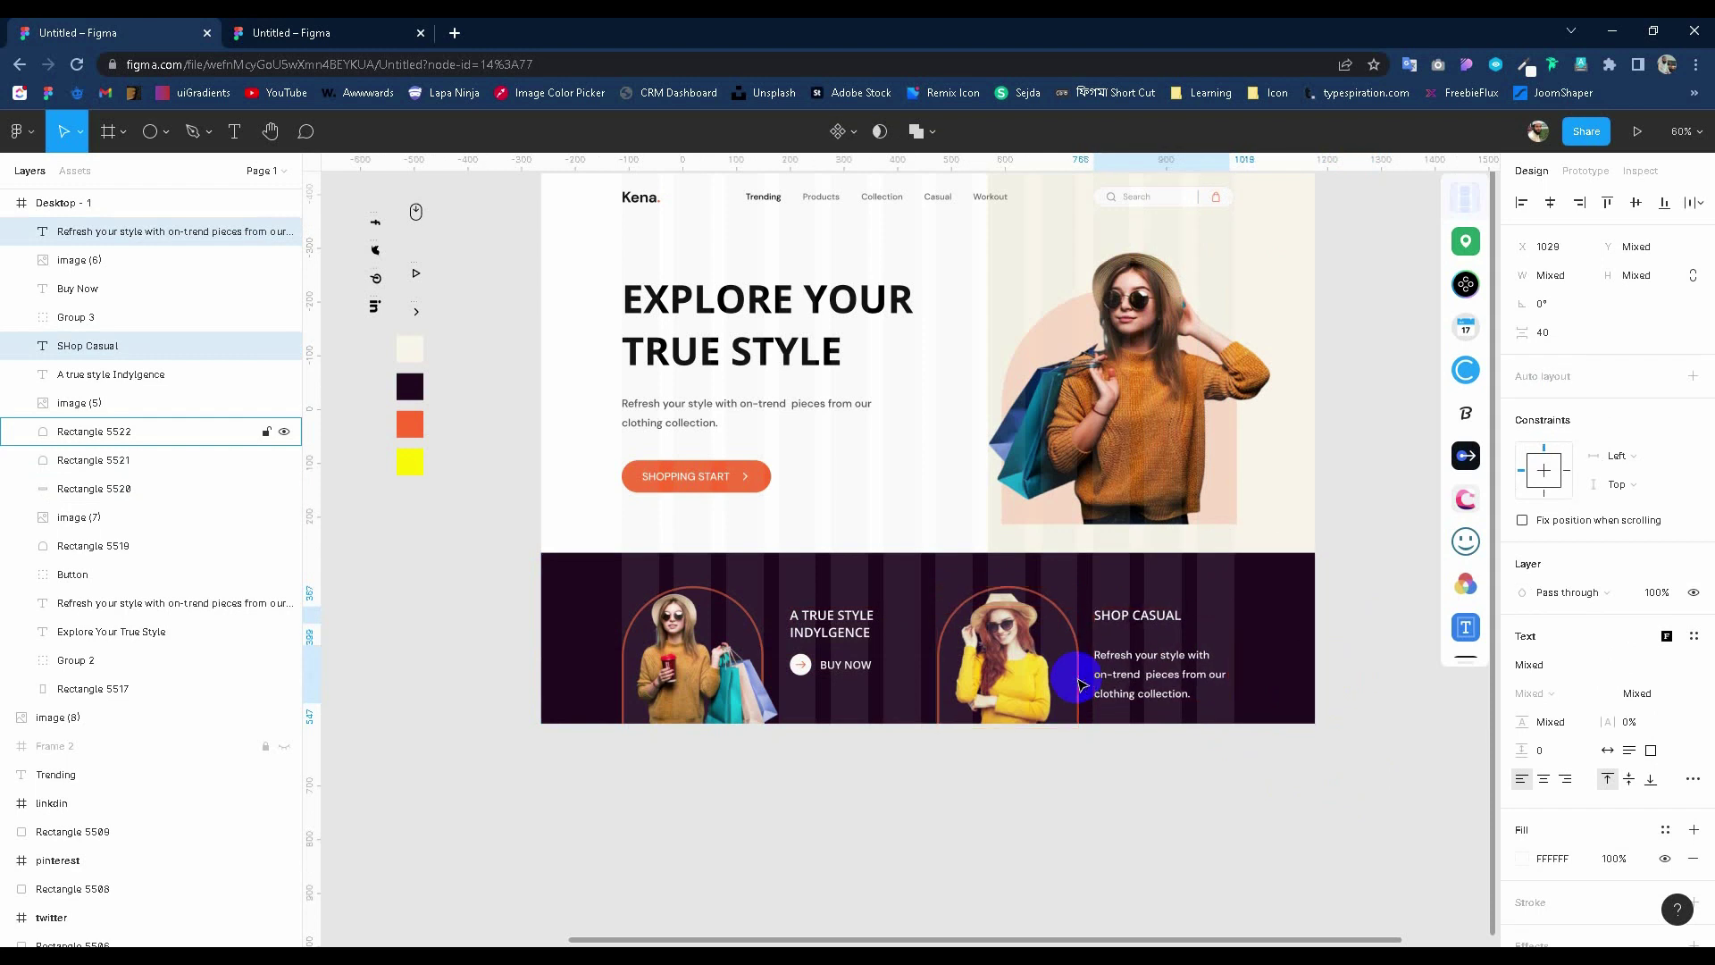
left_click(831, 616)
left_click(844, 665, "shift")
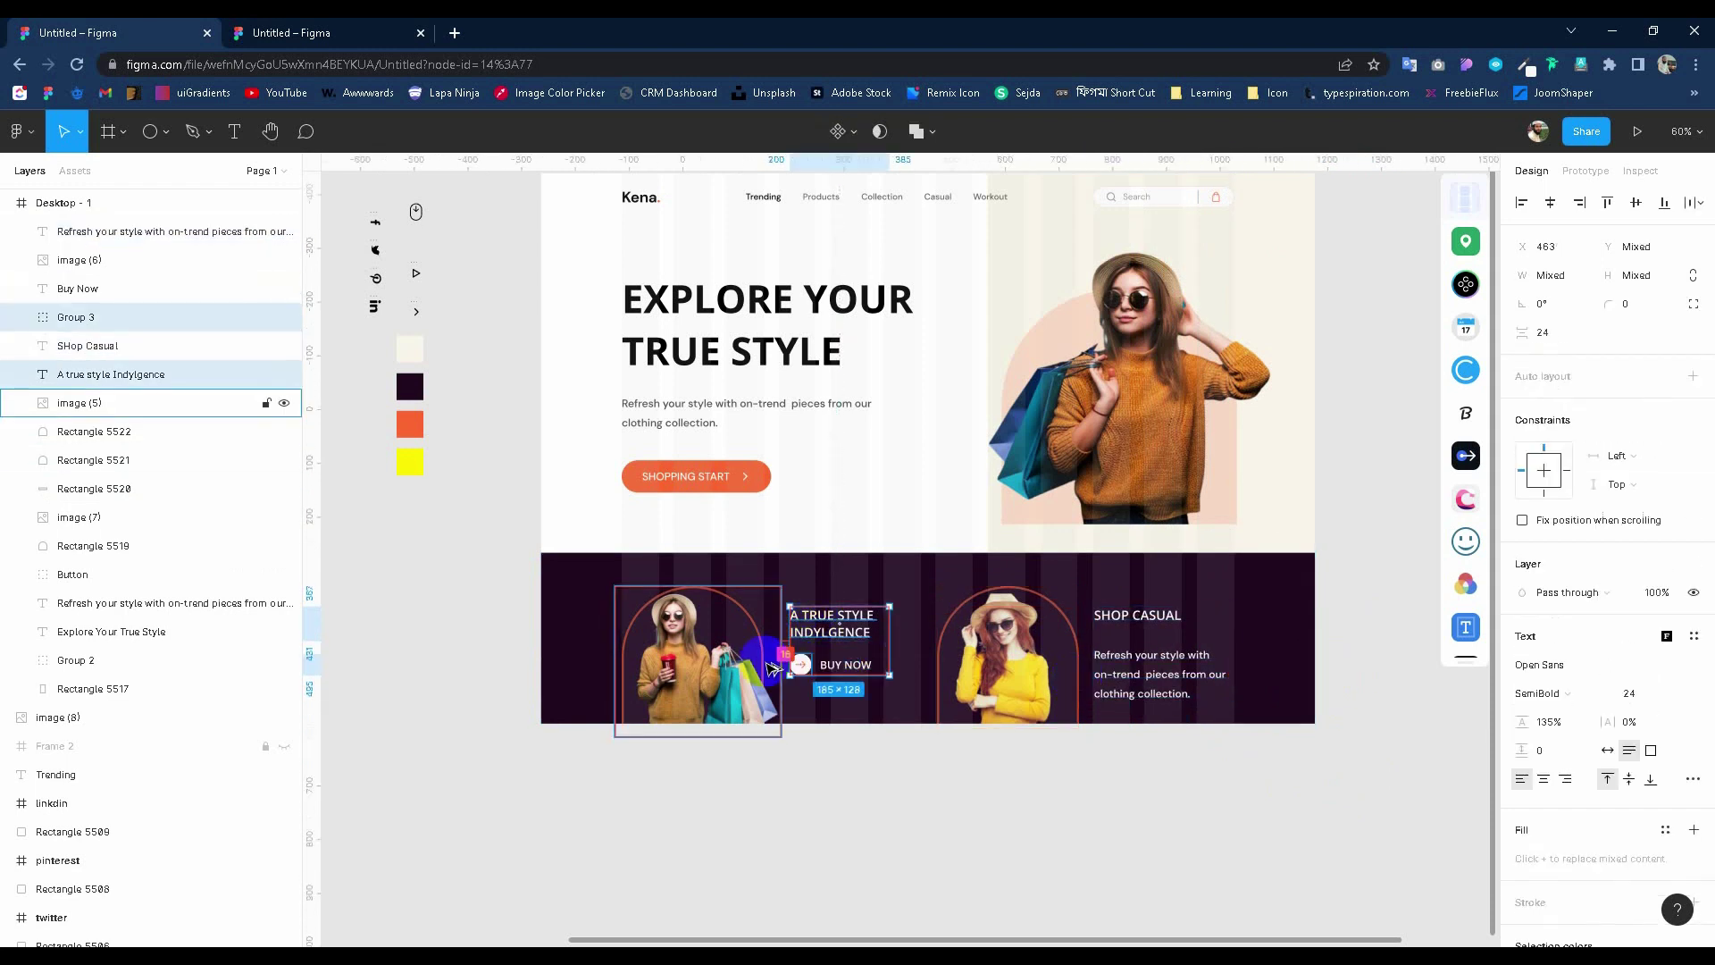
left_click(1148, 666)
left_click(1134, 616, "shift")
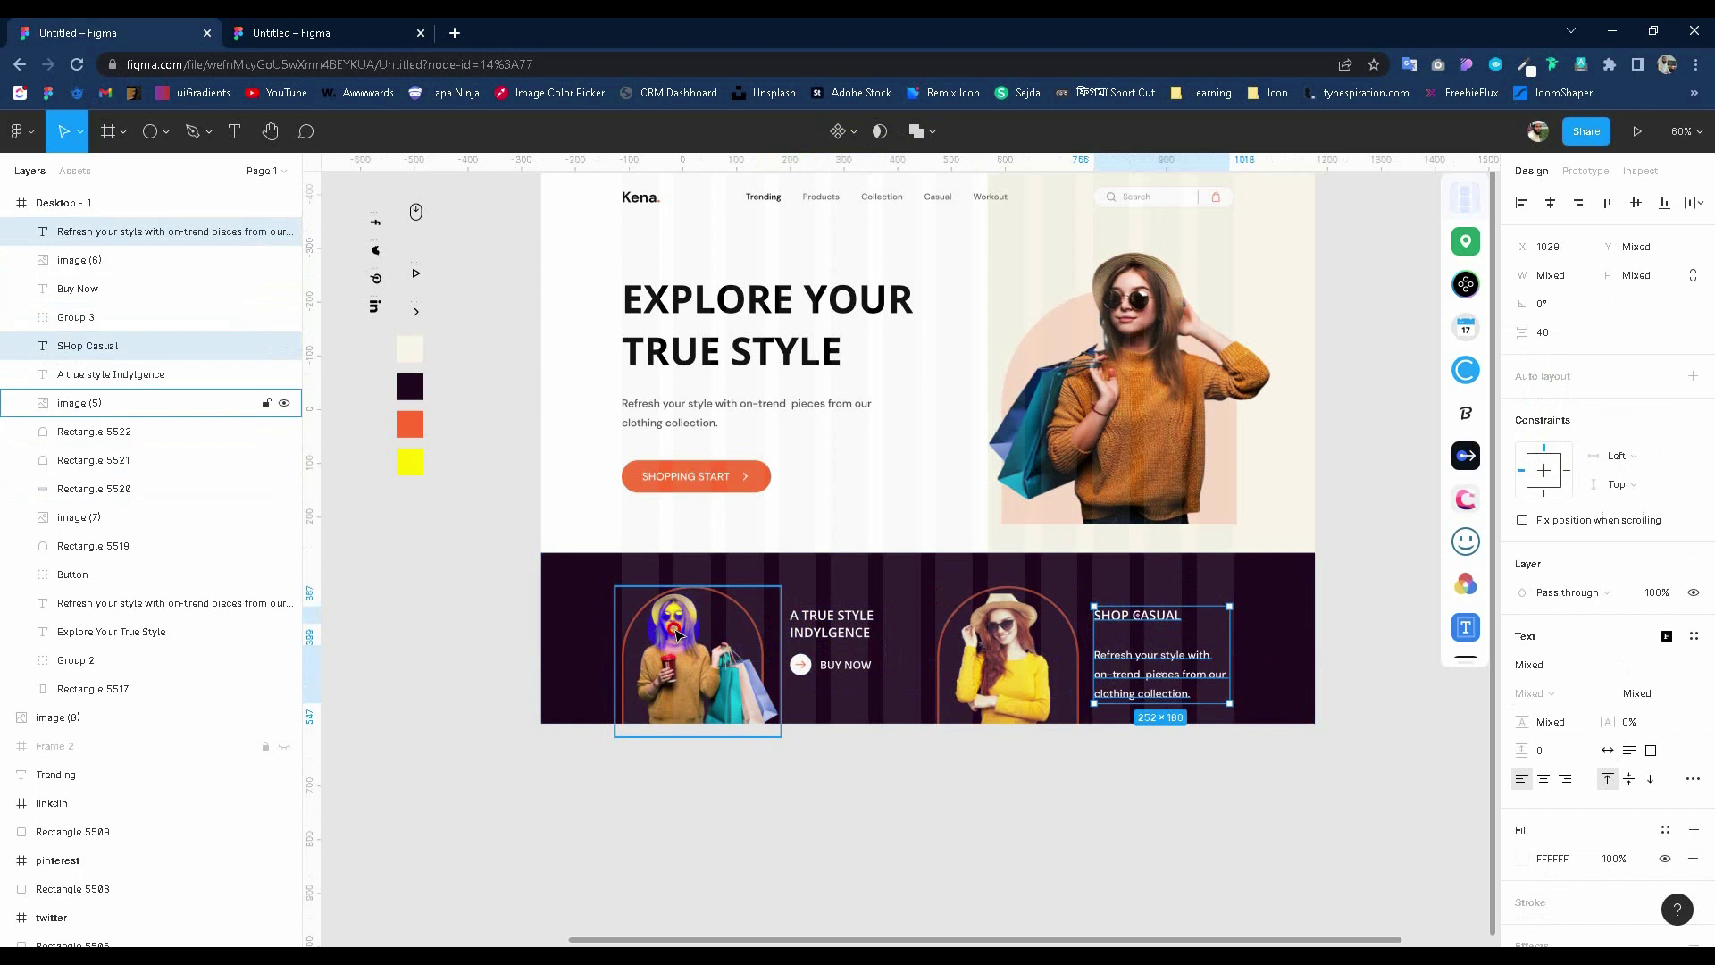
Shift the A TRUE STYLE INDYLGENCE heading and Buy Now group 10 px left, briefly hiding the left photo.
left_click(122, 430)
left_click(282, 404)
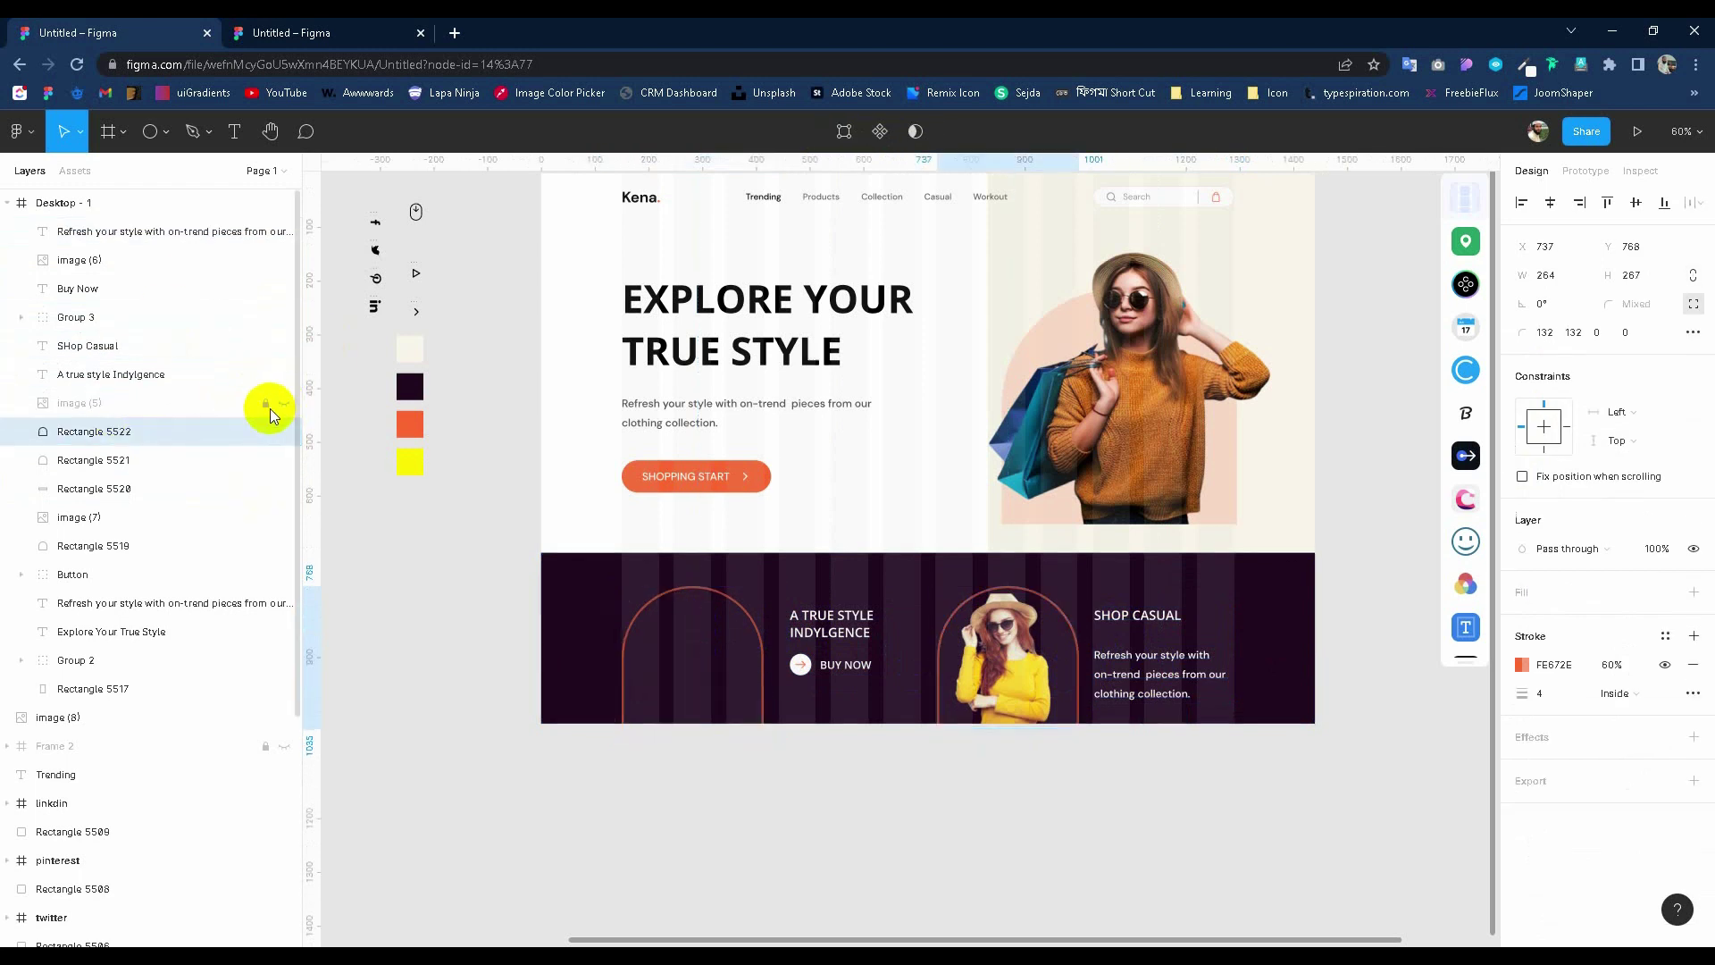
left_click(111, 374)
left_click(767, 663, "shift")
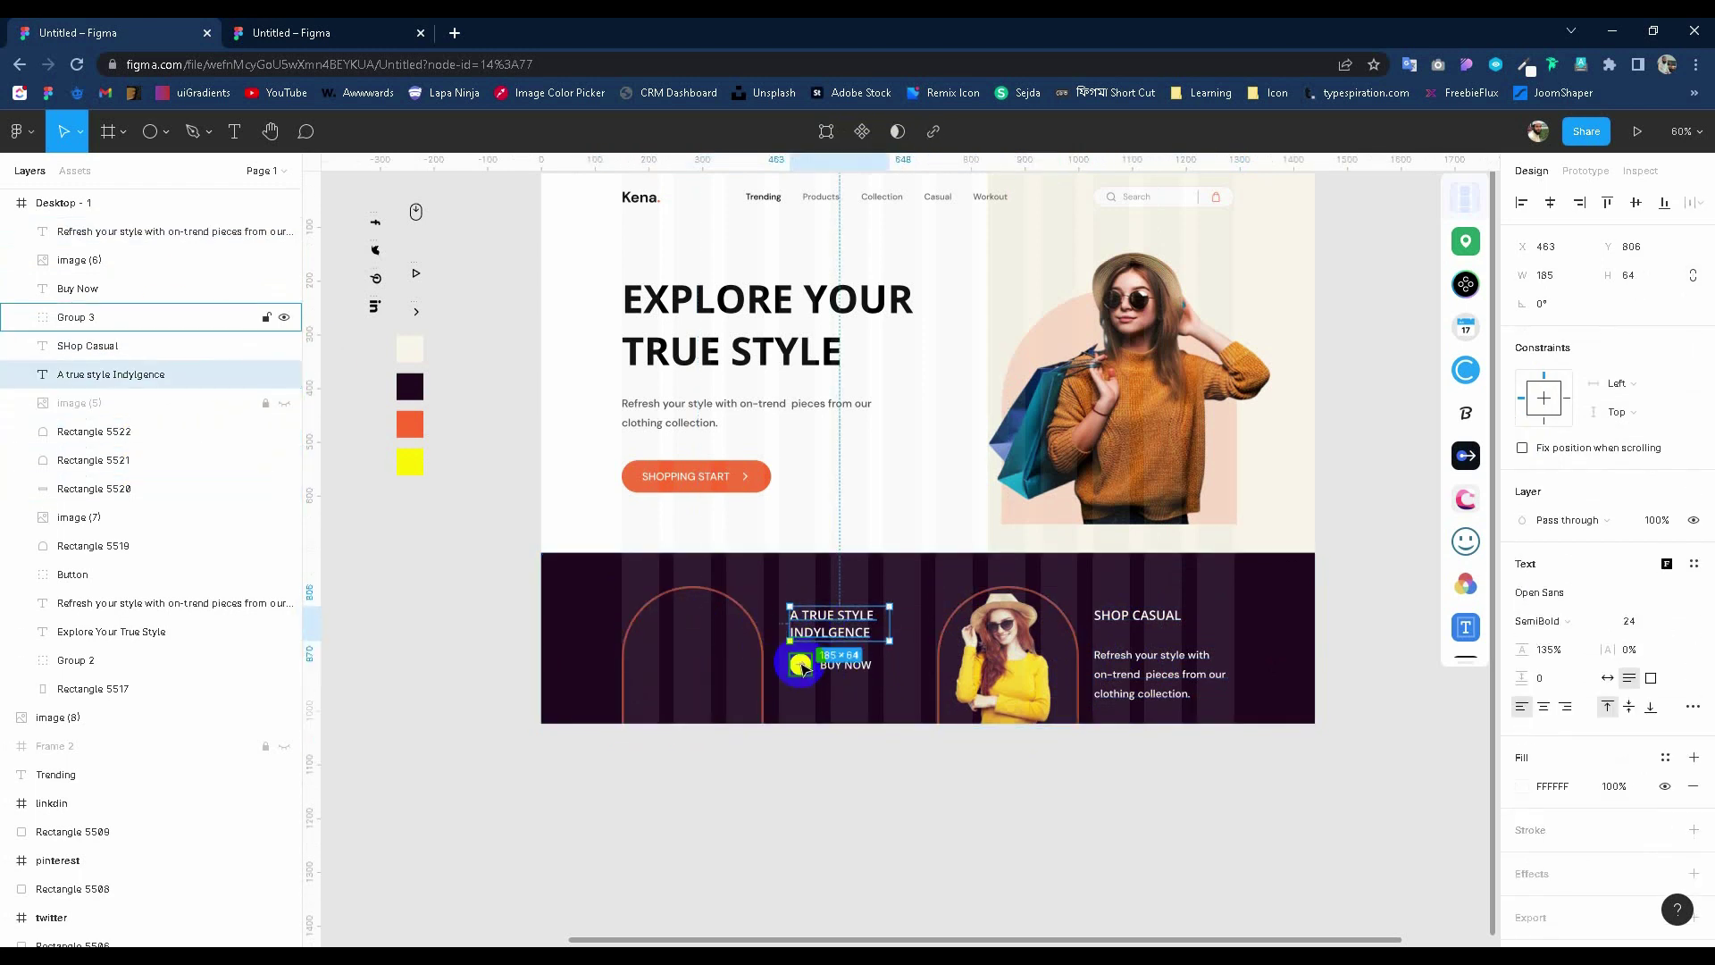
key("shift+Left")
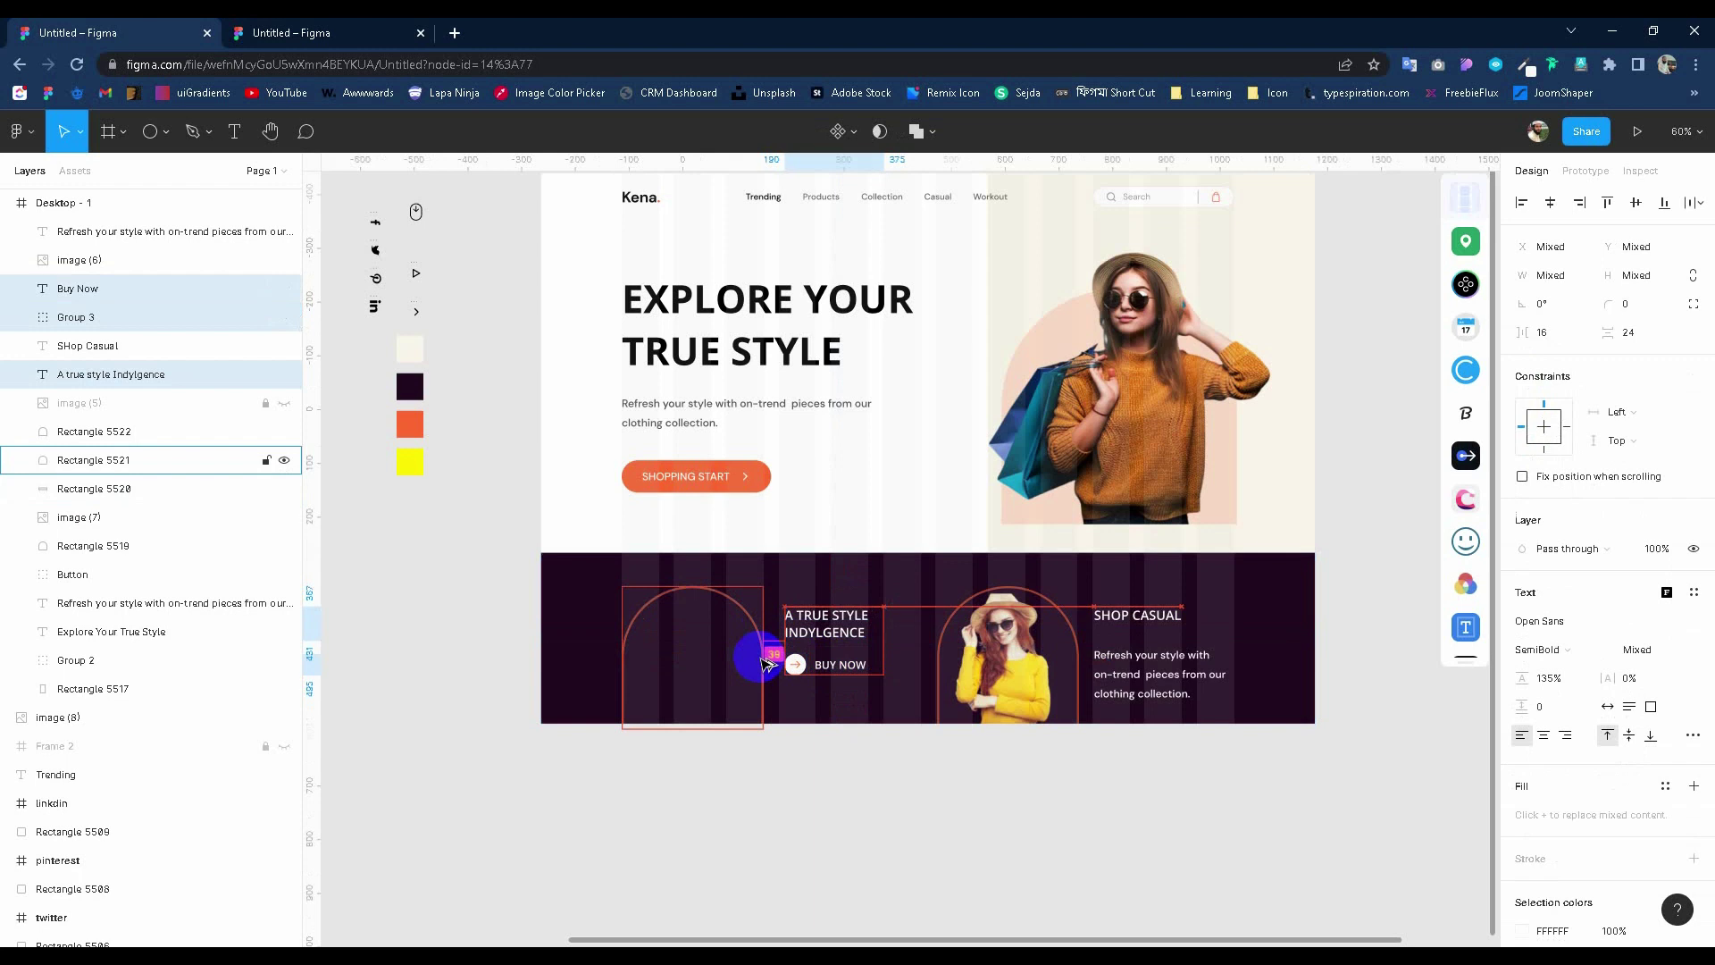
left_click(284, 402)
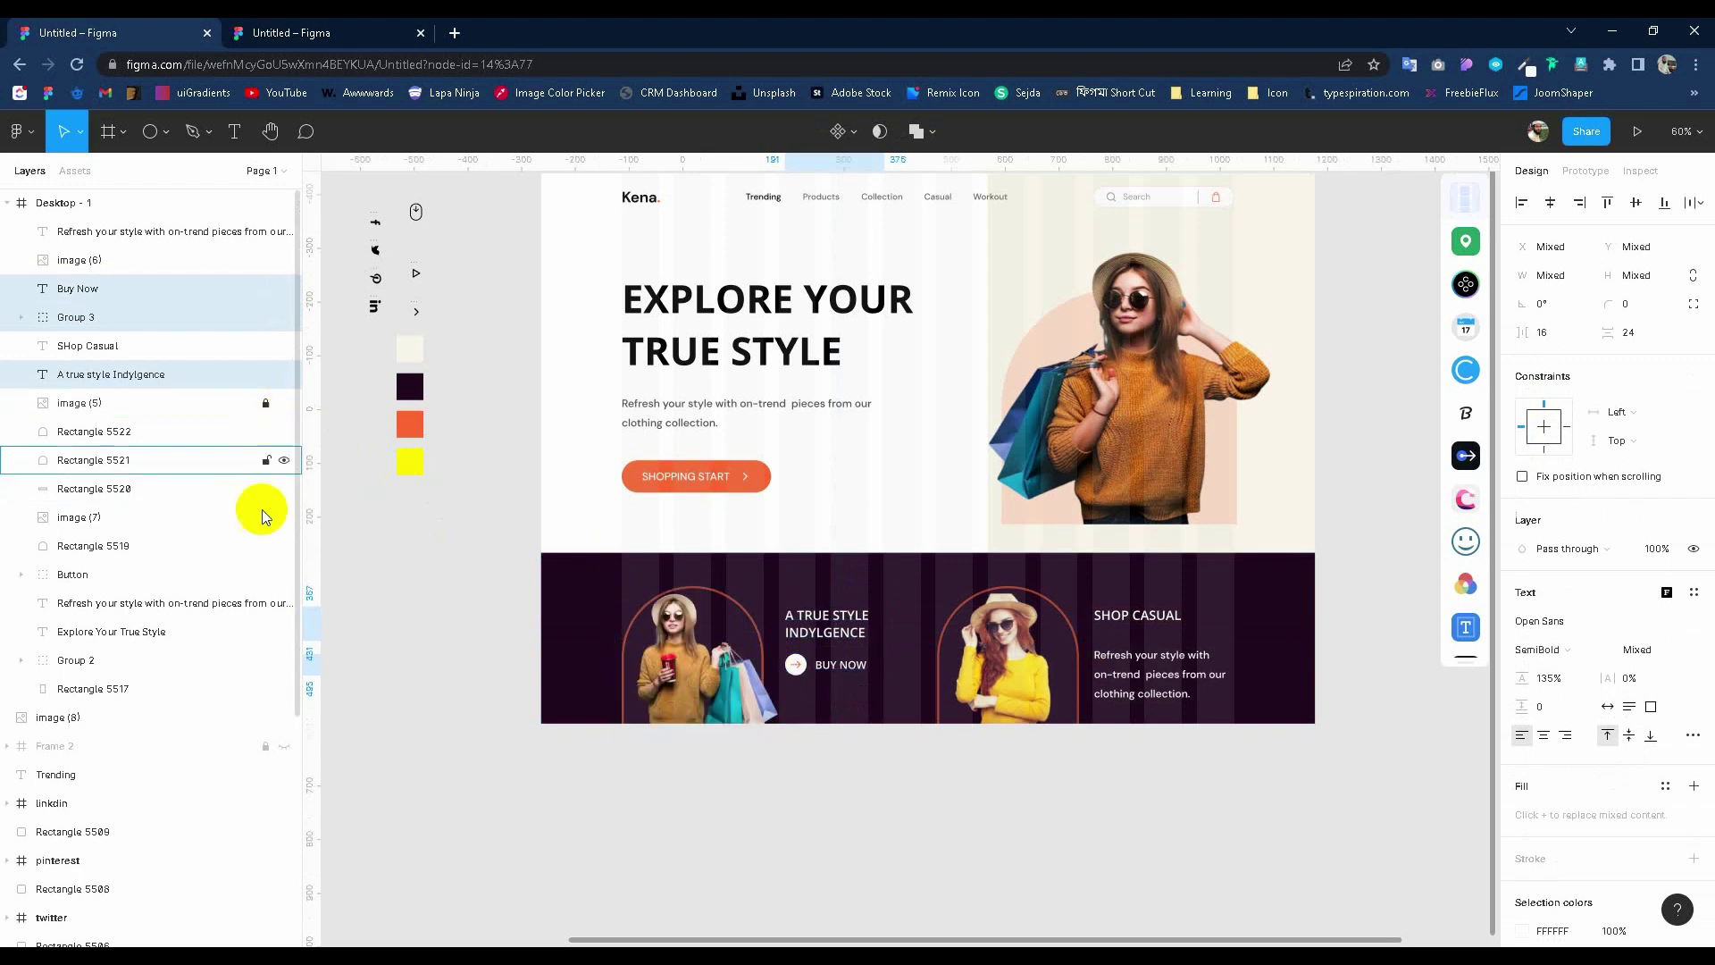
Shift the Shop Casual block 10 px right and set its heading-to-paragraph spacing to 24.
left_click(134, 232)
left_click(88, 346, "shift")
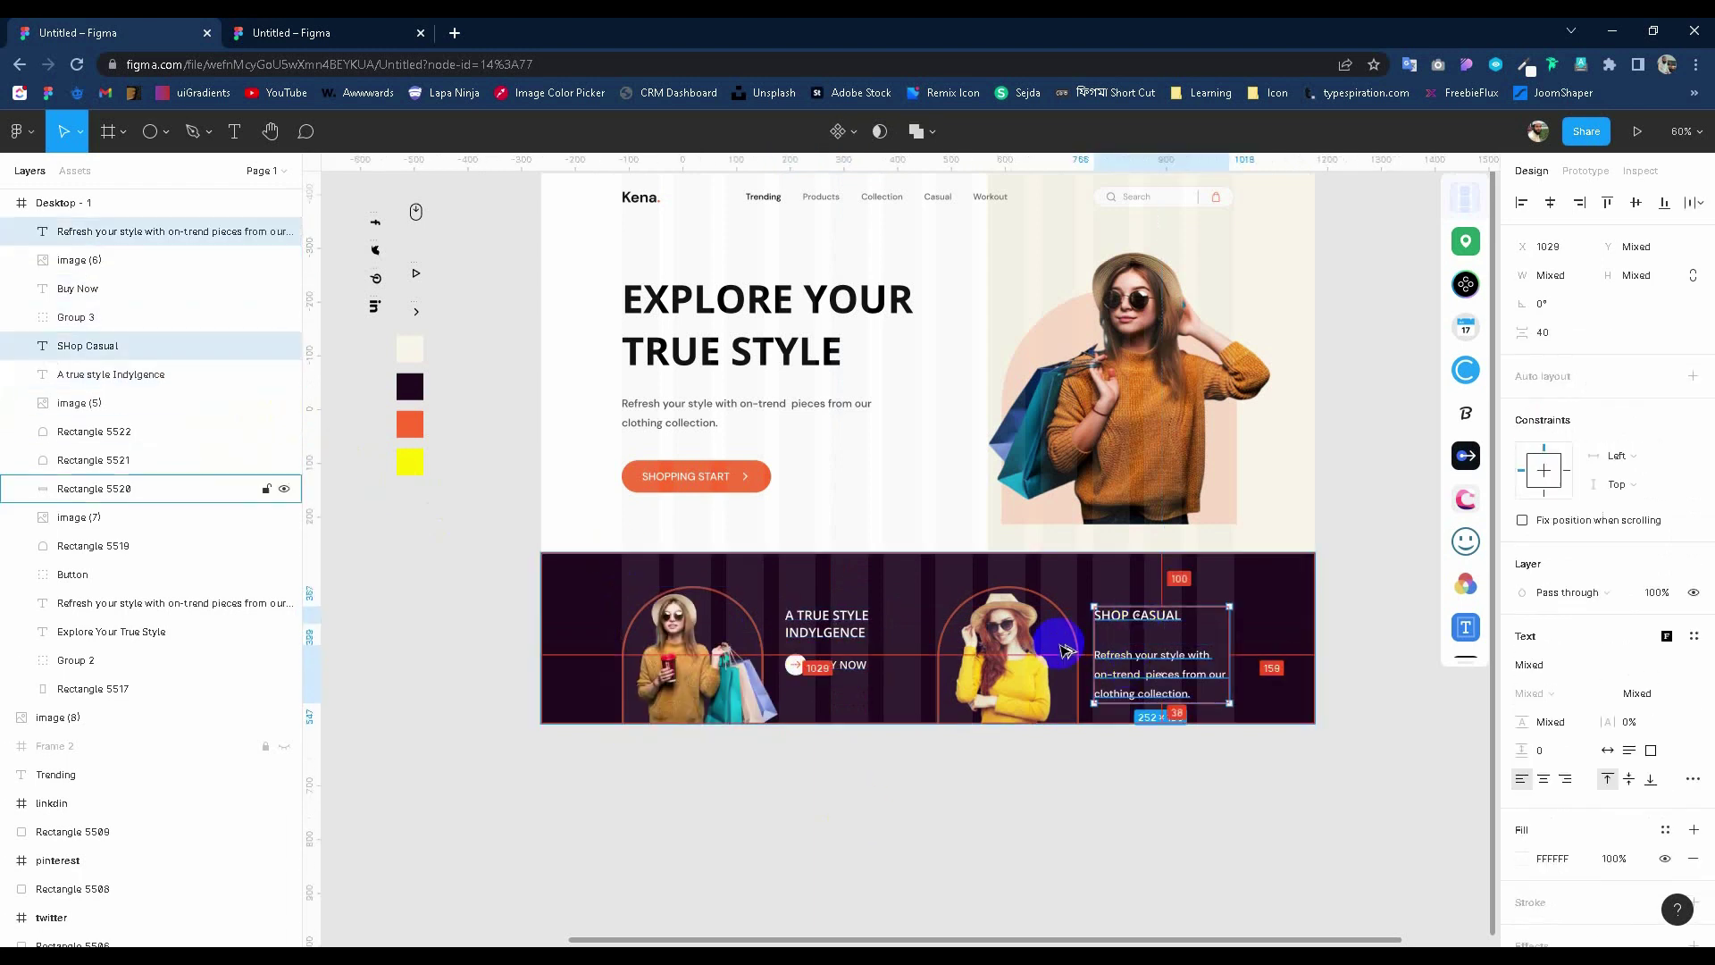
key("shift+Right")
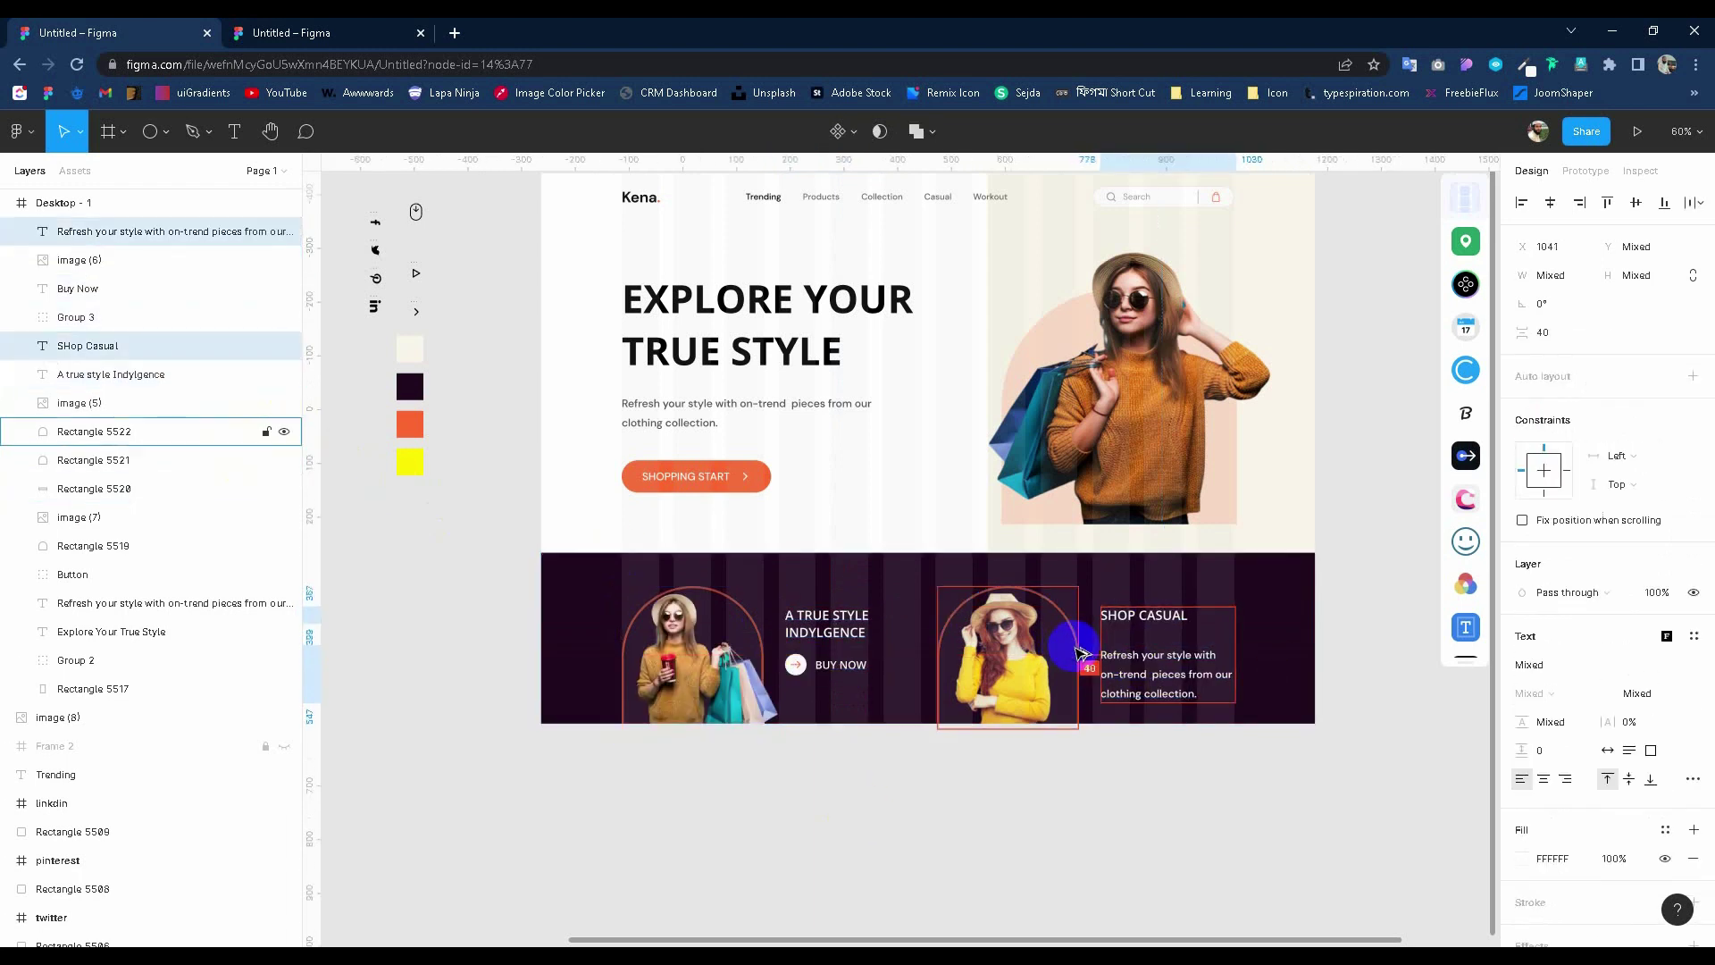
left_click(1563, 335)
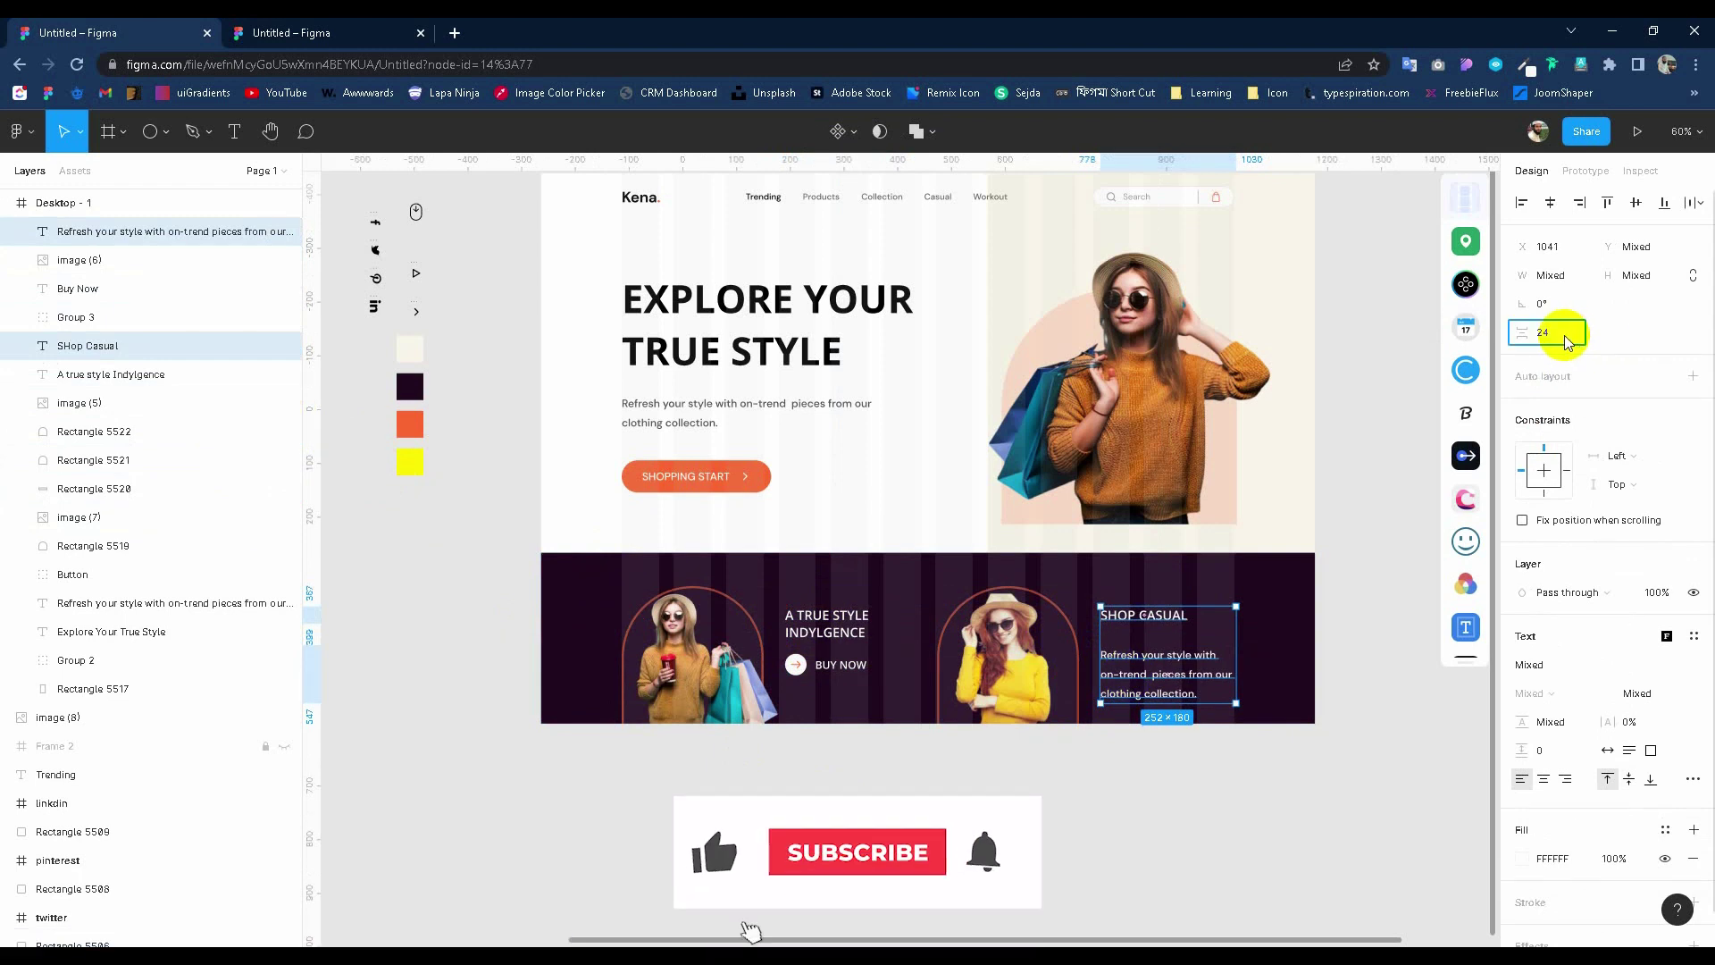
type("24")
key("Return")
Drag the spare image 8 model photo beside the Desktop frame and delete it.
left_click(881, 689)
scroll(809, 567, "up", 1)
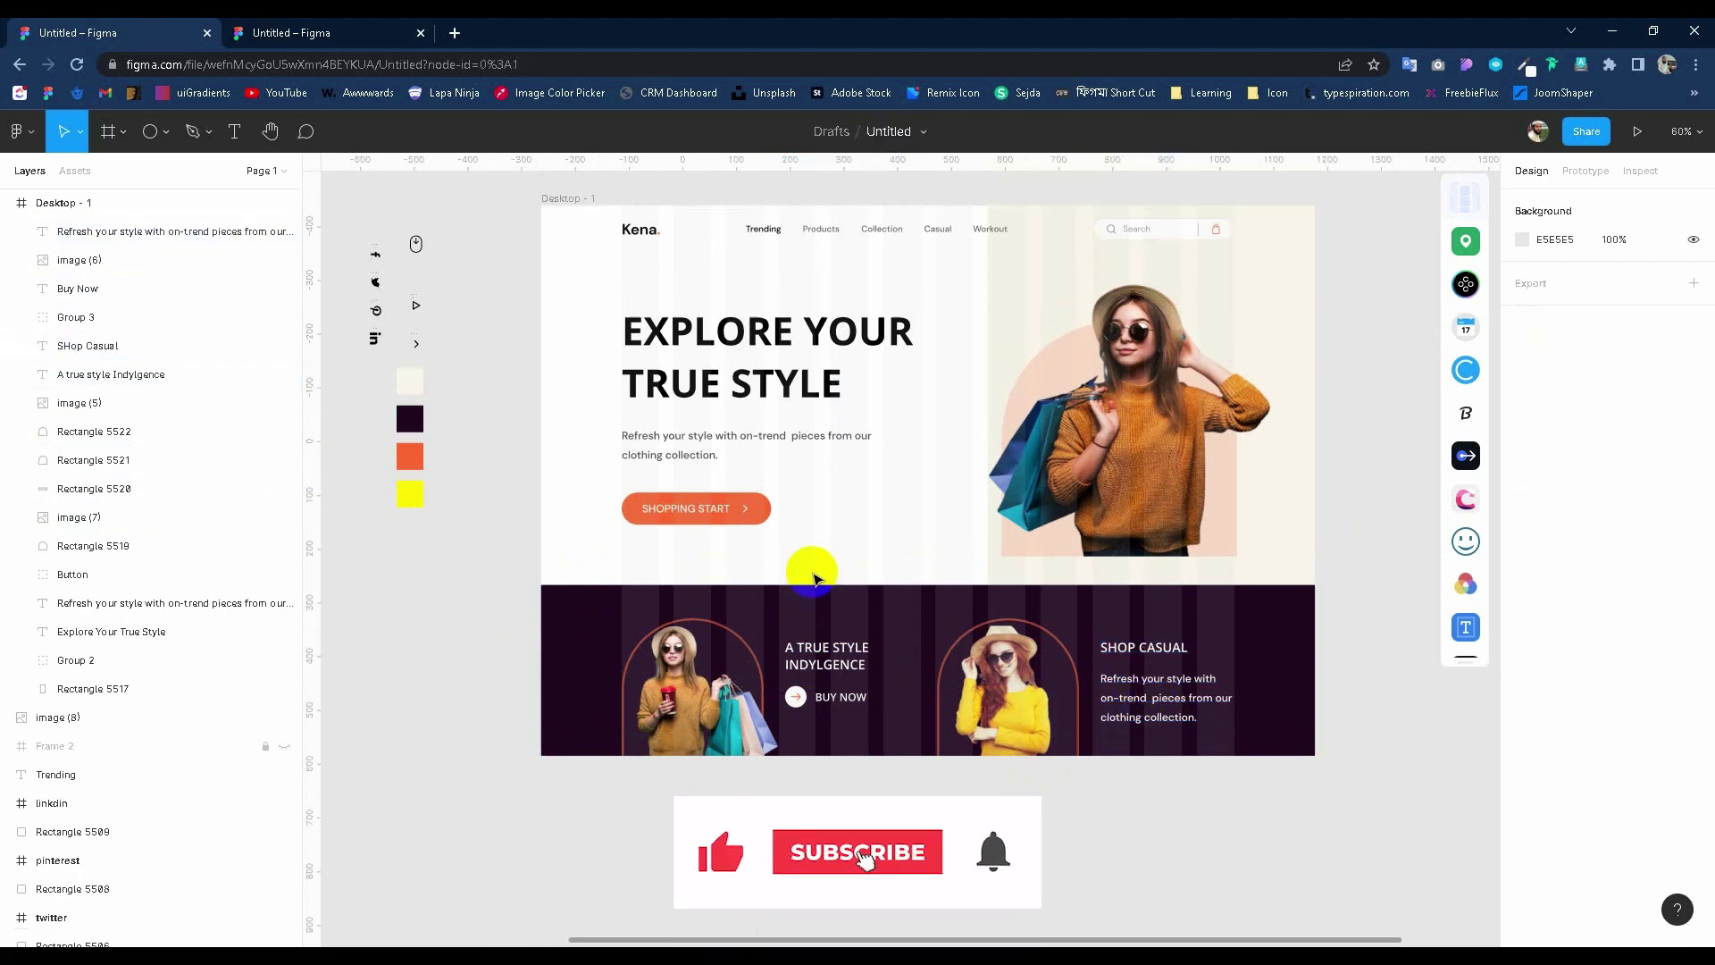
scroll(592, 483, "down", 1, "ctrl")
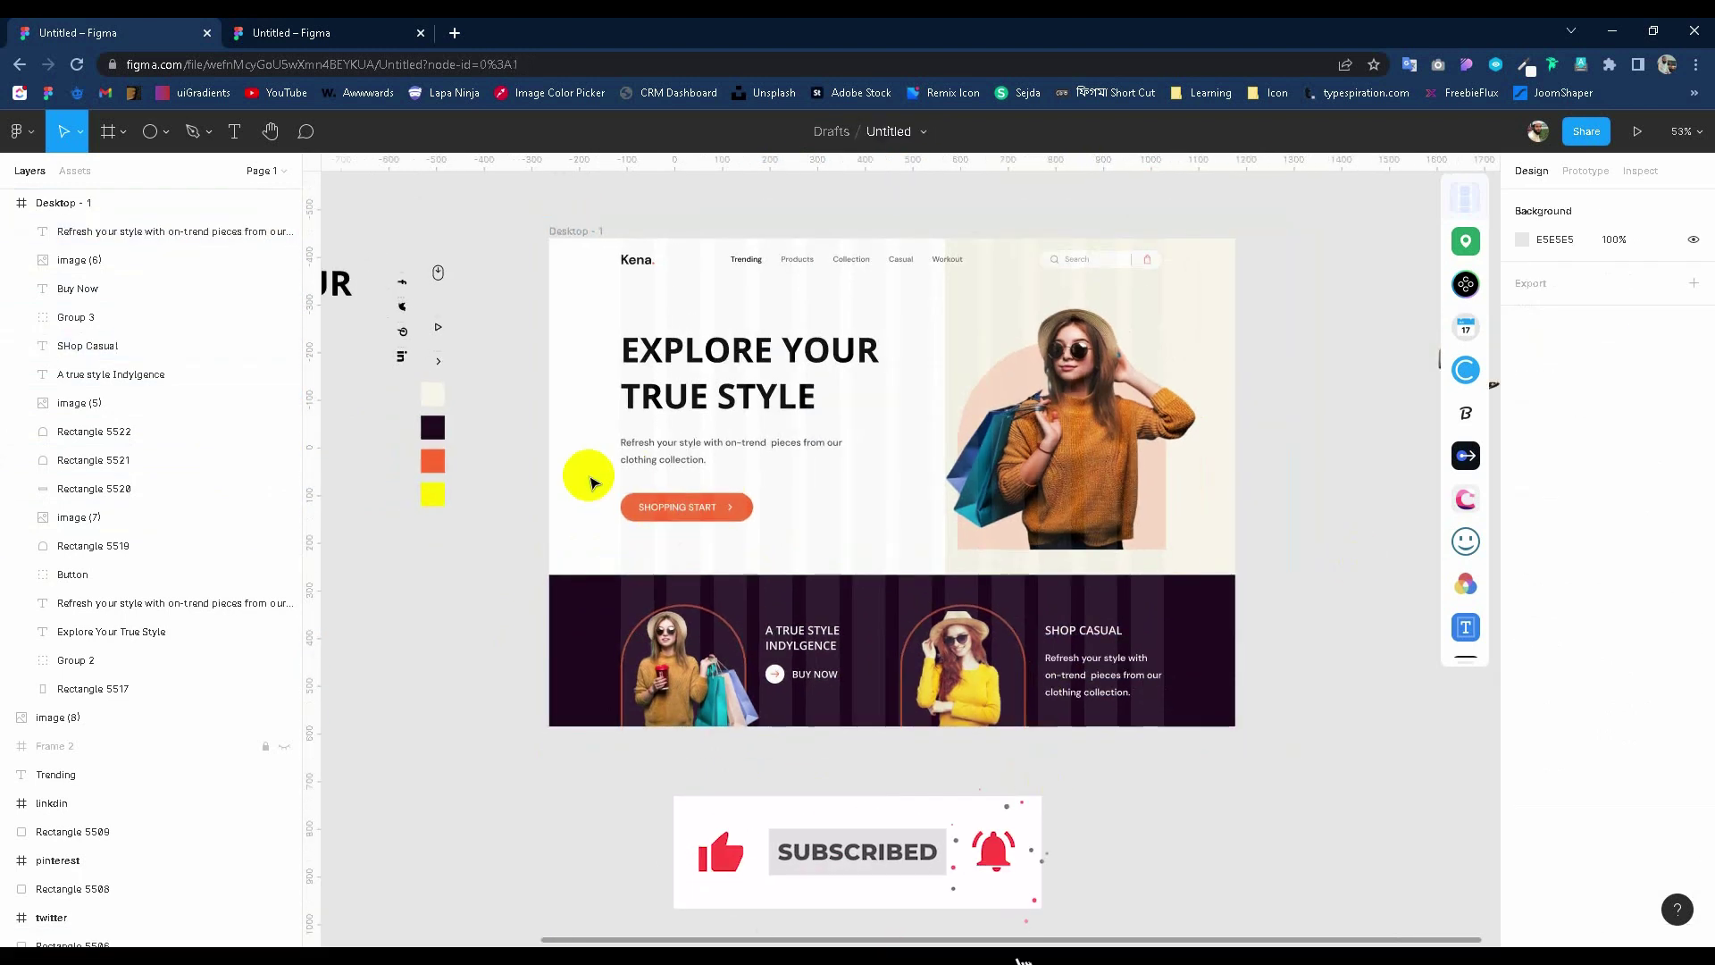
scroll(593, 483, "down", 2, "ctrl")
left_click_drag(1193, 393, 493, 576)
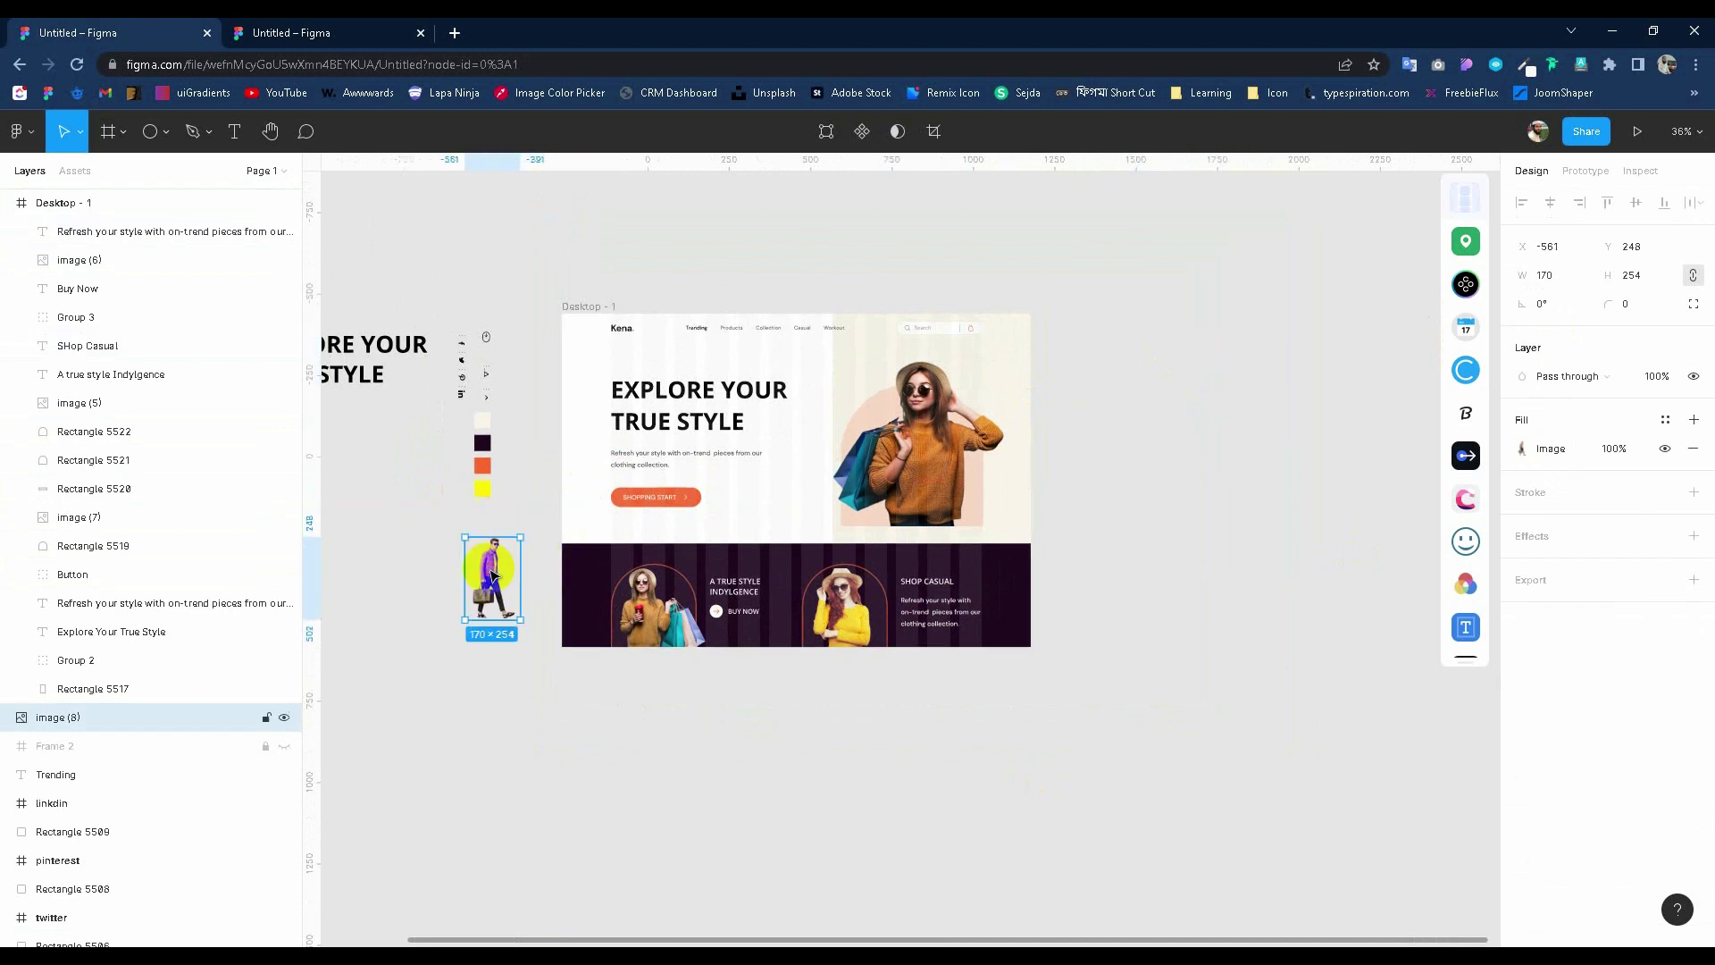
key("Delete")
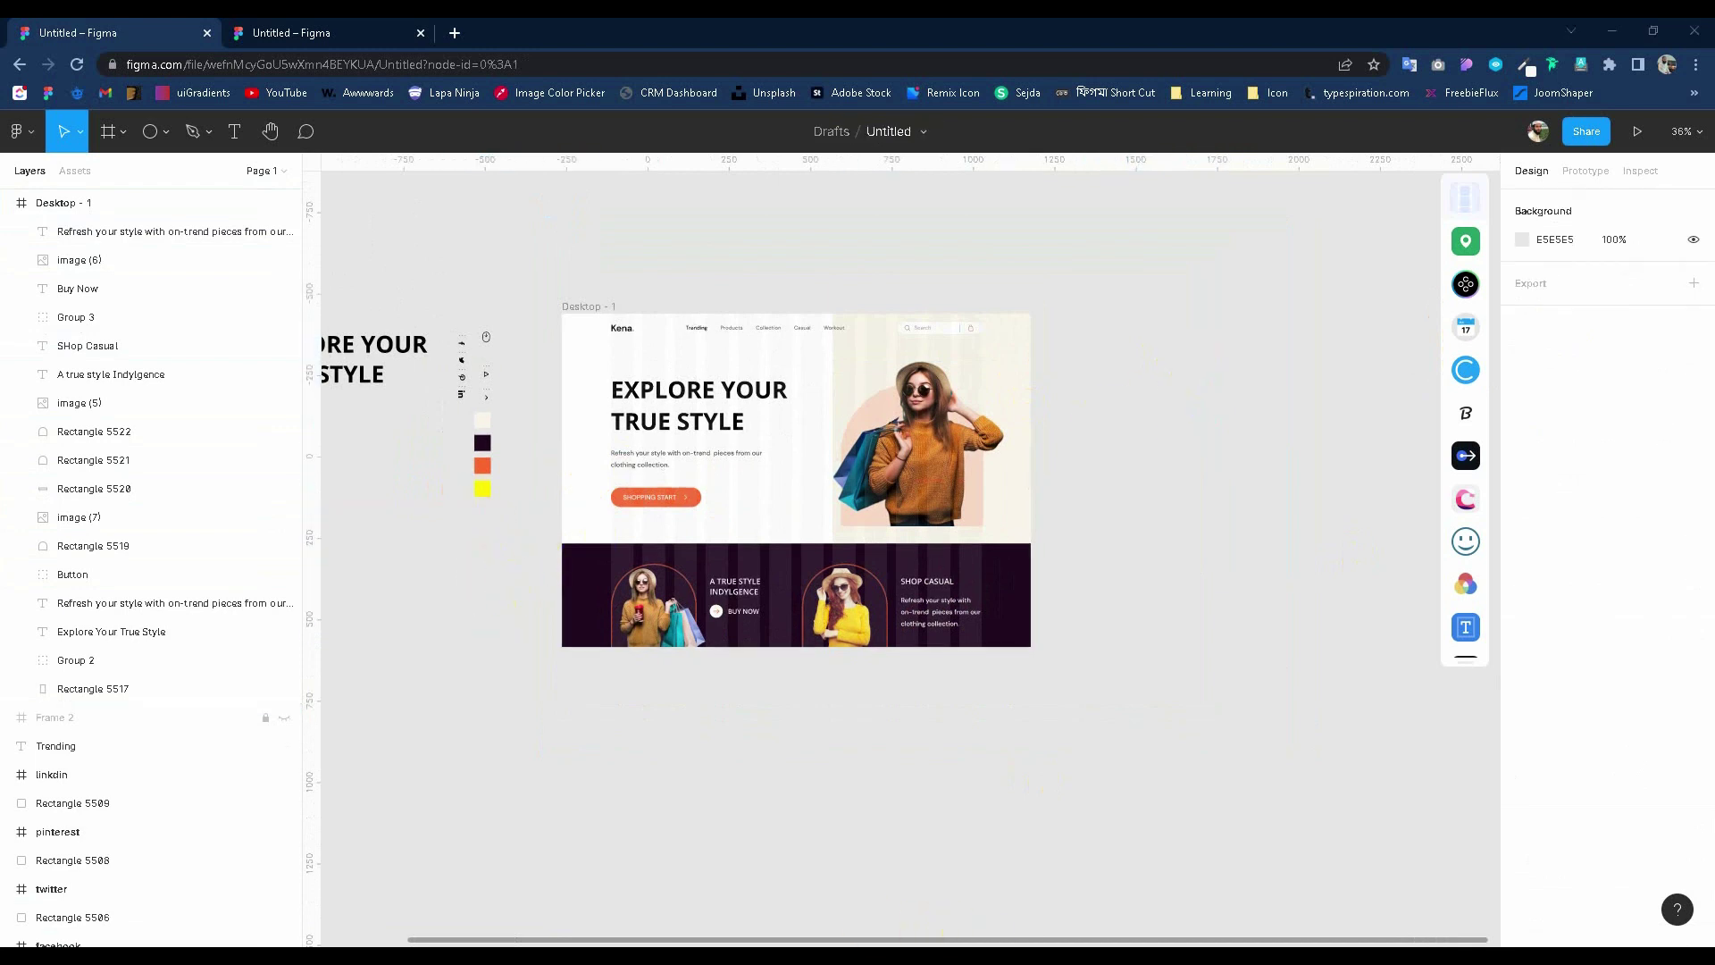